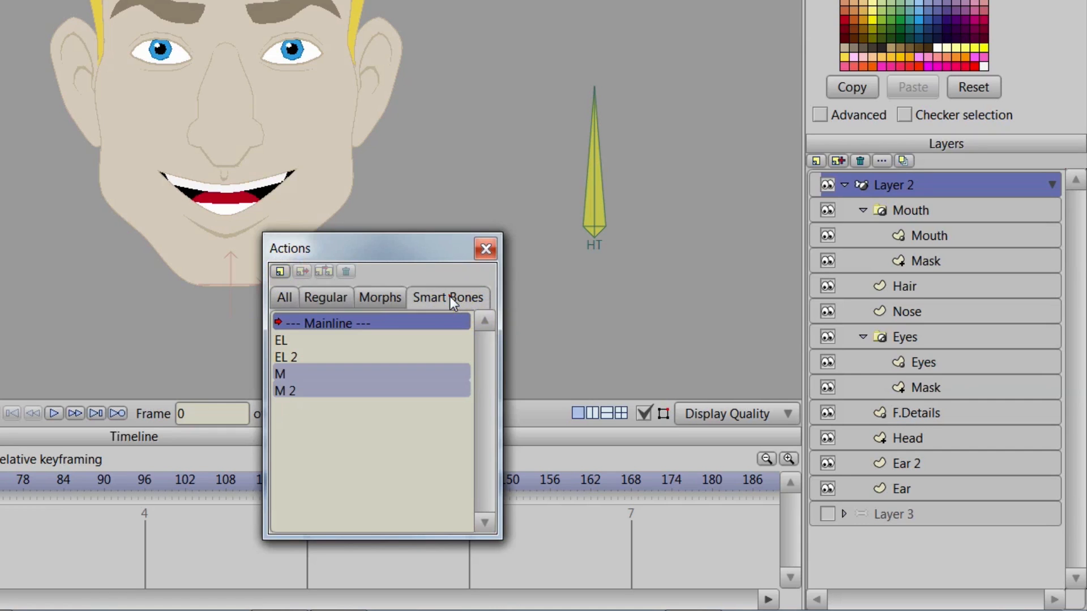
Step: Create a smart bone action named HT and move the Actions window out of the way
{"action": "left_click", "coordinate": [280, 272]}
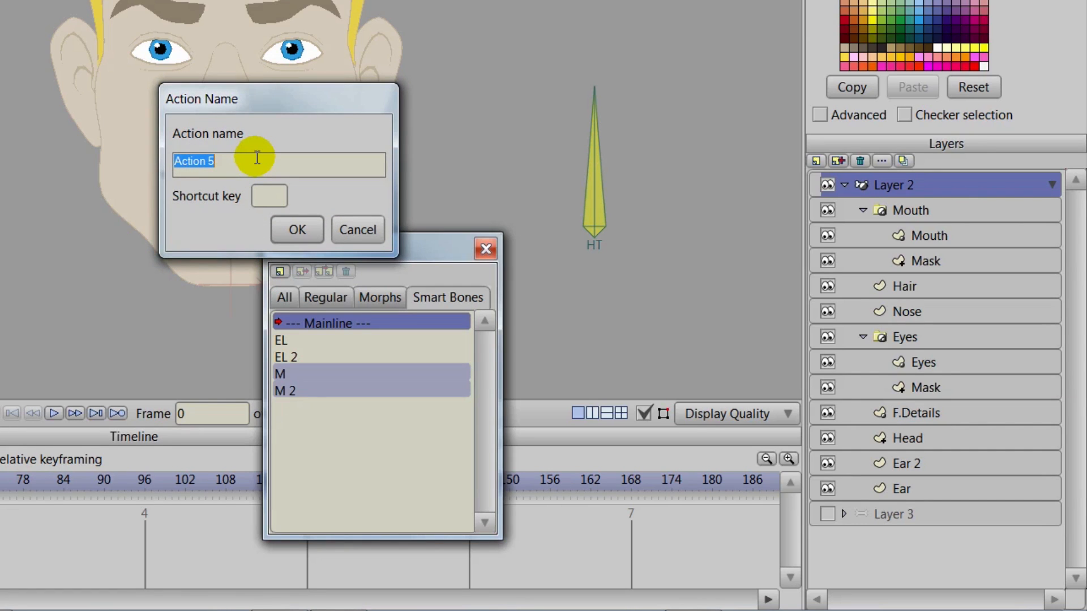
{"action": "type", "text": "HT"}
{"action": "key", "text": "Return"}
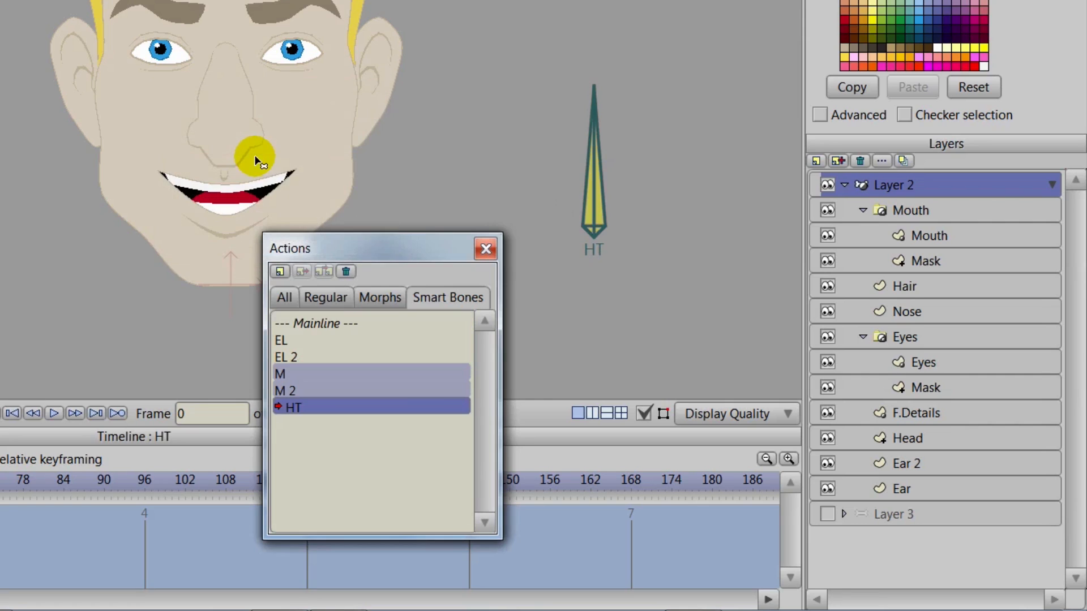
{"action": "left_click_drag", "start_coordinate": [315, 244], "coordinate": [229, 236]}
{"action": "left_click", "coordinate": [401, 242]}
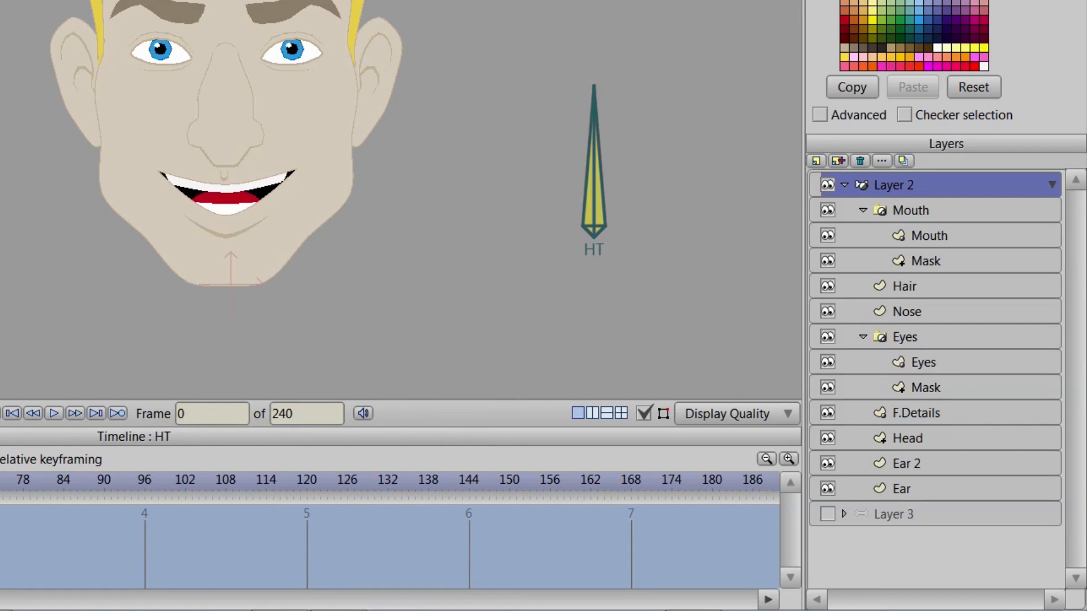
Step: Rotate the HT bone leftward to its angle limit and move the resulting bone keyframes to frame 48
{"action": "left_click_drag", "start_coordinate": [591, 109], "coordinate": [571, 119]}
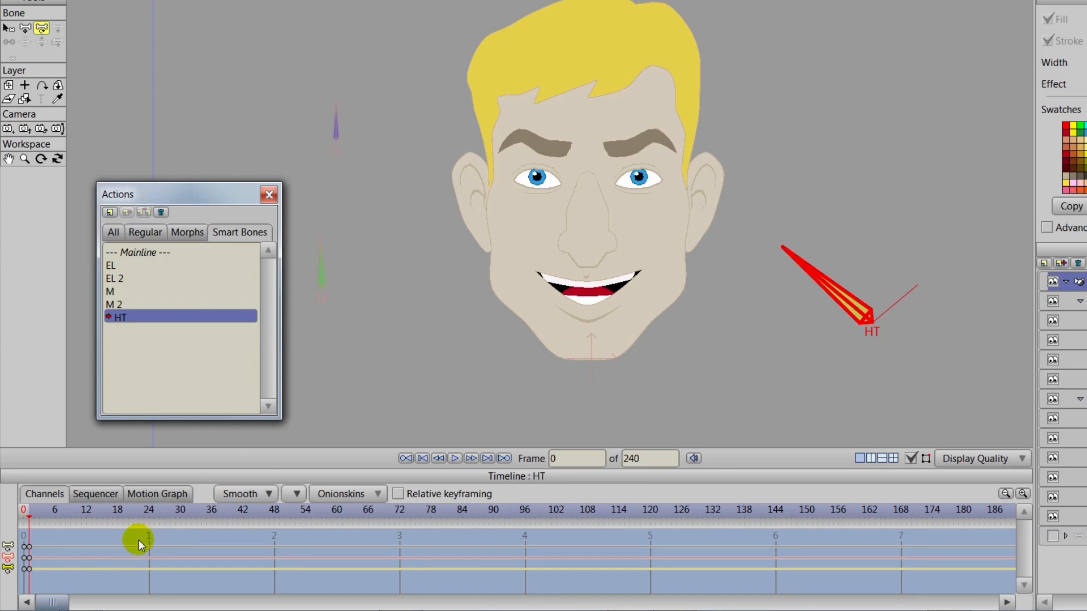
{"action": "left_click", "coordinate": [30, 520]}
{"action": "left_click_drag", "start_coordinate": [29, 519], "coordinate": [26, 579]}
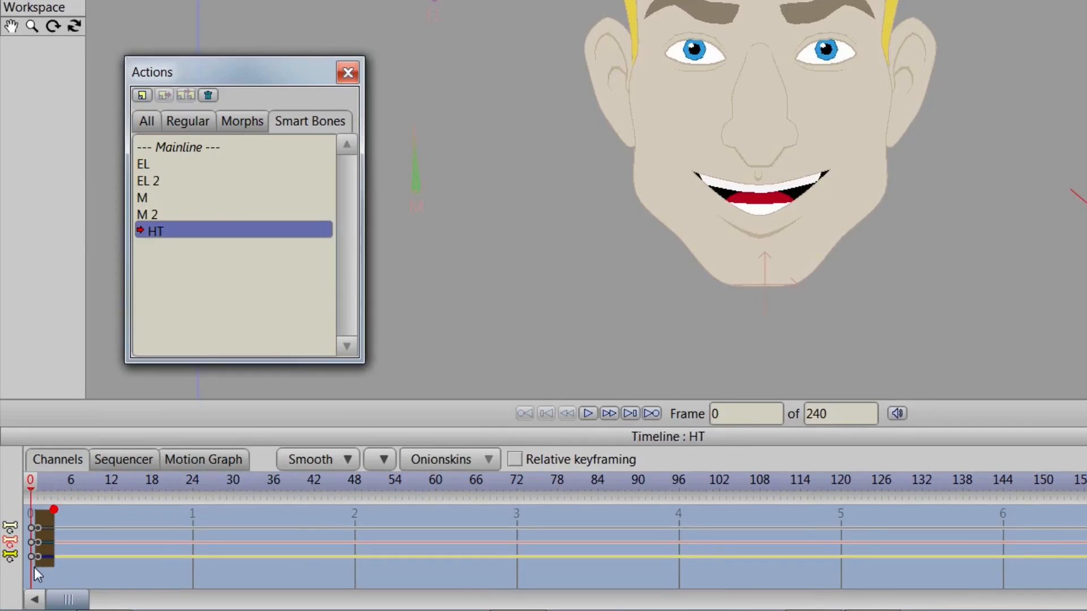
{"action": "left_click_drag", "start_coordinate": [42, 538], "coordinate": [369, 519]}
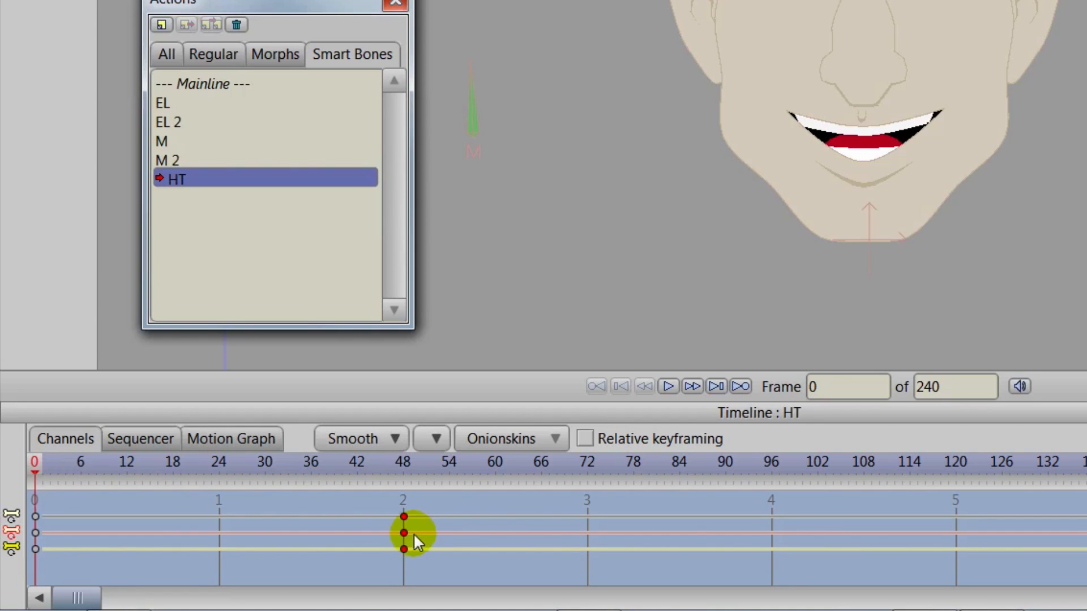
Step: Try the HT bone keyframes at frame 1, compare the pose at frames 0 and 1, and return the keyframes to frame 48
{"action": "left_click_drag", "start_coordinate": [405, 514], "coordinate": [41, 519]}
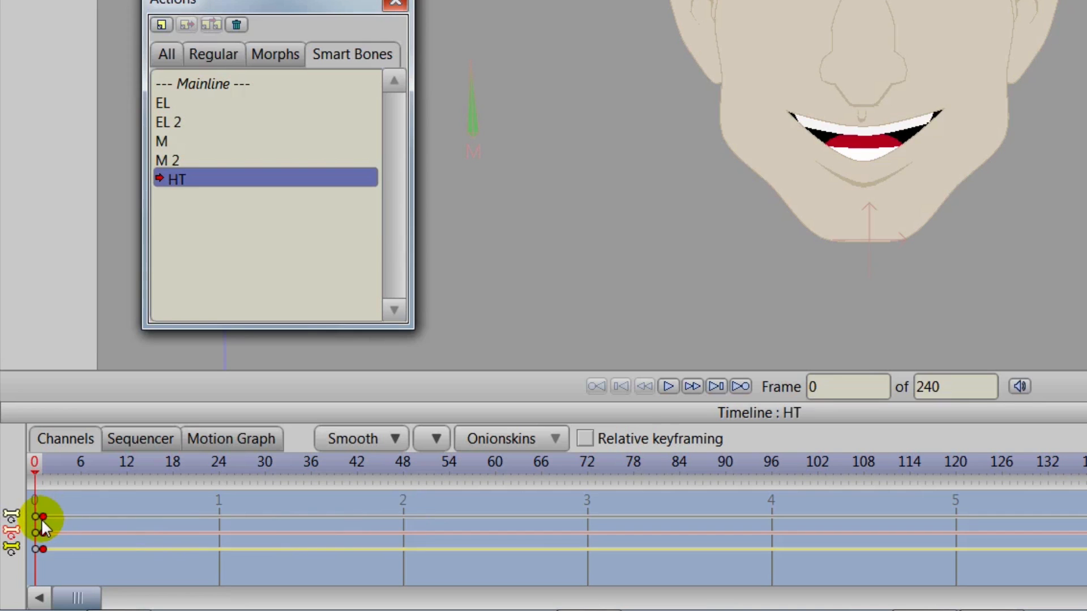
{"action": "left_click", "coordinate": [44, 474]}
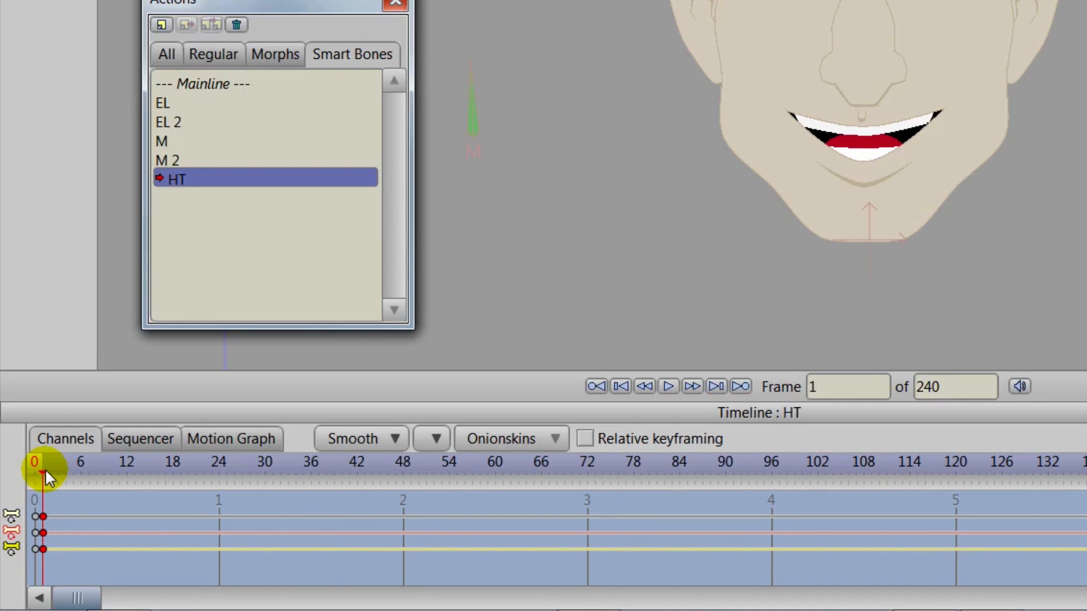
{"action": "left_click", "coordinate": [34, 474]}
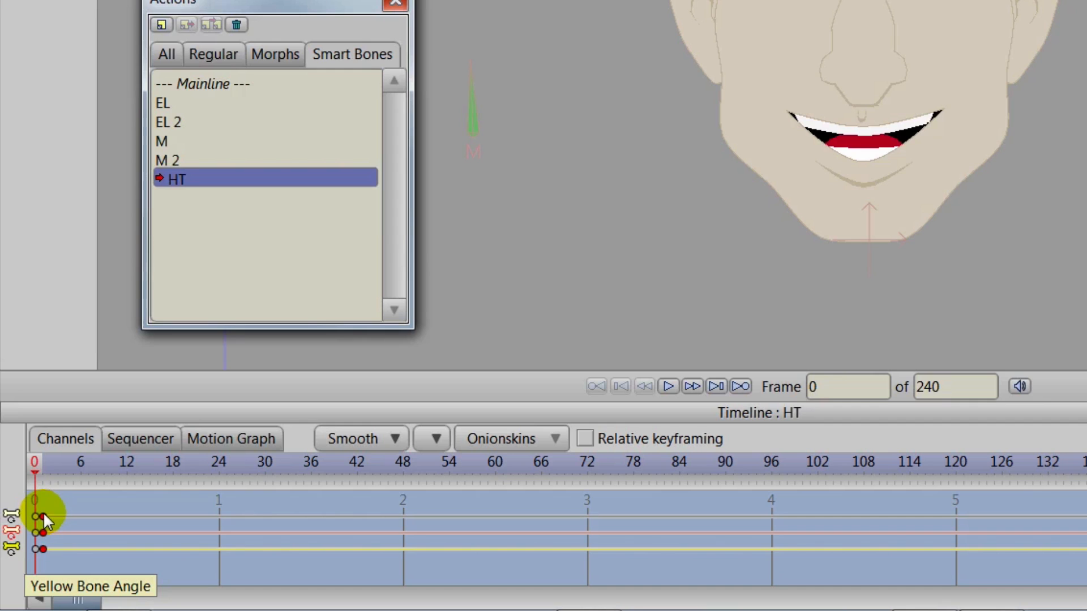
{"action": "left_click", "coordinate": [35, 469]}
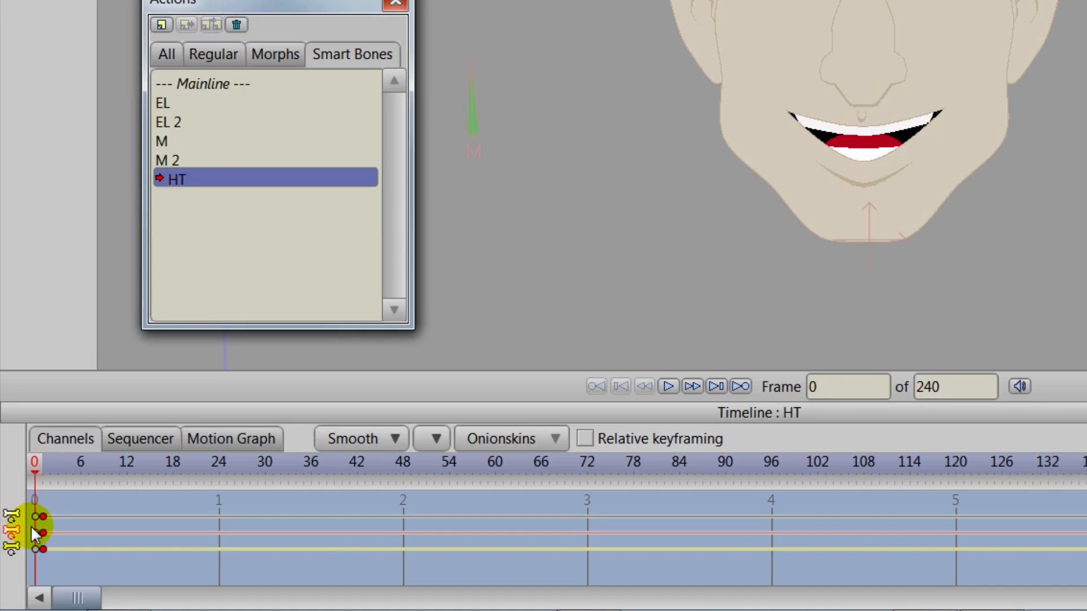
{"action": "left_click_drag", "start_coordinate": [42, 512], "coordinate": [401, 573]}
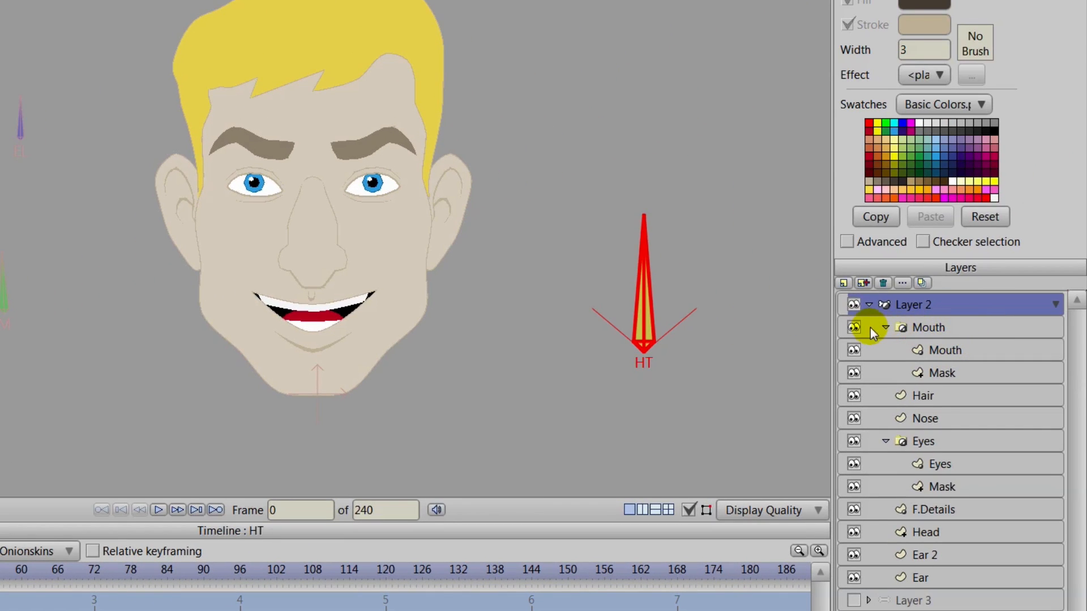
Step: Collapse the Mouth and Eyes groups and shift the whole Mouth layer toward the face's left edge at frame 48
{"action": "left_click", "coordinate": [886, 328]}
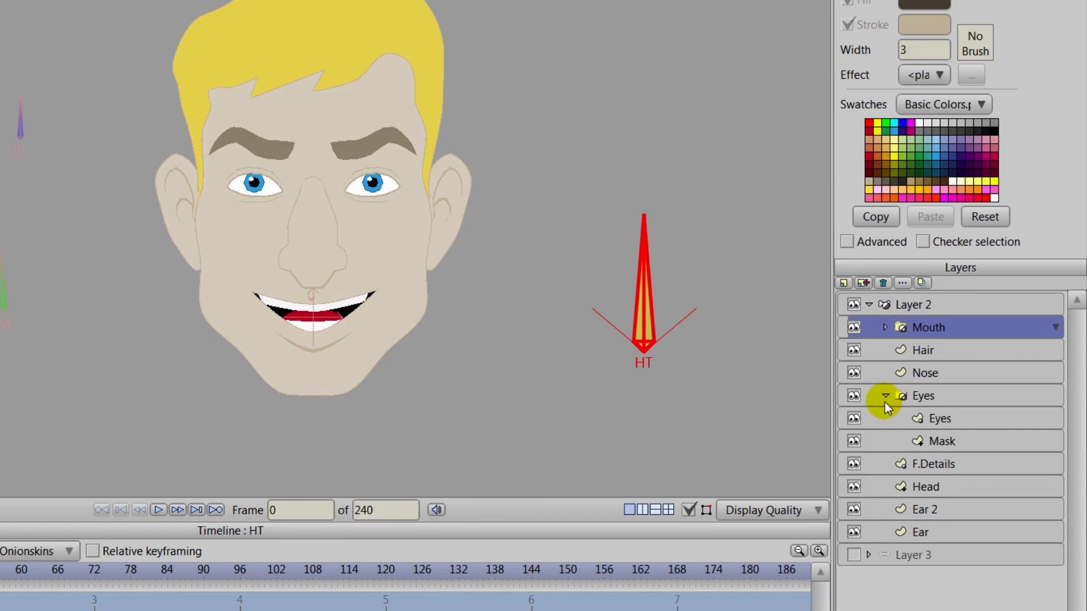
{"action": "left_click", "coordinate": [886, 396]}
{"action": "left_click", "coordinate": [910, 330]}
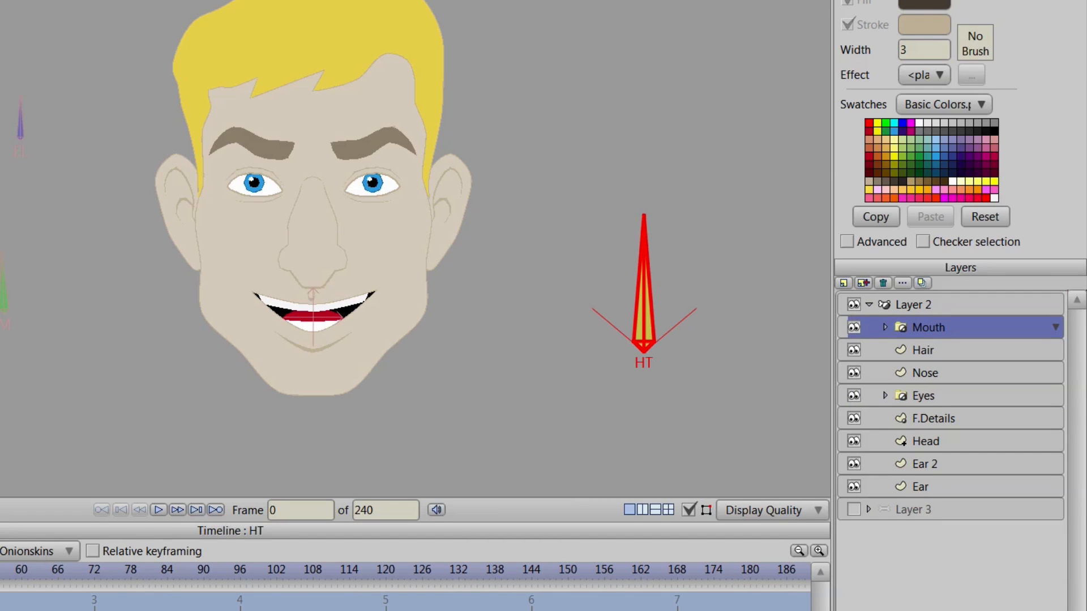
{"action": "key", "text": "m"}
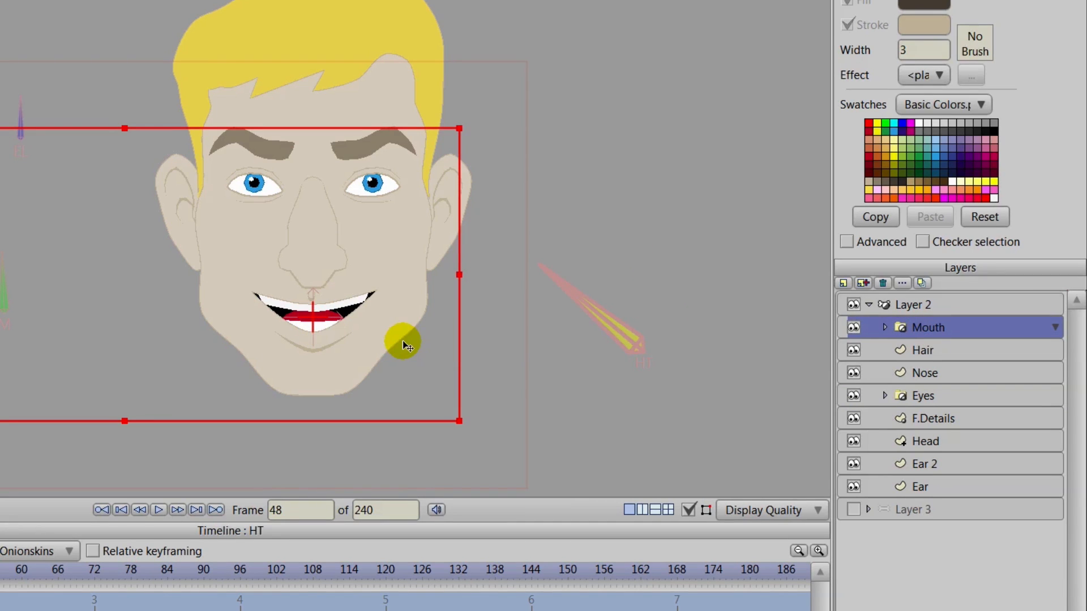
{"action": "left_click_drag", "start_coordinate": [403, 343], "coordinate": [295, 348]}
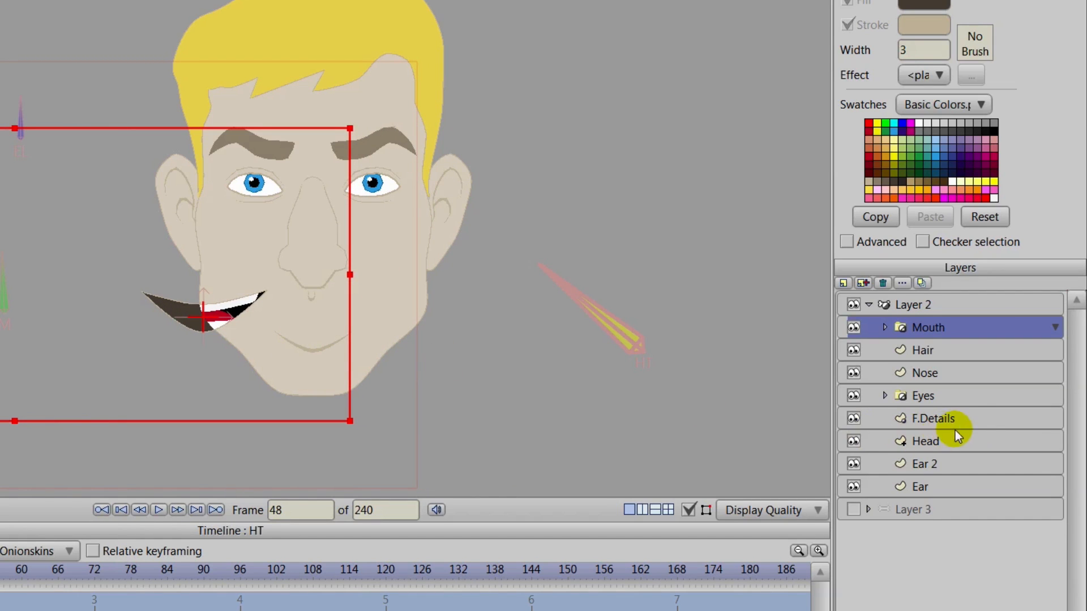
Step: Shift the Eyes, Nose and F.Details layers leftward at frame 48 to match the moved mouth
{"action": "left_click", "coordinate": [938, 398]}
{"action": "left_click_drag", "start_coordinate": [304, 219], "coordinate": [181, 230]}
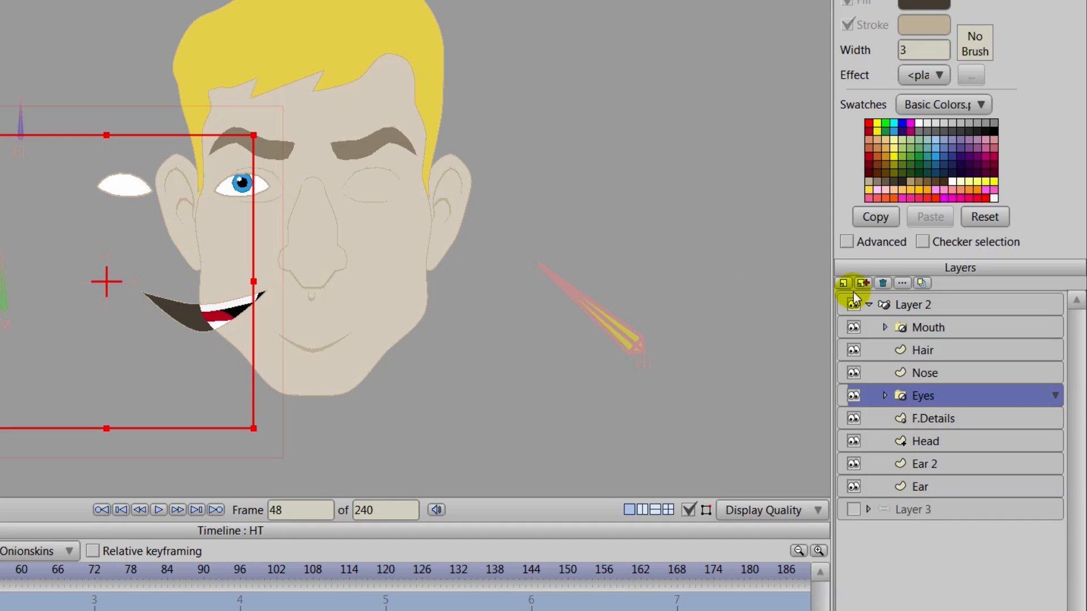
{"action": "left_click", "coordinate": [931, 375]}
{"action": "left_click_drag", "start_coordinate": [316, 250], "coordinate": [210, 256]}
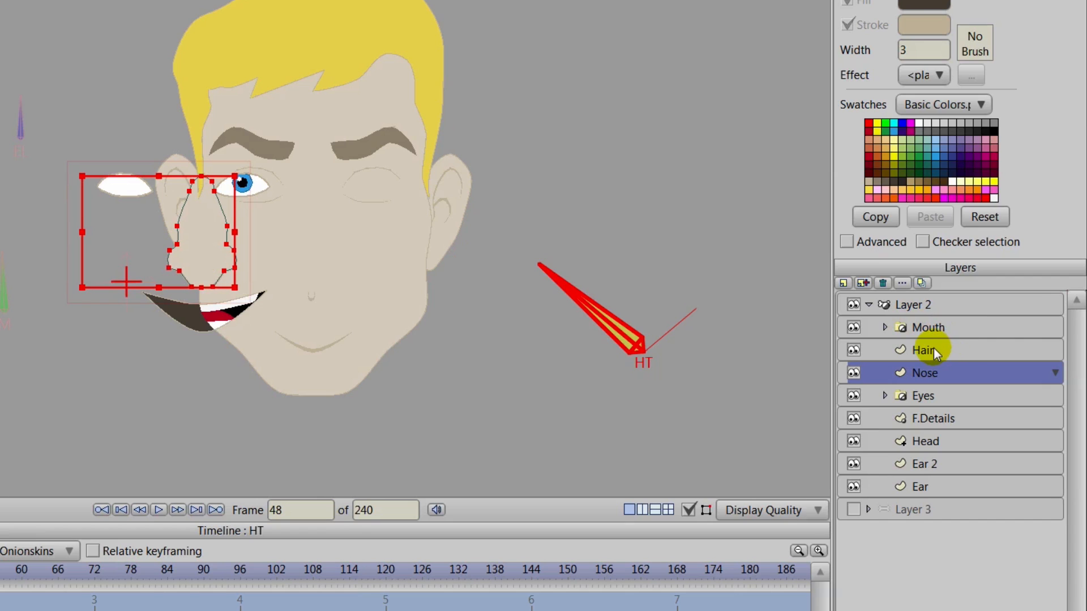
{"action": "left_click", "coordinate": [933, 418]}
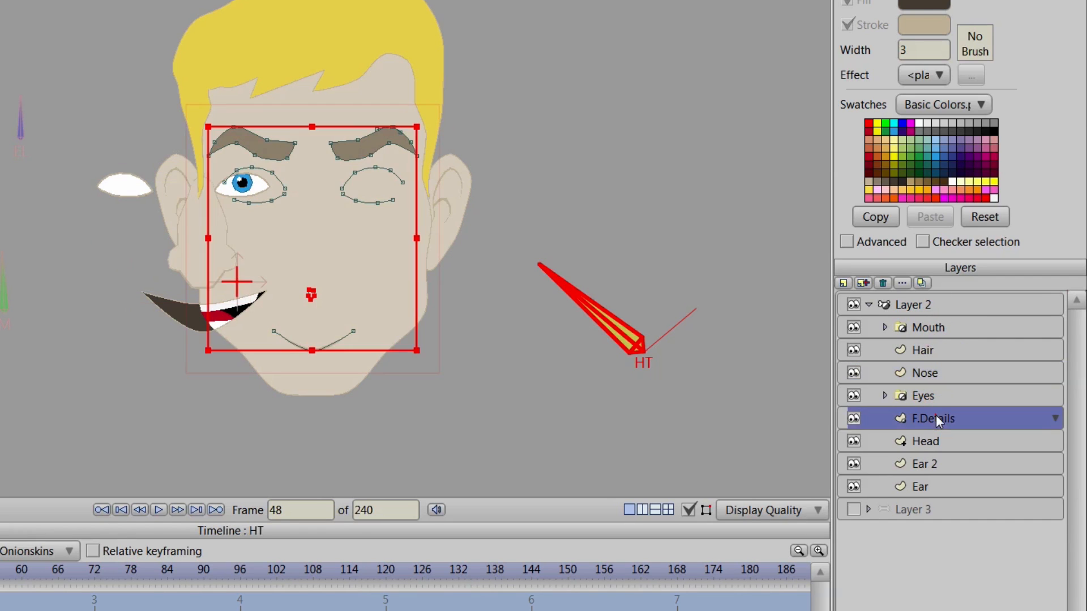
{"action": "left_click_drag", "start_coordinate": [334, 258], "coordinate": [203, 264]}
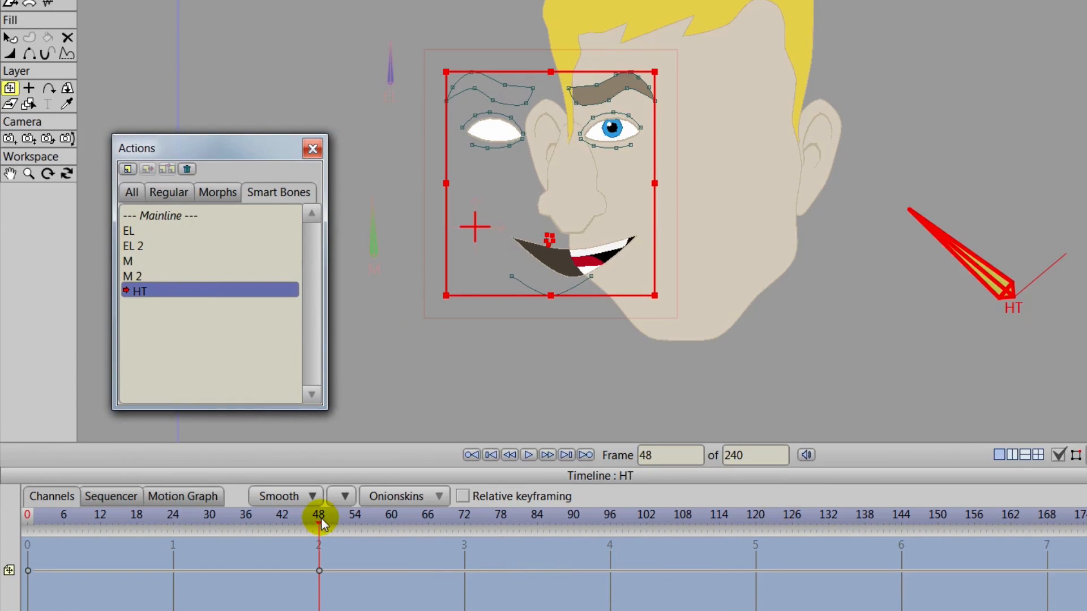
Step: Reshape the left outline and nostril of the Nose layer at frame 48 into a rounded, turned profile with Transform Points
{"action": "left_click_drag", "start_coordinate": [122, 547], "coordinate": [0, 530]}
{"action": "left_click_drag", "start_coordinate": [56, 500], "coordinate": [3, 513]}
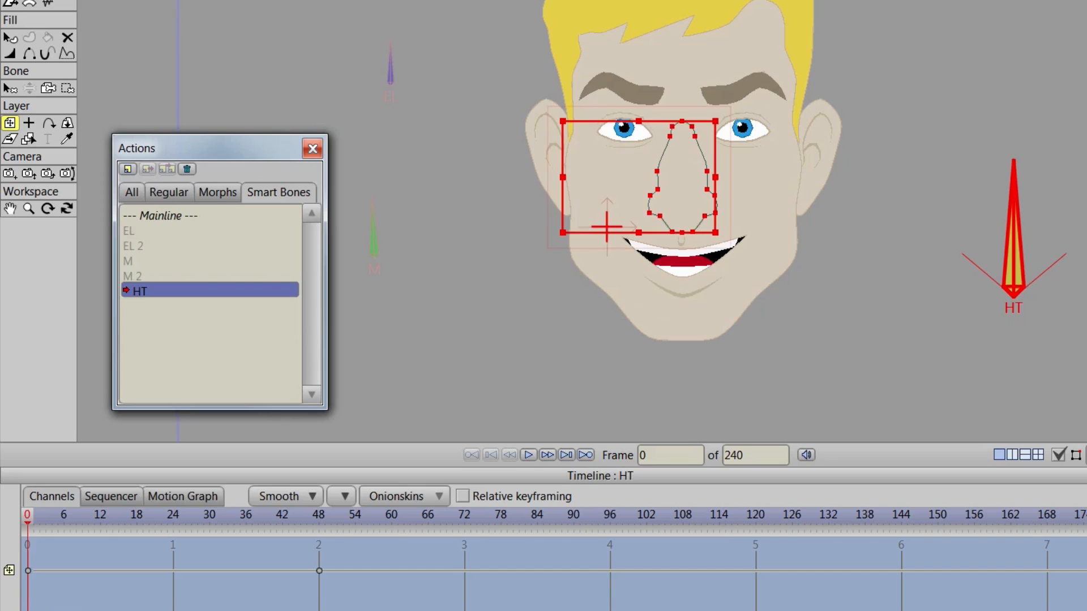
{"action": "left_click_drag", "start_coordinate": [230, 515], "coordinate": [318, 531]}
{"action": "scroll", "coordinate": [592, 362], "scroll_direction": "up", "scroll_amount": 2}
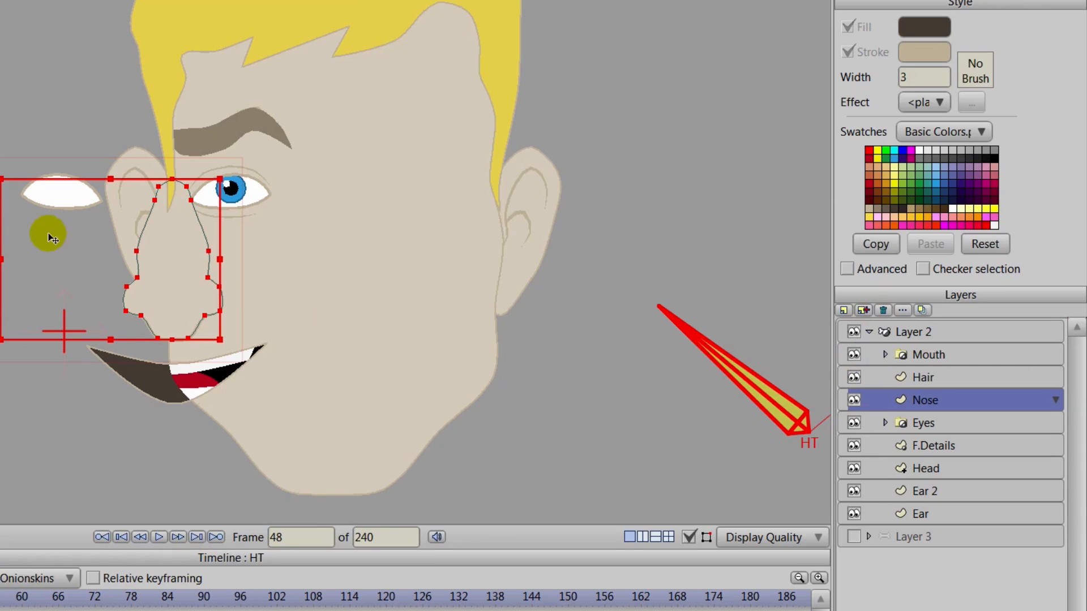
{"action": "left_click", "coordinate": [27, 7]}
{"action": "scroll", "coordinate": [36, 160], "scroll_direction": "up", "scroll_amount": 2}
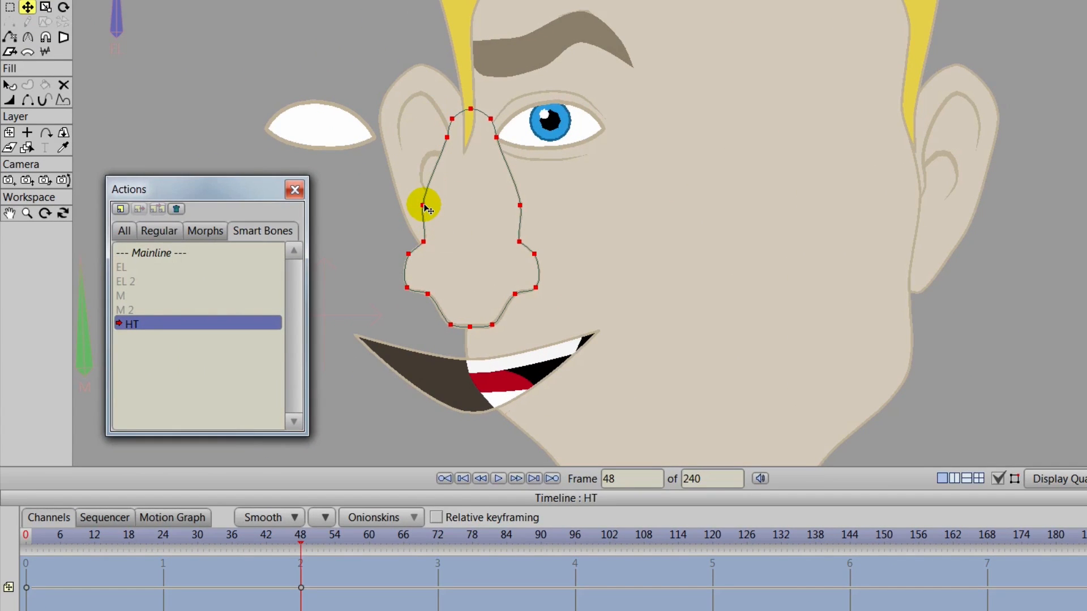
{"action": "left_click_drag", "start_coordinate": [424, 207], "coordinate": [419, 202]}
{"action": "key", "text": "ctrl+z"}
{"action": "key", "text": "Return"}
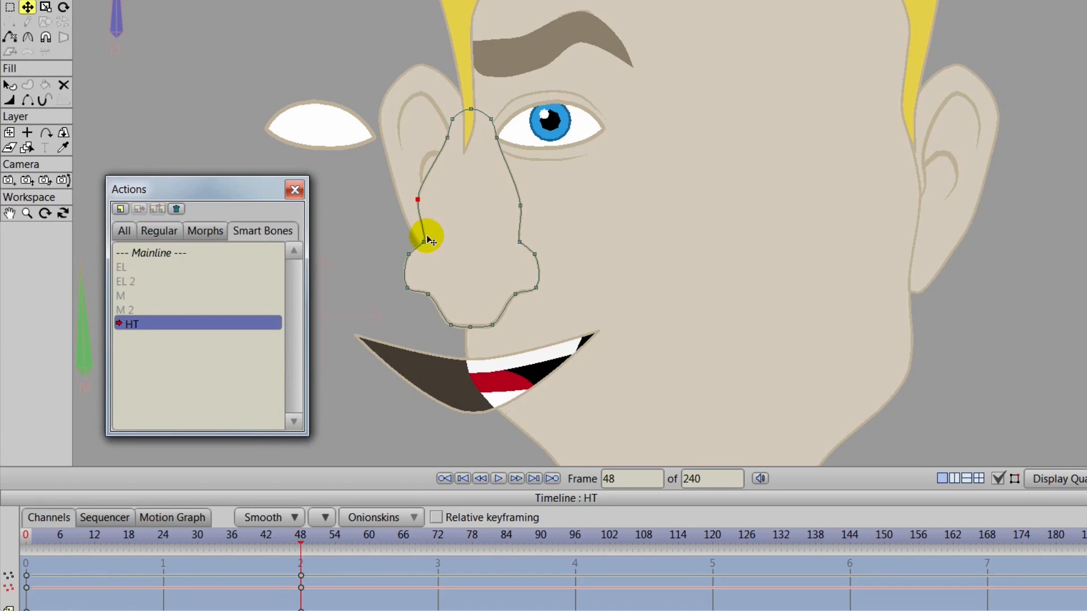
{"action": "mouse_move", "coordinate": [423, 244]}
{"action": "left_mouse_down"}
{"action": "mouse_move", "coordinate": [412, 234]}
{"action": "mouse_move", "coordinate": [405, 254]}
{"action": "left_mouse_up"}
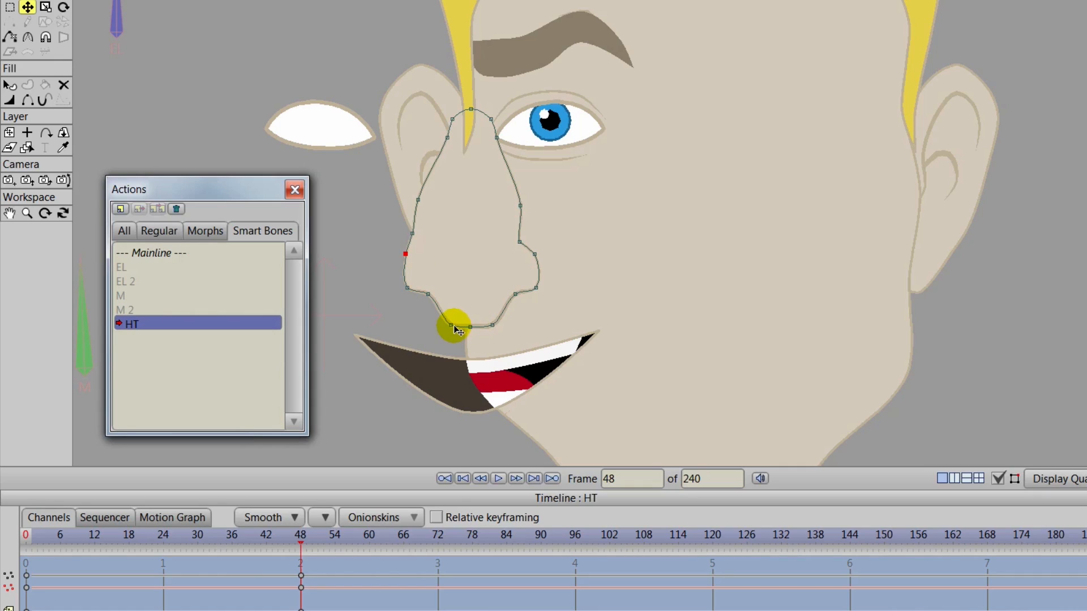
{"action": "left_click_drag", "start_coordinate": [452, 326], "coordinate": [423, 323]}
{"action": "left_click_drag", "start_coordinate": [421, 321], "coordinate": [401, 286]}
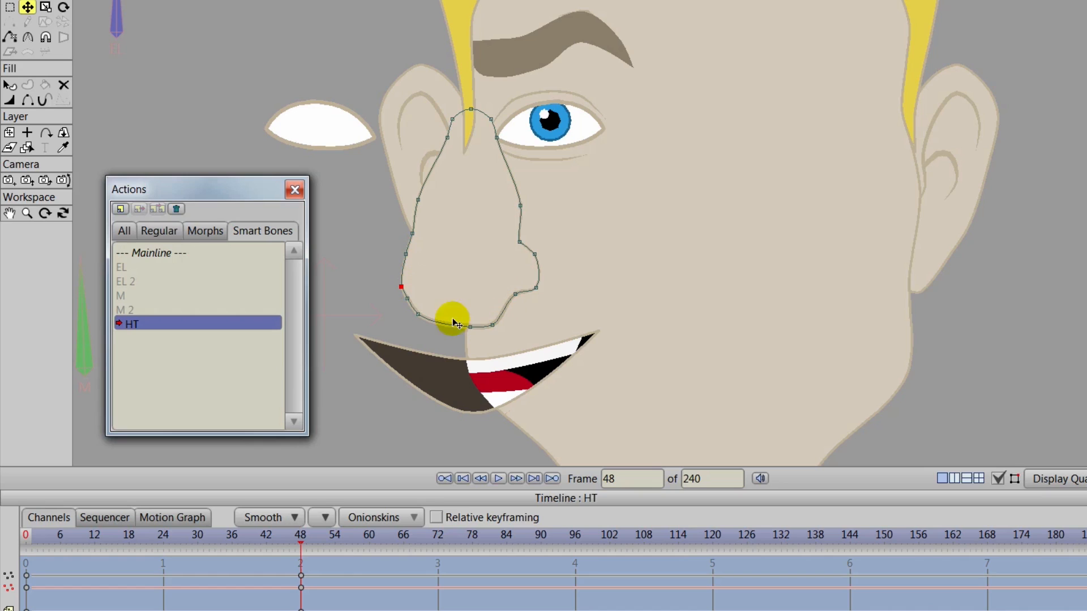
Step: Reshape the nose's underside and right edge, narrow its bridge, and pull the left outline point inward at frame 48
{"action": "left_click_drag", "start_coordinate": [470, 326], "coordinate": [483, 303]}
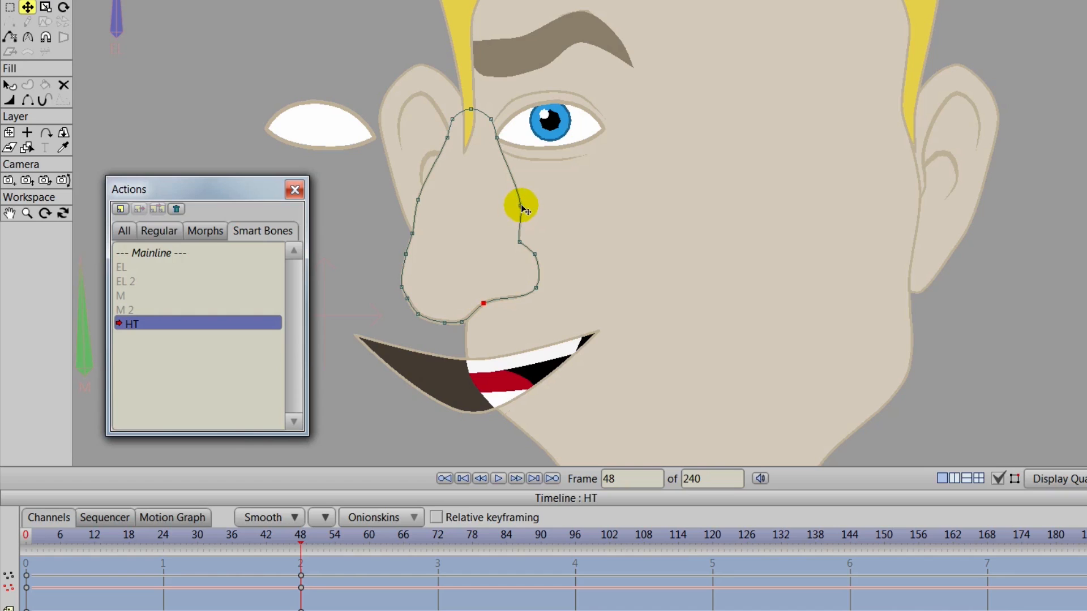
{"action": "left_click_drag", "start_coordinate": [521, 205], "coordinate": [510, 202]}
{"action": "left_click_drag", "start_coordinate": [496, 137], "coordinate": [463, 138]}
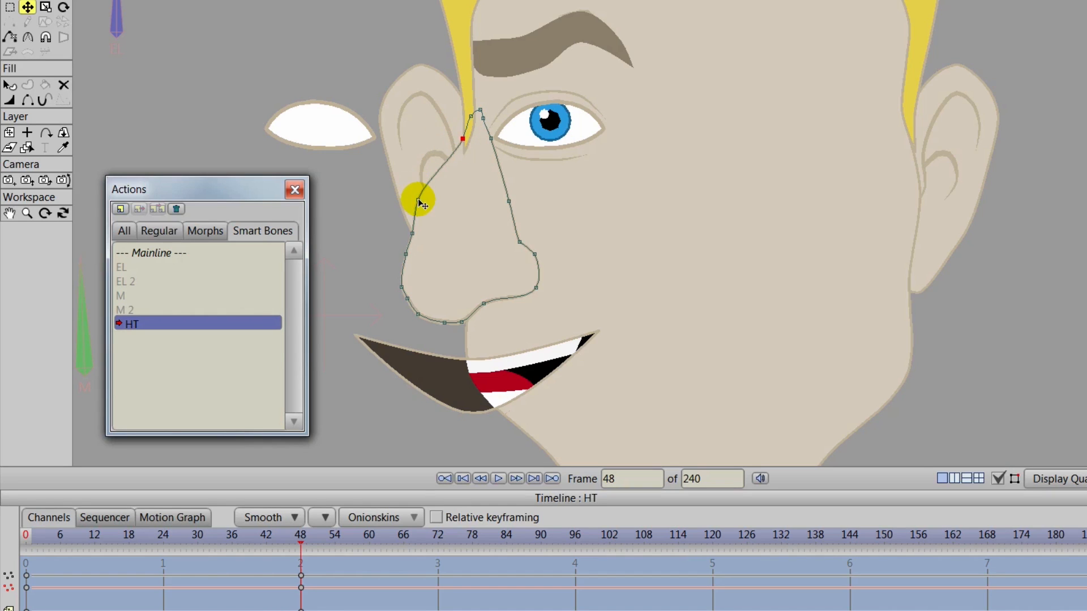
{"action": "left_click_drag", "start_coordinate": [419, 199], "coordinate": [431, 193]}
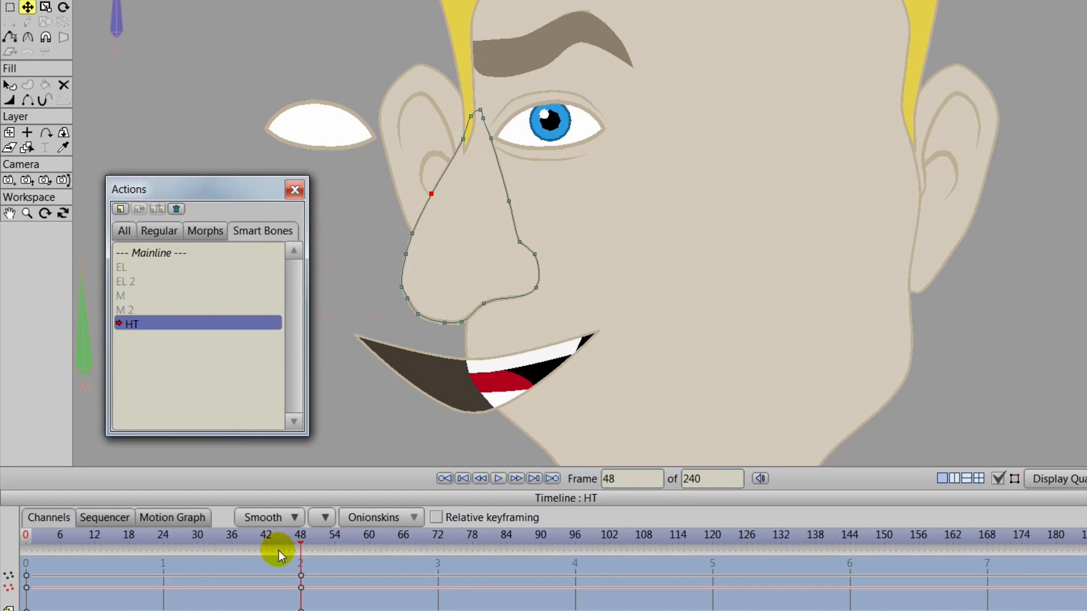
Step: Refine the nose's left profile at frame 48 by moving the outline points above the tip inward
{"action": "mouse_move", "coordinate": [294, 544]}
{"action": "left_mouse_down"}
{"action": "mouse_move", "coordinate": [62, 527]}
{"action": "mouse_move", "coordinate": [234, 532]}
{"action": "mouse_move", "coordinate": [325, 516]}
{"action": "mouse_move", "coordinate": [92, 514]}
{"action": "mouse_move", "coordinate": [323, 519]}
{"action": "mouse_move", "coordinate": [102, 515]}
{"action": "mouse_move", "coordinate": [310, 535]}
{"action": "mouse_move", "coordinate": [90, 516]}
{"action": "mouse_move", "coordinate": [327, 548]}
{"action": "mouse_move", "coordinate": [305, 548]}
{"action": "left_mouse_up"}
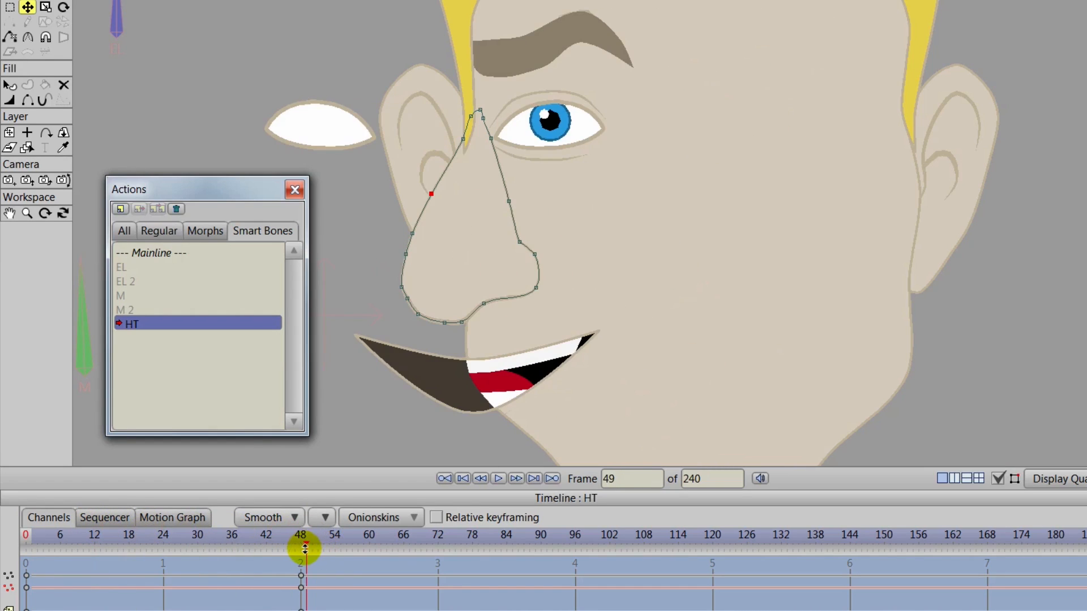
{"action": "left_click", "coordinate": [431, 194]}
{"action": "left_click_drag", "start_coordinate": [435, 194], "coordinate": [438, 195]}
{"action": "mouse_move", "coordinate": [414, 234]}
{"action": "left_mouse_down"}
{"action": "mouse_move", "coordinate": [425, 233]}
{"action": "mouse_move", "coordinate": [414, 255]}
{"action": "left_mouse_up"}
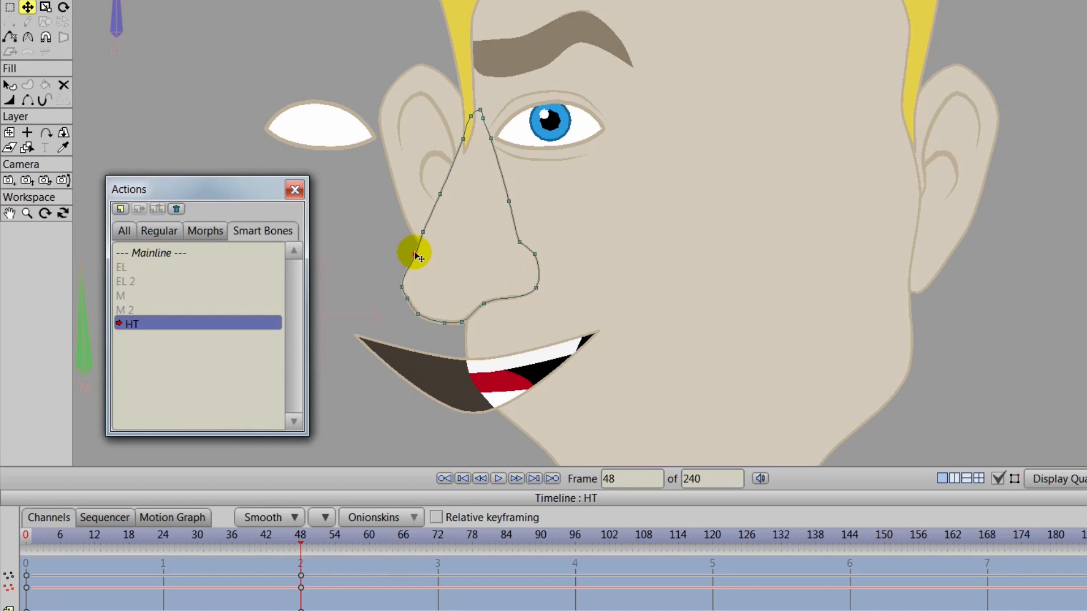
{"action": "mouse_move", "coordinate": [298, 535]}
{"action": "left_mouse_down"}
{"action": "mouse_move", "coordinate": [46, 514]}
{"action": "mouse_move", "coordinate": [265, 525]}
{"action": "mouse_move", "coordinate": [87, 498]}
{"action": "mouse_move", "coordinate": [296, 512]}
{"action": "mouse_move", "coordinate": [28, 516]}
{"action": "mouse_move", "coordinate": [311, 529]}
{"action": "mouse_move", "coordinate": [299, 534]}
{"action": "left_mouse_up"}
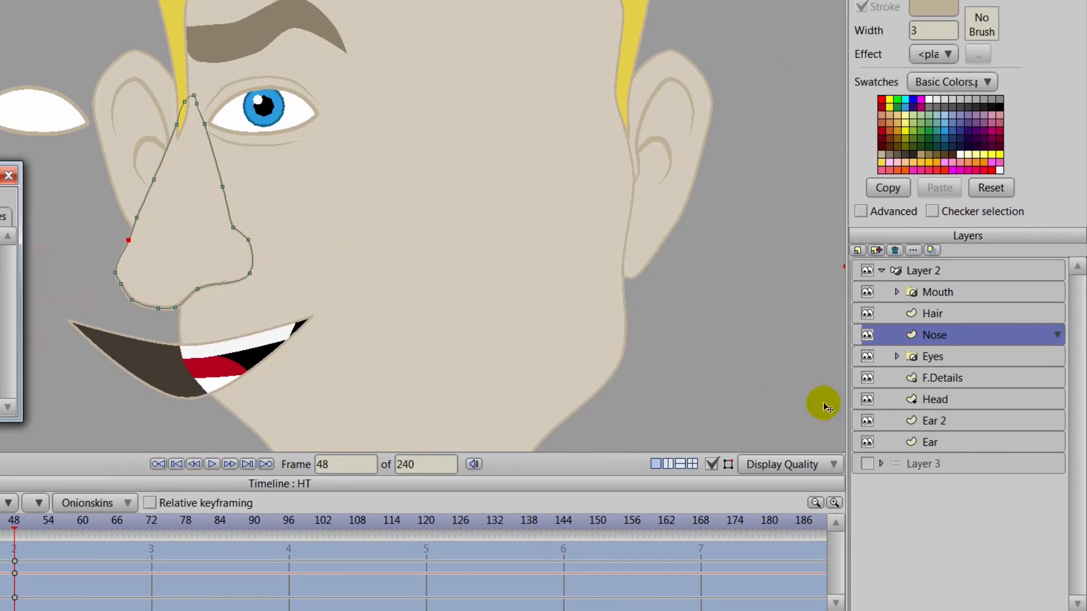
Step: Move the Head layer's left outline point beside the eyebrow outward at frame 48, and undo the accidental shift of the whole outline
{"action": "left_click", "coordinate": [949, 408]}
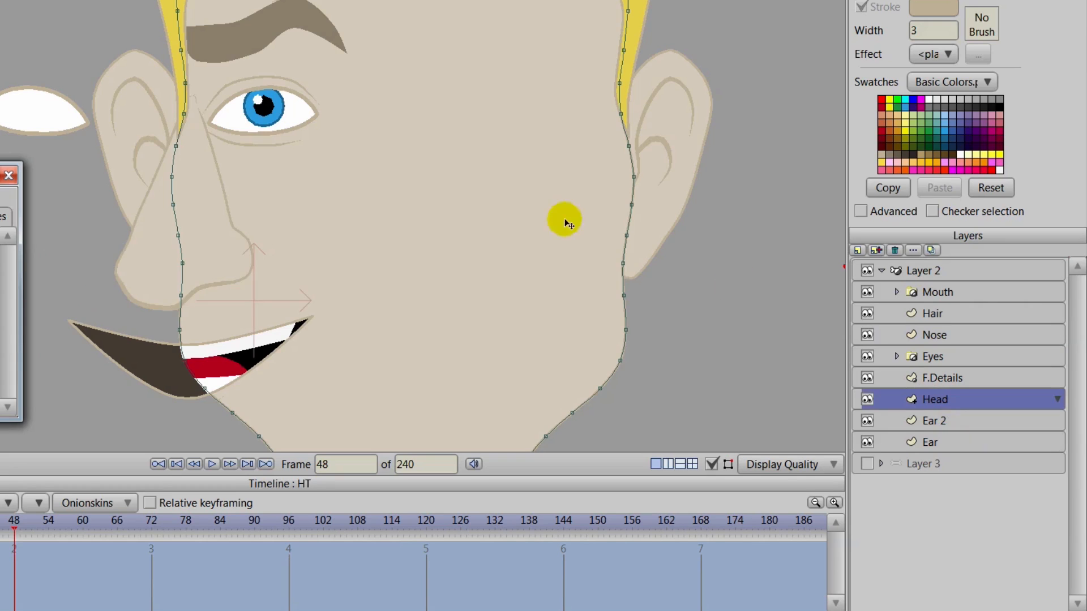
{"action": "scroll", "coordinate": [535, 261], "scroll_direction": "down", "scroll_amount": 2}
{"action": "left_click_drag", "start_coordinate": [532, 257], "coordinate": [548, 255]}
{"action": "left_click_drag", "start_coordinate": [289, 108], "coordinate": [301, 128]}
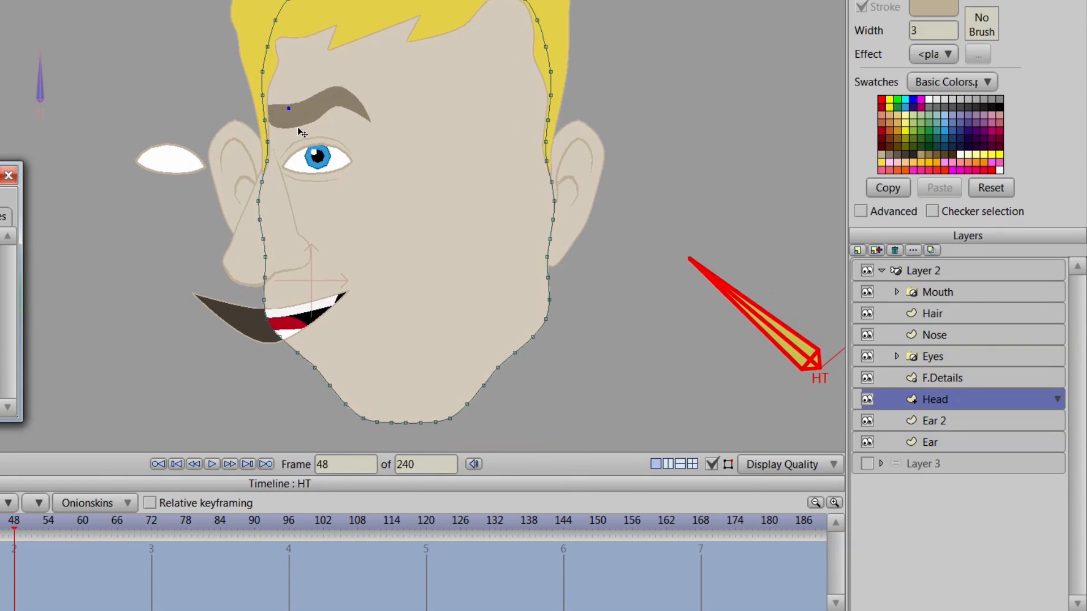
{"action": "scroll", "coordinate": [301, 128], "scroll_direction": "up", "scroll_amount": 2}
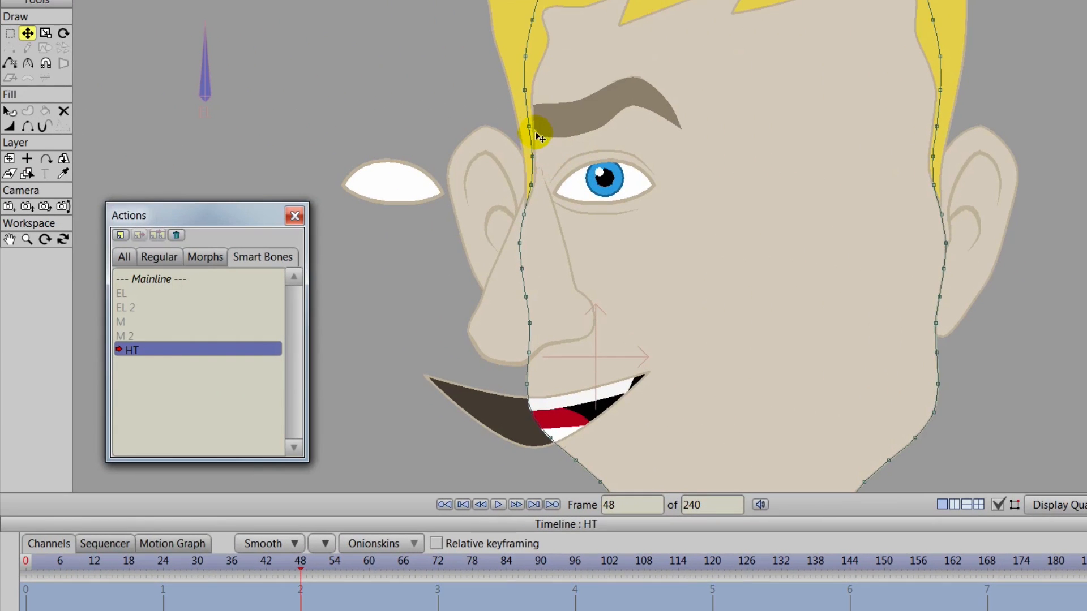
{"action": "left_click_drag", "start_coordinate": [532, 132], "coordinate": [520, 129]}
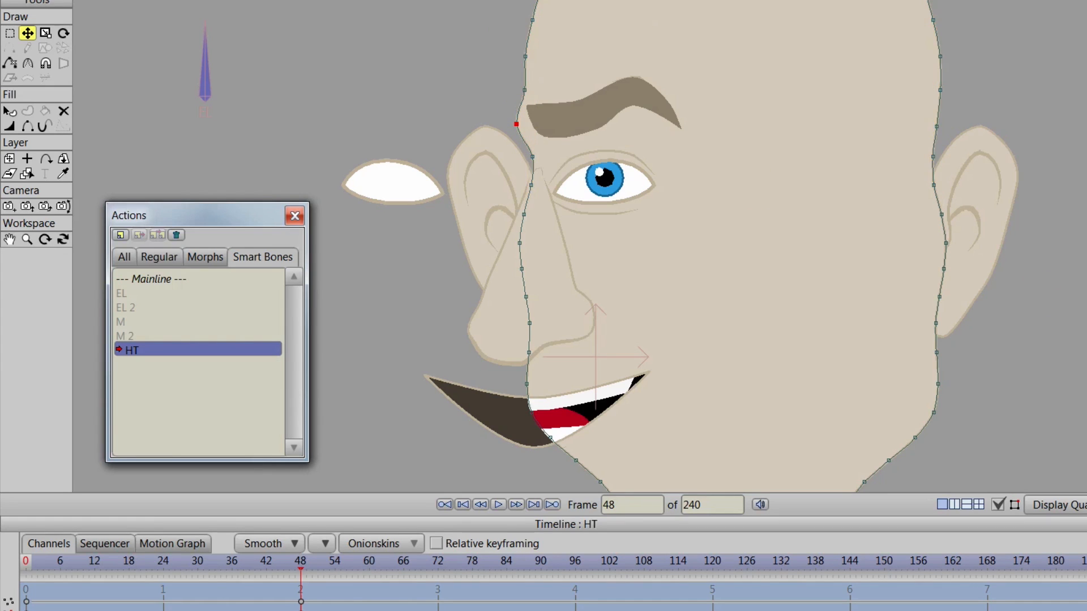
{"action": "left_click", "coordinate": [524, 91]}
{"action": "left_click_drag", "start_coordinate": [528, 93], "coordinate": [526, 56]}
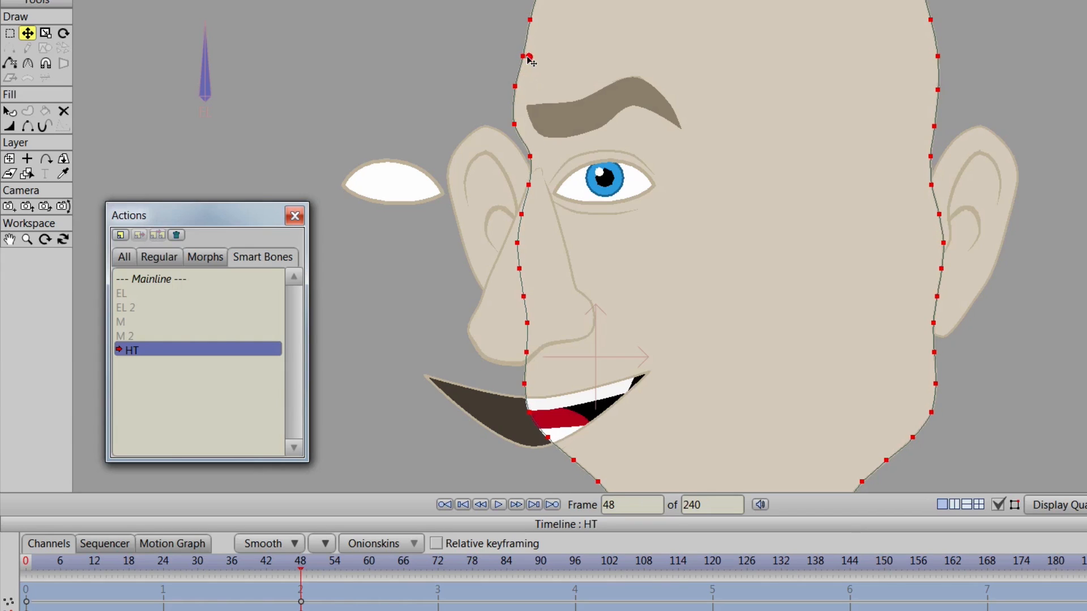
{"action": "key", "text": "ctrl+z"}
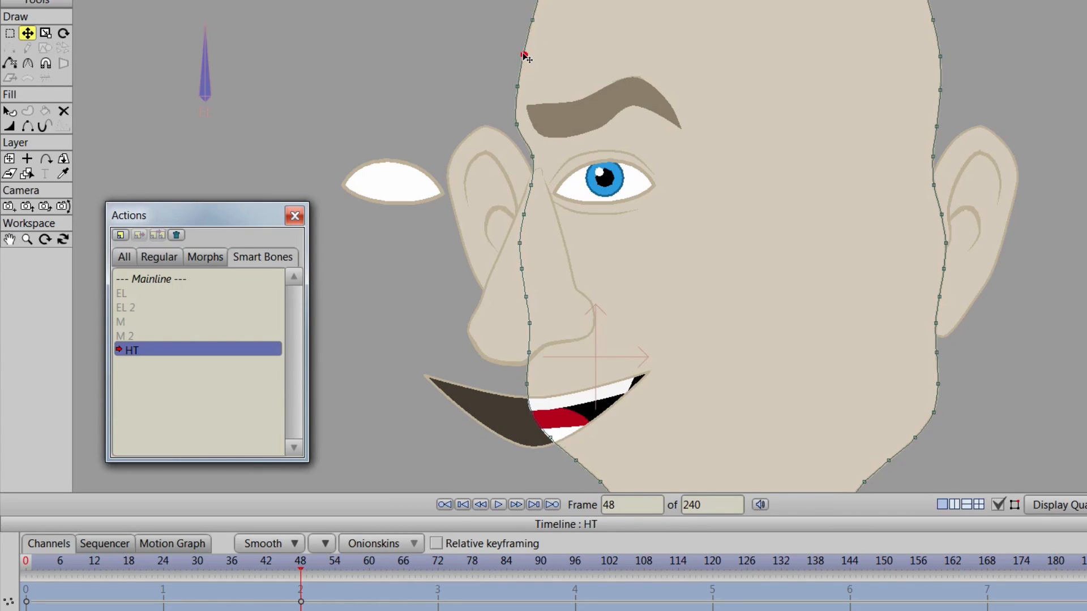
Step: Lower the Head layer's left outline point at the nose bridge slightly to shape the eye socket at frame 48
{"action": "left_click", "coordinate": [532, 157]}
{"action": "scroll", "coordinate": [584, 190], "scroll_direction": "up", "scroll_amount": 3}
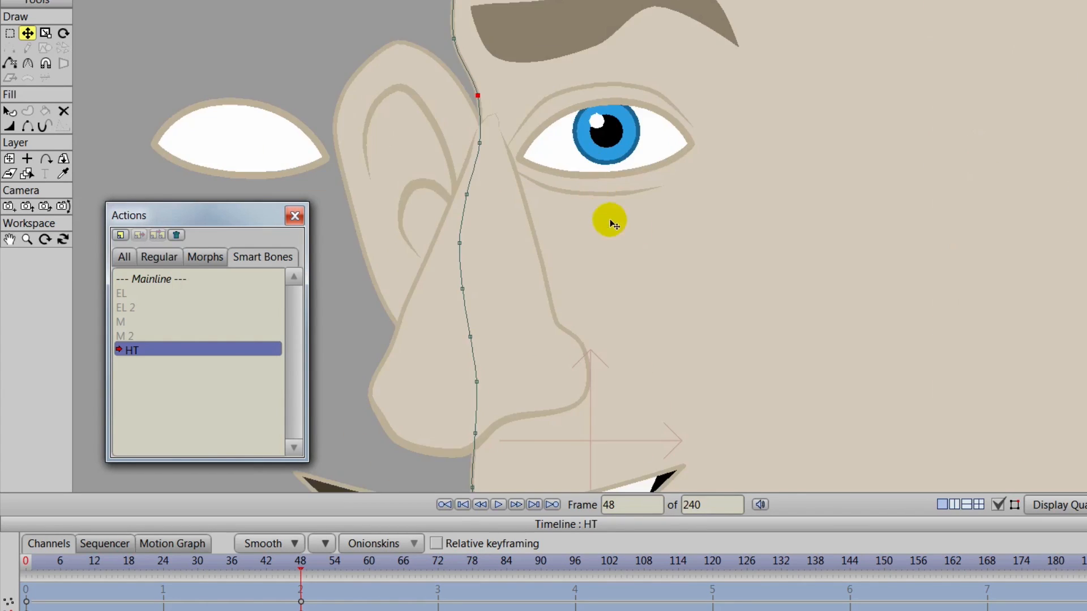
{"action": "left_click_drag", "start_coordinate": [610, 221], "coordinate": [736, 277]}
{"action": "left_click", "coordinate": [606, 200]}
{"action": "left_click", "coordinate": [608, 199]}
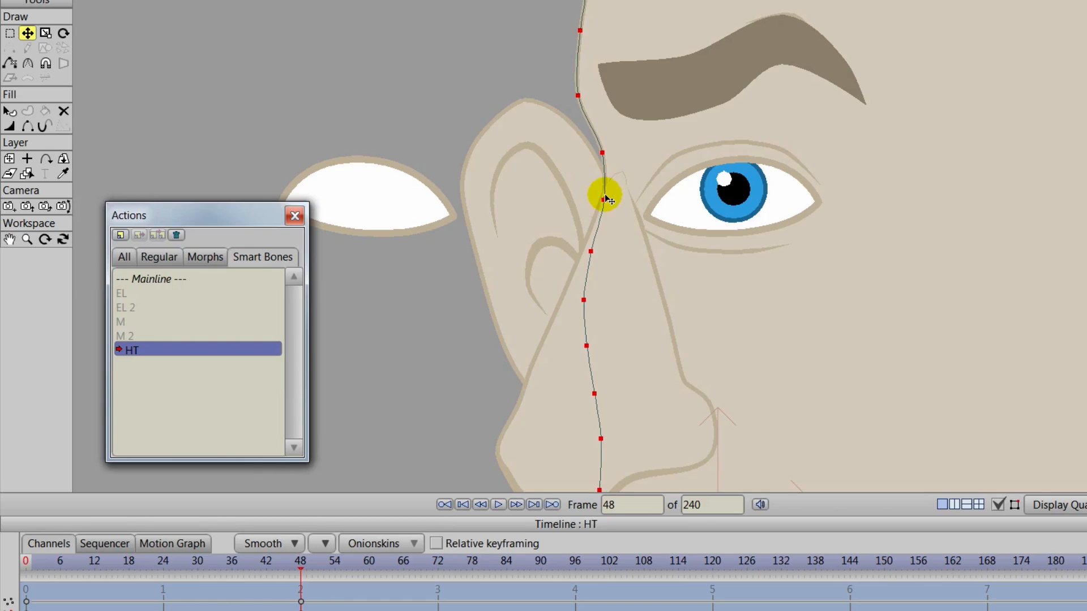
{"action": "left_click", "coordinate": [603, 200]}
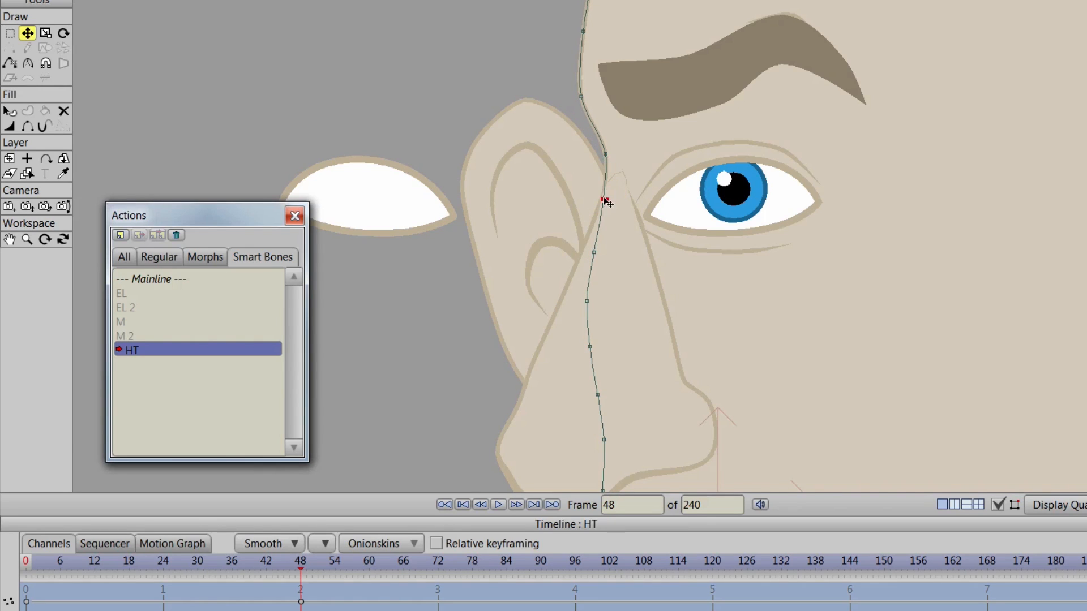
{"action": "left_click_drag", "start_coordinate": [600, 200], "coordinate": [599, 207]}
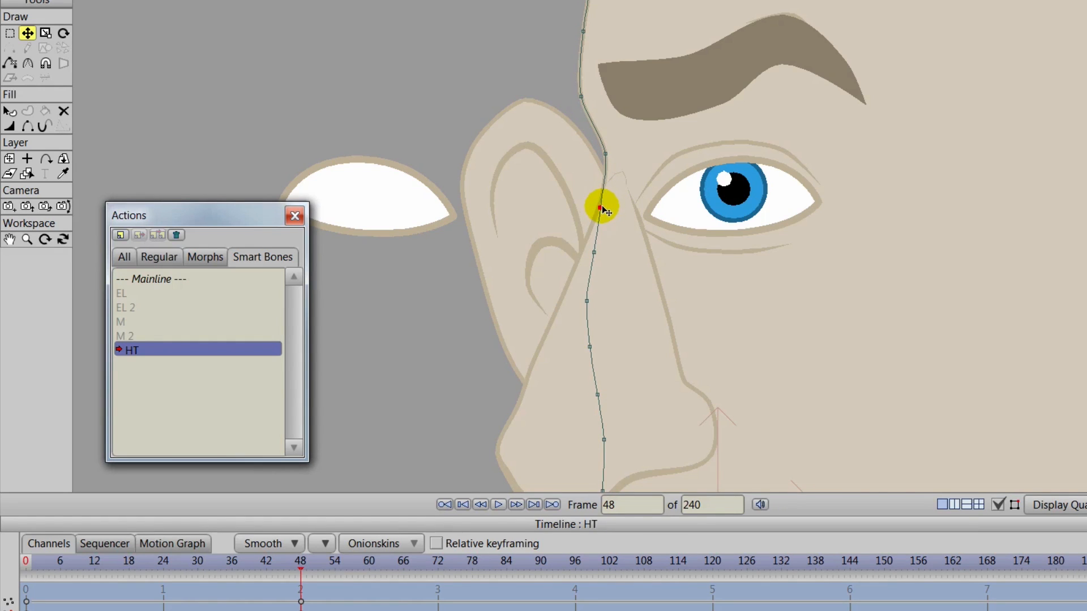
Step: Move the left outline points above the eyebrow outward to round the brow and forehead of the head
{"action": "scroll", "coordinate": [628, 177], "scroll_direction": "down", "scroll_amount": 3}
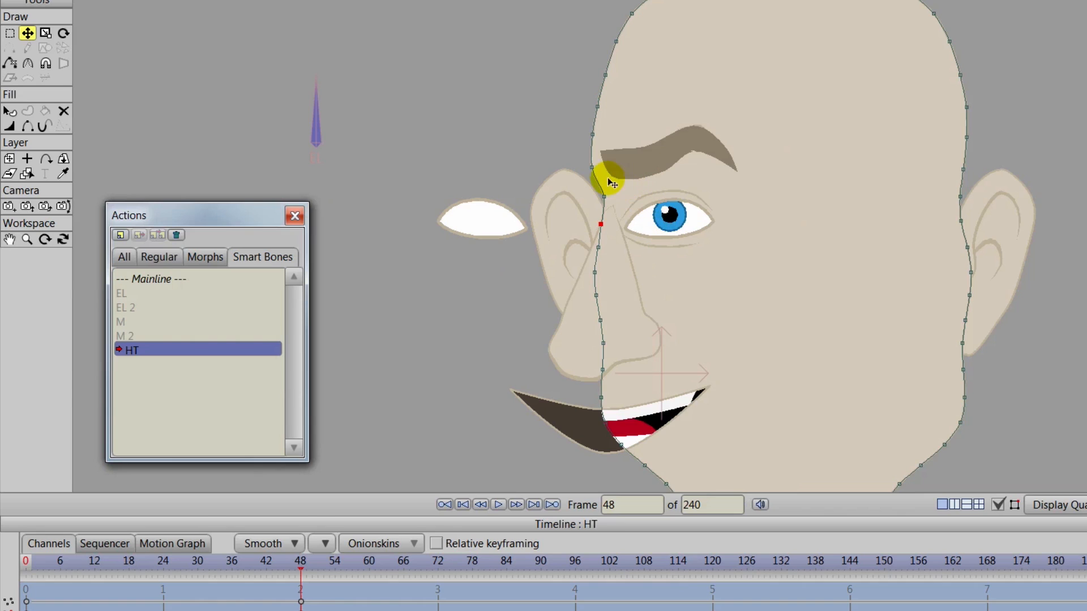
{"action": "left_click_drag", "start_coordinate": [593, 168], "coordinate": [588, 135]}
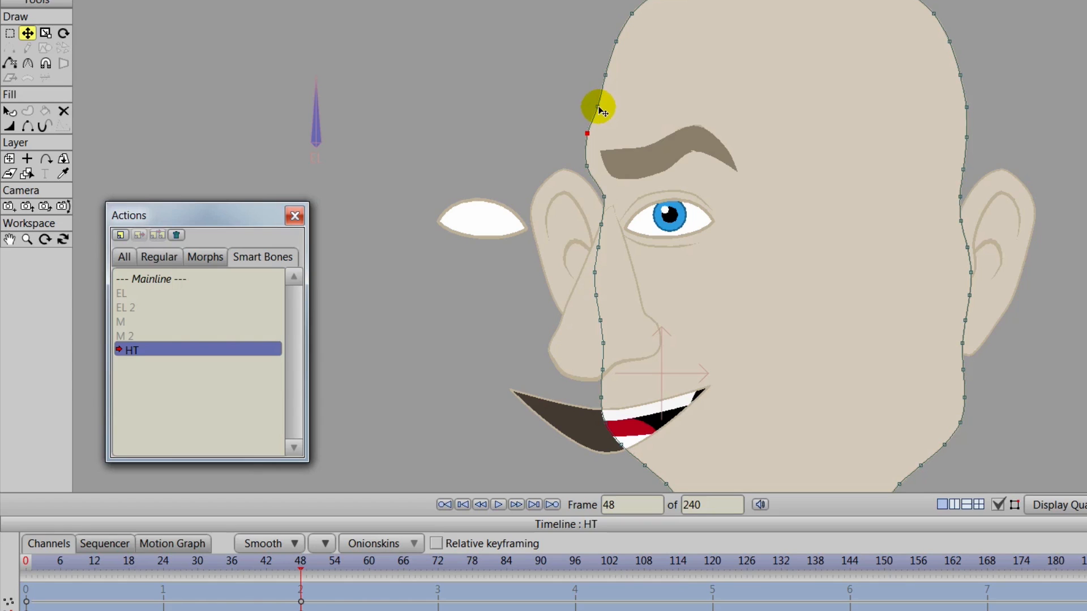
{"action": "left_click_drag", "start_coordinate": [599, 107], "coordinate": [594, 105]}
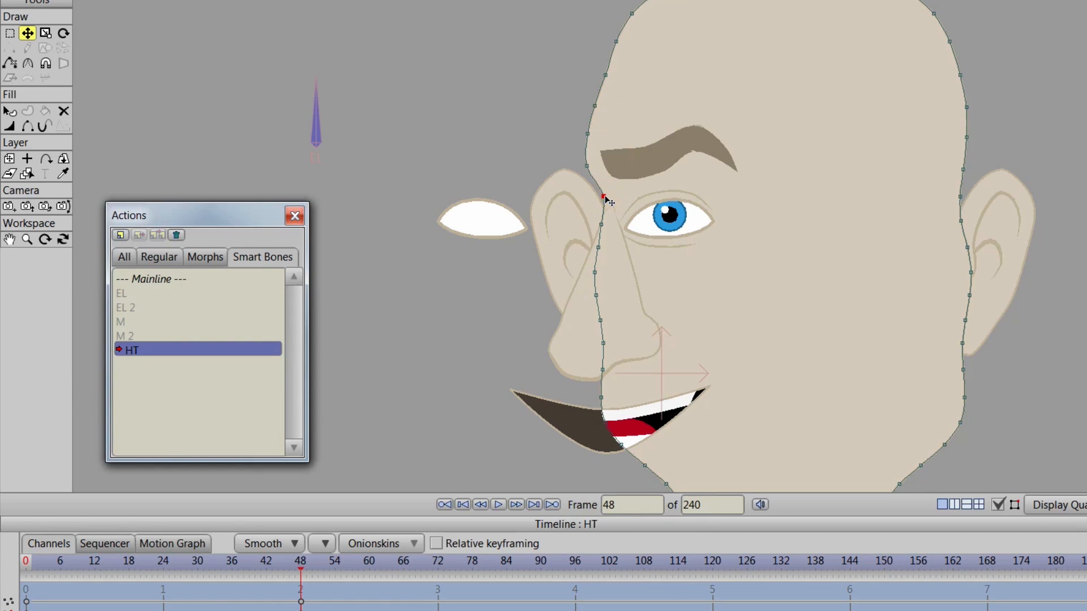
Step: Reshape the Head outline around the mouth, placing points at the upper and lower lips and pulling the points between them into the mouth
{"action": "left_click_drag", "start_coordinate": [709, 287], "coordinate": [704, 221]}
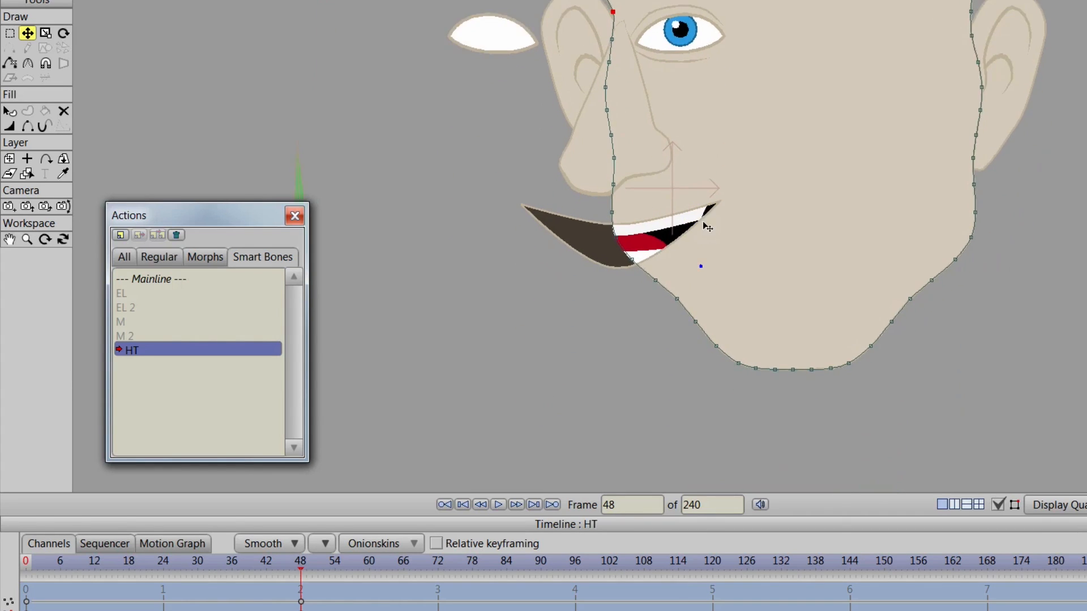
{"action": "scroll", "coordinate": [704, 224], "scroll_direction": "up", "scroll_amount": 1}
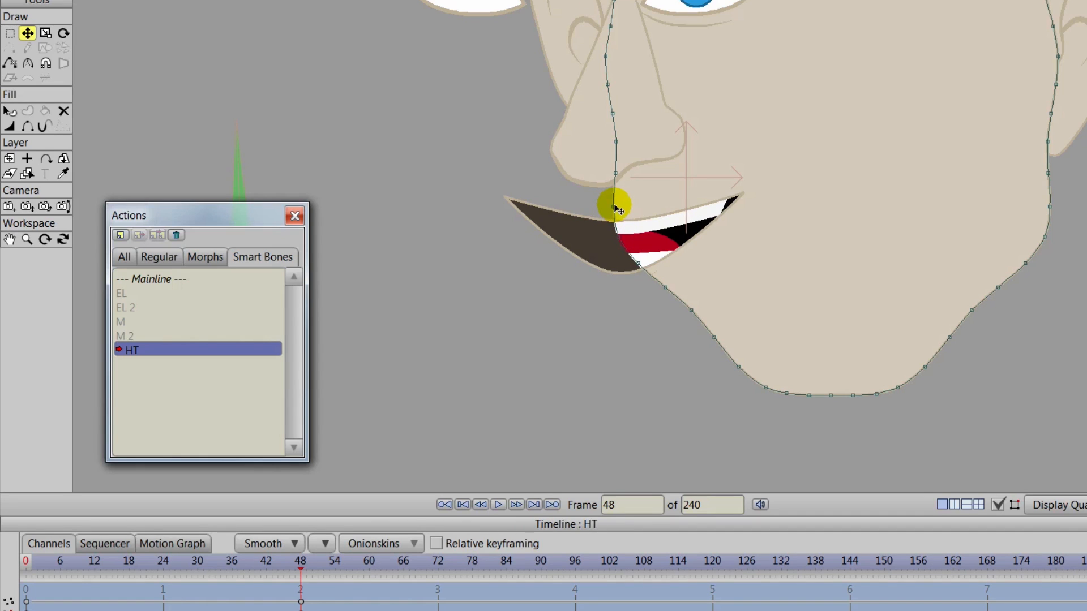
{"action": "left_click", "coordinate": [613, 214]}
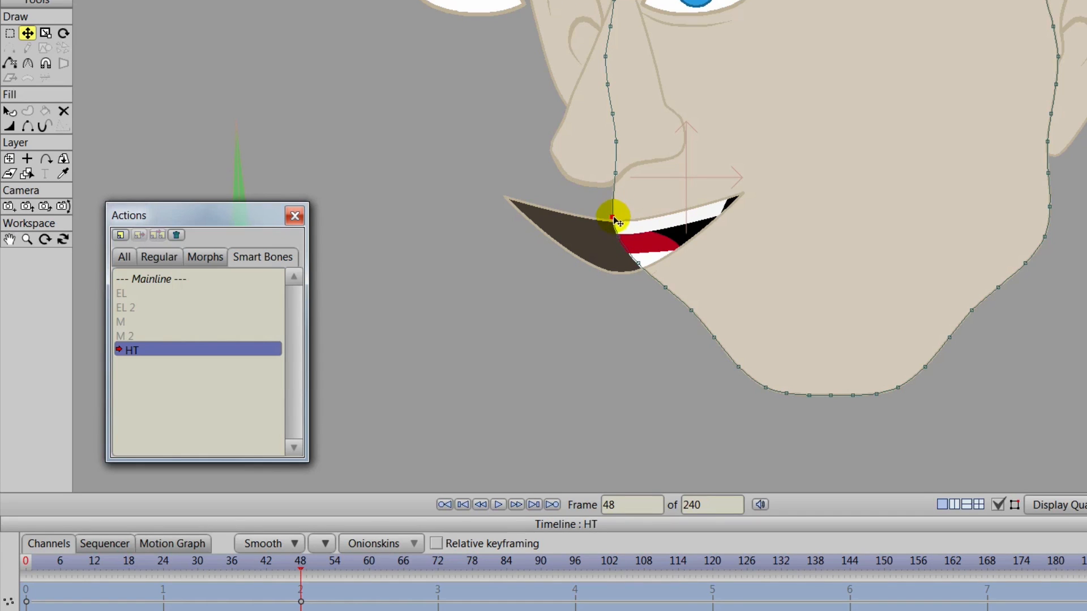
{"action": "left_click_drag", "start_coordinate": [613, 218], "coordinate": [614, 219]}
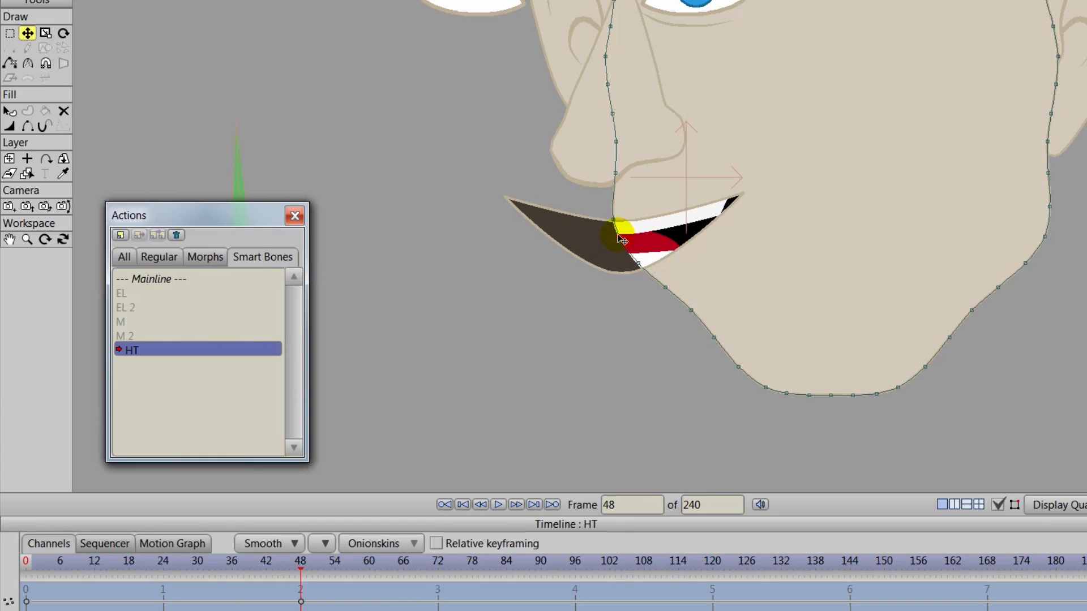
{"action": "left_click_drag", "start_coordinate": [624, 243], "coordinate": [642, 277]}
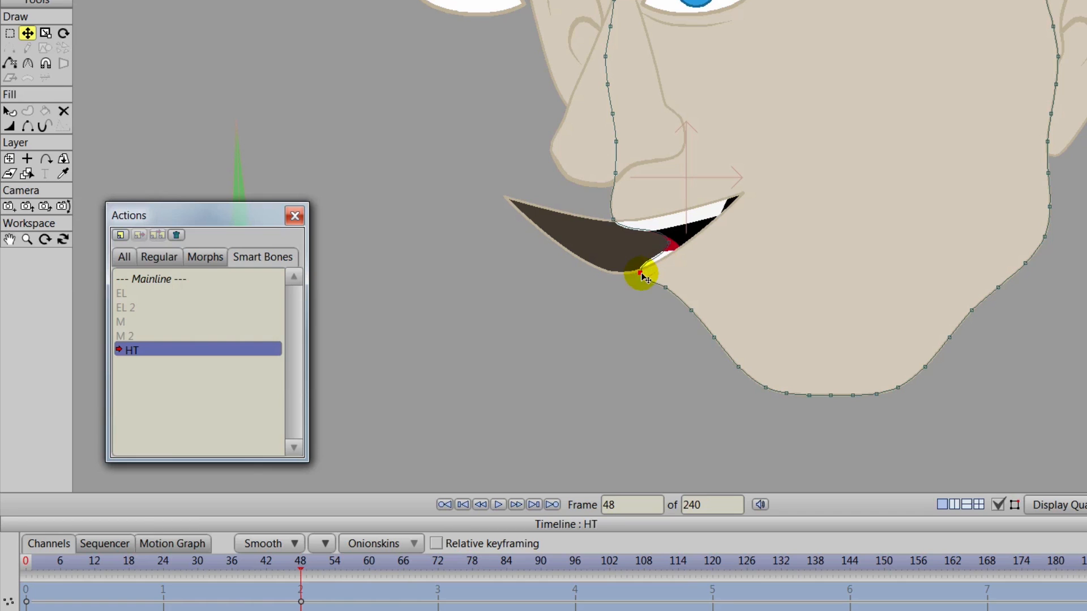
{"action": "left_click", "coordinate": [676, 241]}
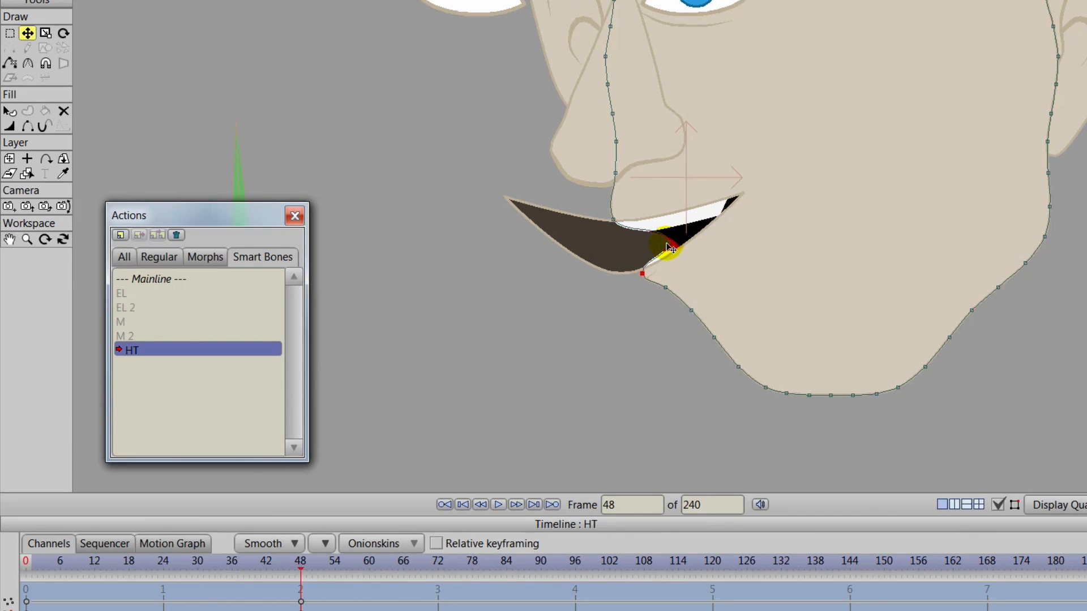
{"action": "mouse_move", "coordinate": [671, 245]}
{"action": "left_mouse_down"}
{"action": "mouse_move", "coordinate": [651, 246]}
{"action": "mouse_move", "coordinate": [655, 260]}
{"action": "mouse_move", "coordinate": [635, 238]}
{"action": "mouse_move", "coordinate": [666, 242]}
{"action": "left_mouse_up"}
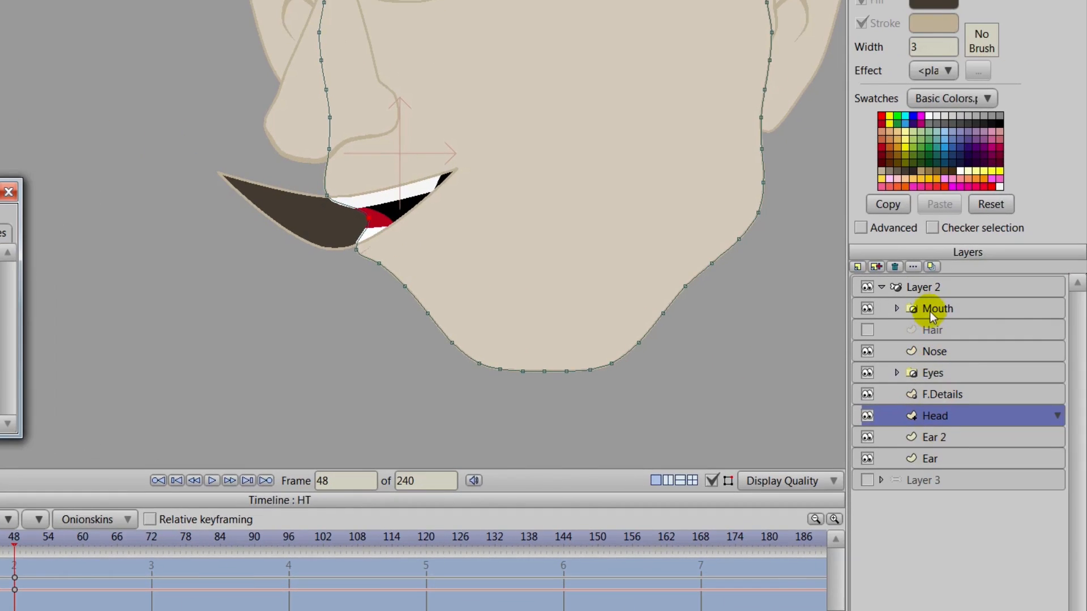
Step: Shift the tongue shape to the right in the Mouth group's Mouth layer at frame 48 with Transform Points
{"action": "left_click", "coordinate": [894, 307]}
{"action": "left_click", "coordinate": [949, 331]}
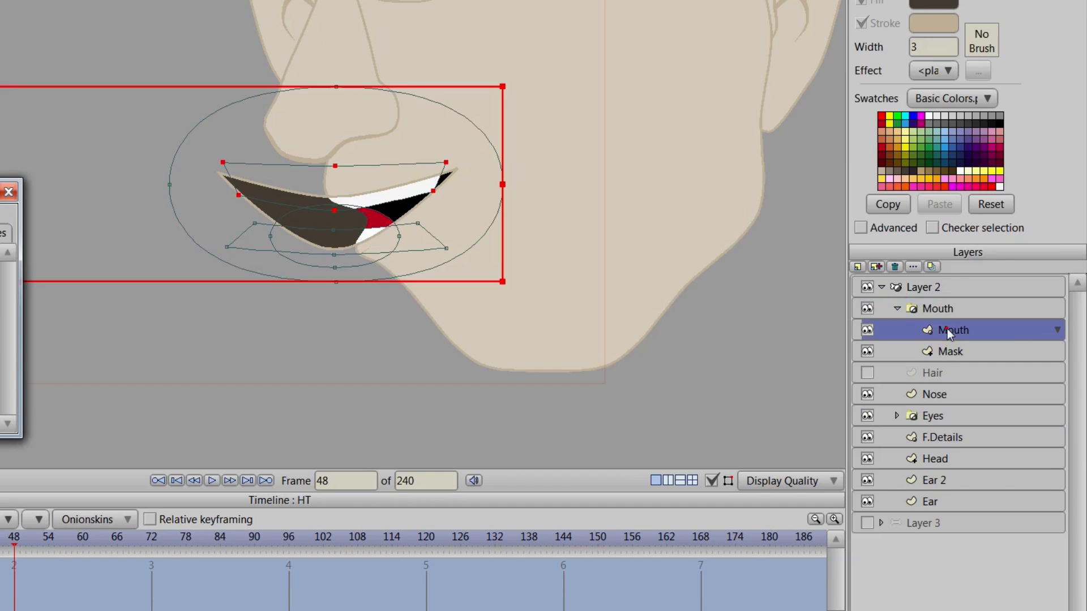
{"action": "left_click_drag", "start_coordinate": [349, 248], "coordinate": [385, 220]}
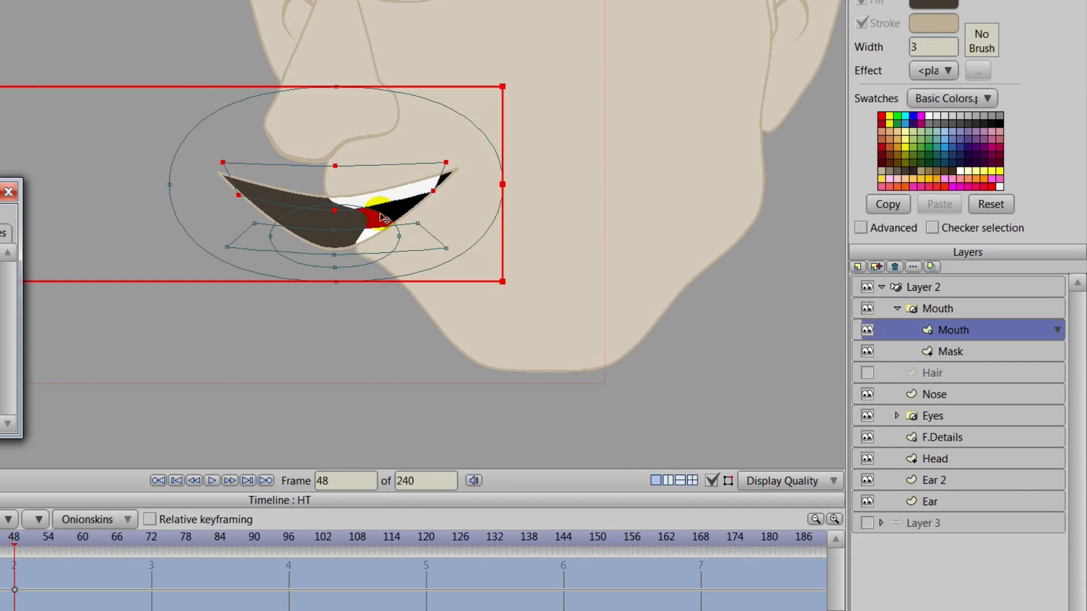
{"action": "key", "text": "t"}
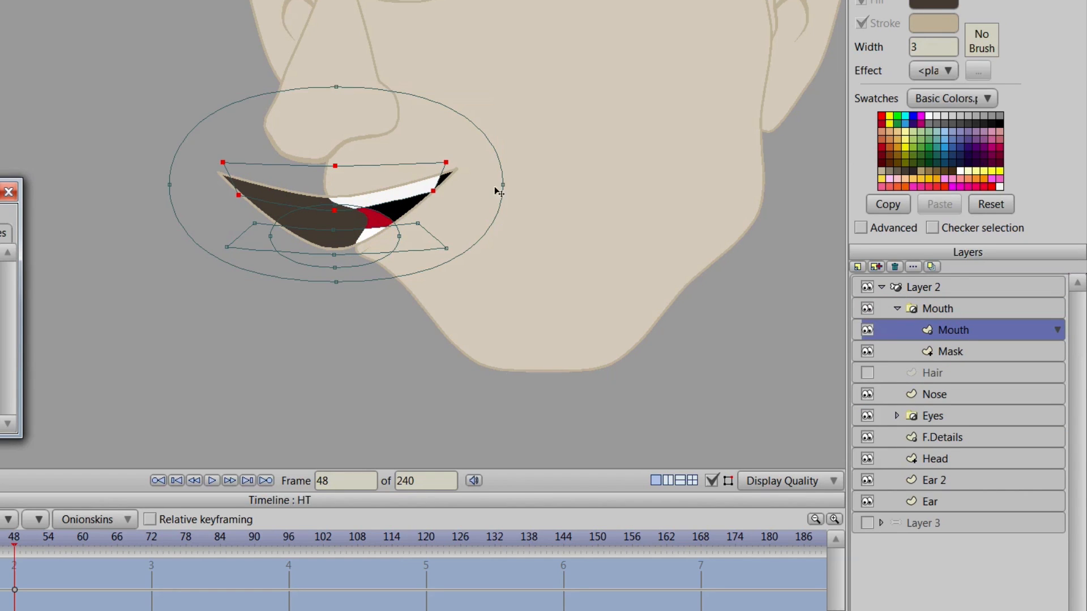
{"action": "left_click", "coordinate": [382, 215]}
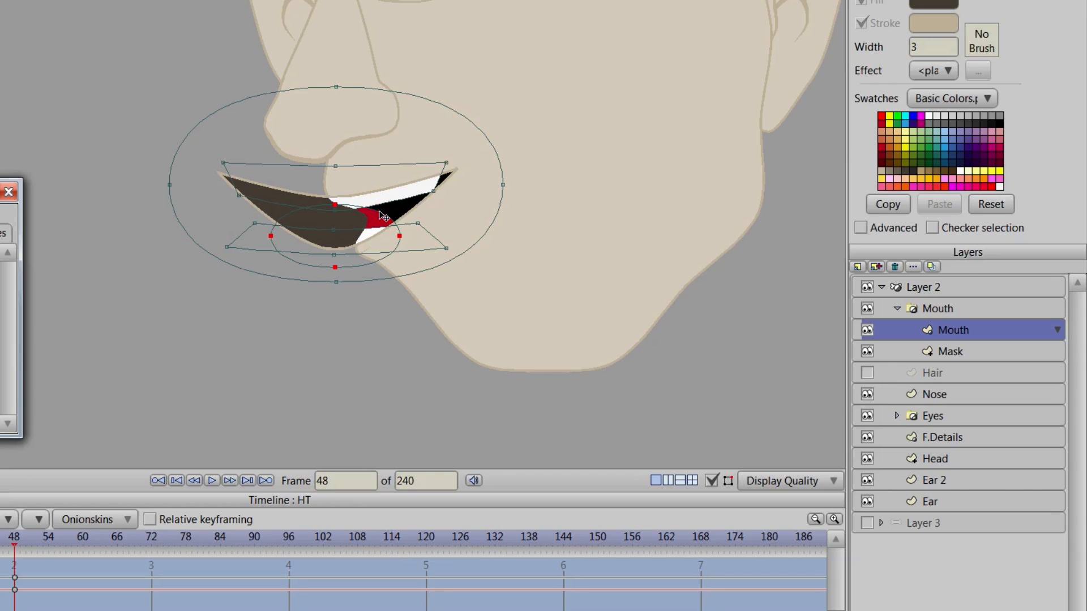
{"action": "left_click_drag", "start_coordinate": [384, 216], "coordinate": [474, 221]}
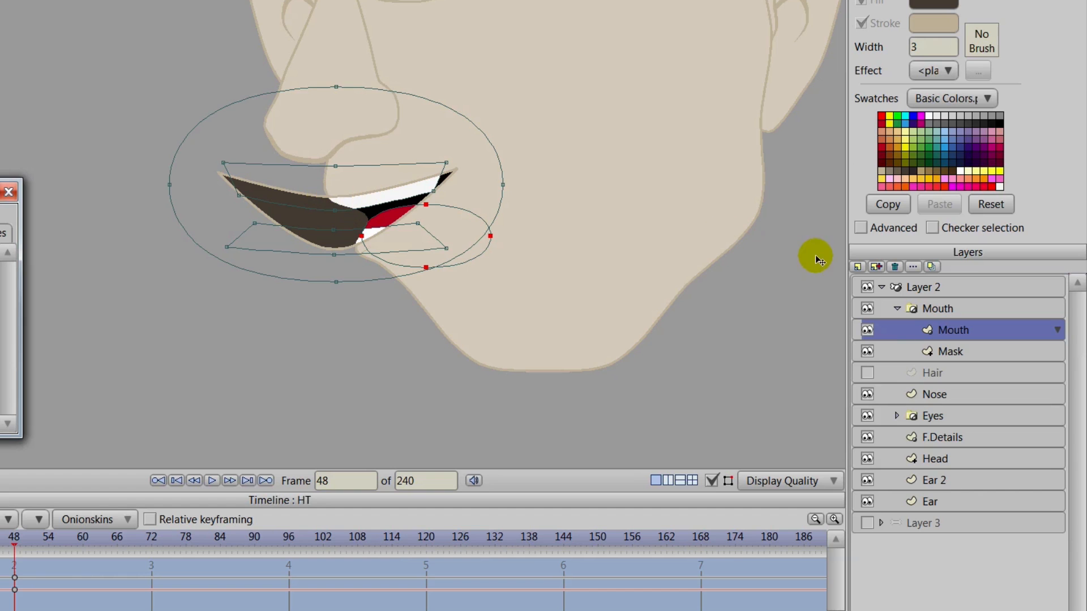
Step: Scrub the HT action's timeline up to frame 48 to check the head turn
{"action": "left_click_drag", "start_coordinate": [539, 251], "coordinate": [518, 321]}
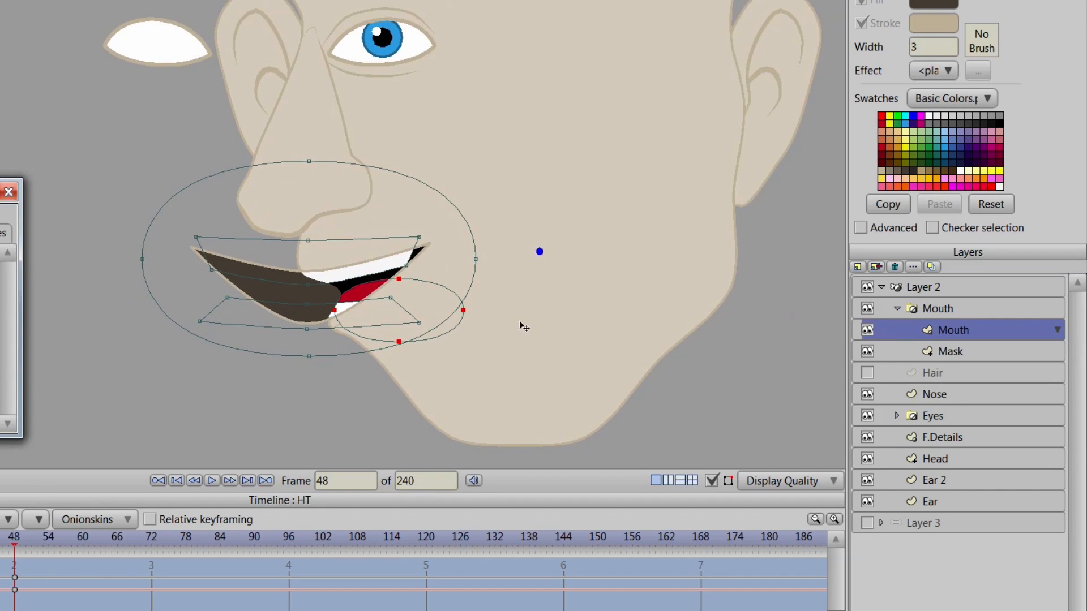
{"action": "scroll", "coordinate": [524, 318], "scroll_direction": "down", "scroll_amount": 2}
{"action": "left_click_drag", "start_coordinate": [20, 543], "coordinate": [312, 560]}
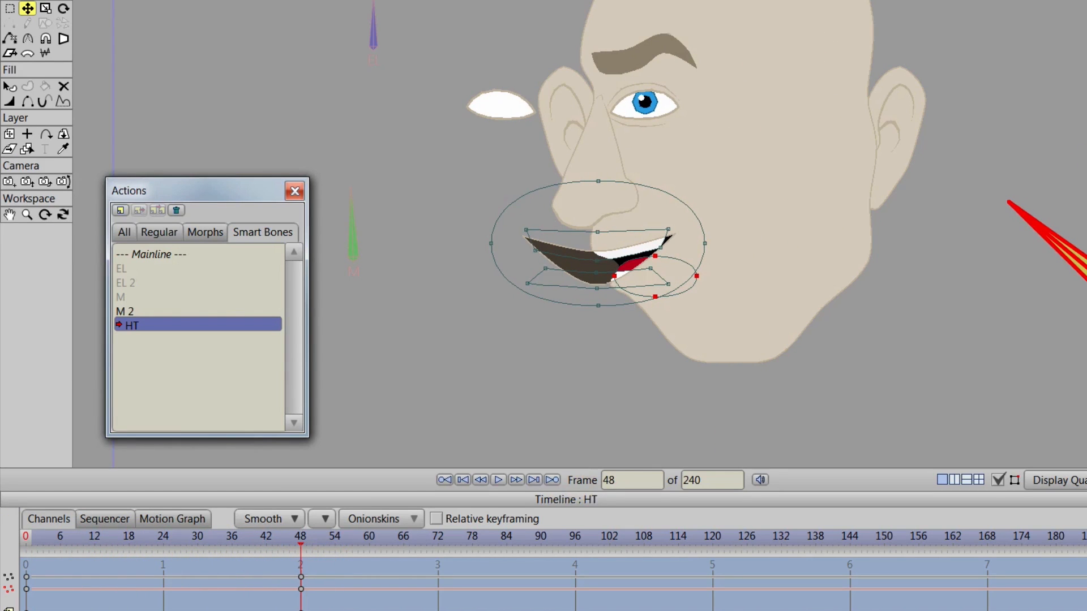
Step: Lasso the Head layer's lower-left jaw and chin points and shift them to the left at frame 48
{"action": "left_click_drag", "start_coordinate": [783, 405], "coordinate": [763, 368]}
{"action": "scroll", "coordinate": [763, 368], "scroll_direction": "up", "scroll_amount": 3}
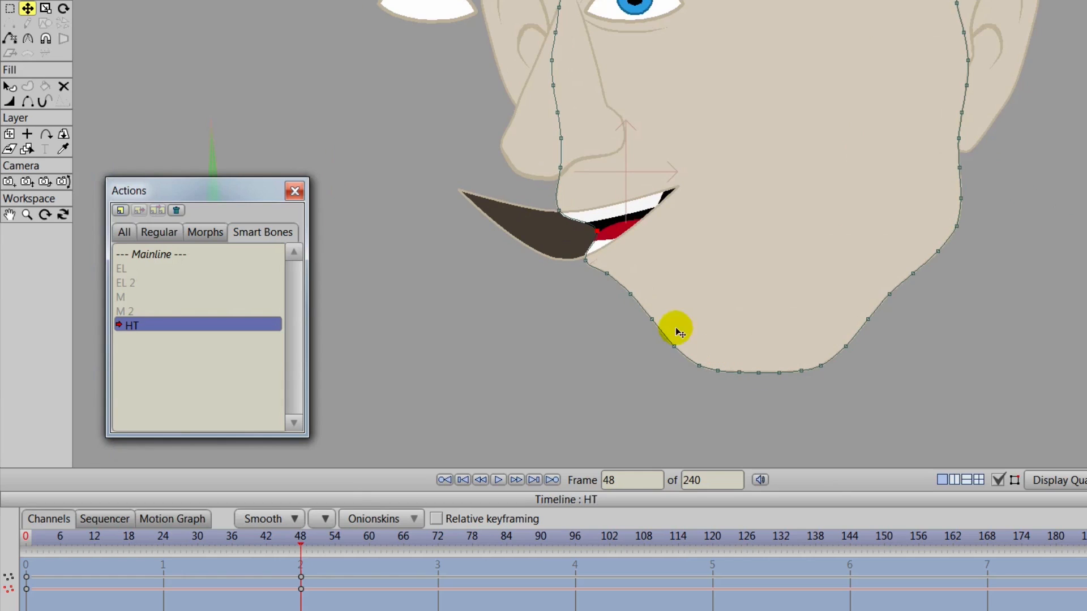
{"action": "left_click", "coordinate": [9, 8]}
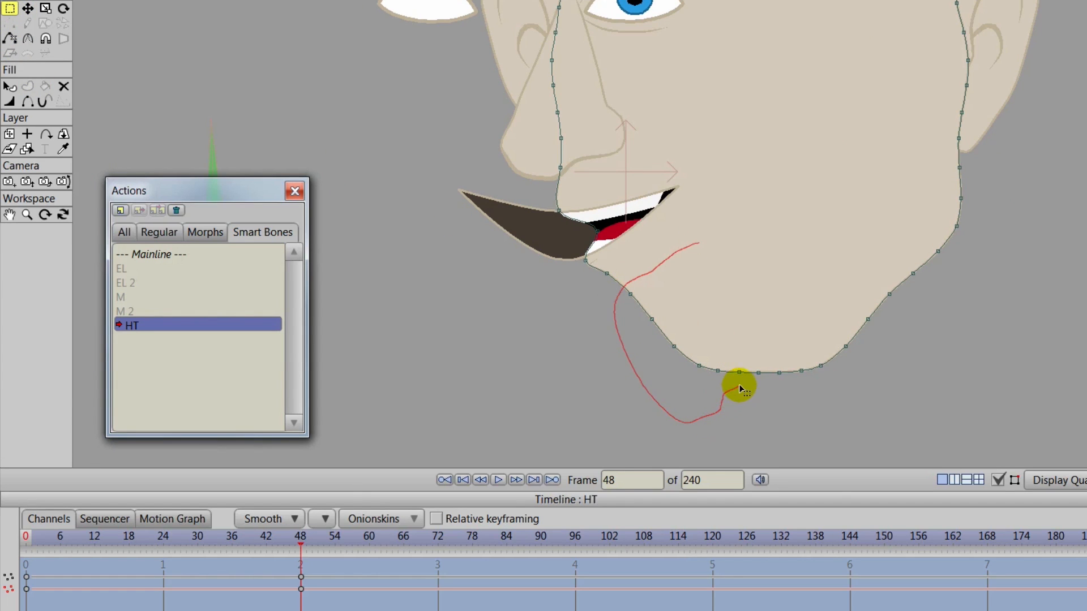
{"action": "mouse_move", "coordinate": [739, 386]}
{"action": "left_mouse_down"}
{"action": "mouse_move", "coordinate": [677, 256]}
{"action": "mouse_move", "coordinate": [603, 252]}
{"action": "left_mouse_up"}
{"action": "left_click", "coordinate": [27, 8]}
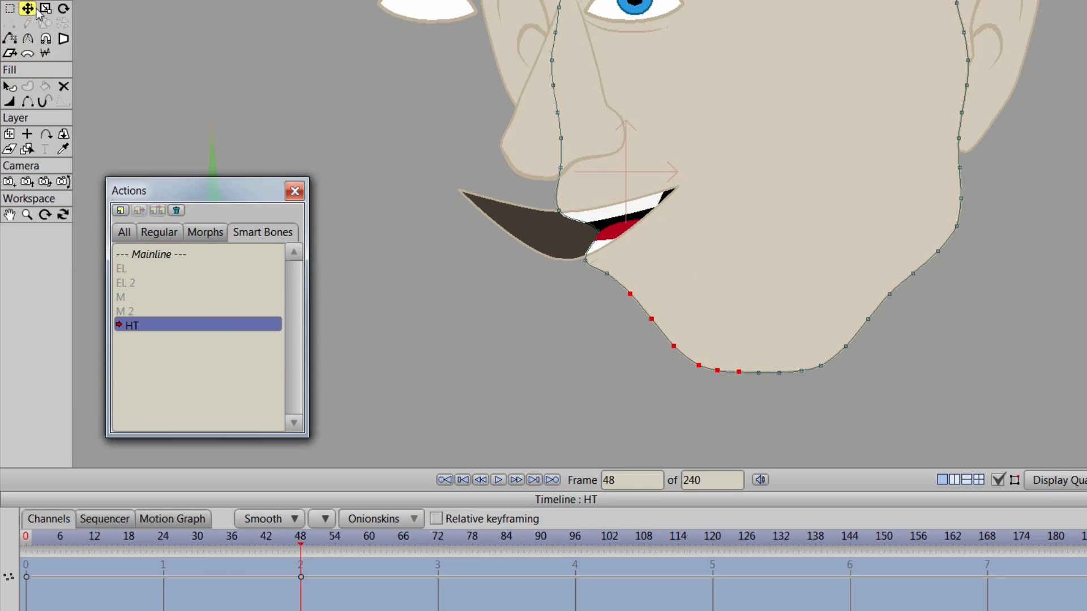
{"action": "left_click_drag", "start_coordinate": [677, 343], "coordinate": [638, 343]}
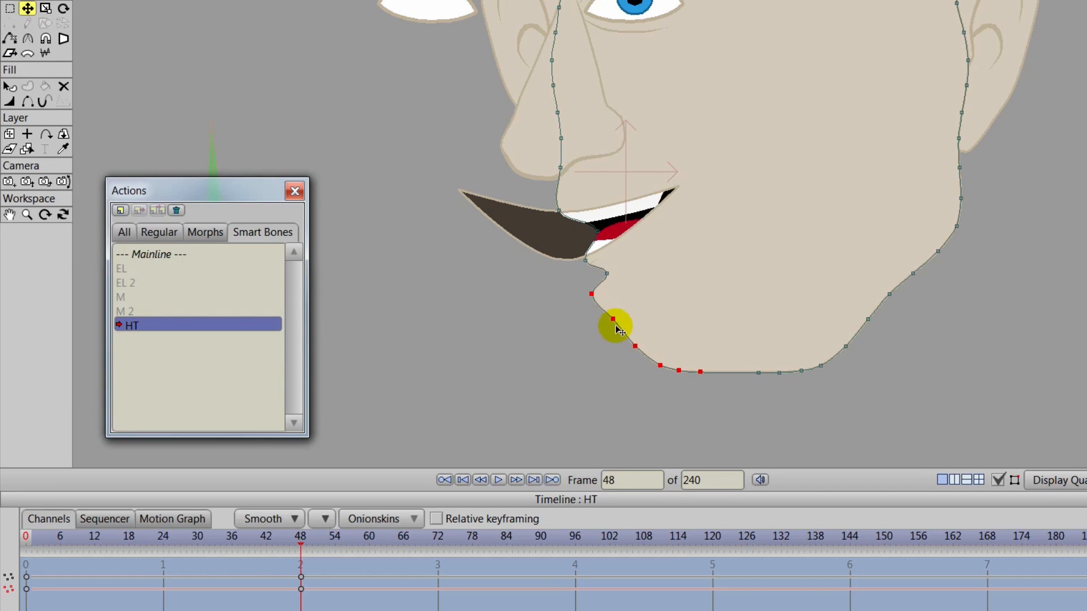
Step: Adjust the shifted jaw and chin points individually into a steep front edge with a rounded chin corner
{"action": "left_click_drag", "start_coordinate": [591, 295], "coordinate": [639, 367]}
{"action": "left_click", "coordinate": [663, 365]}
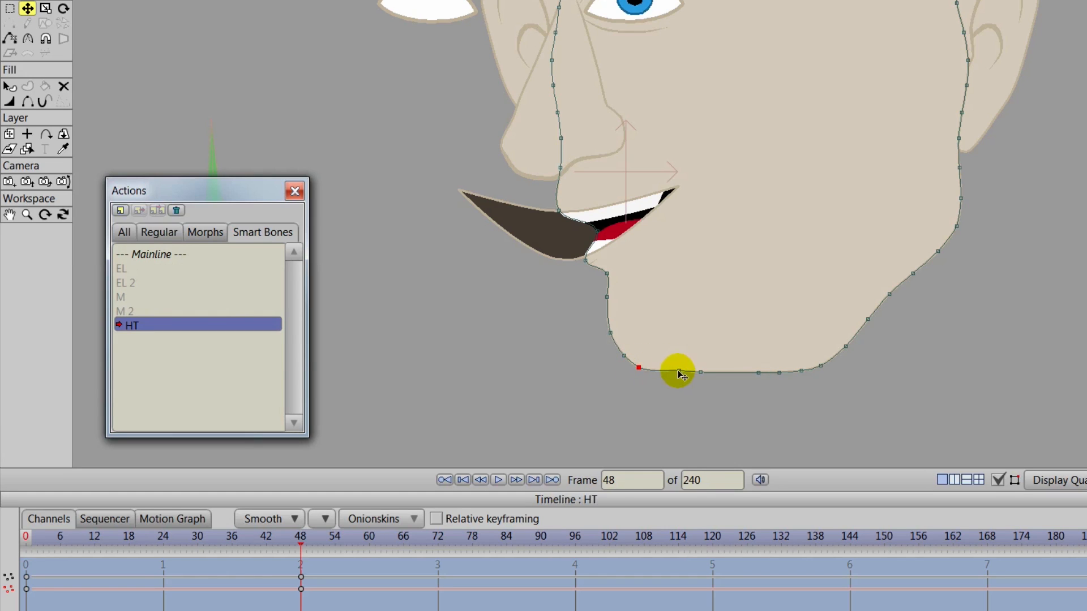
{"action": "left_click", "coordinate": [677, 372]}
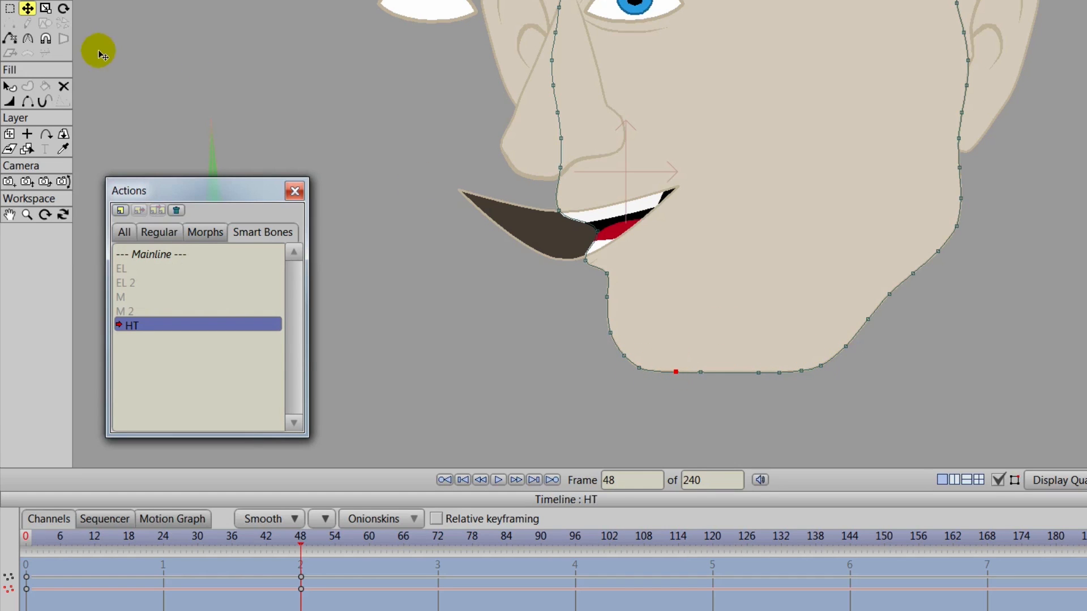
Step: Select the Head layer's underside jaw points behind the chin and raise them together at frame 48
{"action": "left_click", "coordinate": [10, 9]}
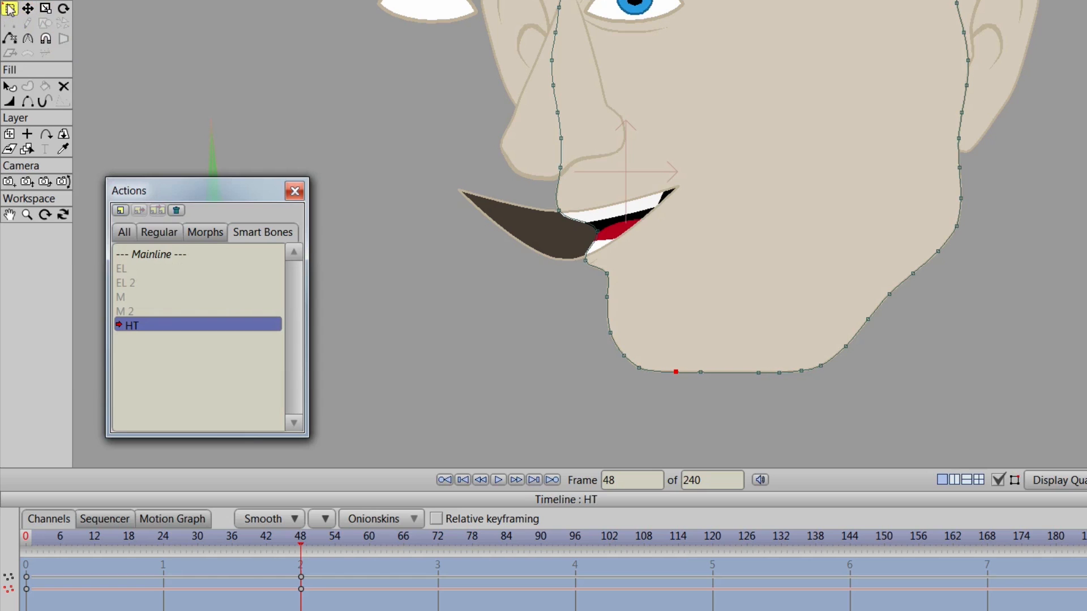
{"action": "left_click_drag", "start_coordinate": [711, 378], "coordinate": [838, 340]}
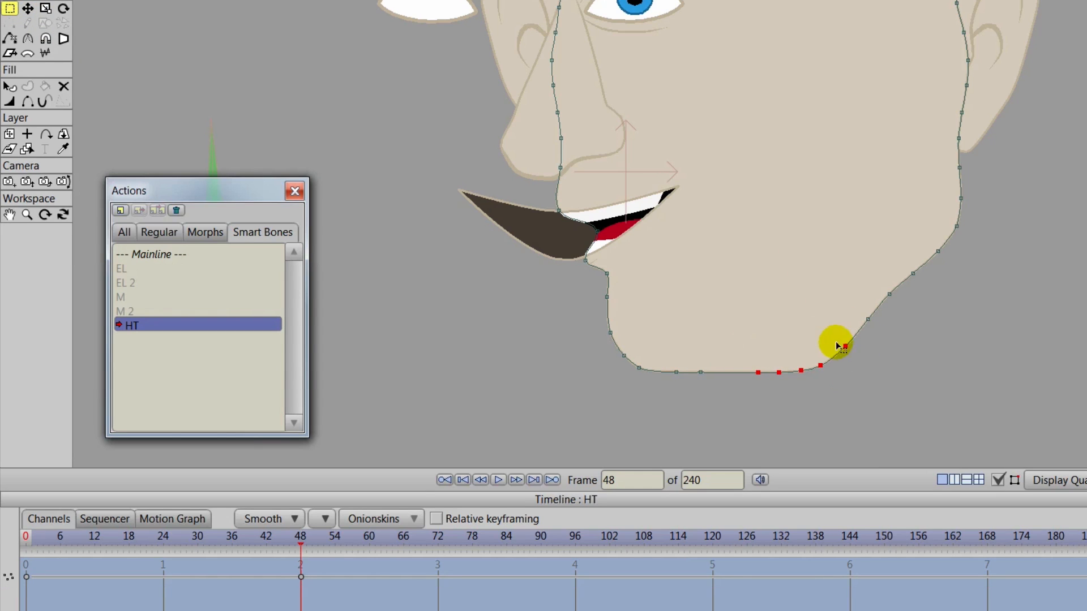
{"action": "left_click", "coordinate": [27, 8]}
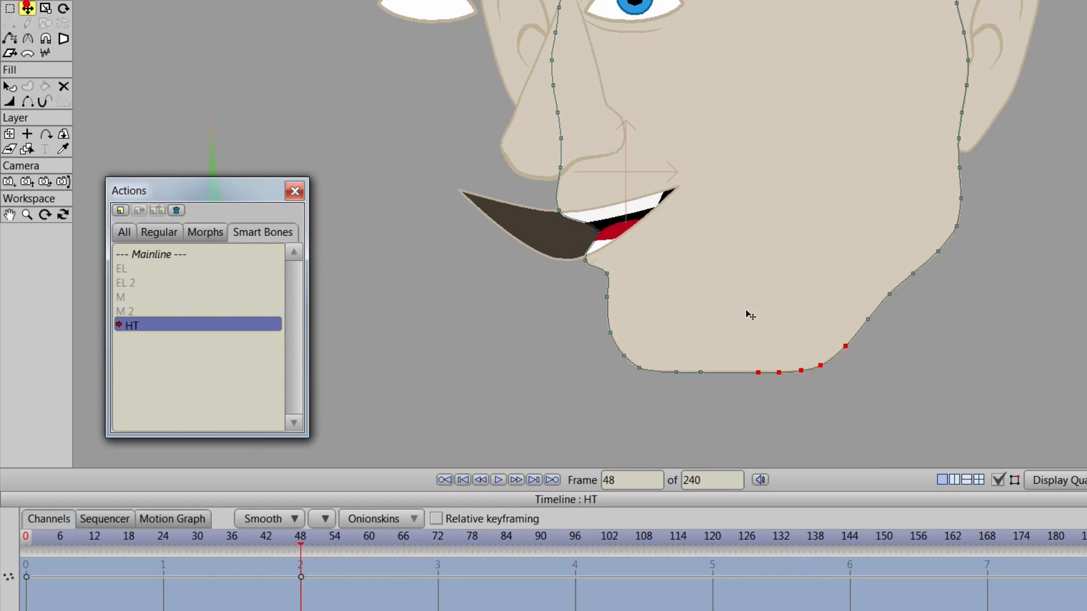
{"action": "left_click_drag", "start_coordinate": [753, 312], "coordinate": [782, 343]}
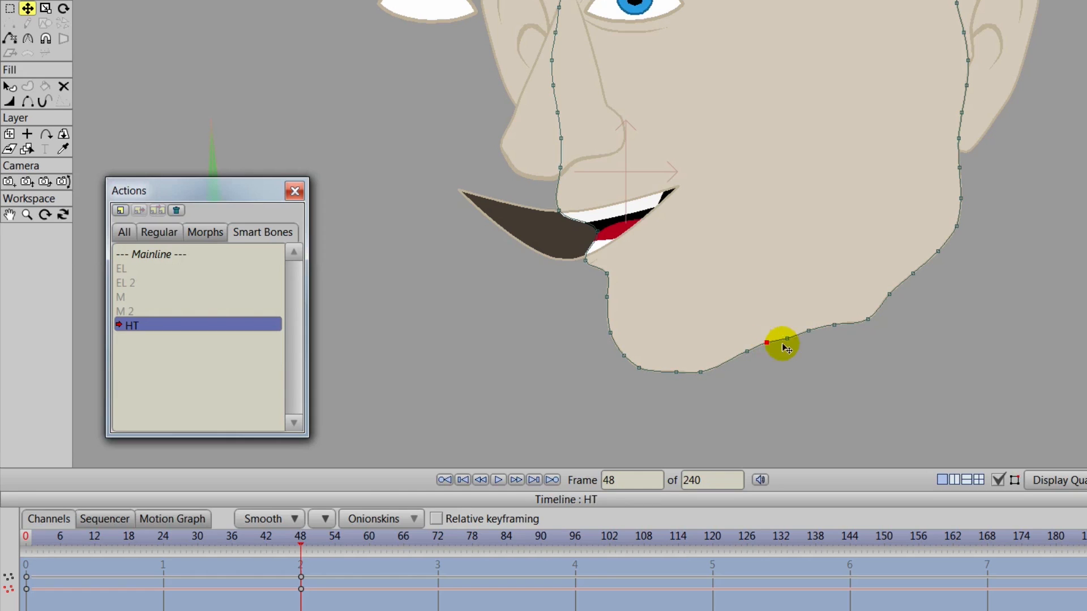
Step: Adjust the raised jaw points individually into a smooth slope from the chin up to the back of the jaw
{"action": "left_click", "coordinate": [871, 324]}
{"action": "left_click_drag", "start_coordinate": [869, 318], "coordinate": [773, 345]}
{"action": "key", "text": "ctrl+a"}
{"action": "key", "text": "ctrl+z"}
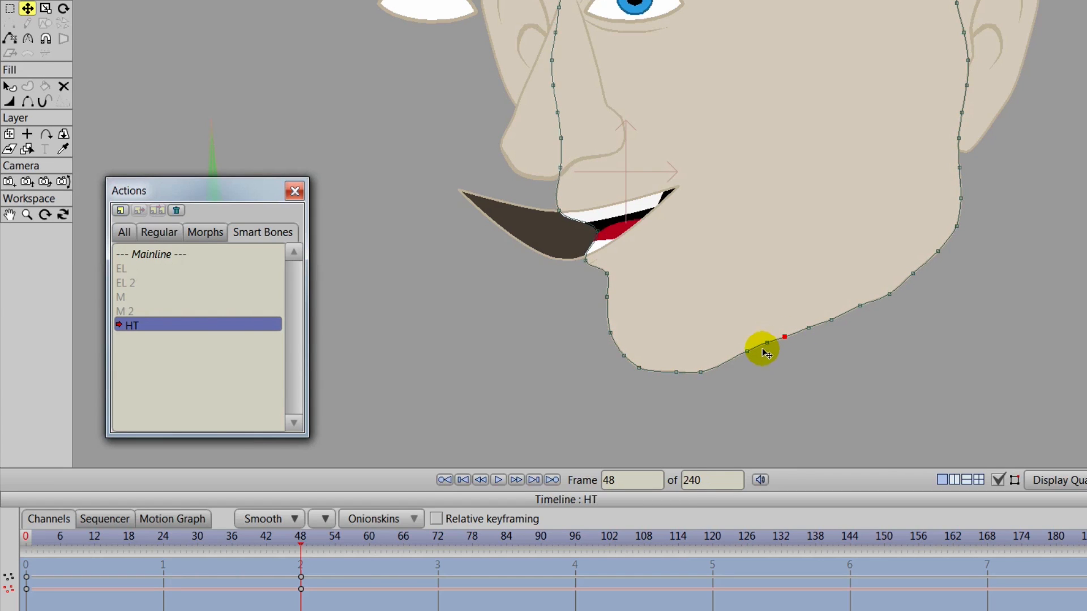
{"action": "left_click", "coordinate": [768, 345]}
{"action": "left_click_drag", "start_coordinate": [747, 351], "coordinate": [747, 361]}
{"action": "left_click", "coordinate": [858, 307]}
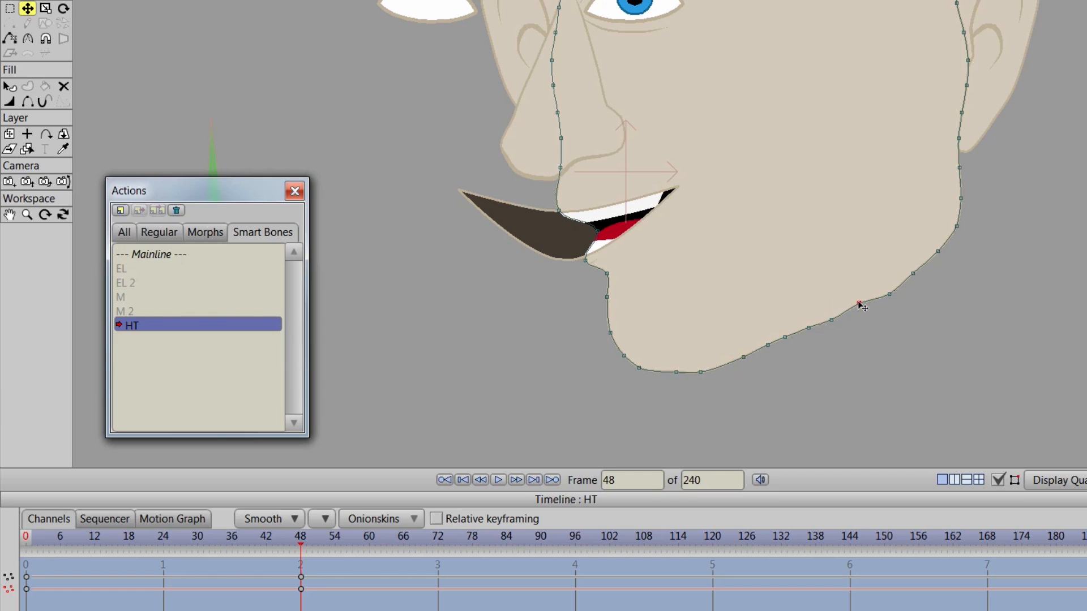
{"action": "left_click_drag", "start_coordinate": [830, 319], "coordinate": [833, 316]}
{"action": "left_click", "coordinate": [889, 295]}
{"action": "left_click_drag", "start_coordinate": [889, 294], "coordinate": [887, 288]}
Step: Select the Head layer's rear jaw points below the right ear and shift them to the left at frame 48
{"action": "left_click_drag", "start_coordinate": [955, 283], "coordinate": [857, 360]}
{"action": "left_click", "coordinate": [9, 9]}
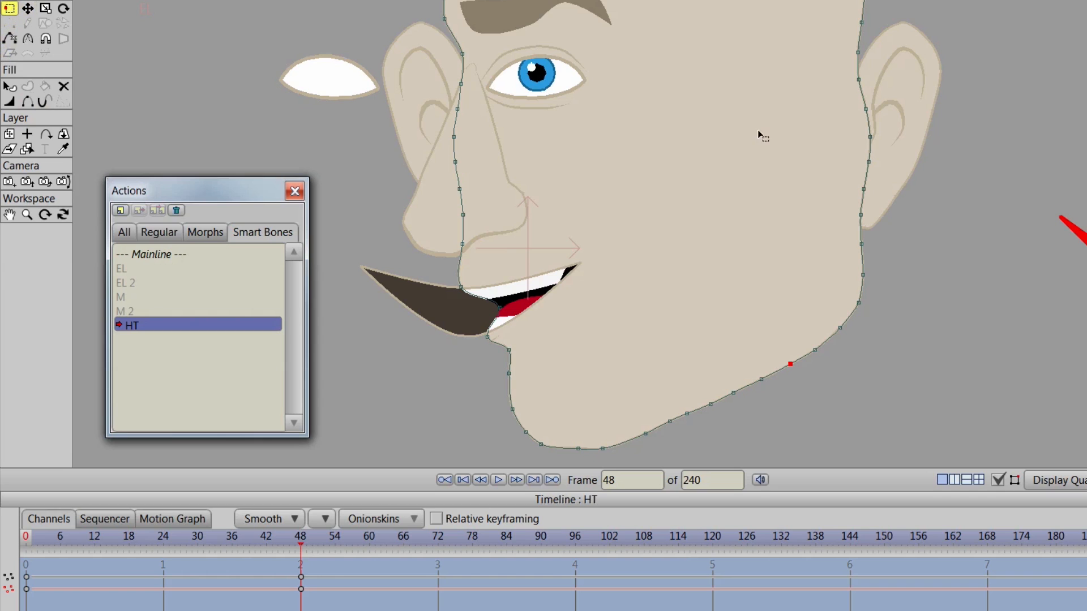
{"action": "scroll", "coordinate": [773, 128], "scroll_direction": "down", "scroll_amount": 2}
{"action": "mouse_move", "coordinate": [773, 195]}
{"action": "left_mouse_down"}
{"action": "mouse_move", "coordinate": [720, 289]}
{"action": "mouse_move", "coordinate": [815, 233]}
{"action": "mouse_move", "coordinate": [812, 205]}
{"action": "left_mouse_up"}
{"action": "left_click", "coordinate": [28, 9]}
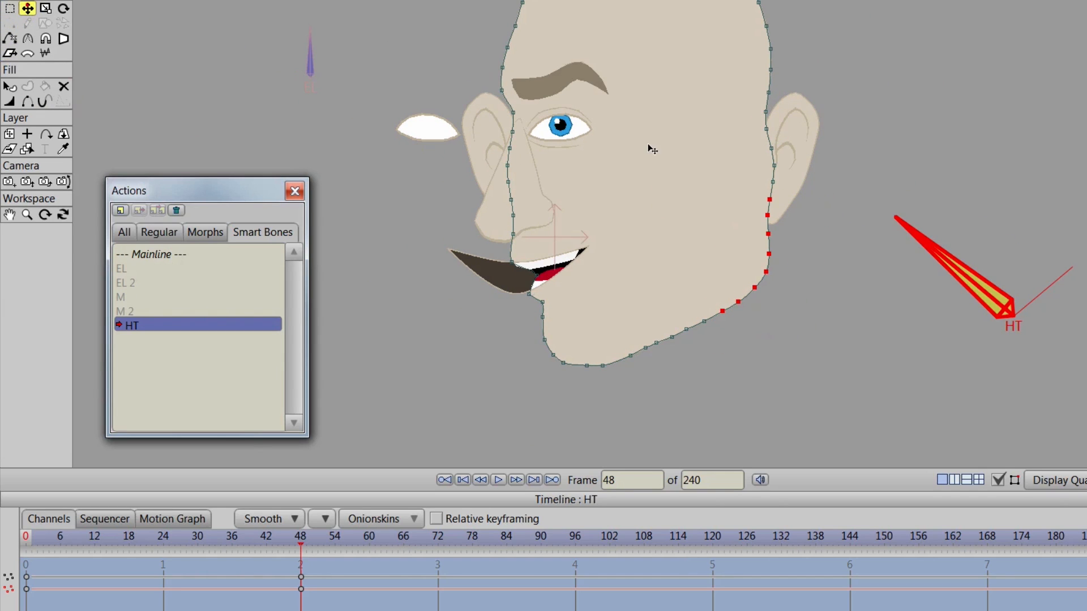
{"action": "left_click_drag", "start_coordinate": [767, 233], "coordinate": [745, 240]}
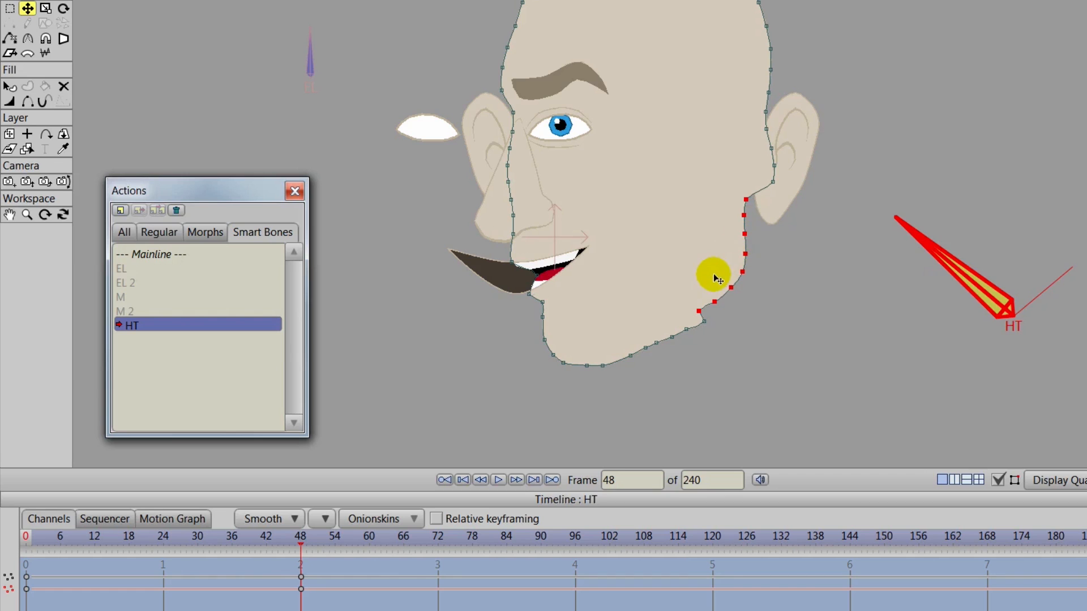
Step: Reposition the overlapping points at the rear jaw corner into a smooth outline and scrub the timeline to check the turn
{"action": "scroll", "coordinate": [714, 276], "scroll_direction": "up", "scroll_amount": 1}
{"action": "left_click_drag", "start_coordinate": [701, 274], "coordinate": [651, 241]}
{"action": "left_click", "coordinate": [673, 308]}
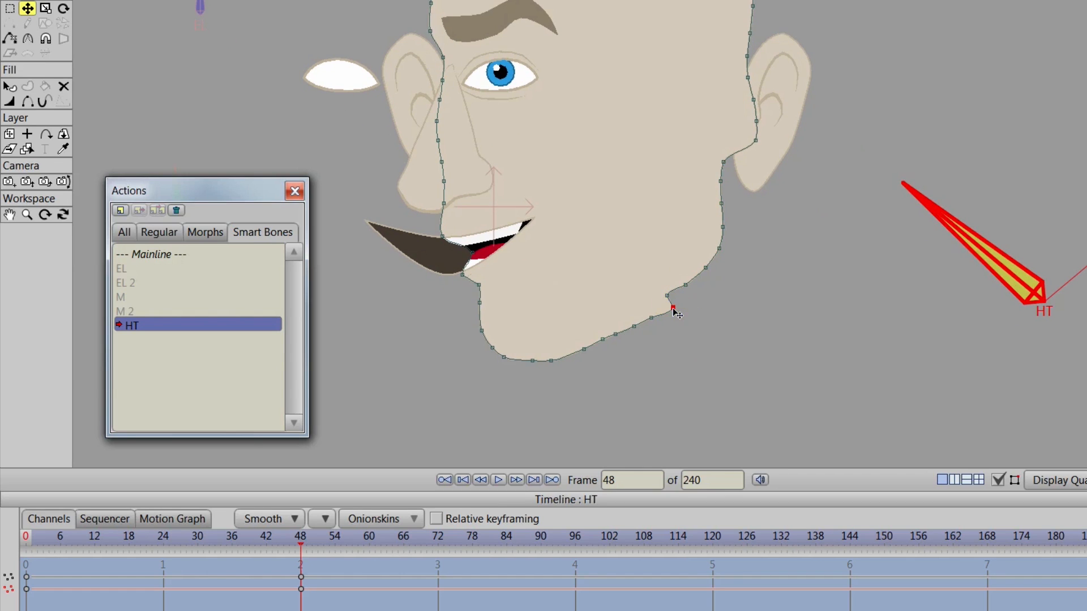
{"action": "left_click", "coordinate": [667, 295]}
{"action": "left_click", "coordinate": [646, 323]}
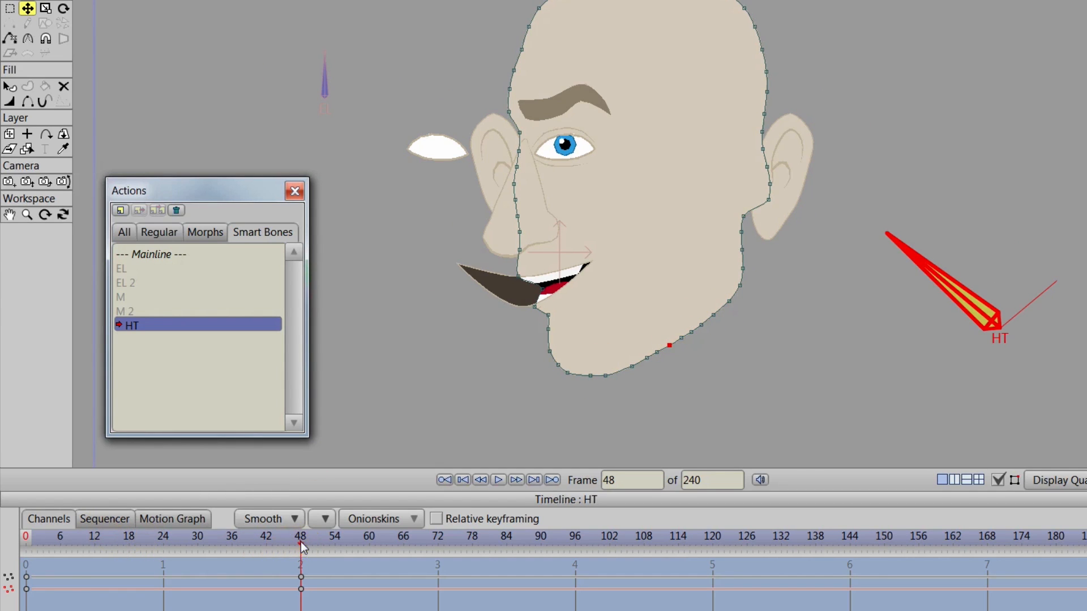
{"action": "mouse_move", "coordinate": [300, 540]}
{"action": "left_mouse_down"}
{"action": "mouse_move", "coordinate": [10, 530]}
{"action": "mouse_move", "coordinate": [301, 518]}
{"action": "mouse_move", "coordinate": [7, 514]}
{"action": "mouse_move", "coordinate": [347, 518]}
{"action": "mouse_move", "coordinate": [29, 493]}
{"action": "mouse_move", "coordinate": [312, 493]}
{"action": "mouse_move", "coordinate": [300, 496]}
{"action": "left_mouse_up"}
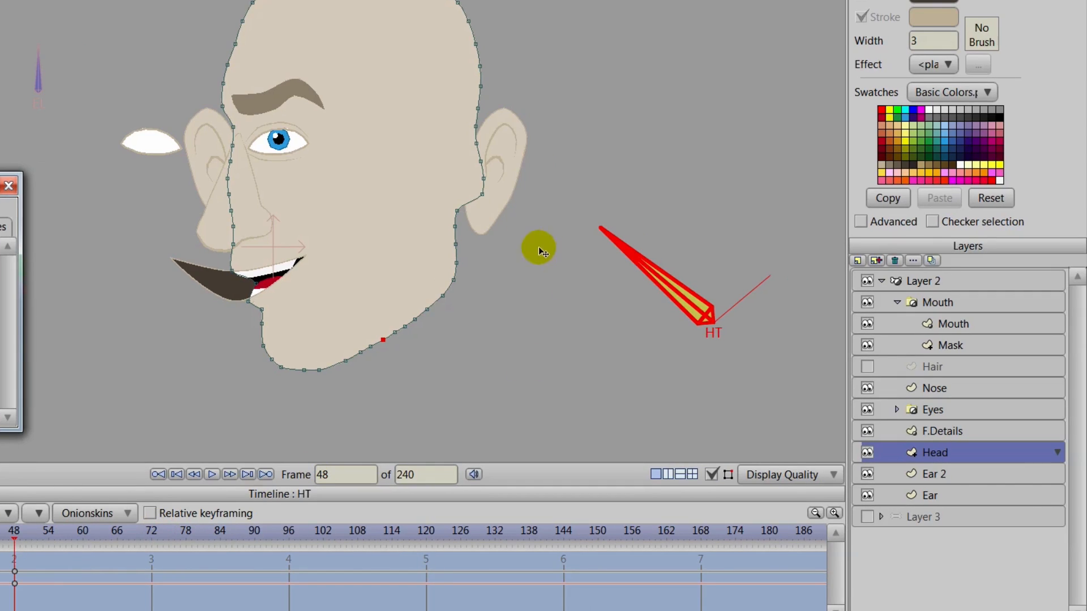
Step: Enable animated layer order in Layer 2's depth sorting settings and scrub the HT action's timeline
{"action": "left_click", "coordinate": [933, 282]}
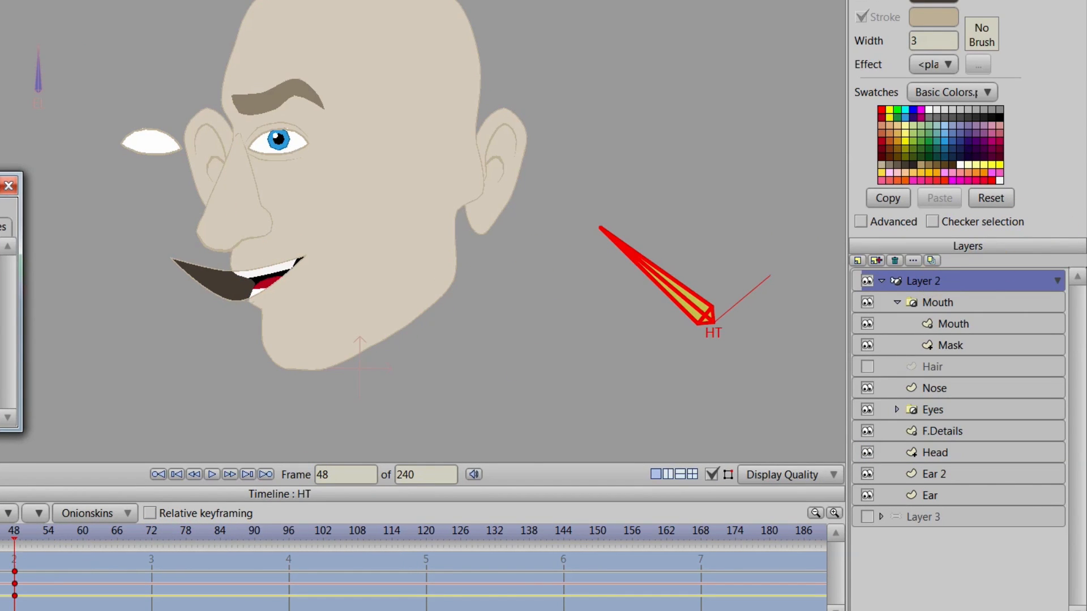
{"action": "double_click", "coordinate": [933, 282]}
{"action": "left_click_drag", "start_coordinate": [828, 145], "coordinate": [414, 85]}
{"action": "left_click", "coordinate": [528, 111]}
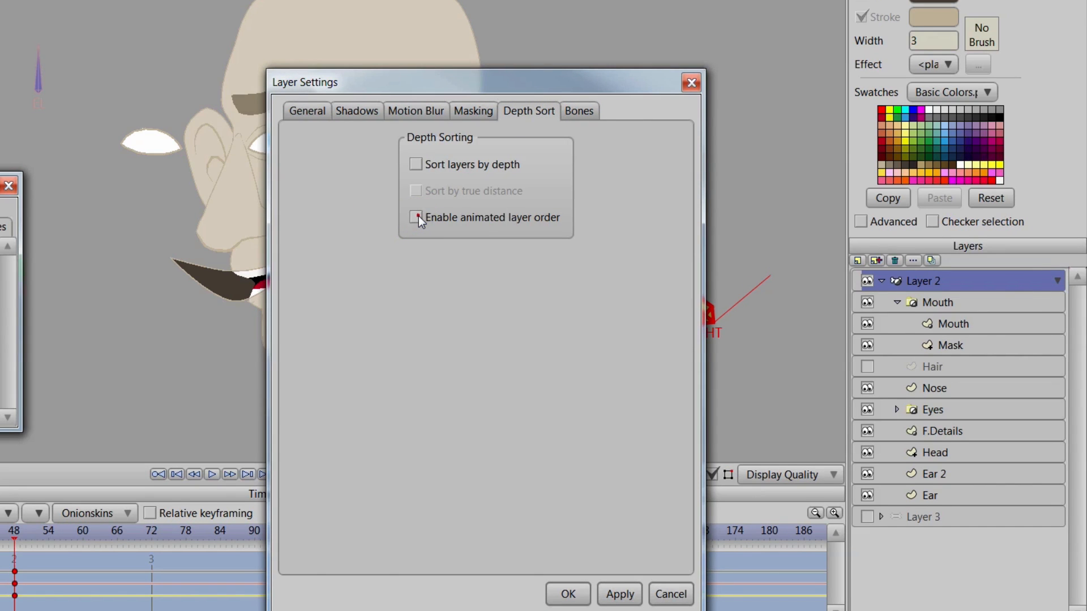
{"action": "left_click", "coordinate": [566, 594]}
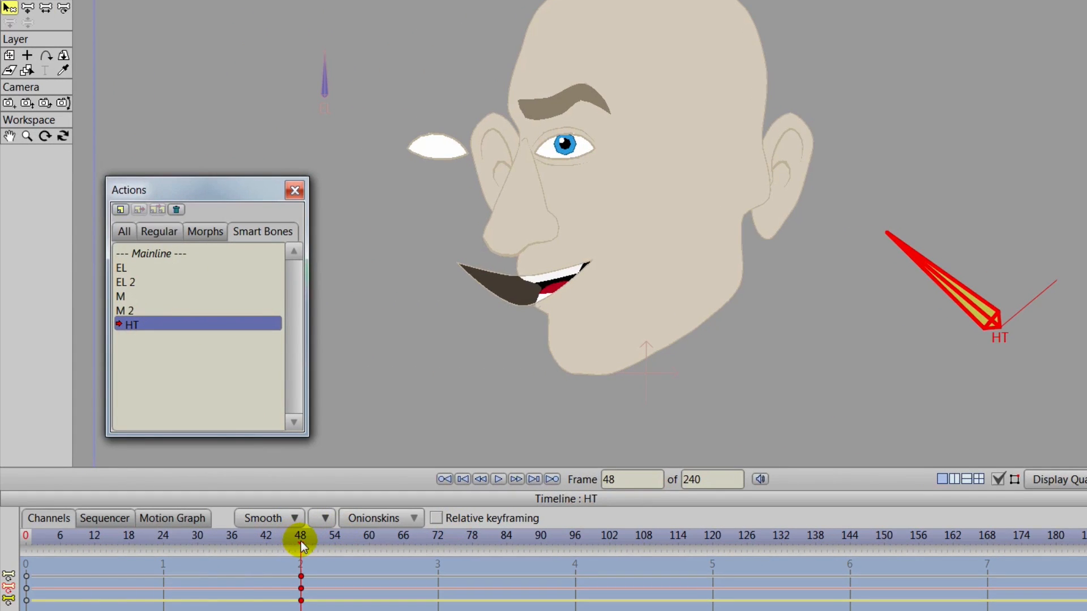
{"action": "left_click_drag", "start_coordinate": [301, 546], "coordinate": [298, 574]}
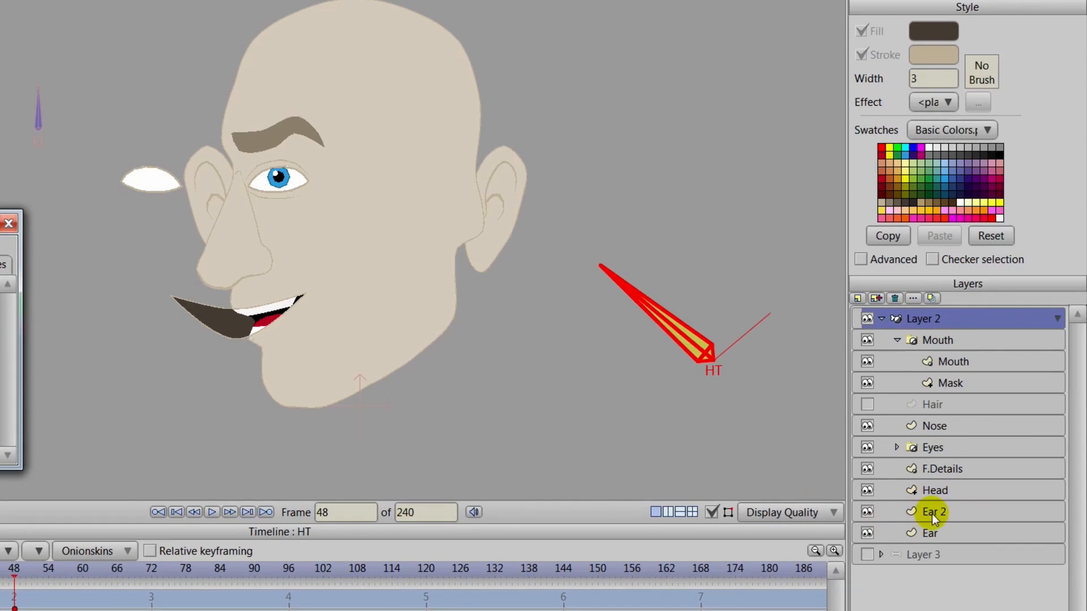
Step: Shift all points of the Ear 2 layer to the right behind the head at frame 48
{"action": "left_click", "coordinate": [932, 512]}
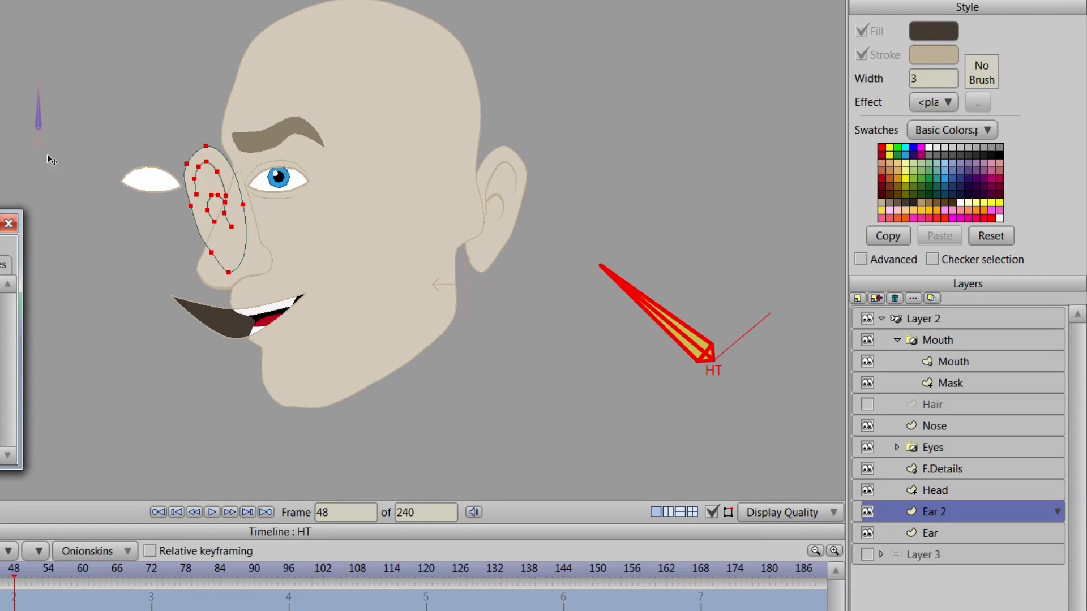
{"action": "left_click", "coordinate": [223, 216]}
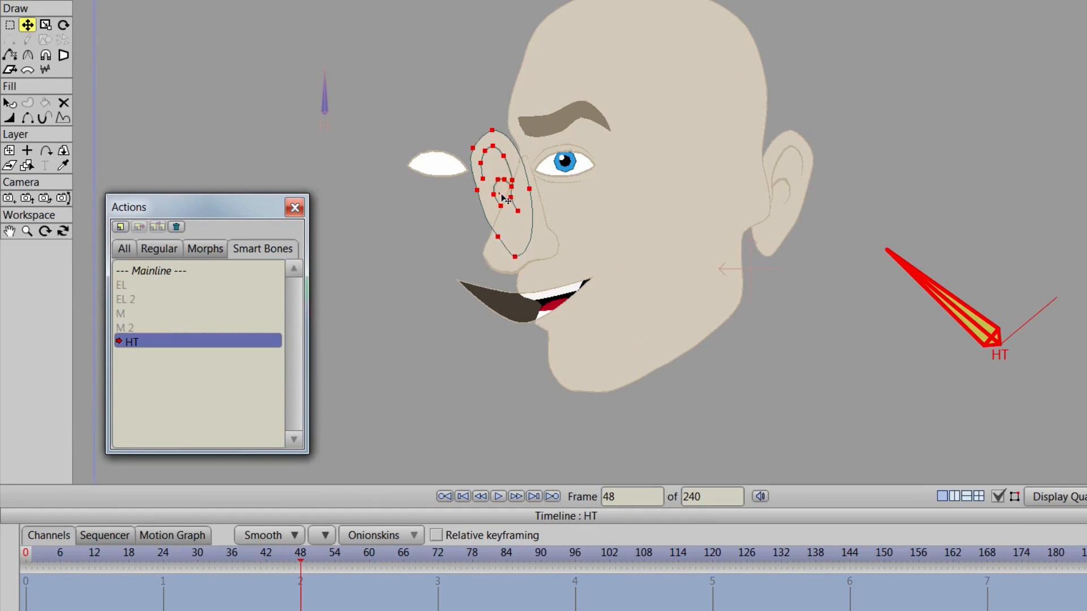
{"action": "left_click_drag", "start_coordinate": [506, 200], "coordinate": [615, 199]}
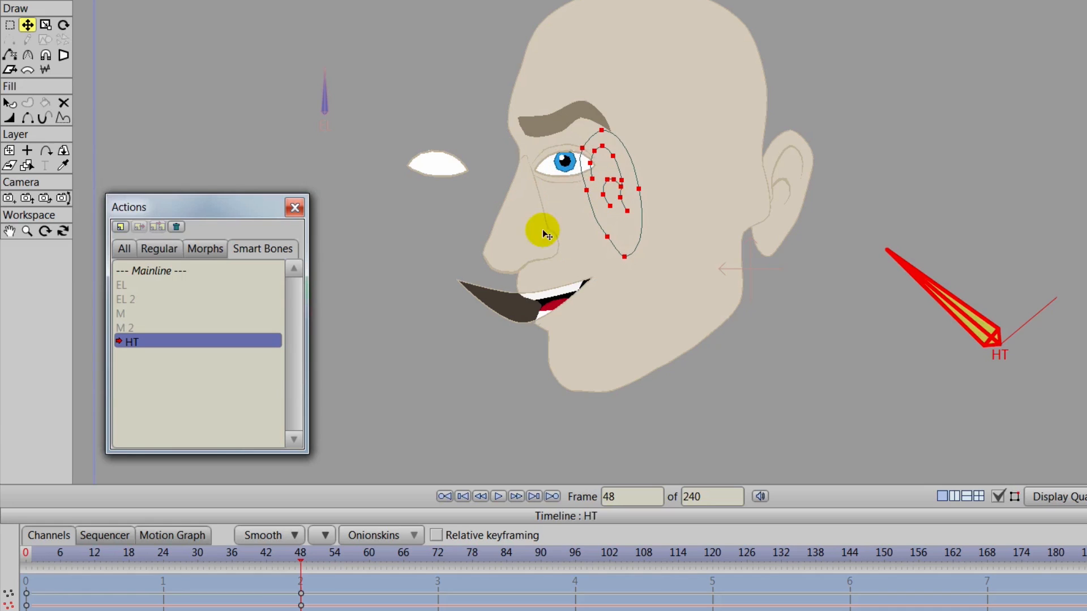
Step: Hide the curve and bone overlays and scrub the HT action to frame 24 to check the far ear
{"action": "left_click_drag", "start_coordinate": [300, 556], "coordinate": [294, 608]}
{"action": "left_click", "coordinate": [999, 497]}
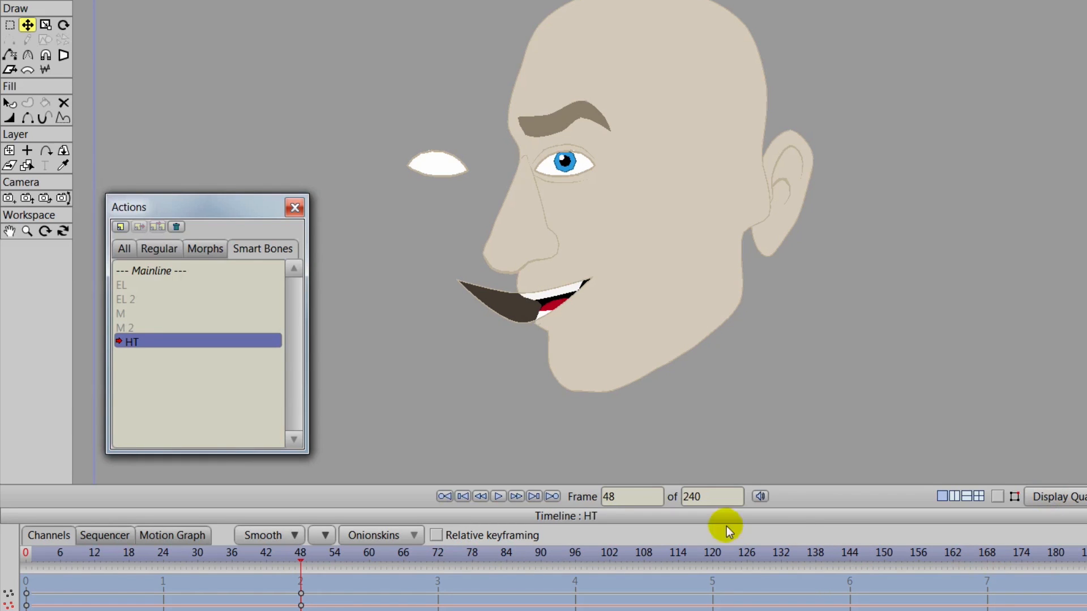
{"action": "left_click_drag", "start_coordinate": [296, 552], "coordinate": [164, 585]}
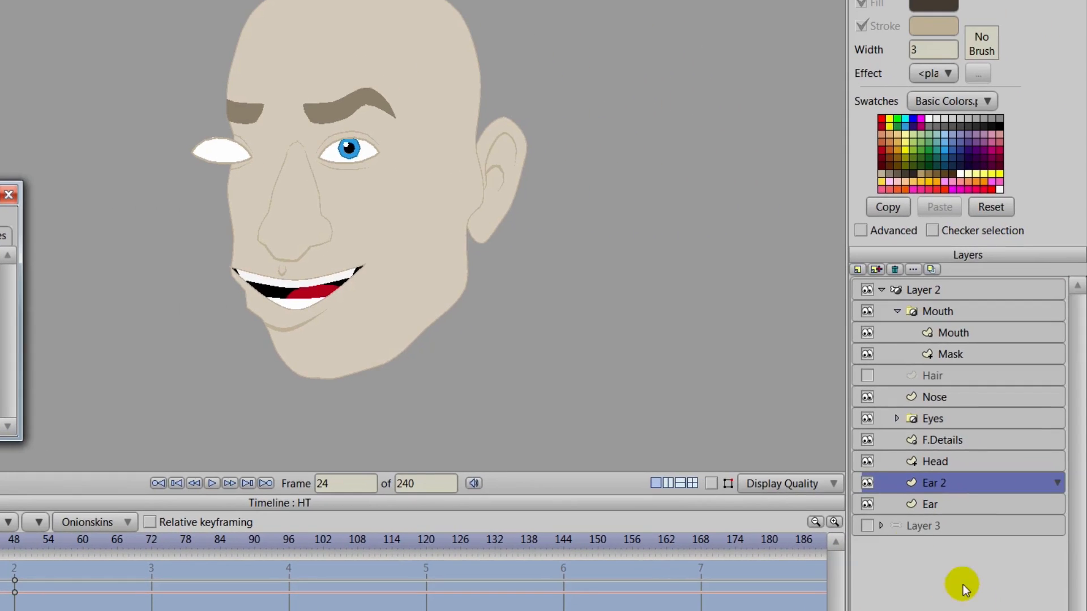
Step: Show the overlays again and move the Ear layer above the Head layer in the layer order at frame 24
{"action": "left_click", "coordinate": [928, 505]}
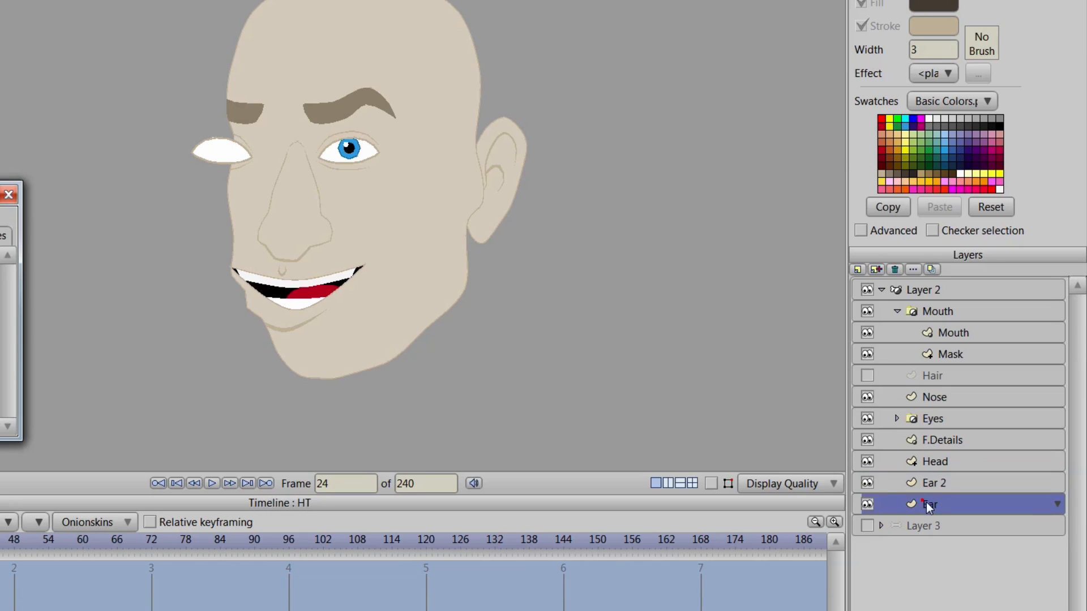
{"action": "left_click", "coordinate": [711, 484]}
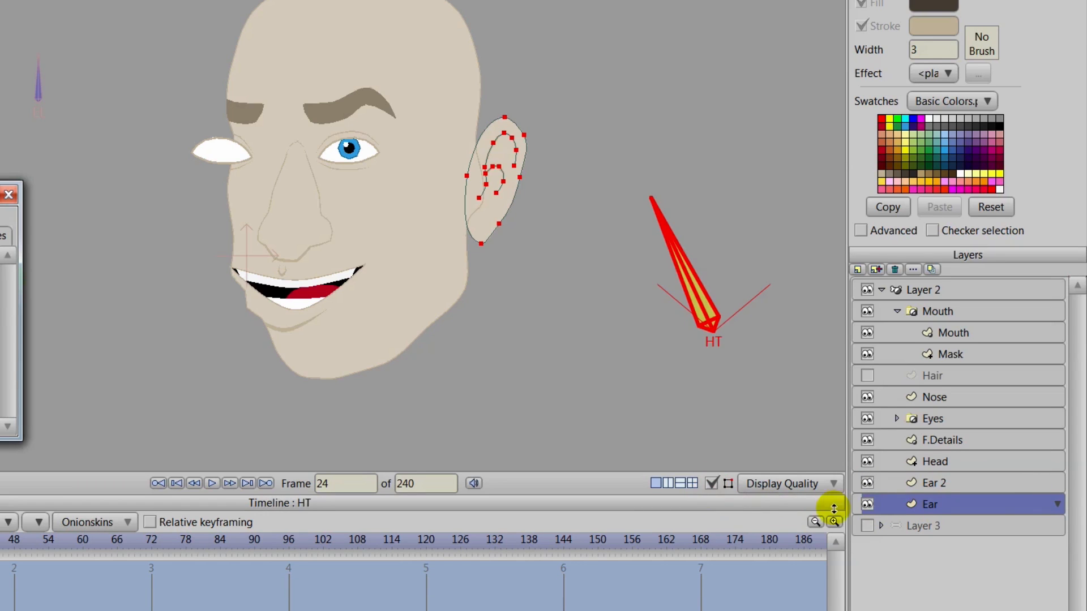
{"action": "left_click_drag", "start_coordinate": [950, 504], "coordinate": [946, 458]}
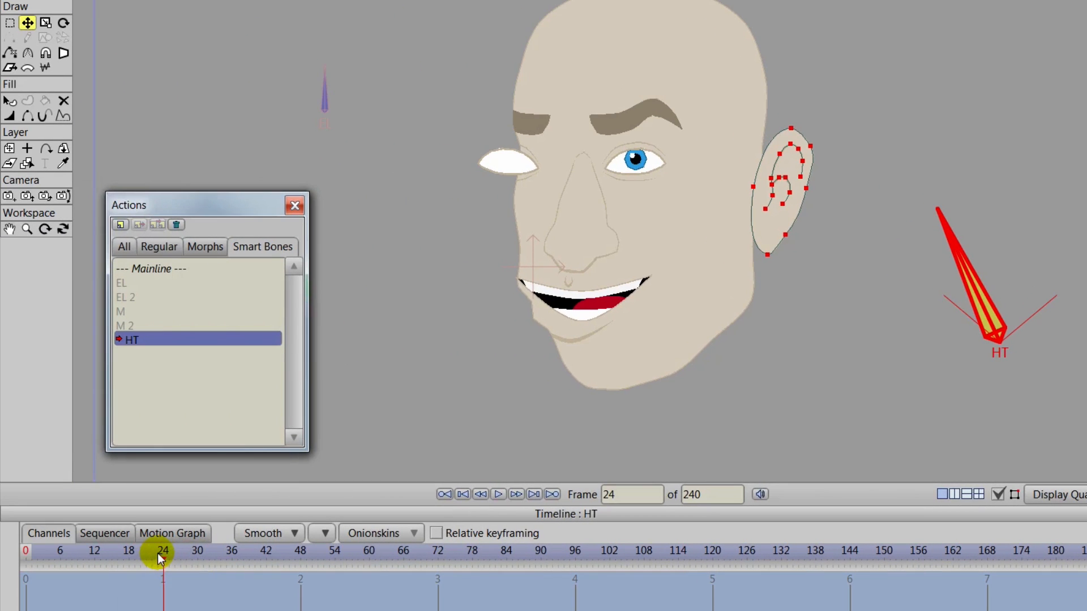
Step: Shift all points of the Ear layer to the left onto the side of the head at frame 48
{"action": "left_click_drag", "start_coordinate": [161, 557], "coordinate": [306, 569]}
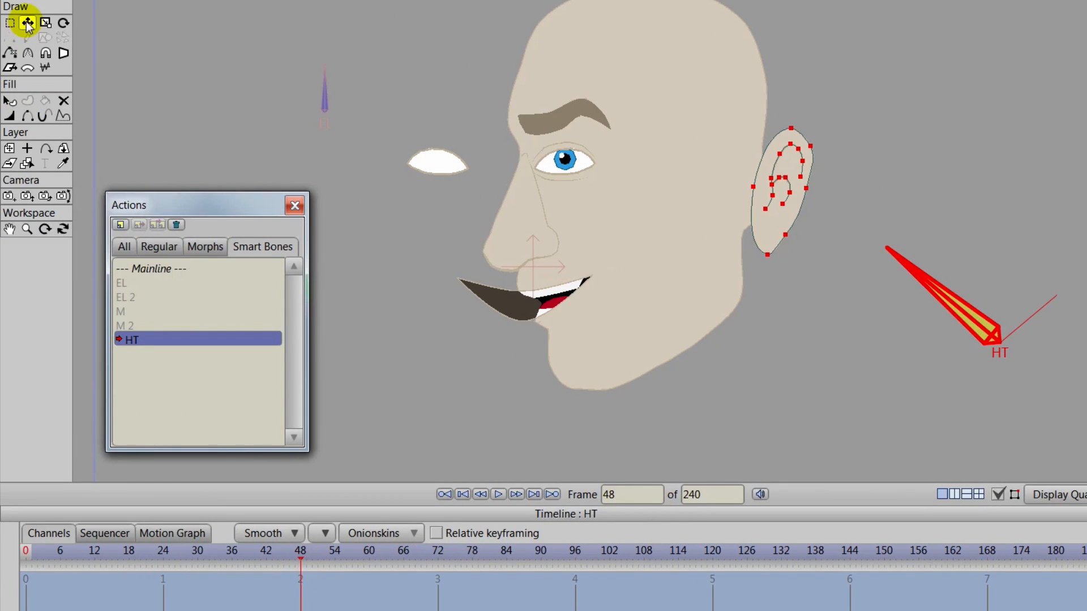
{"action": "left_click", "coordinate": [774, 223]}
{"action": "left_click_drag", "start_coordinate": [775, 226], "coordinate": [689, 220]}
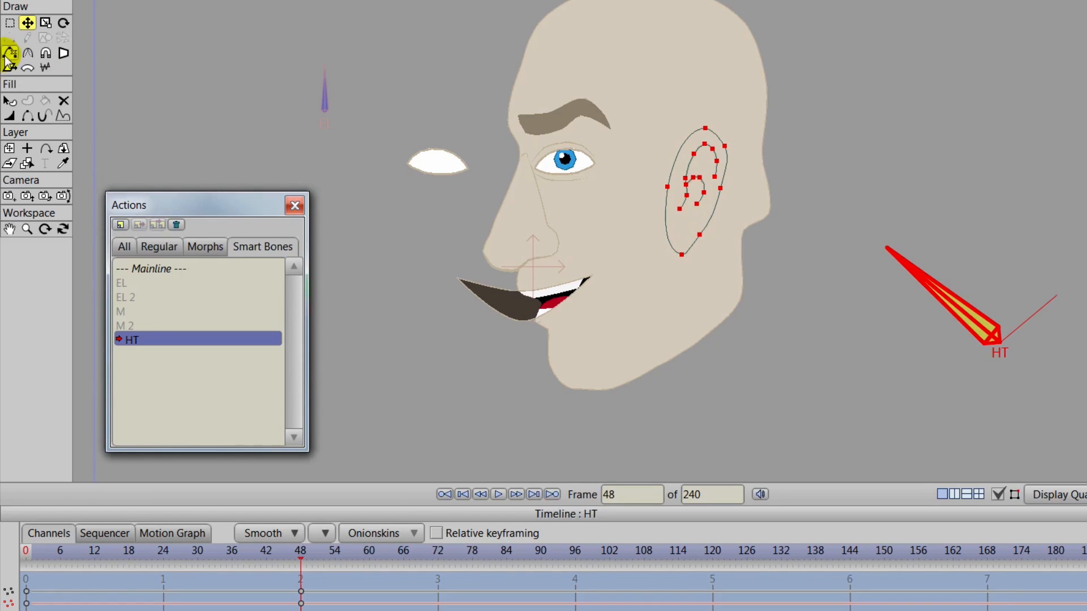
Step: Widen the Ear layer's shape slightly at frame 48, hide the overlays and scrub back through the head turn
{"action": "left_click", "coordinate": [48, 26]}
{"action": "left_click", "coordinate": [730, 192]}
{"action": "left_click_drag", "start_coordinate": [725, 192], "coordinate": [691, 188]}
{"action": "left_click", "coordinate": [27, 23]}
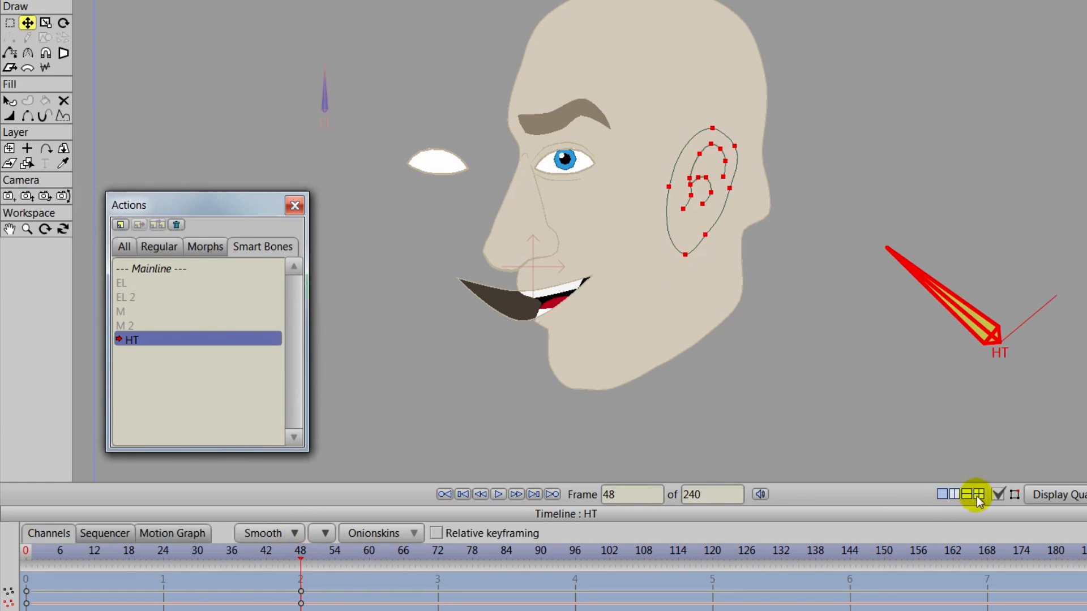
{"action": "left_click", "coordinate": [998, 493]}
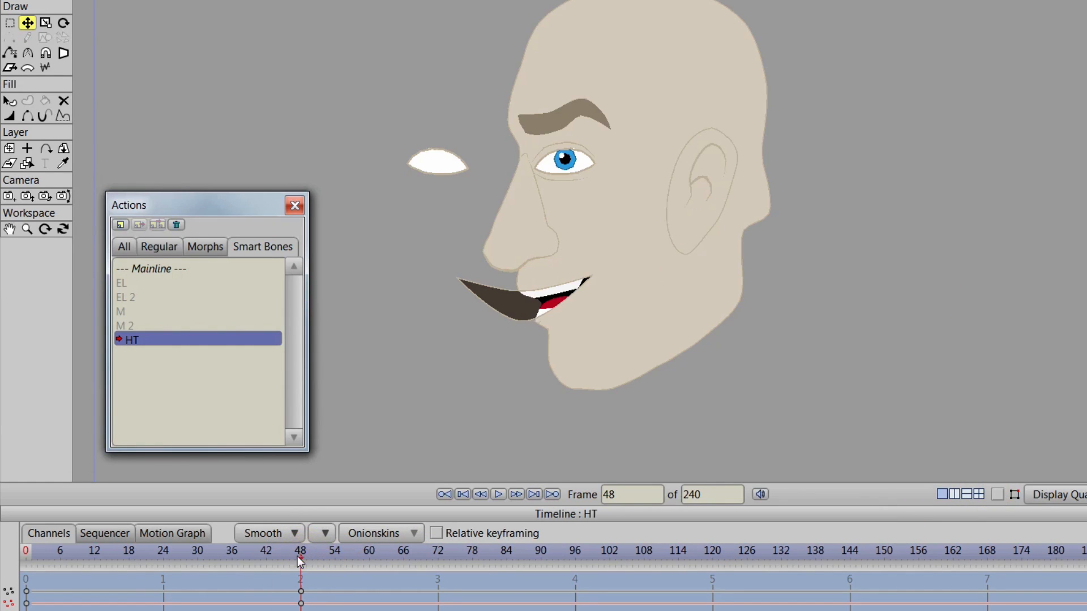
{"action": "left_click_drag", "start_coordinate": [297, 556], "coordinate": [146, 542]}
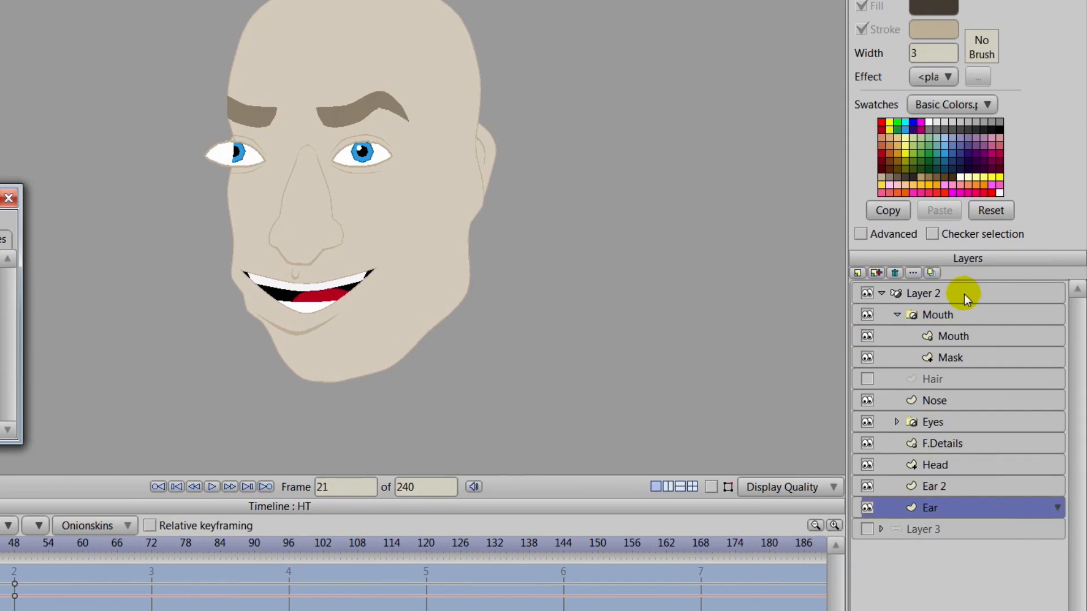
Step: Move Layer 2's layer-order keyframe to frame 14 in an enlarged timeline, and scrub to frame 48 to check the ear
{"action": "left_click", "coordinate": [963, 294]}
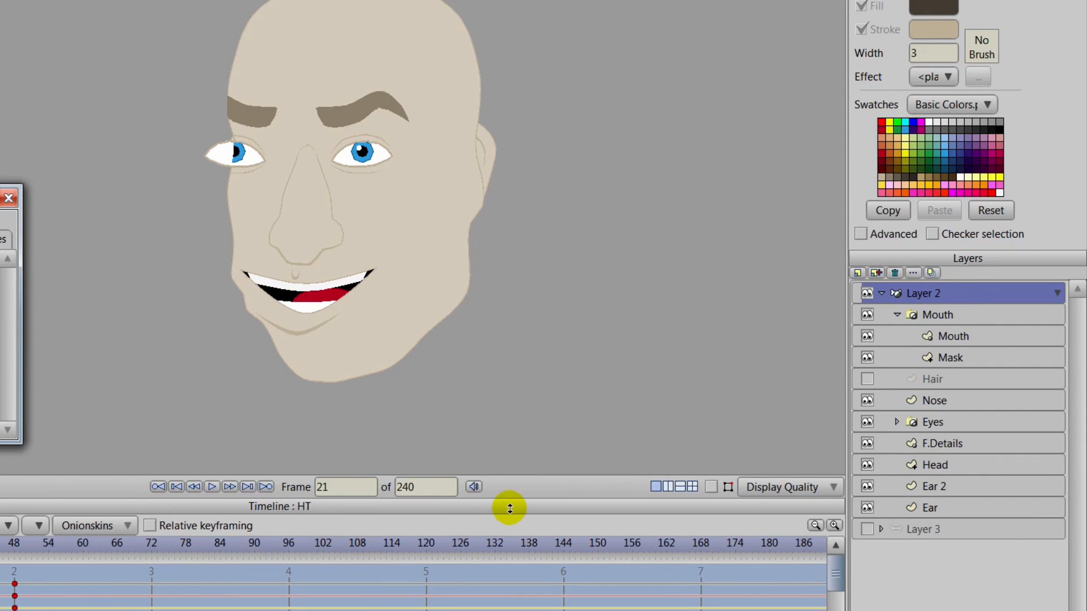
{"action": "left_click_drag", "start_coordinate": [509, 508], "coordinate": [443, 441]}
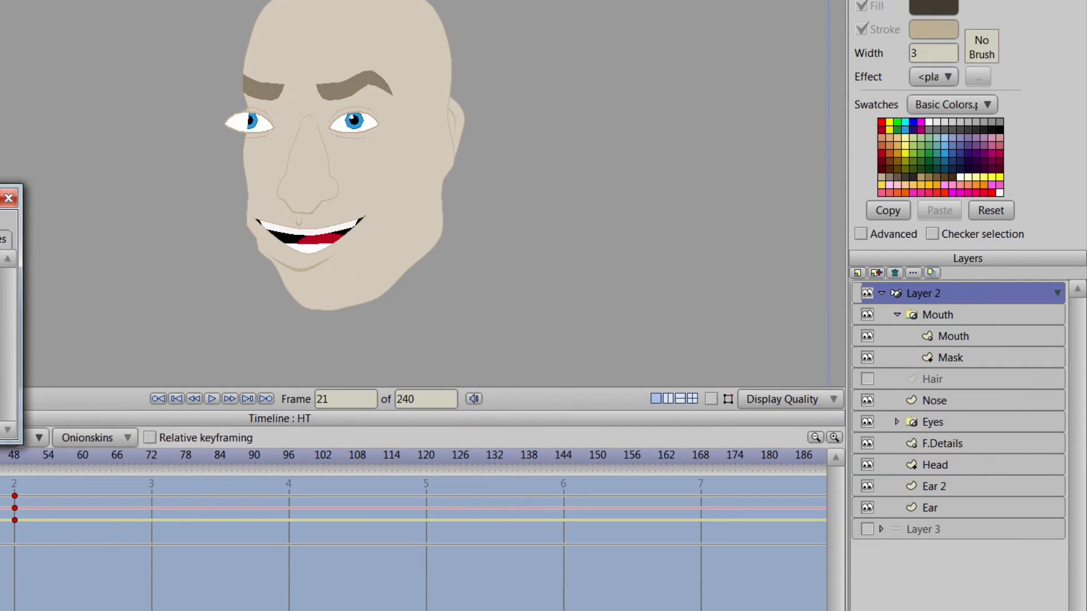
{"action": "left_click", "coordinate": [8, 198]}
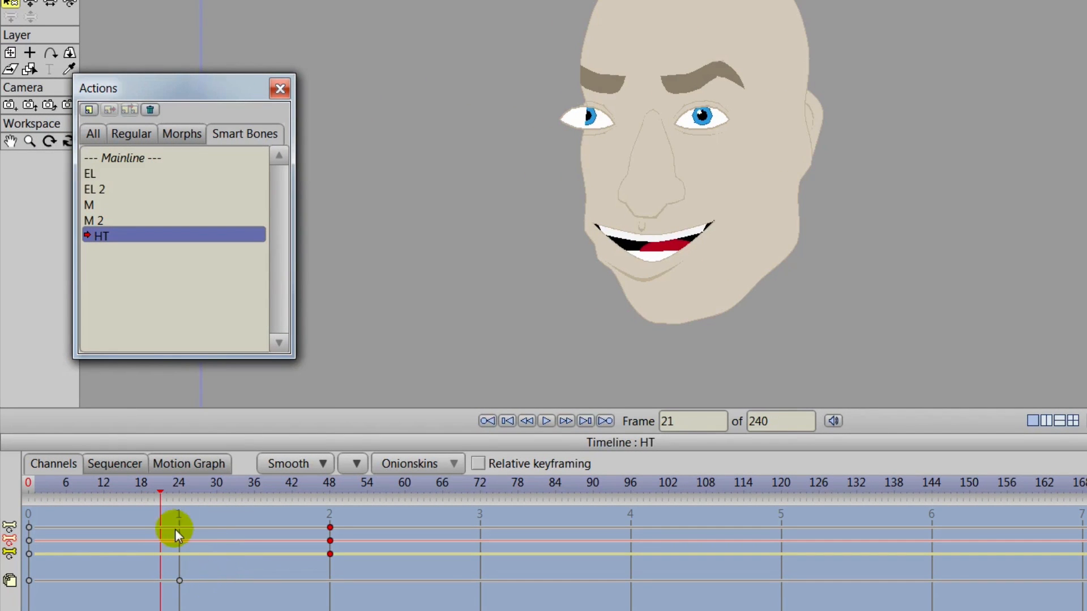
{"action": "left_click_drag", "start_coordinate": [161, 487], "coordinate": [128, 509]}
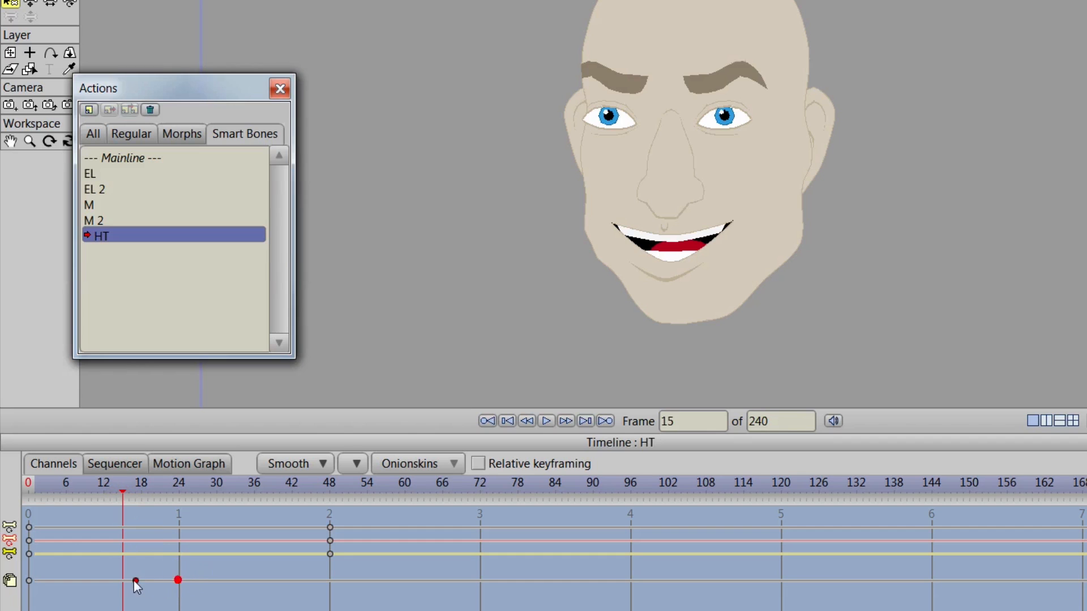
{"action": "left_click_drag", "start_coordinate": [134, 580], "coordinate": [131, 580]}
{"action": "mouse_move", "coordinate": [128, 488]}
{"action": "left_mouse_down"}
{"action": "mouse_move", "coordinate": [36, 498]}
{"action": "mouse_move", "coordinate": [232, 521]}
{"action": "mouse_move", "coordinate": [49, 515]}
{"action": "mouse_move", "coordinate": [153, 532]}
{"action": "mouse_move", "coordinate": [81, 539]}
{"action": "mouse_move", "coordinate": [120, 548]}
{"action": "mouse_move", "coordinate": [128, 579]}
{"action": "mouse_move", "coordinate": [117, 580]}
{"action": "left_mouse_up"}
{"action": "left_click", "coordinate": [116, 495]}
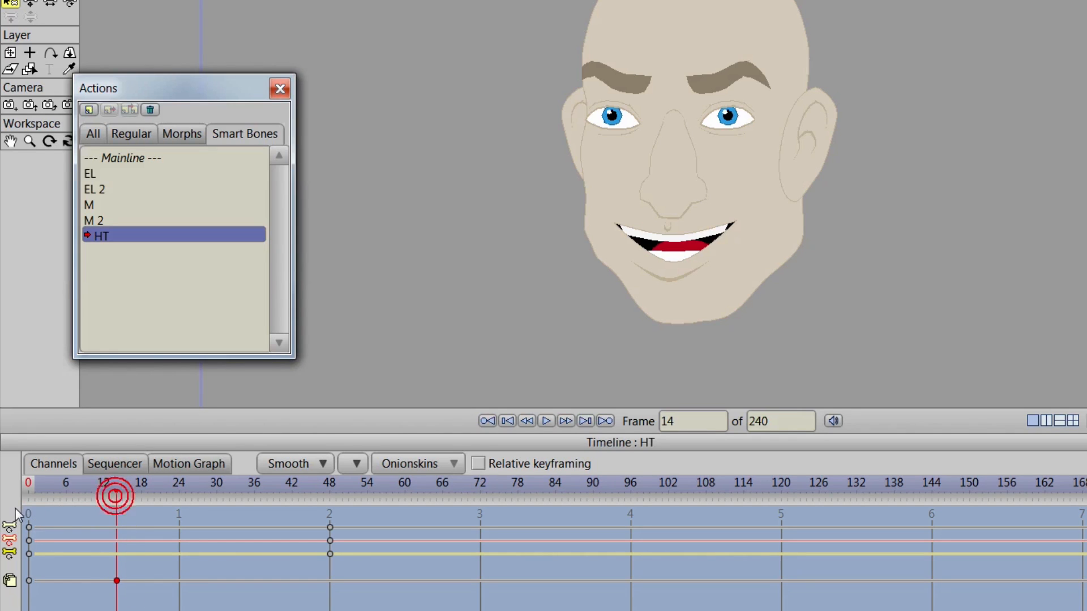
{"action": "left_click_drag", "start_coordinate": [97, 492], "coordinate": [328, 556]}
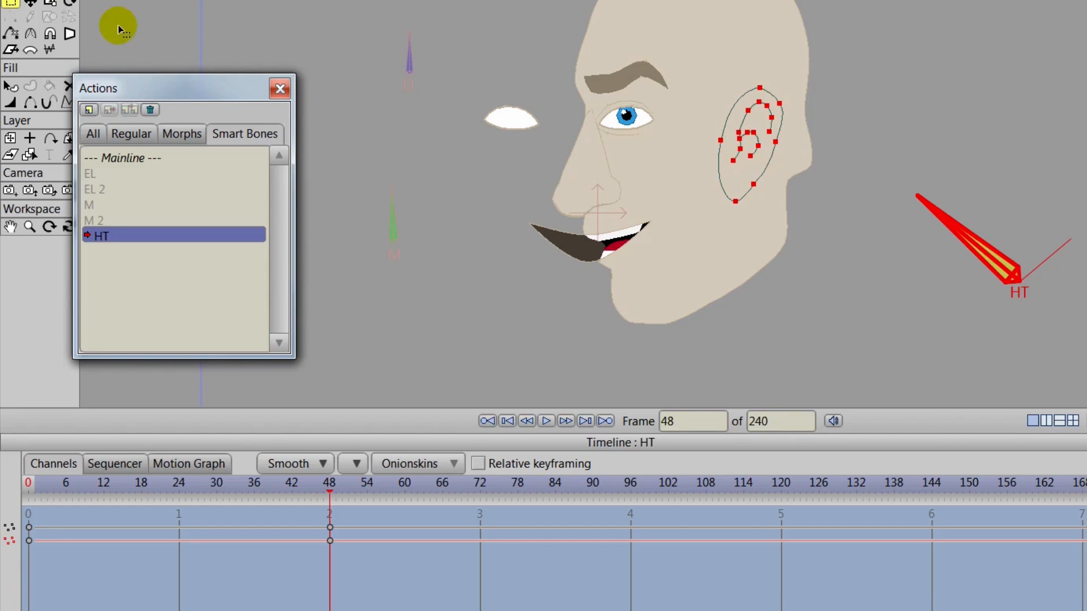
Step: Shift the Ear layer's points slightly to the right at frame 48 and scrub back to frame 15
{"action": "left_click_drag", "start_coordinate": [744, 169], "coordinate": [760, 182]}
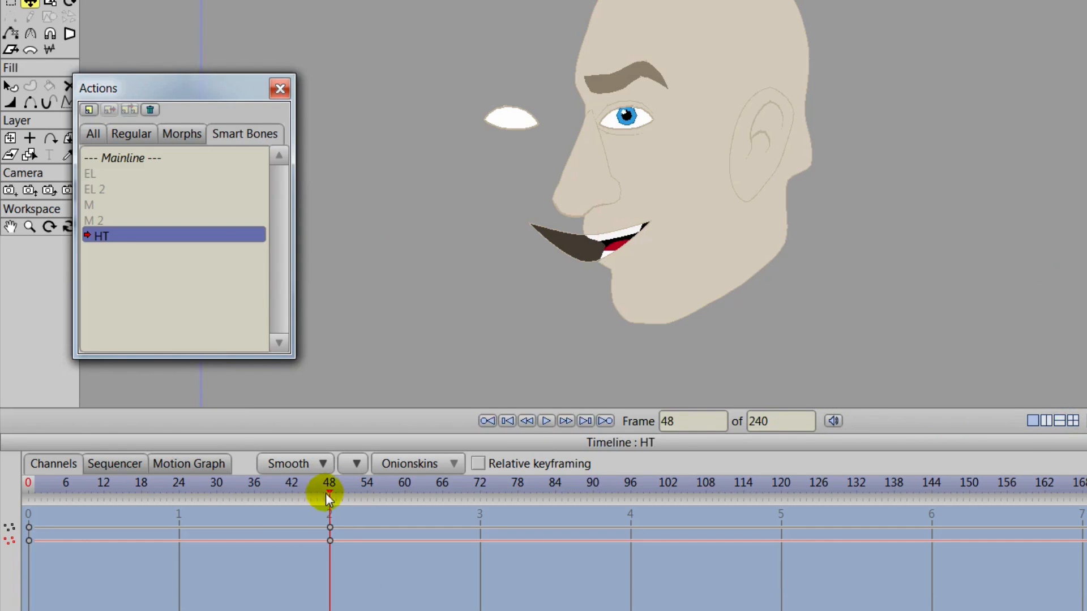
{"action": "left_click_drag", "start_coordinate": [325, 494], "coordinate": [123, 478]}
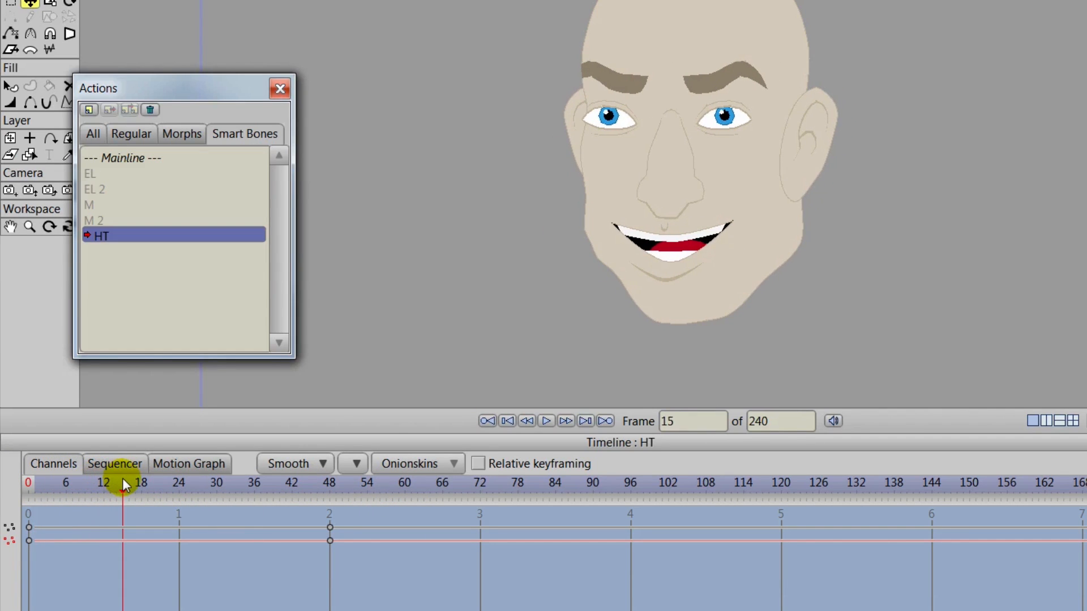
Step: Move Layer 2's layer-order keyframe to frame 13 and scrub back to frame 0
{"action": "left_click", "coordinate": [1086, 317]}
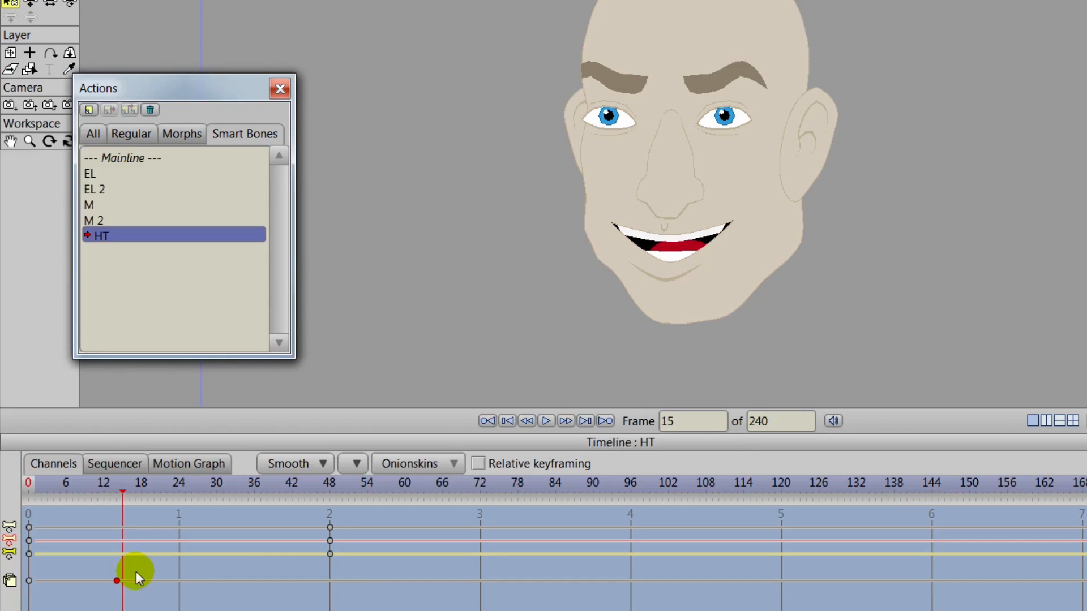
{"action": "left_click_drag", "start_coordinate": [116, 579], "coordinate": [98, 581]}
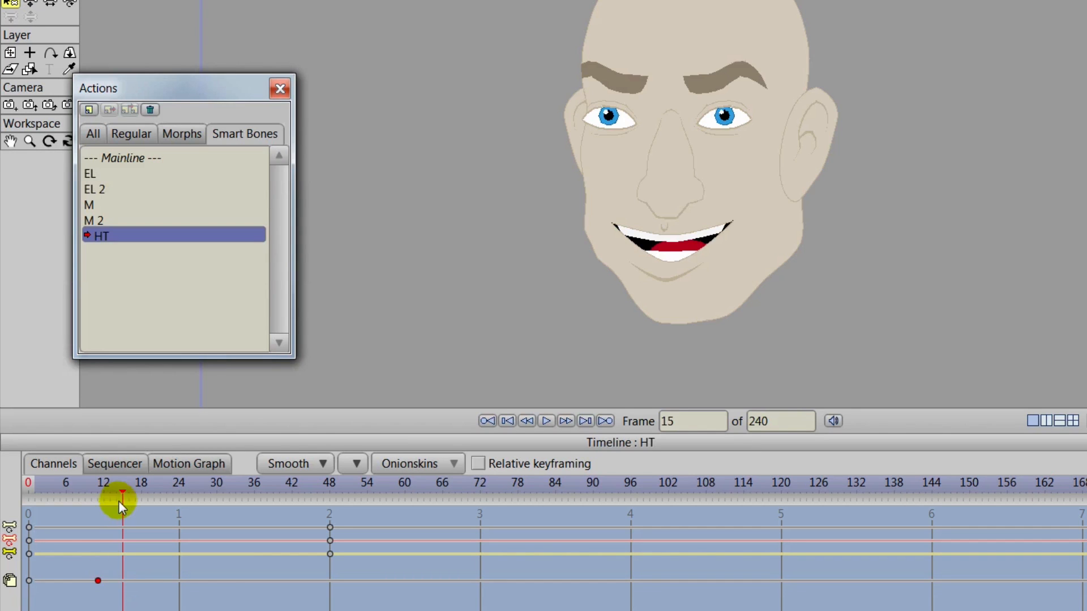
{"action": "left_click_drag", "start_coordinate": [118, 501], "coordinate": [111, 537]}
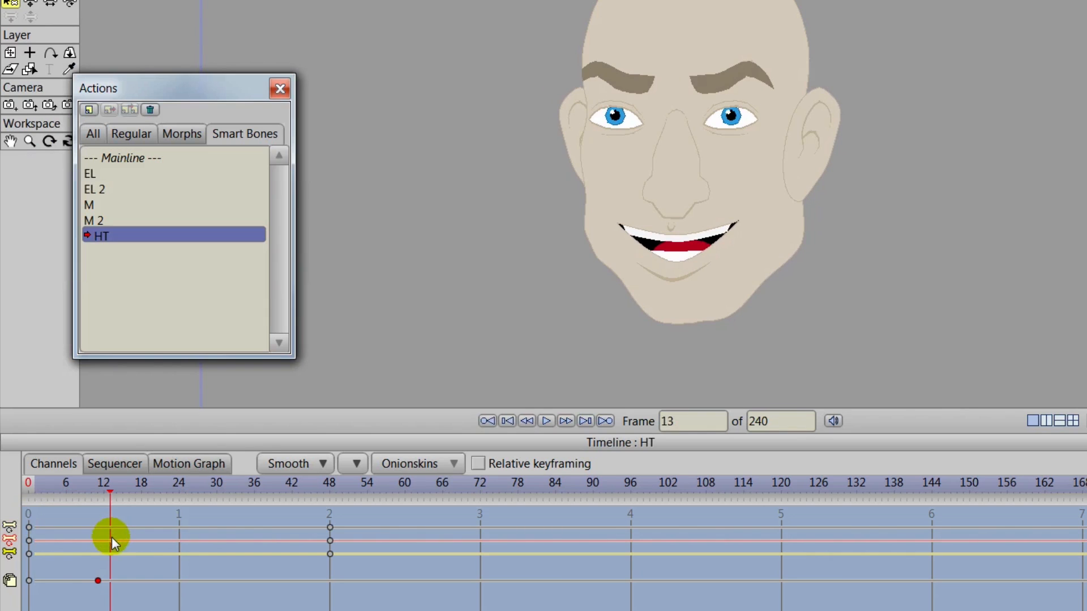
{"action": "left_click", "coordinate": [94, 580]}
{"action": "left_click_drag", "start_coordinate": [114, 582], "coordinate": [111, 582]}
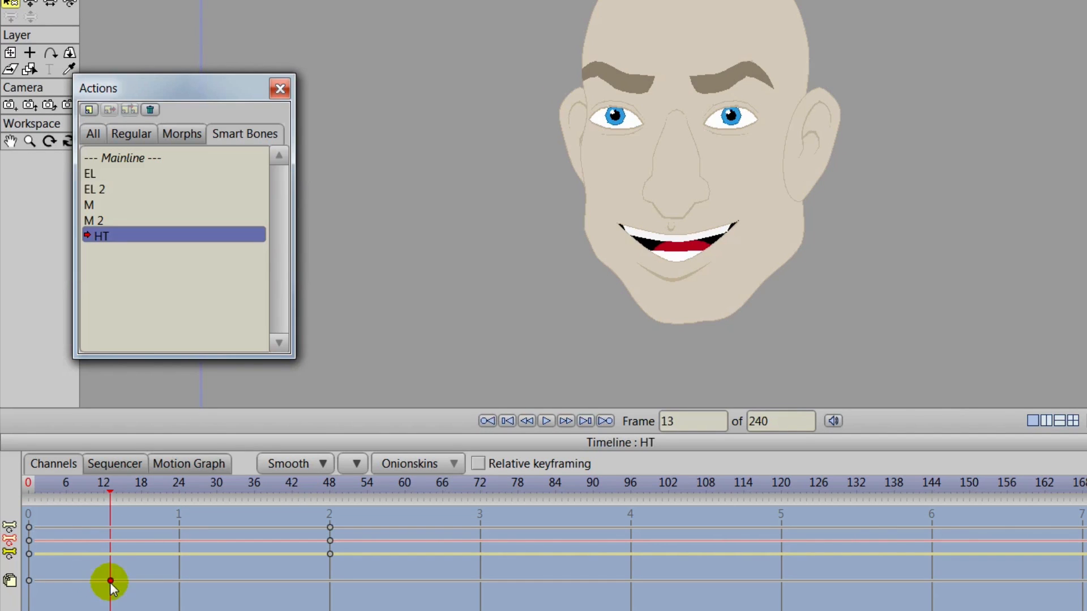
{"action": "left_click_drag", "start_coordinate": [112, 491], "coordinate": [1, 522]}
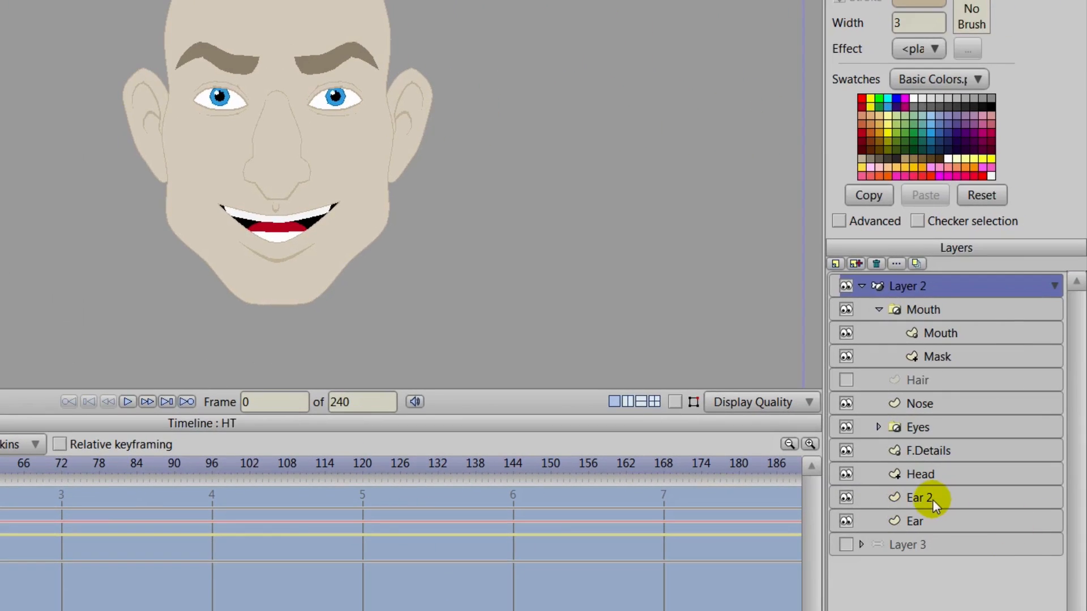
Step: Show the overlays again and select the Ear layer at frame 13
{"action": "left_click", "coordinate": [932, 499]}
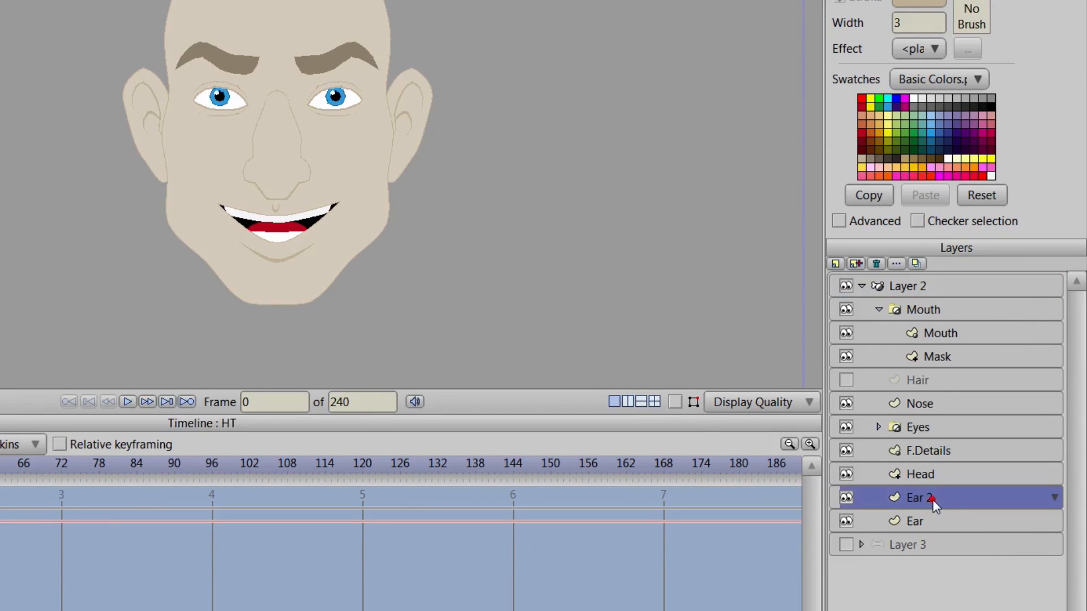
{"action": "left_click", "coordinate": [675, 403]}
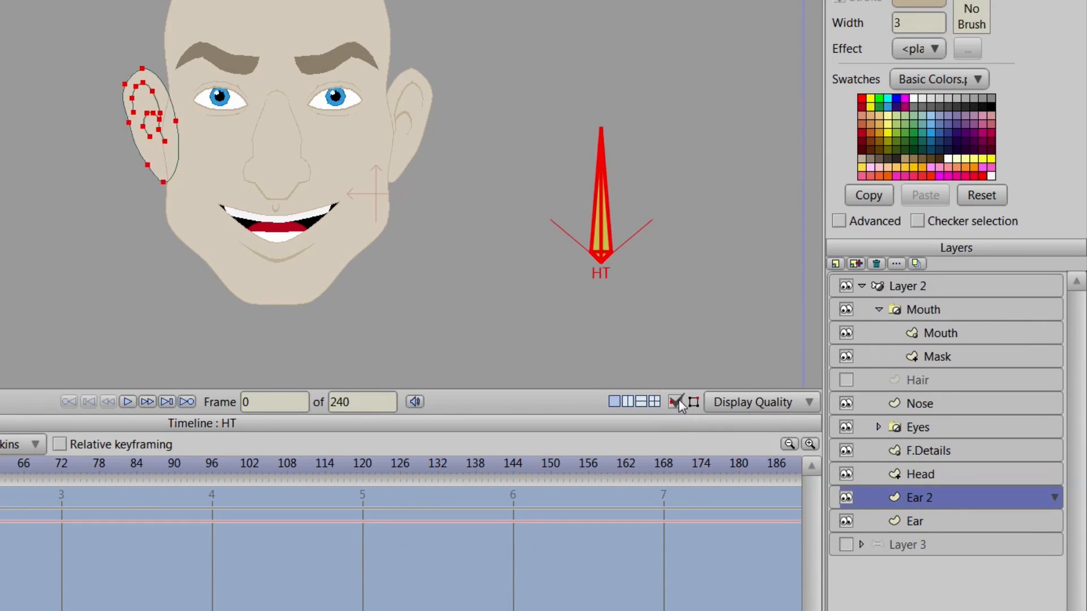
{"action": "left_click", "coordinate": [926, 475]}
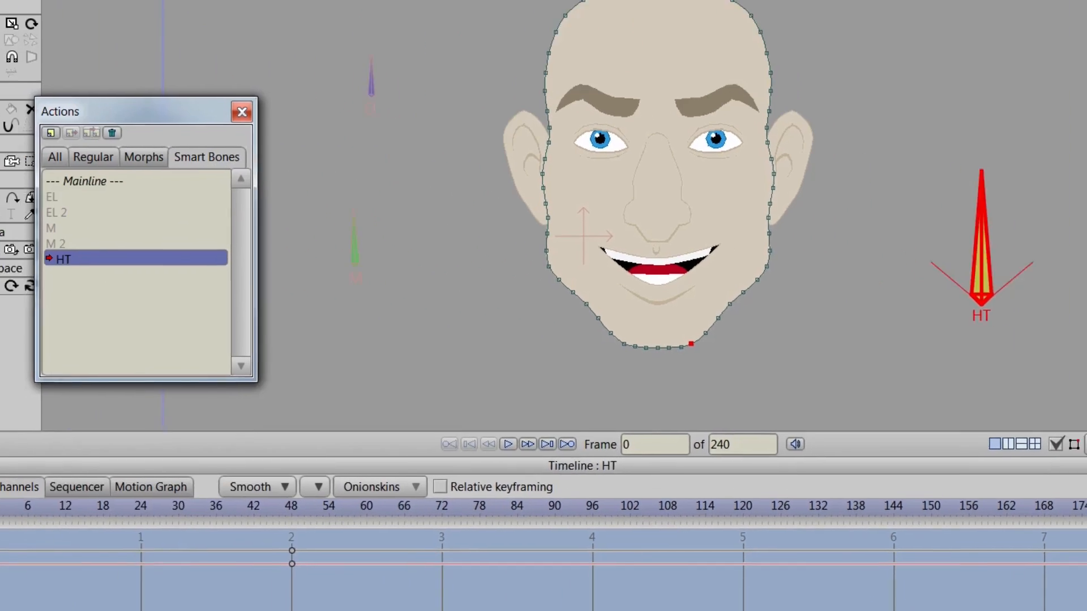
{"action": "left_click_drag", "start_coordinate": [71, 517], "coordinate": [110, 525]}
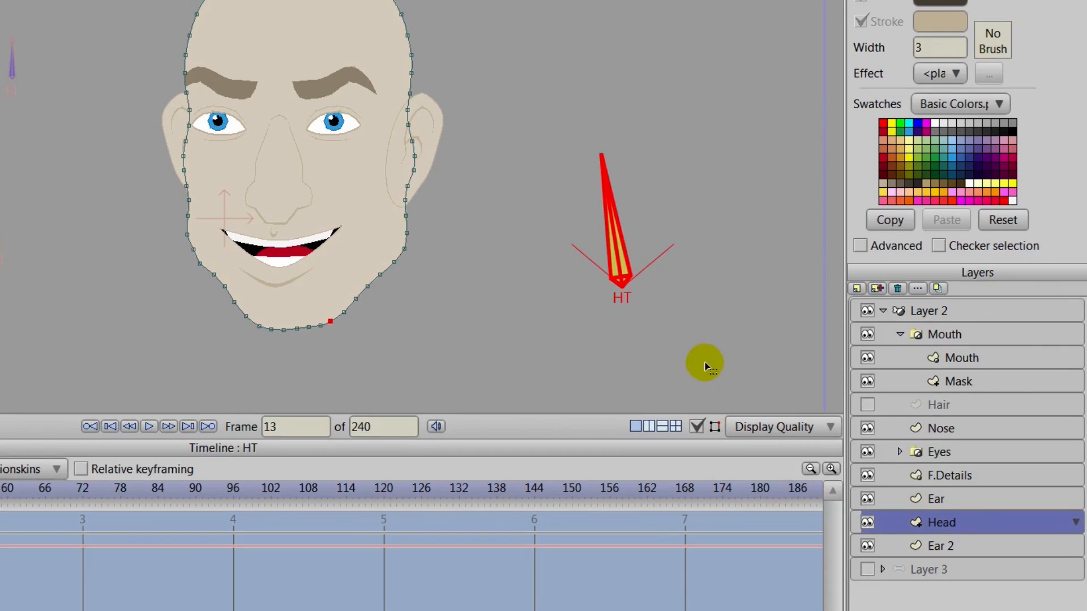
{"action": "left_click", "coordinate": [932, 502]}
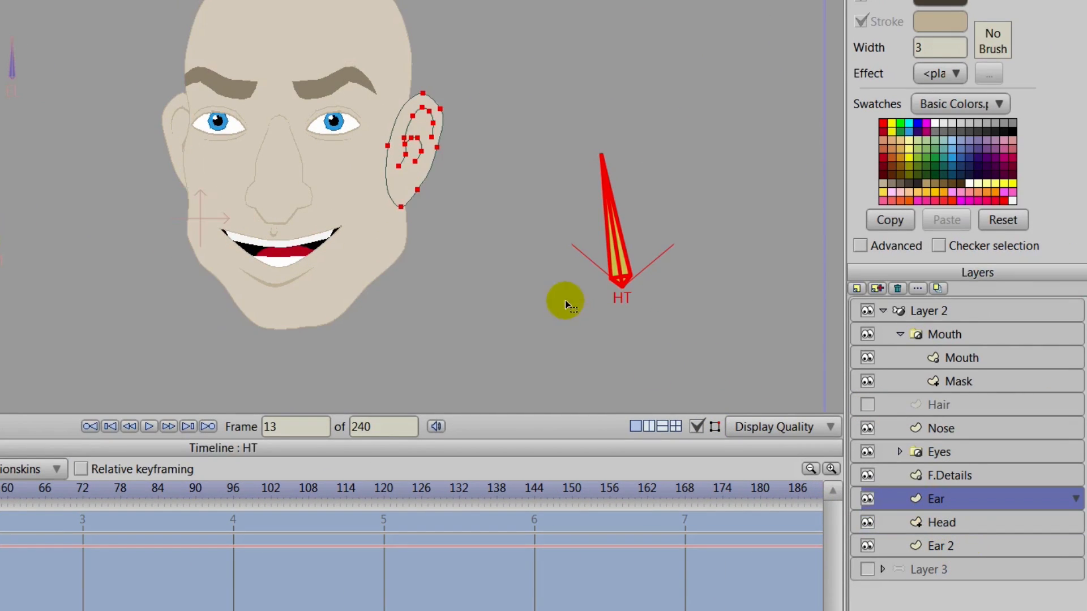
Step: Thin the Ear outline to nothing at its front-edge point at frame 13 with the Line Width tool
{"action": "scroll", "coordinate": [563, 299], "scroll_direction": "up", "scroll_amount": 5}
{"action": "scroll", "coordinate": [414, 306], "scroll_direction": "up", "scroll_amount": 4}
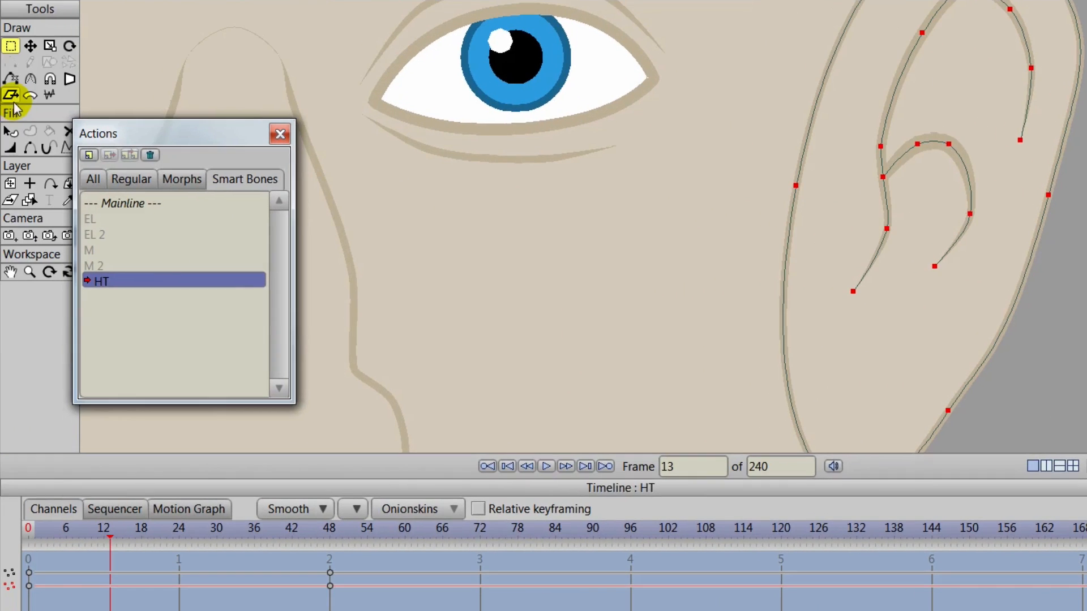
{"action": "left_click", "coordinate": [10, 148]}
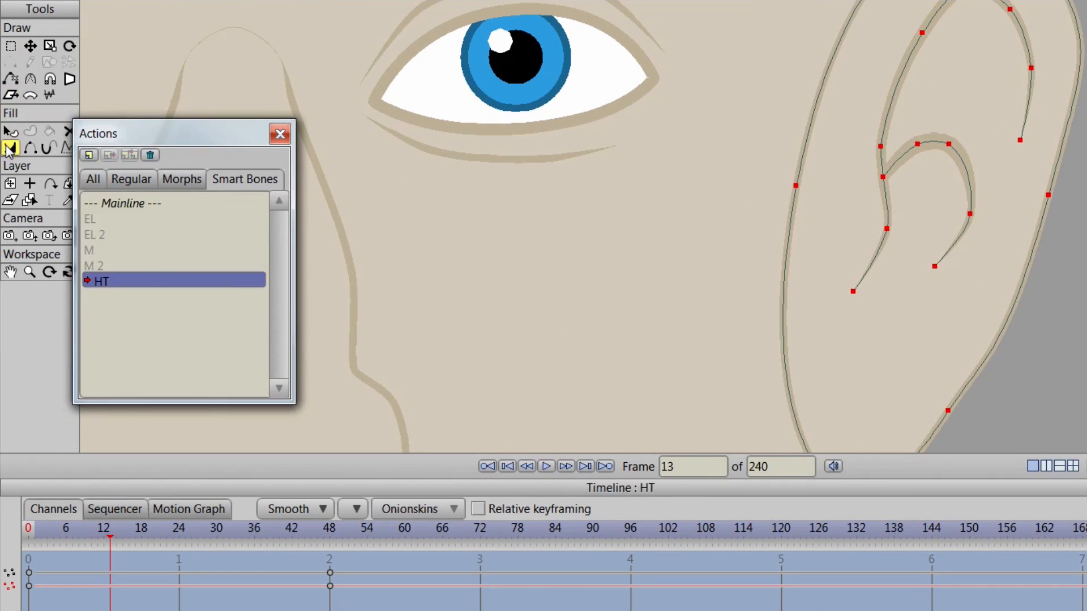
{"action": "left_click", "coordinate": [797, 186]}
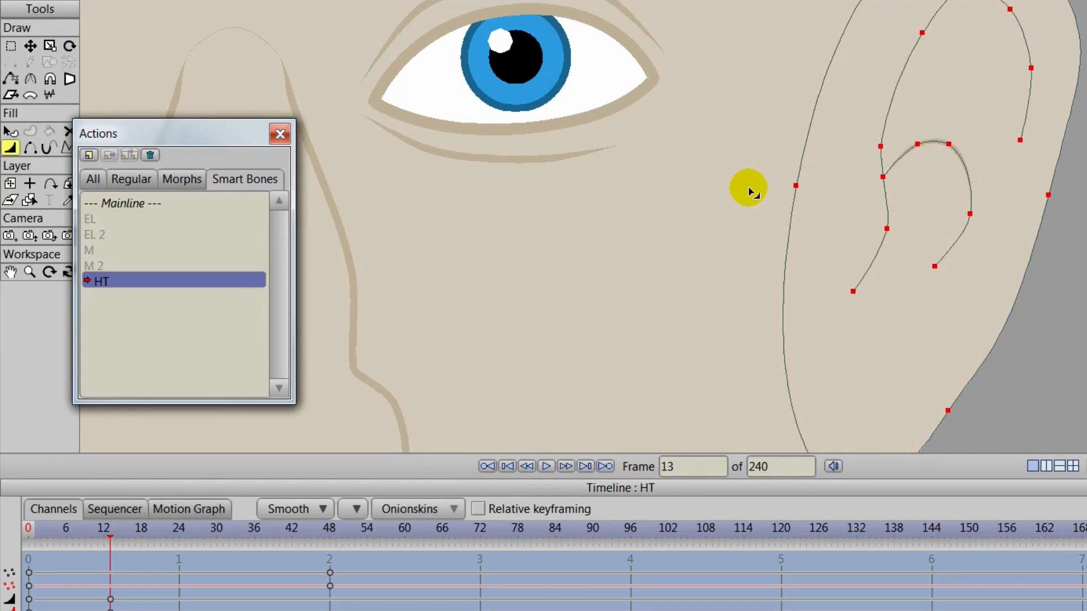
{"action": "key", "text": "ctrl+z"}
{"action": "key", "text": "Return"}
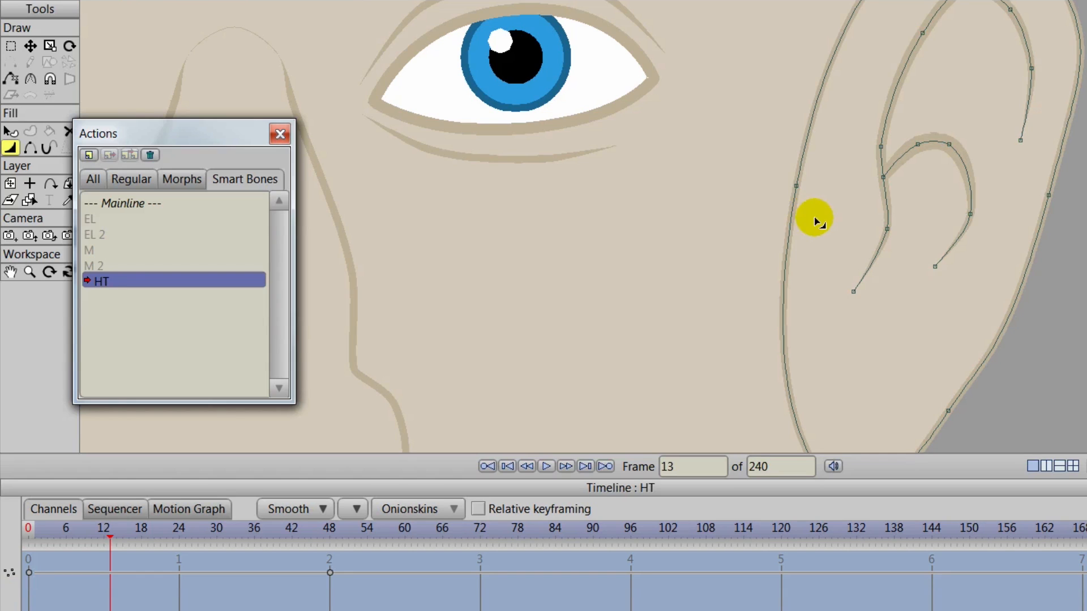
{"action": "left_click_drag", "start_coordinate": [796, 187], "coordinate": [652, 183]}
Step: Scrub past frame 48 and render a preview of the turned head to check the ear outline
{"action": "scroll", "coordinate": [763, 211], "scroll_direction": "down", "scroll_amount": 2}
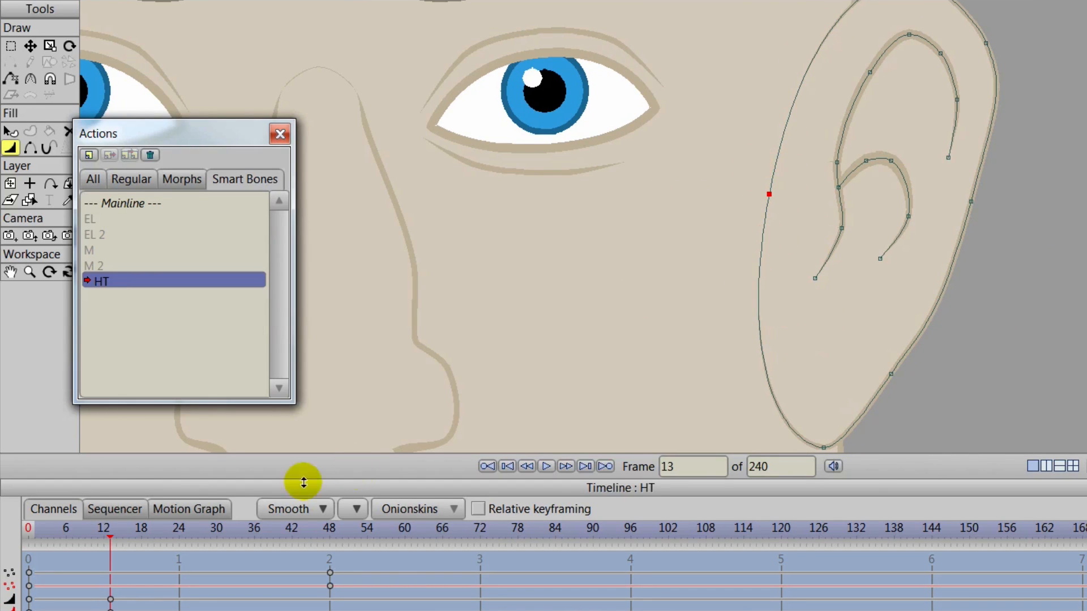
{"action": "left_click_drag", "start_coordinate": [107, 538], "coordinate": [371, 548]}
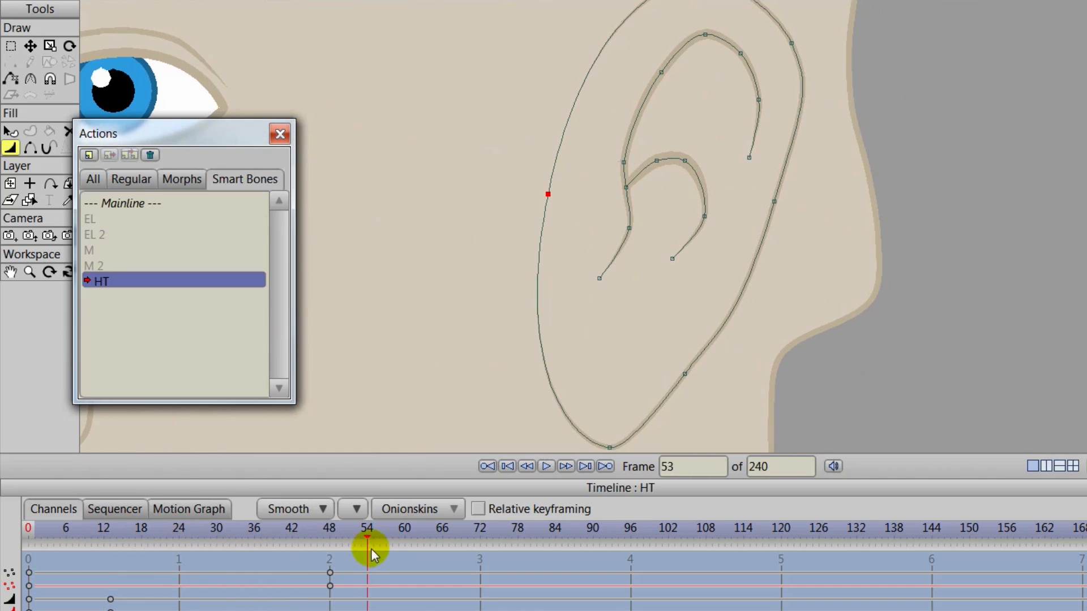
{"action": "key", "text": "ctrl+r"}
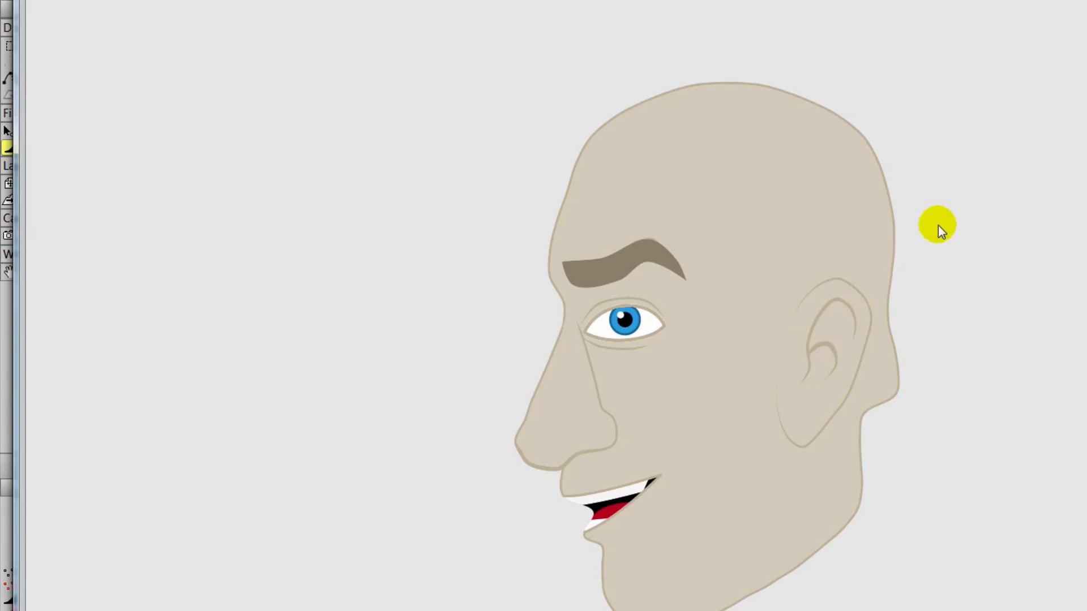
{"action": "left_click", "coordinate": [589, 610]}
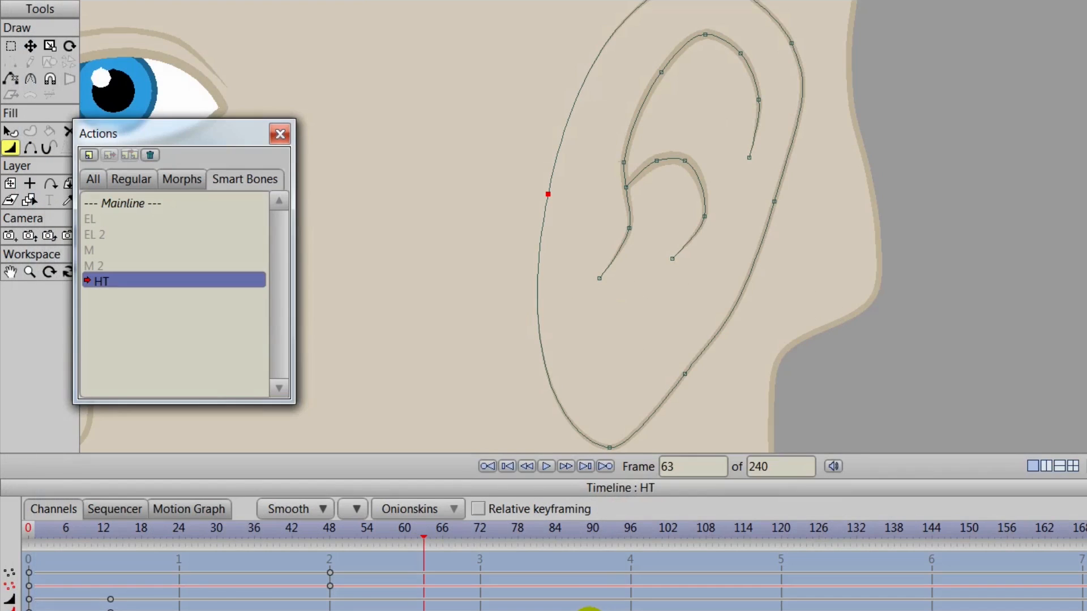
Step: Scrub from frame 0 to frame 48 to review the ear during the head turn
{"action": "left_click_drag", "start_coordinate": [439, 540], "coordinate": [2, 524]}
{"action": "scroll", "coordinate": [750, 282], "scroll_direction": "down", "scroll_amount": 4}
{"action": "left_click_drag", "start_coordinate": [687, 313], "coordinate": [808, 321]}
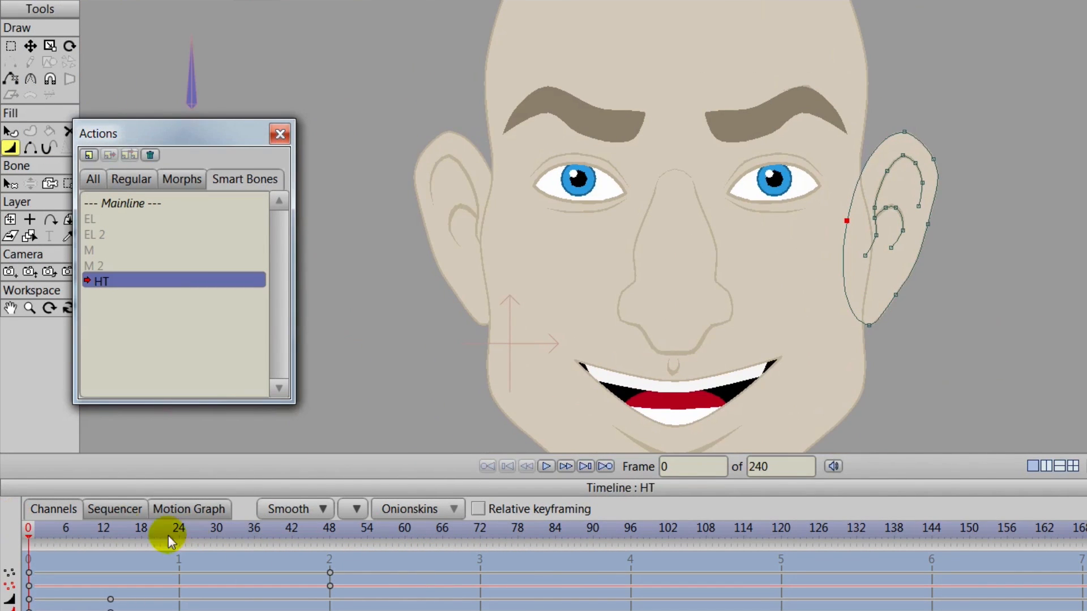
{"action": "left_click_drag", "start_coordinate": [26, 540], "coordinate": [328, 557]}
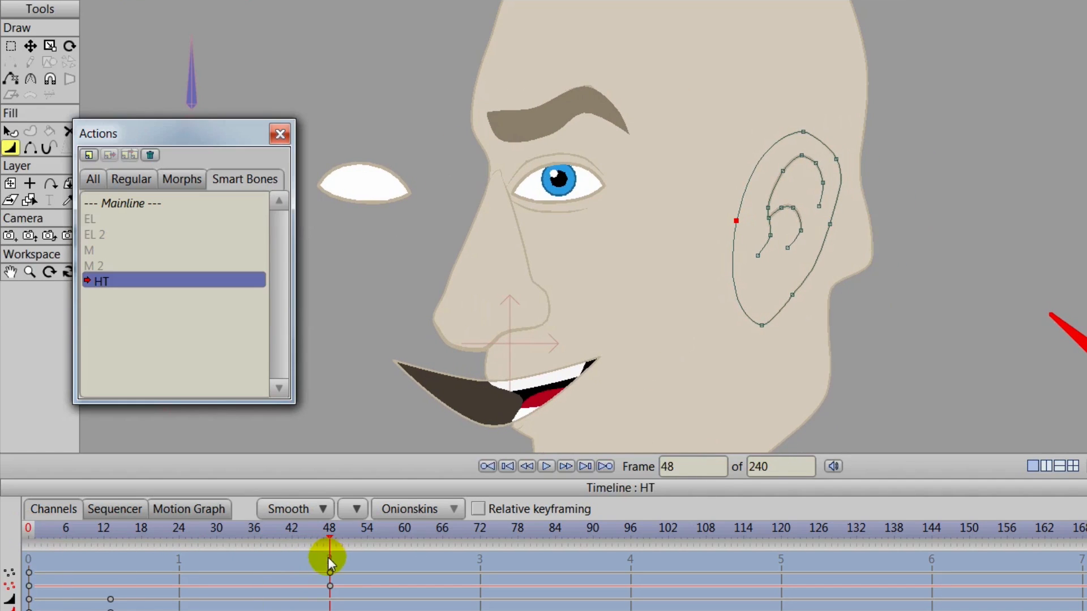
Step: Close the Actions window and collapse the timeline to enlarge the canvas
{"action": "left_click", "coordinate": [279, 134]}
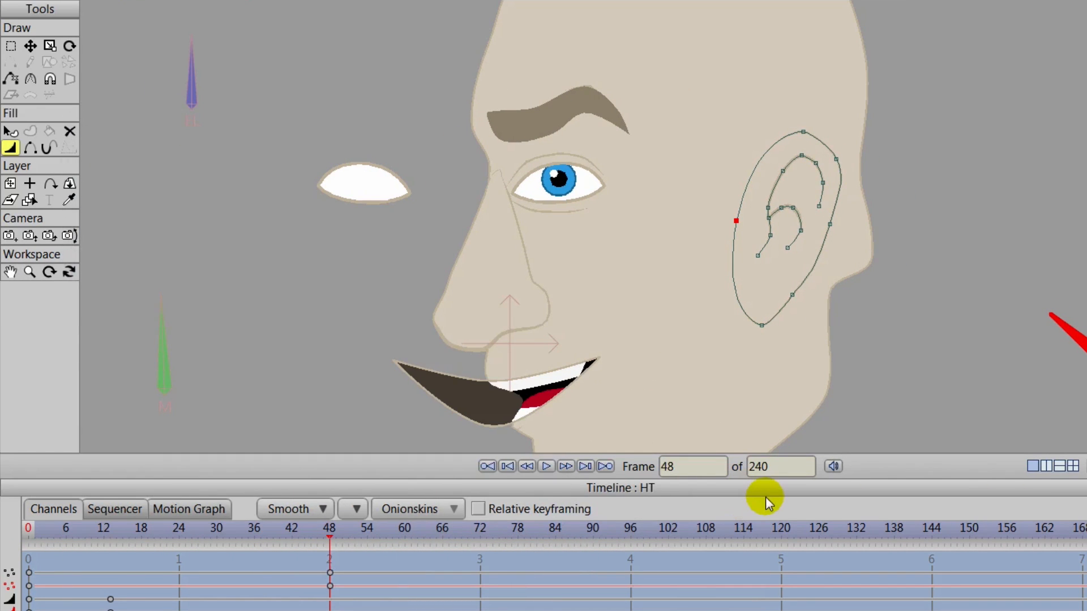
{"action": "left_click_drag", "start_coordinate": [763, 491], "coordinate": [762, 610]}
{"action": "left_click_drag", "start_coordinate": [651, 474], "coordinate": [765, 396]}
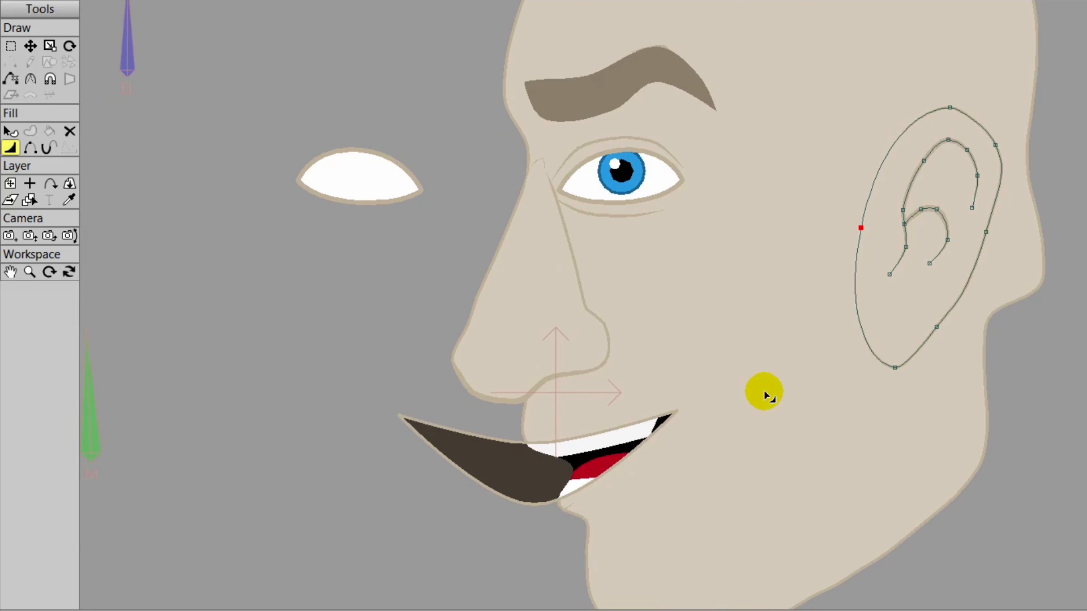
{"action": "mouse_move", "coordinate": [769, 610]}
{"action": "left_mouse_down"}
{"action": "mouse_move", "coordinate": [792, 545]}
{"action": "mouse_move", "coordinate": [790, 610]}
{"action": "left_mouse_up"}
Step: Select the Nose layer and thin its outline to nothing at the two points along its eye-side edge at frame 48
{"action": "left_click_drag", "start_coordinate": [754, 364], "coordinate": [774, 436]}
{"action": "scroll", "coordinate": [730, 422], "scroll_direction": "up", "scroll_amount": 4}
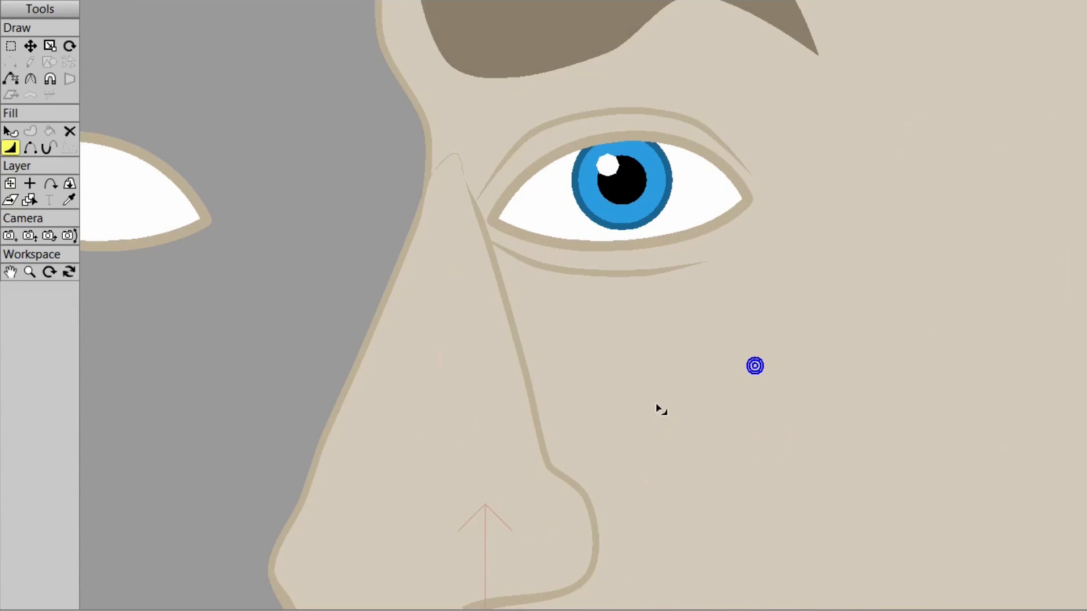
{"action": "left_click", "coordinate": [499, 283]}
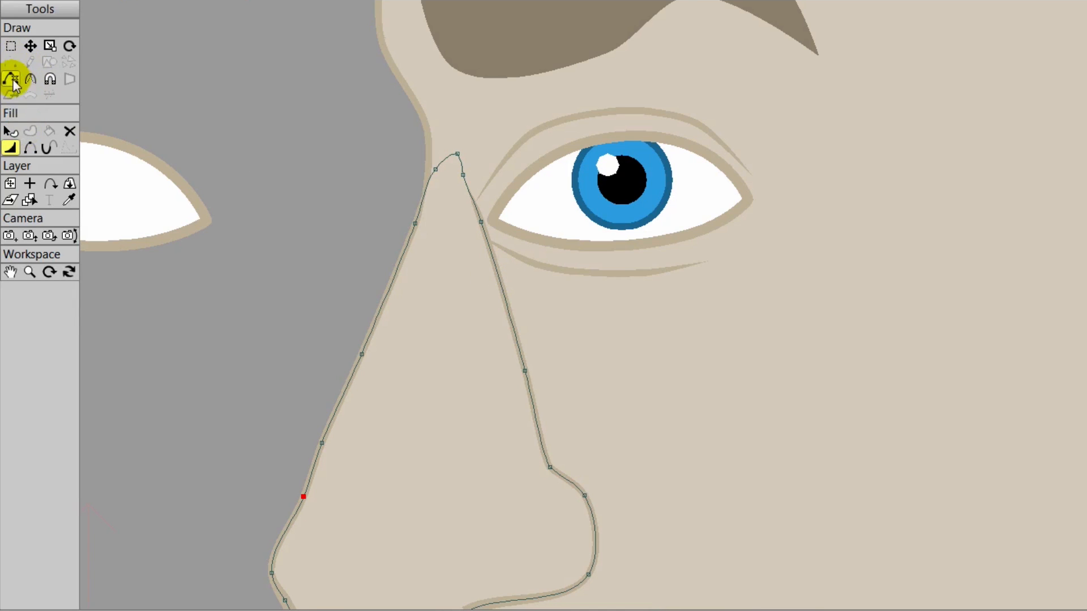
{"action": "left_click", "coordinate": [481, 222]}
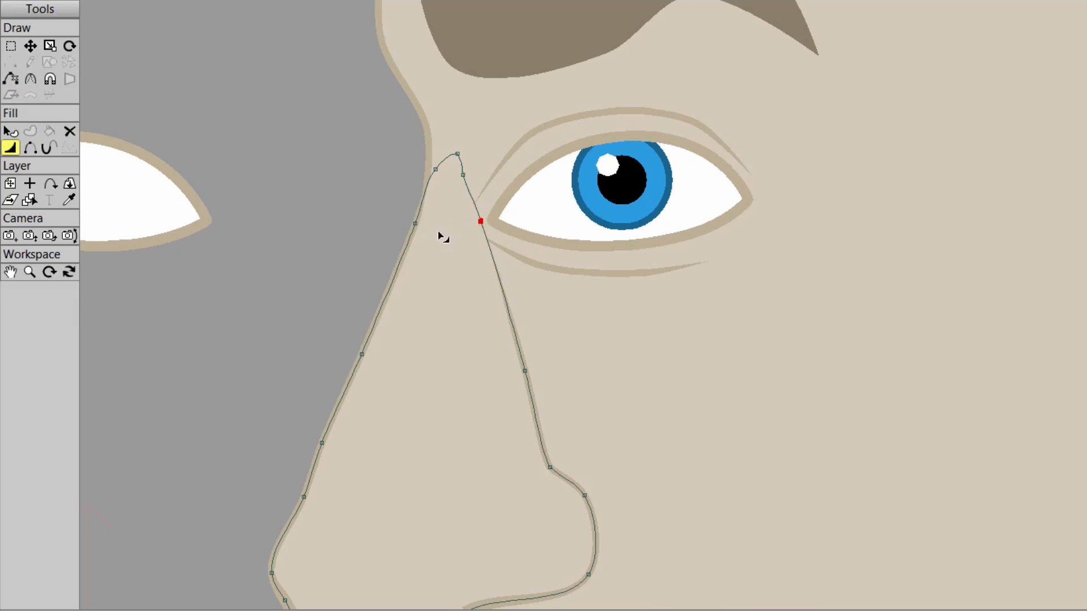
{"action": "left_click", "coordinate": [525, 372]}
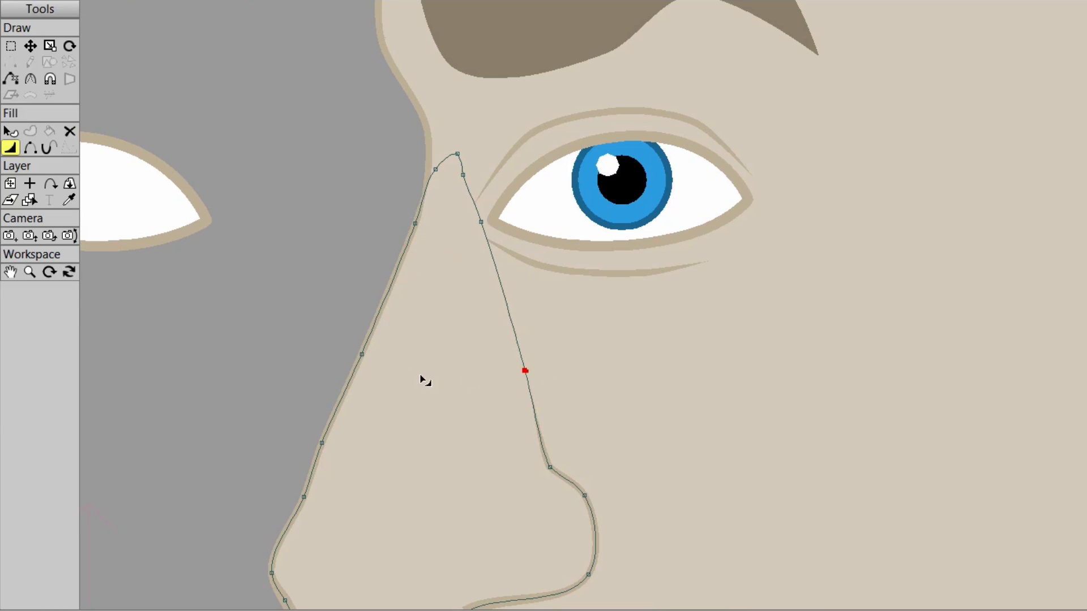
{"action": "left_click", "coordinate": [415, 223]}
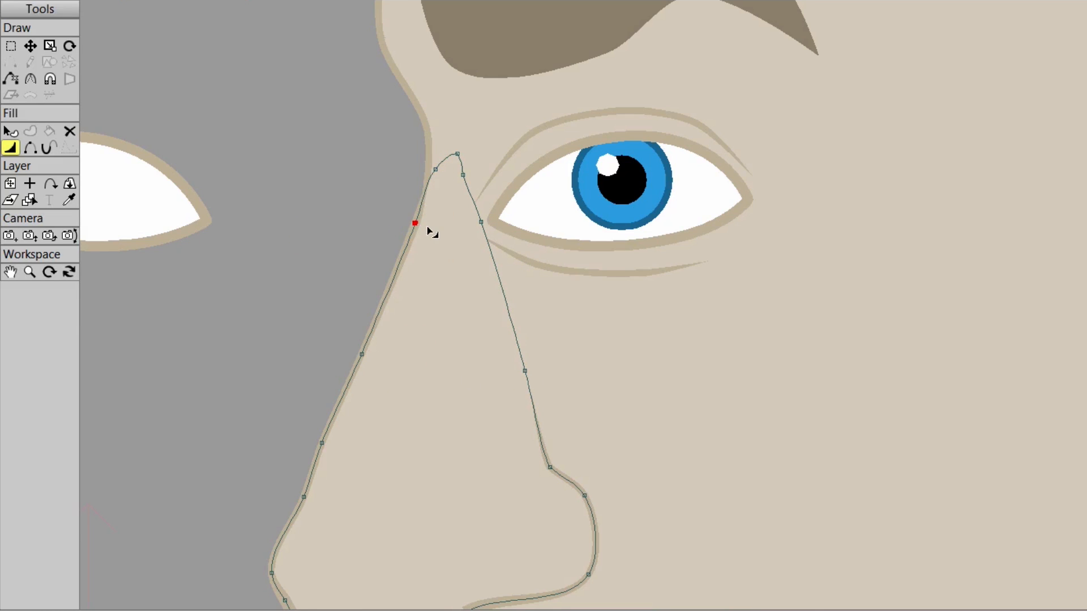
Step: Move the nose bridge's front point onto the face outline and sharpen its curvature at frame 48
{"action": "left_click", "coordinate": [31, 78]}
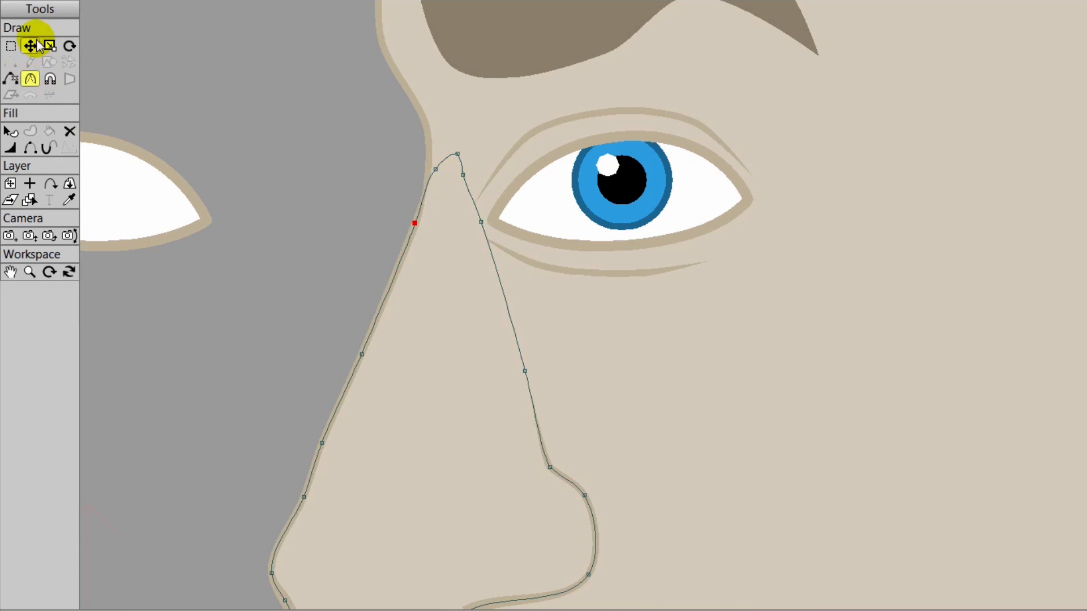
{"action": "left_click", "coordinate": [33, 46]}
{"action": "left_click", "coordinate": [437, 170]}
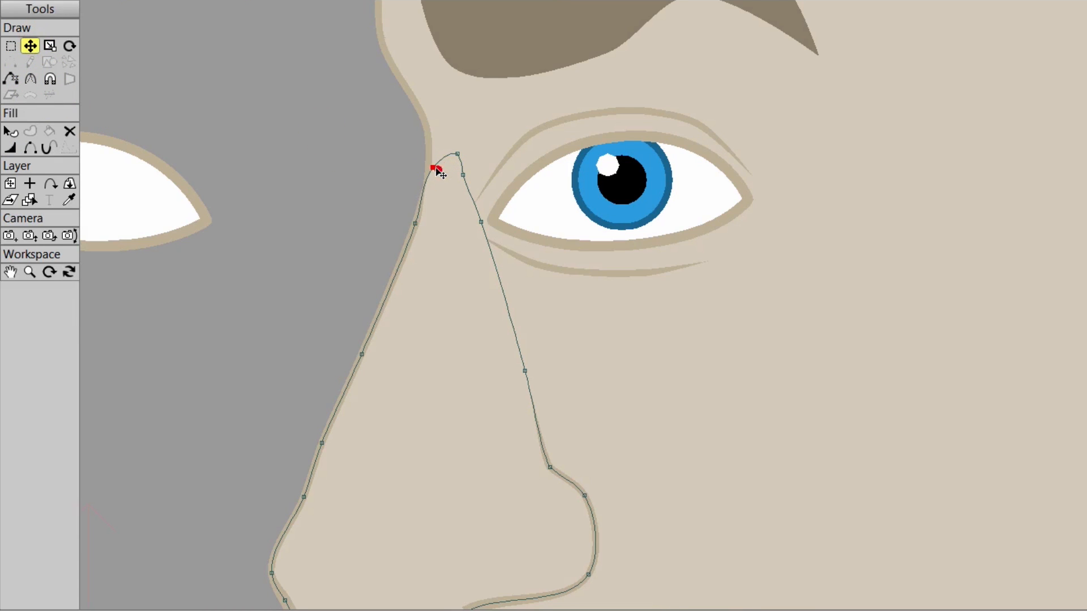
{"action": "left_click", "coordinate": [27, 76]}
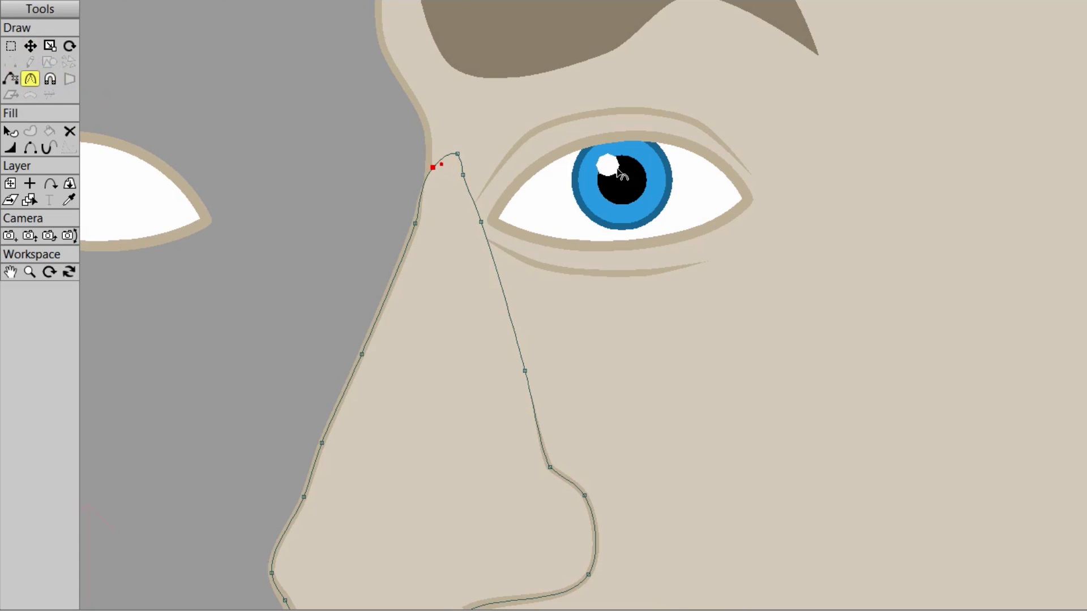
{"action": "left_click", "coordinate": [433, 165]}
{"action": "left_click", "coordinate": [31, 46]}
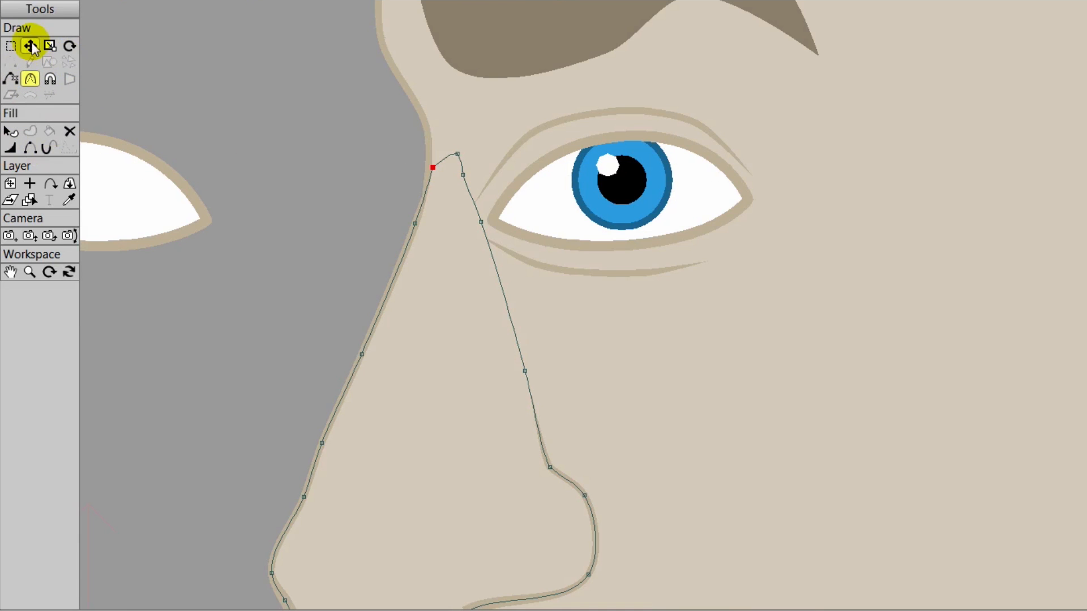
{"action": "left_click", "coordinate": [433, 166]}
{"action": "left_click_drag", "start_coordinate": [432, 168], "coordinate": [429, 168]}
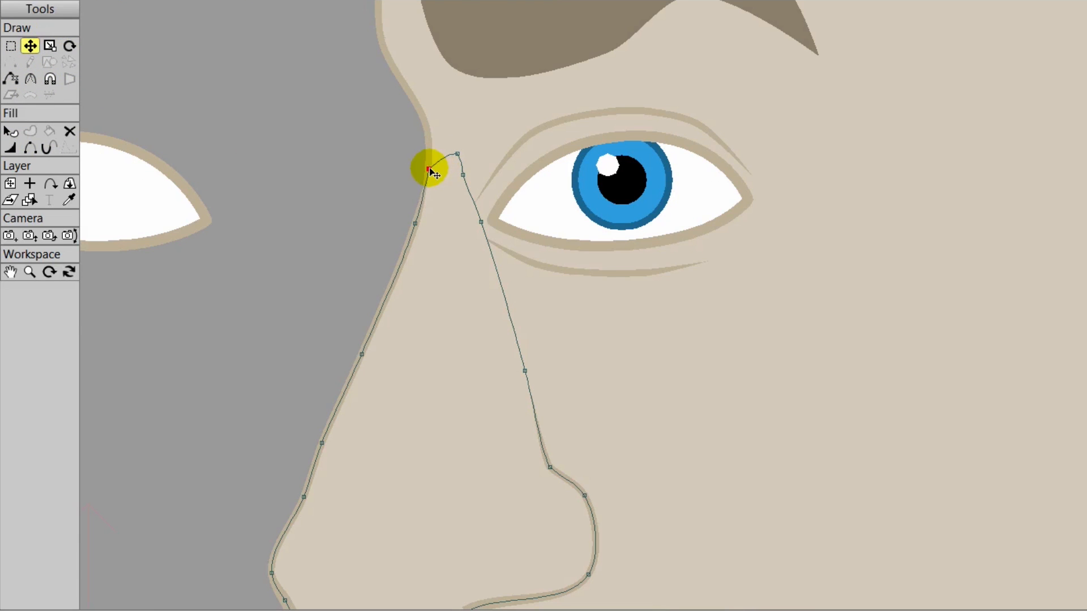
{"action": "scroll", "coordinate": [691, 288], "scroll_direction": "down", "scroll_amount": 2}
{"action": "left_click_drag", "start_coordinate": [779, 286], "coordinate": [890, 278]}
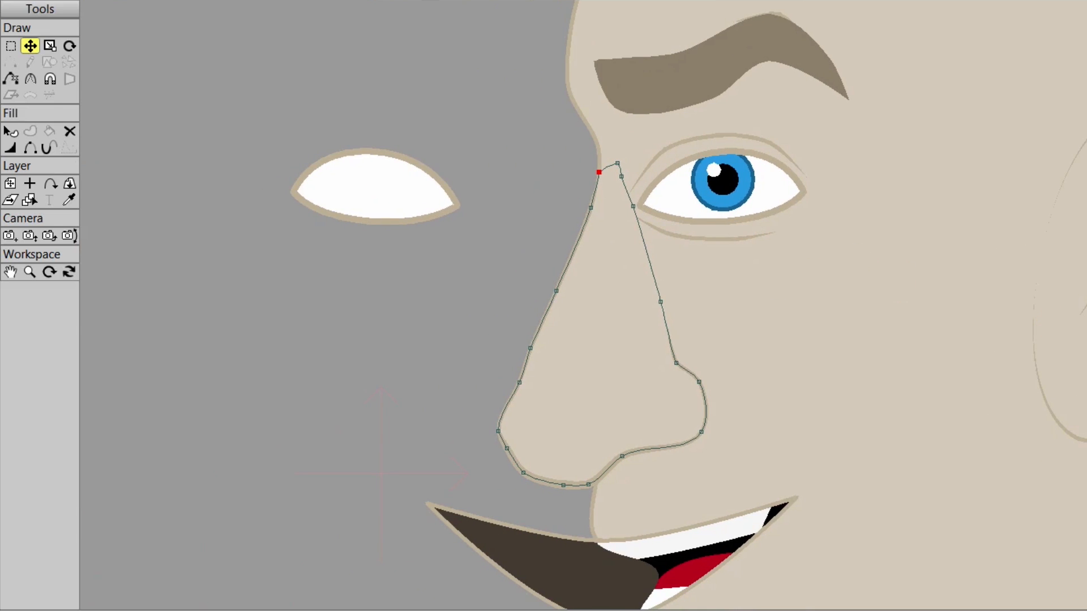
Step: Select all points of the eye-white shape on the face and narrow it horizontally at frame 48
{"action": "left_click", "coordinate": [885, 375]}
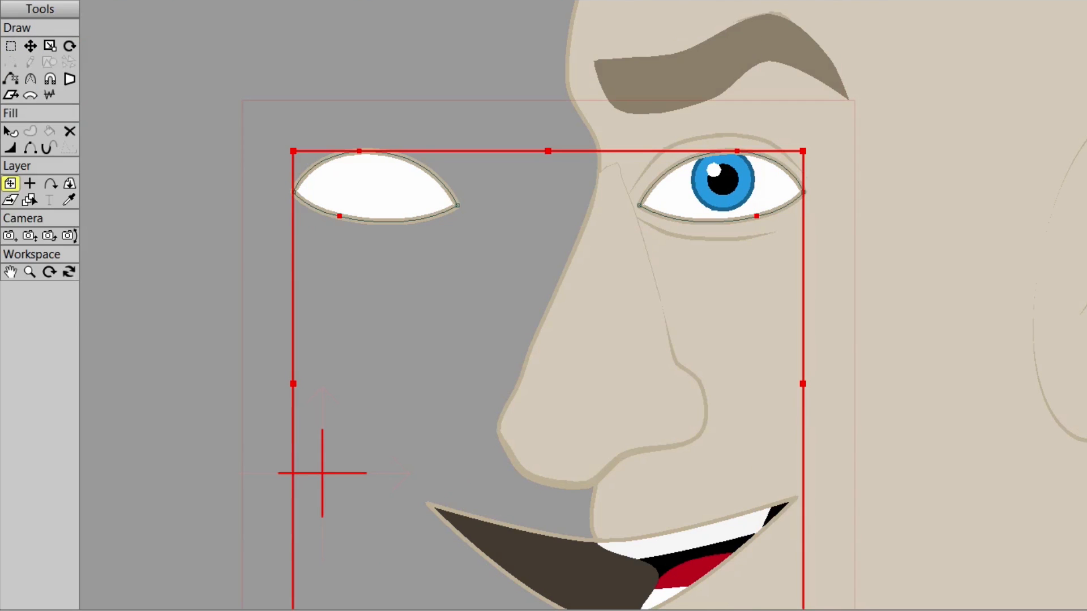
{"action": "left_click", "coordinate": [10, 46]}
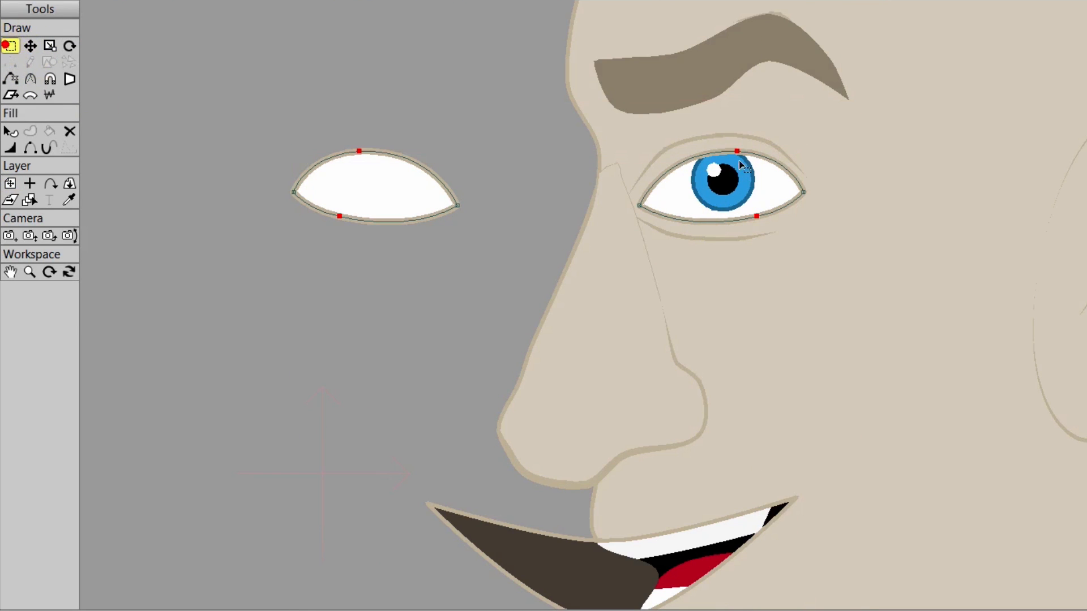
{"action": "mouse_move", "coordinate": [702, 113]}
{"action": "left_mouse_down"}
{"action": "mouse_move", "coordinate": [622, 196]}
{"action": "mouse_move", "coordinate": [776, 107]}
{"action": "mouse_move", "coordinate": [704, 110]}
{"action": "left_mouse_up"}
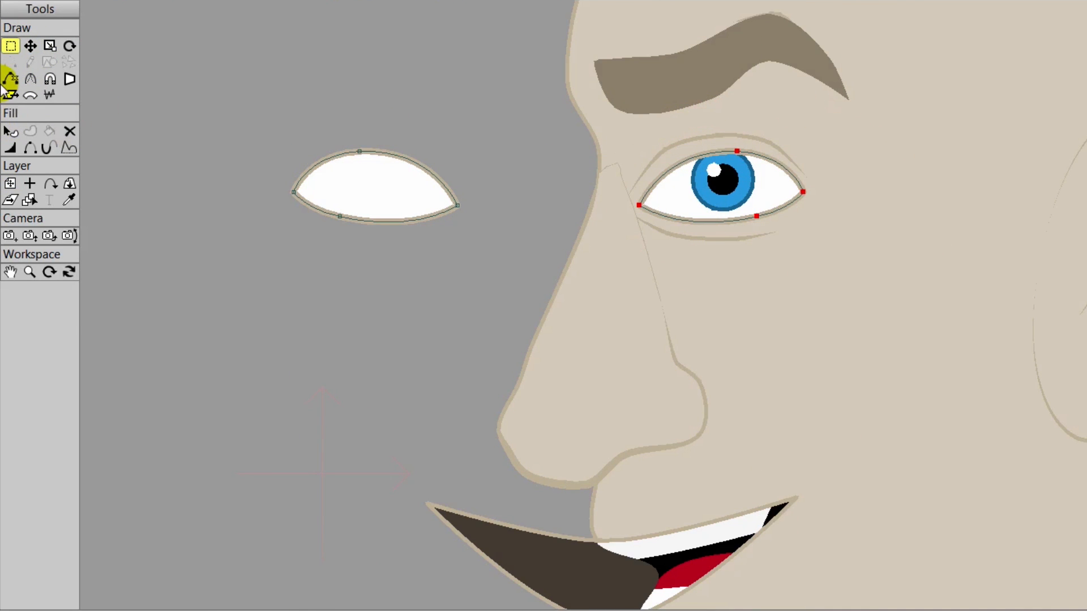
{"action": "left_click", "coordinate": [50, 47]}
{"action": "left_click_drag", "start_coordinate": [639, 182], "coordinate": [659, 188]}
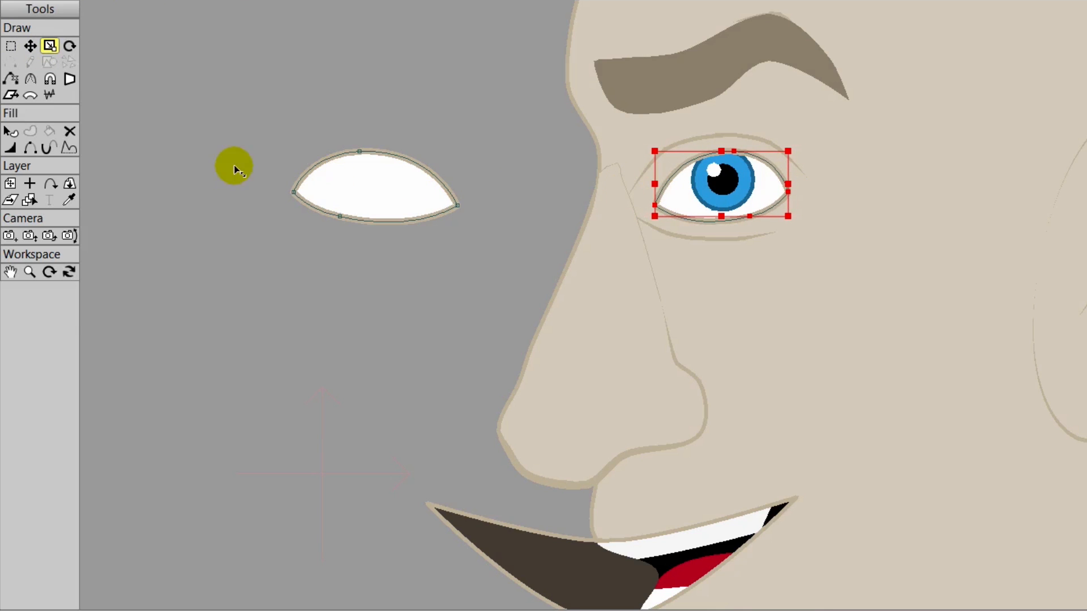
Step: On the F.Details layer, narrow the eyelid crease lines around the visible eye and shift them slightly toward the ear
{"action": "right_click", "coordinate": [700, 137], "text": "alt"}
{"action": "left_click", "coordinate": [11, 46]}
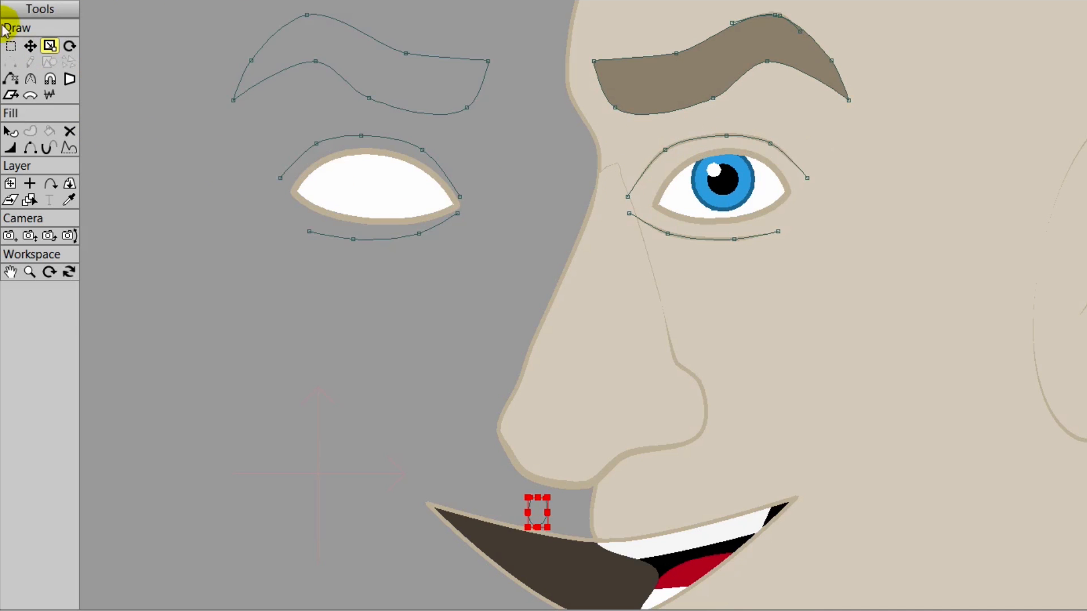
{"action": "mouse_move", "coordinate": [701, 124]}
{"action": "left_mouse_down"}
{"action": "mouse_move", "coordinate": [586, 234]}
{"action": "mouse_move", "coordinate": [781, 133]}
{"action": "mouse_move", "coordinate": [702, 125]}
{"action": "left_mouse_up"}
{"action": "left_click", "coordinate": [50, 46]}
{"action": "left_click_drag", "start_coordinate": [627, 187], "coordinate": [641, 190]}
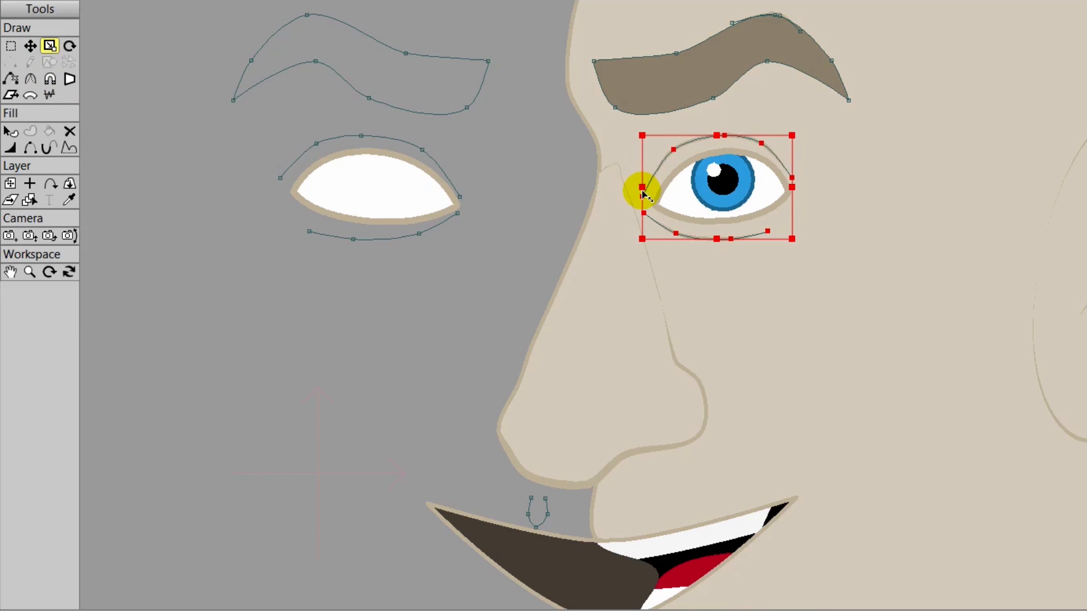
{"action": "left_click", "coordinate": [30, 45]}
{"action": "left_click", "coordinate": [654, 176]}
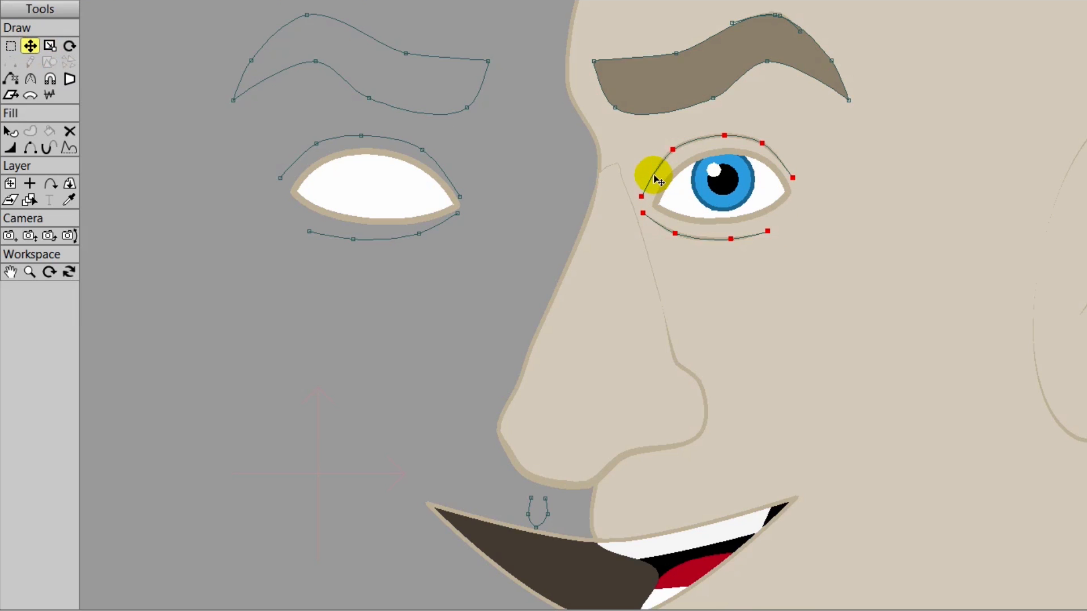
{"action": "left_click_drag", "start_coordinate": [654, 179], "coordinate": [659, 181]}
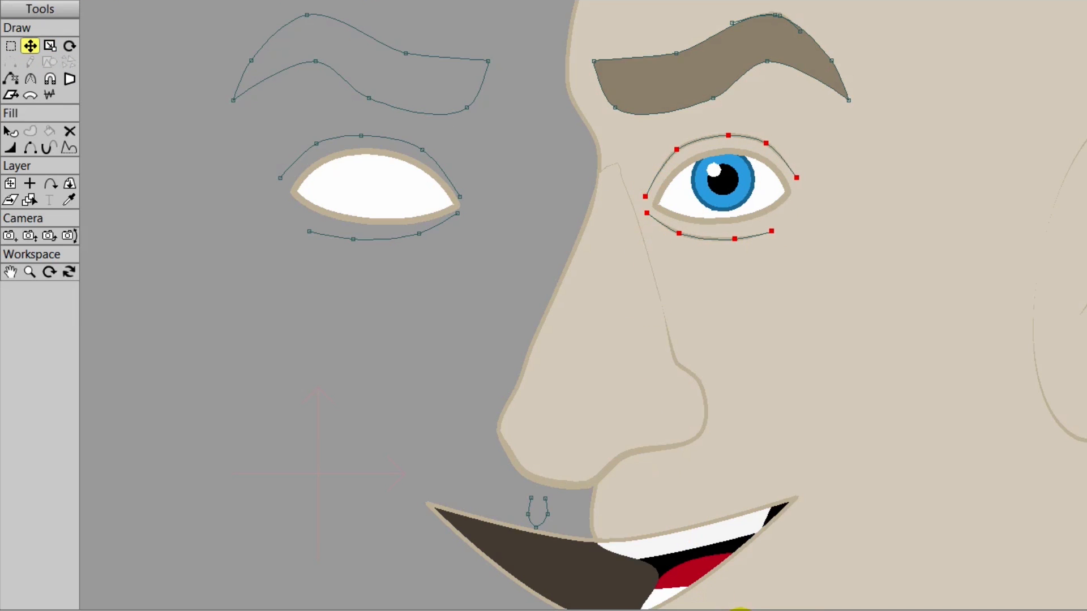
Step: Bring back the Actions window and the timeline, with the whole head in view at frame 48
{"action": "left_click_drag", "start_coordinate": [305, 610], "coordinate": [228, 166]}
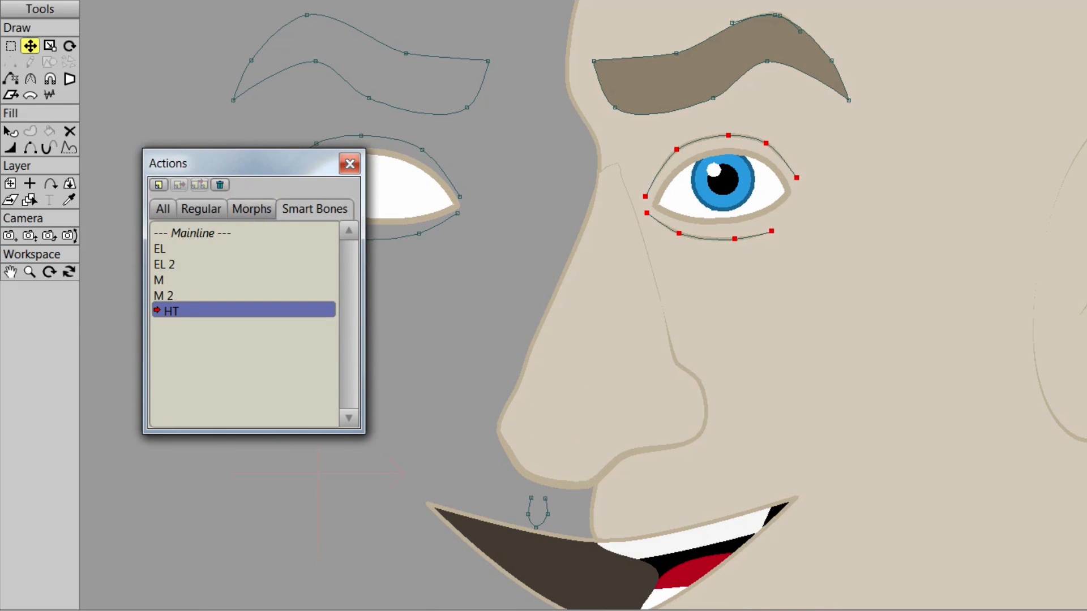
{"action": "left_click_drag", "start_coordinate": [808, 610], "coordinate": [810, 435]}
{"action": "scroll", "coordinate": [811, 431], "scroll_direction": "down", "scroll_amount": 5}
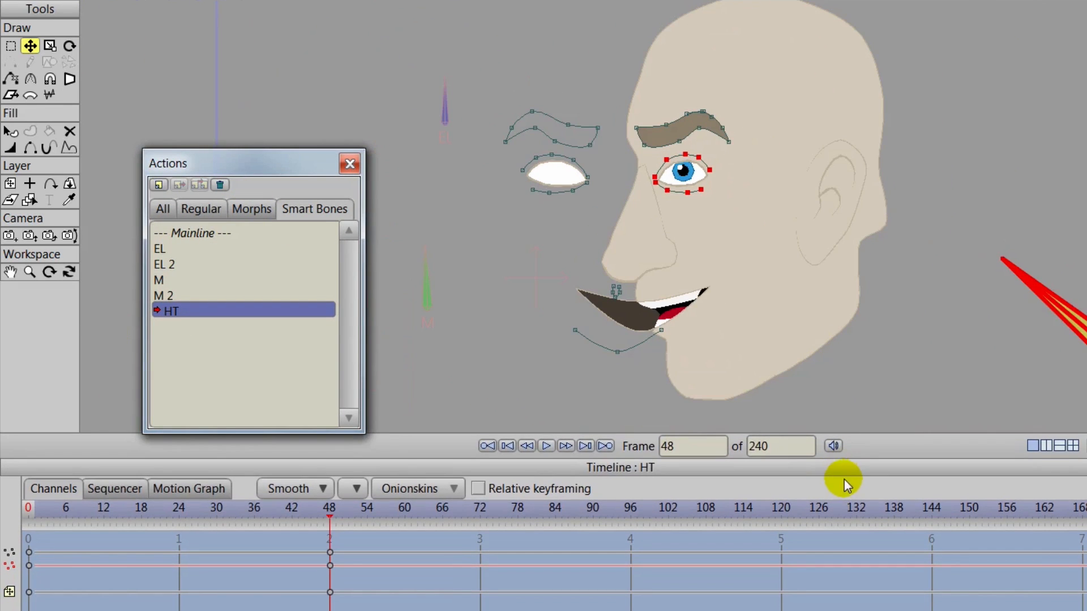
{"action": "left_click_drag", "start_coordinate": [845, 469], "coordinate": [846, 577]}
{"action": "scroll", "coordinate": [824, 433], "scroll_direction": "down", "scroll_amount": 2}
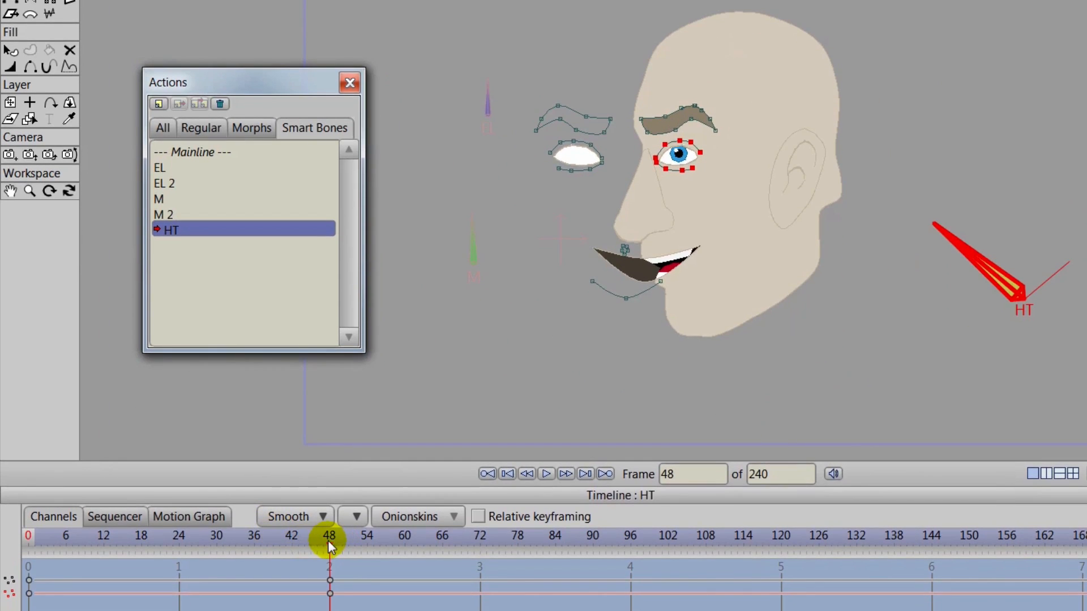
{"action": "mouse_move", "coordinate": [328, 540]}
{"action": "left_mouse_down"}
{"action": "mouse_move", "coordinate": [3, 512]}
{"action": "mouse_move", "coordinate": [369, 531]}
{"action": "mouse_move", "coordinate": [5, 514]}
{"action": "mouse_move", "coordinate": [252, 517]}
{"action": "mouse_move", "coordinate": [124, 519]}
{"action": "mouse_move", "coordinate": [255, 528]}
{"action": "mouse_move", "coordinate": [81, 518]}
{"action": "mouse_move", "coordinate": [303, 539]}
{"action": "mouse_move", "coordinate": [48, 517]}
{"action": "mouse_move", "coordinate": [340, 558]}
{"action": "mouse_move", "coordinate": [328, 556]}
{"action": "left_mouse_up"}
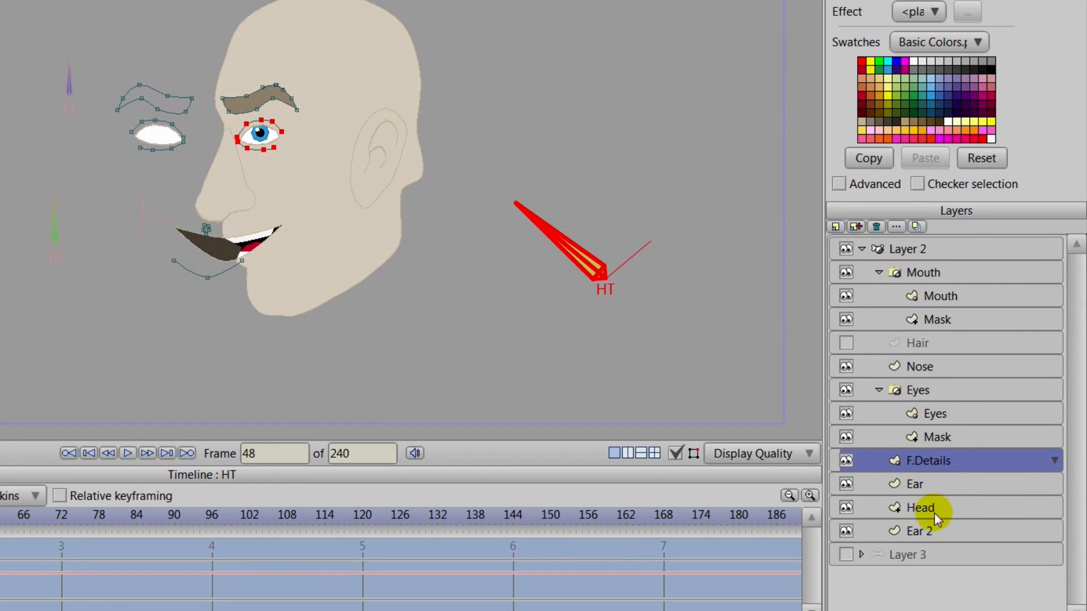
Step: On the Head layer, move the back-of-skull points outward and adjust the crown points to follow at frame 48
{"action": "left_click", "coordinate": [921, 508]}
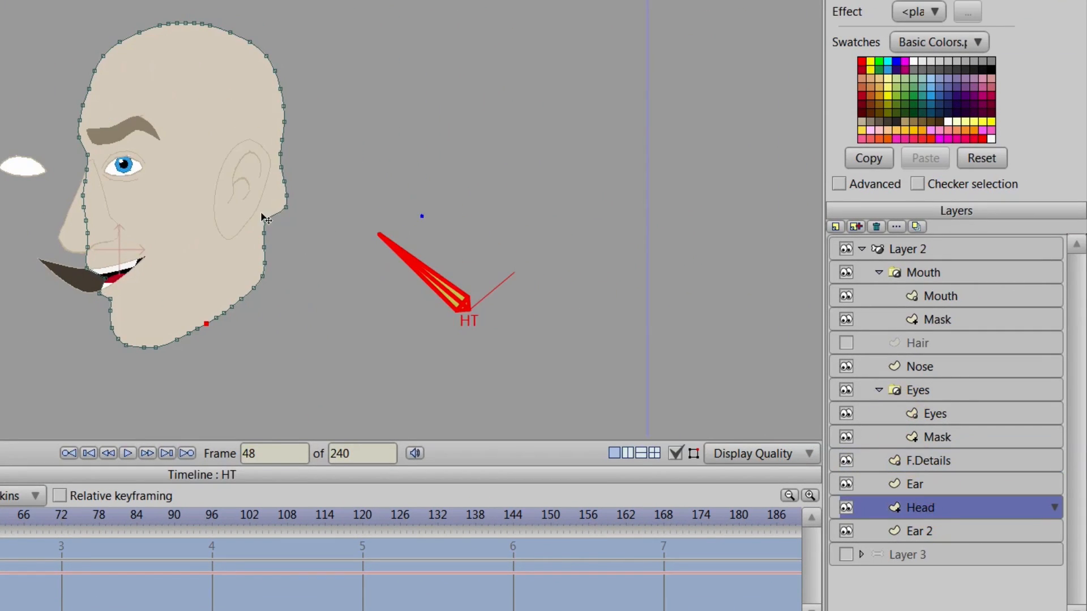
{"action": "mouse_move", "coordinate": [320, 8]}
{"action": "left_mouse_down"}
{"action": "mouse_move", "coordinate": [271, 17]}
{"action": "mouse_move", "coordinate": [232, 43]}
{"action": "mouse_move", "coordinate": [264, 139]}
{"action": "left_mouse_up"}
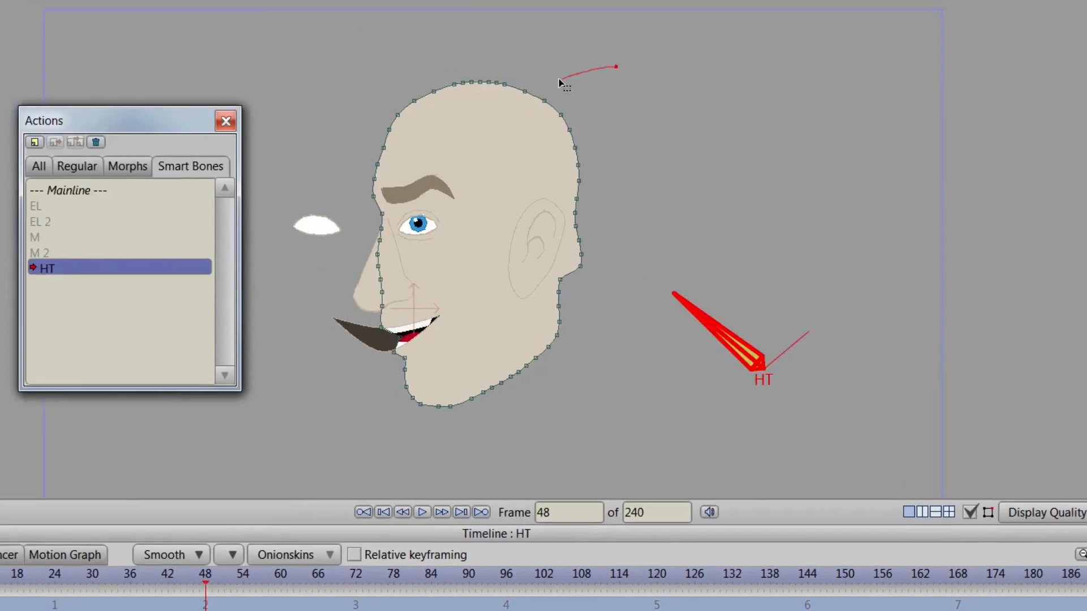
{"action": "mouse_move", "coordinate": [682, 221]}
{"action": "left_mouse_down"}
{"action": "mouse_move", "coordinate": [707, 273]}
{"action": "mouse_move", "coordinate": [701, 81]}
{"action": "left_mouse_up"}
{"action": "left_click", "coordinate": [30, 27]}
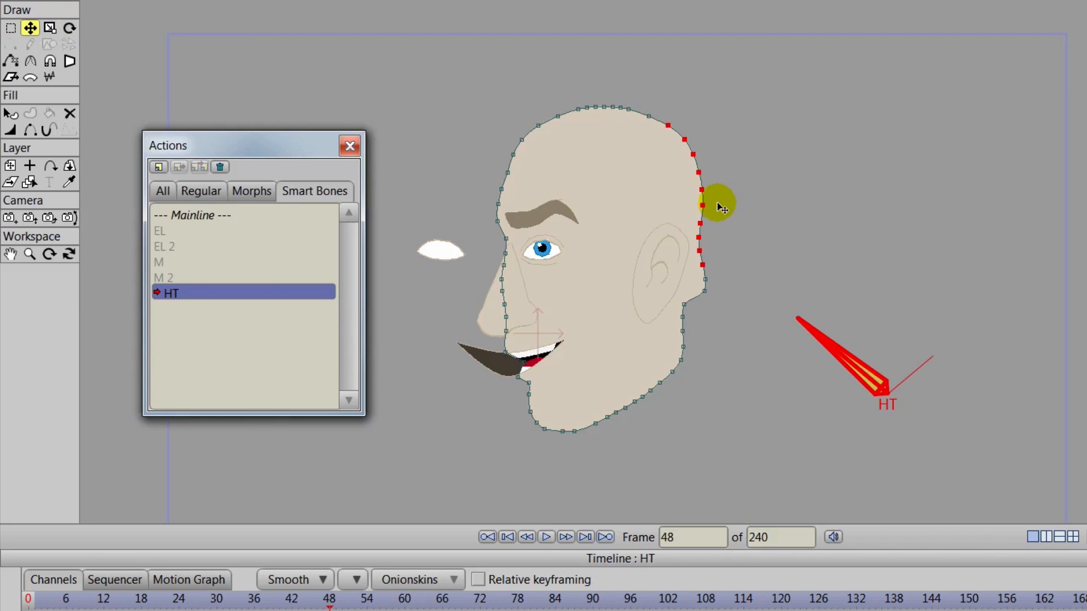
{"action": "left_click_drag", "start_coordinate": [701, 192], "coordinate": [717, 192]}
{"action": "left_click", "coordinate": [649, 116]}
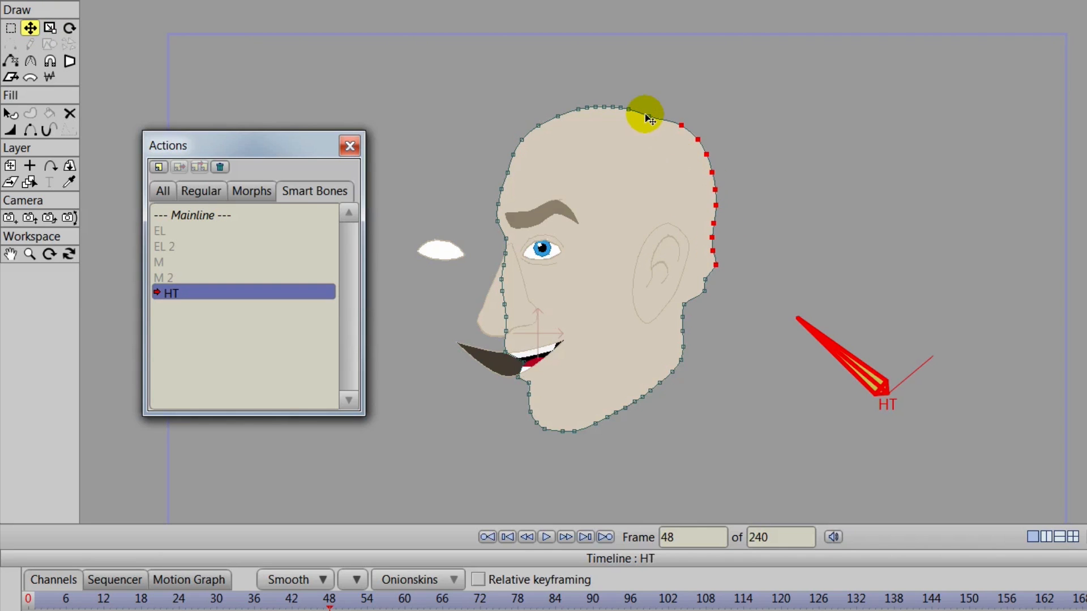
{"action": "left_click_drag", "start_coordinate": [650, 118], "coordinate": [655, 114]}
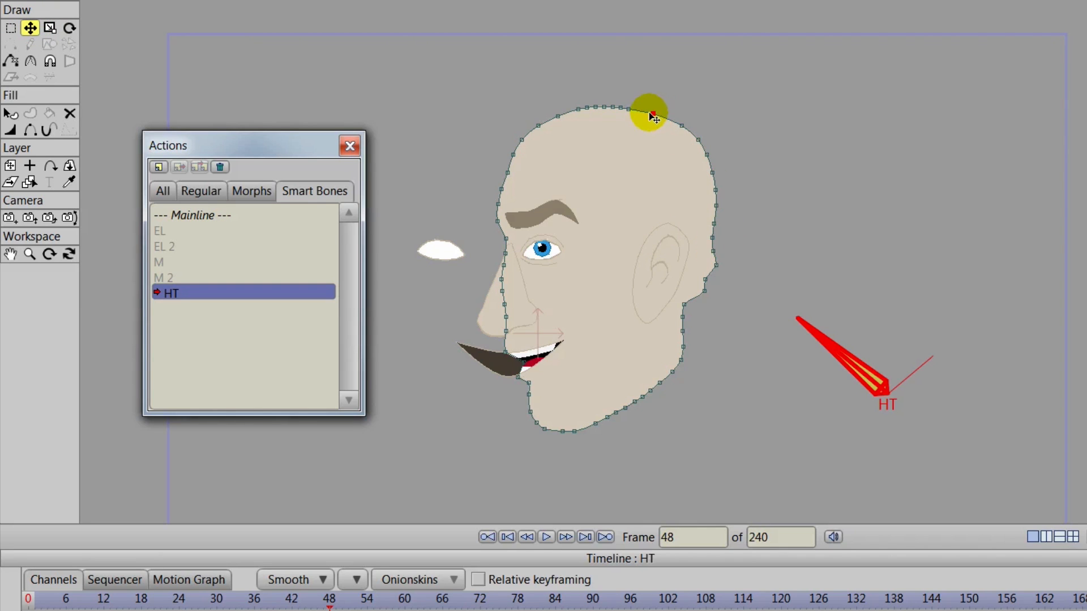
{"action": "left_click", "coordinate": [630, 109]}
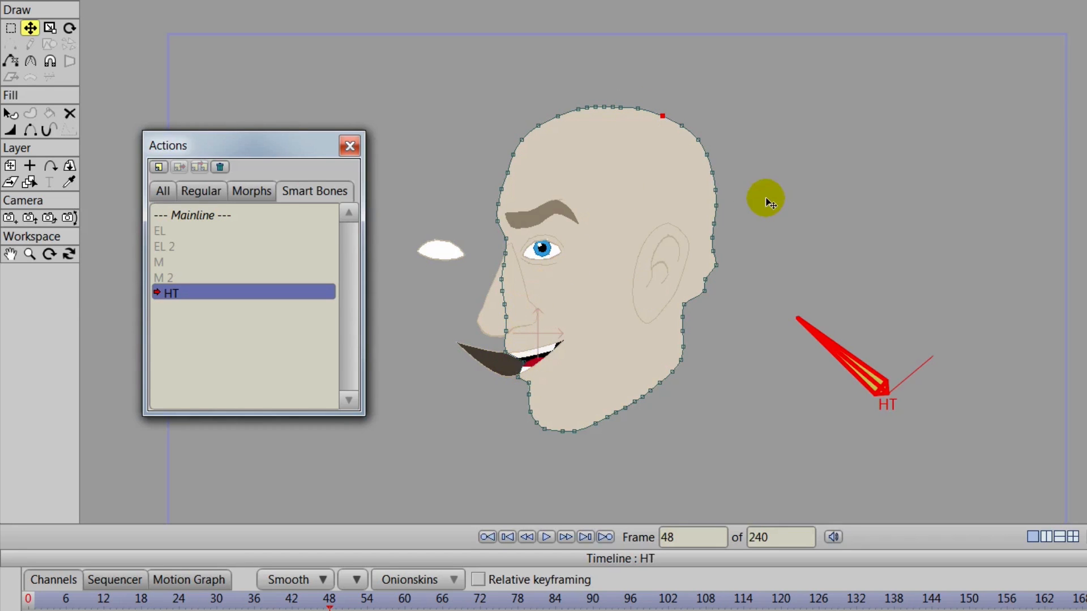
Step: Reshape the head outline point by point from behind the ear up to the crown into a rounder skull
{"action": "scroll", "coordinate": [776, 271], "scroll_direction": "up", "scroll_amount": 2}
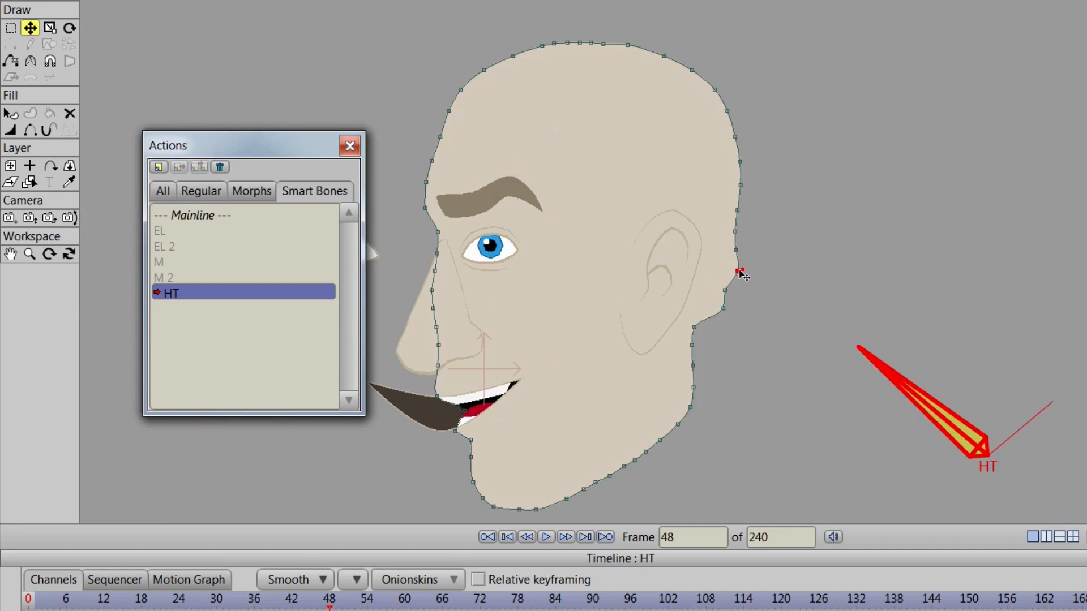
{"action": "mouse_move", "coordinate": [713, 290]}
{"action": "left_mouse_down"}
{"action": "mouse_move", "coordinate": [713, 308]}
{"action": "mouse_move", "coordinate": [696, 306]}
{"action": "mouse_move", "coordinate": [730, 259]}
{"action": "left_mouse_up"}
{"action": "left_click", "coordinate": [735, 250]}
{"action": "left_click_drag", "start_coordinate": [735, 232], "coordinate": [746, 131]}
{"action": "left_click_drag", "start_coordinate": [728, 112], "coordinate": [662, 51]}
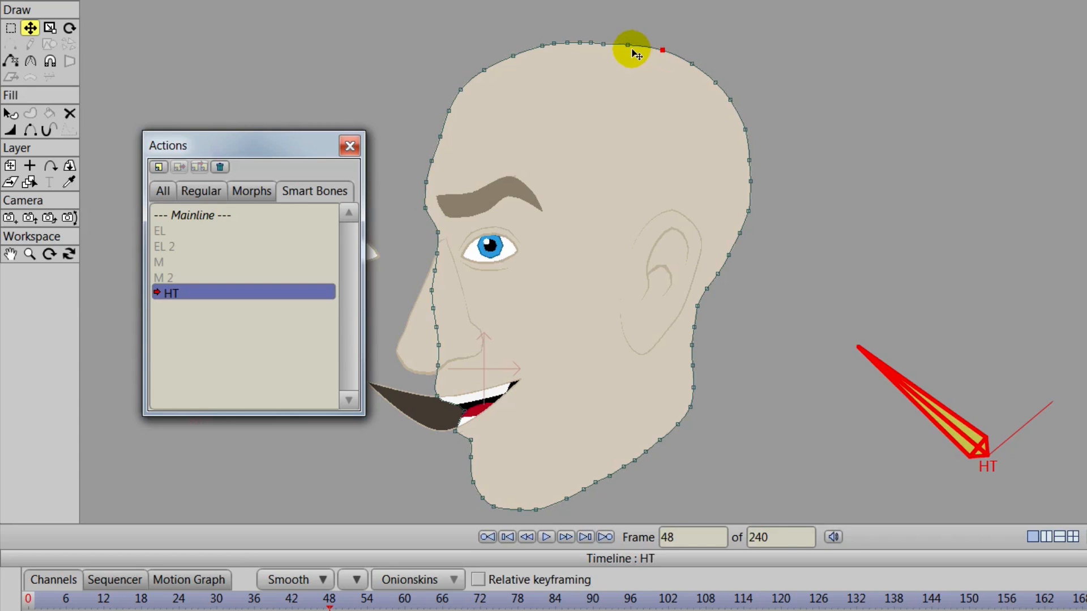
{"action": "left_click", "coordinate": [629, 47]}
{"action": "left_click", "coordinate": [609, 53]}
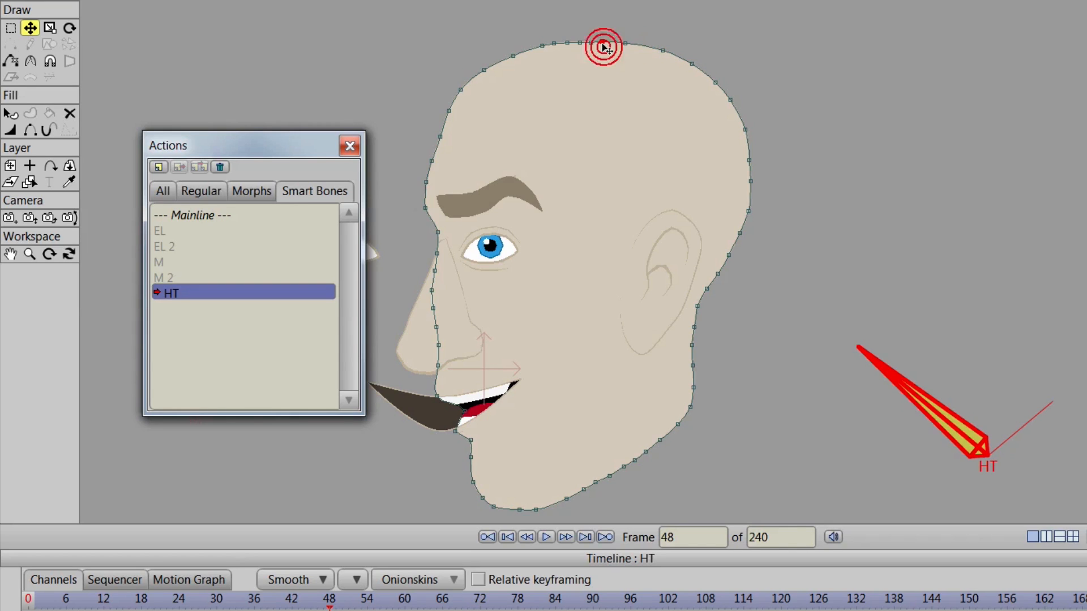
{"action": "left_click", "coordinate": [564, 45]}
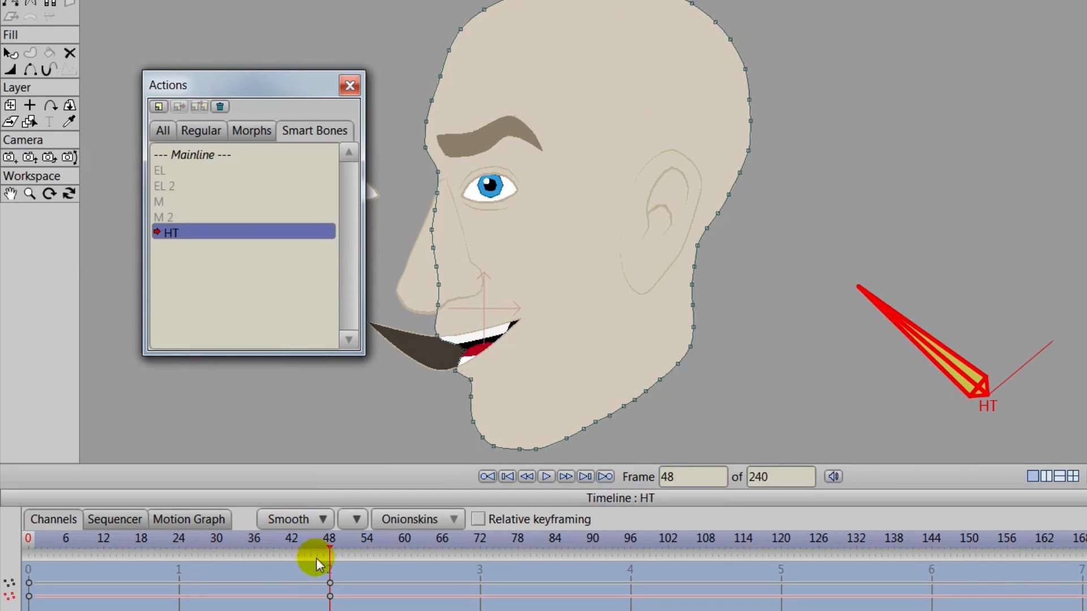
Step: At frame 49, select the head outline points below the skull at the rear and move them inward under the ear
{"action": "left_click_drag", "start_coordinate": [316, 558], "coordinate": [325, 578]}
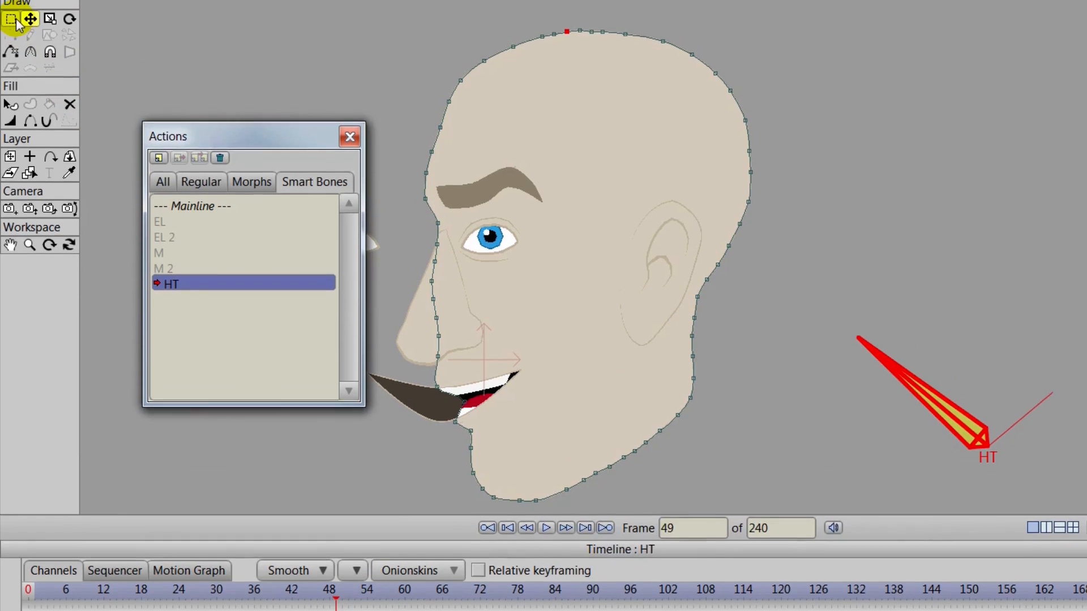
{"action": "left_click", "coordinate": [11, 28]}
{"action": "left_click", "coordinate": [721, 300]}
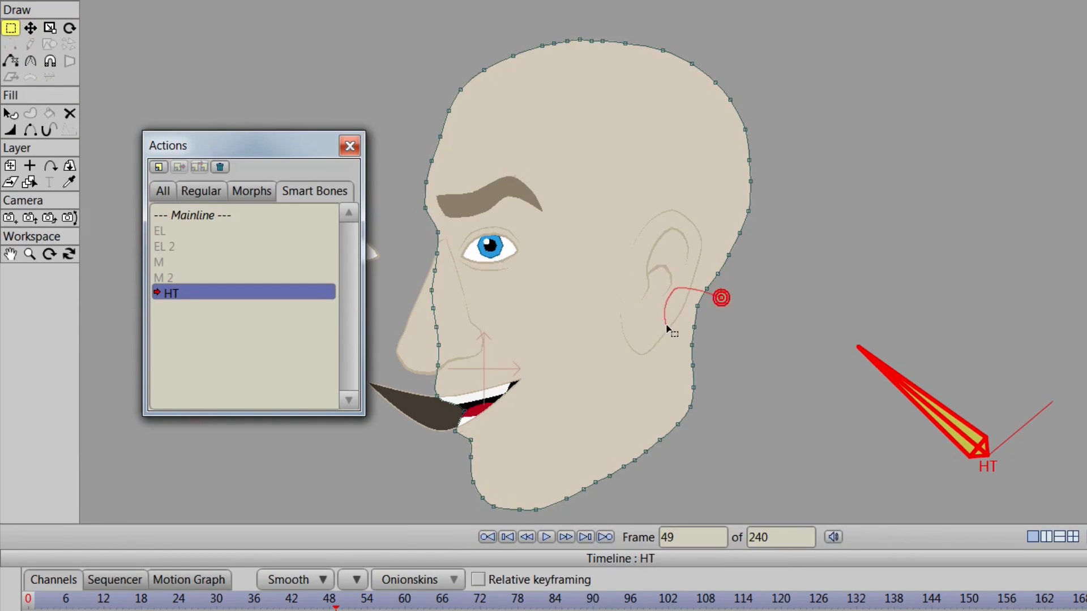
{"action": "mouse_move", "coordinate": [667, 327]}
{"action": "left_mouse_down"}
{"action": "mouse_move", "coordinate": [653, 404]}
{"action": "mouse_move", "coordinate": [676, 437]}
{"action": "mouse_move", "coordinate": [738, 335]}
{"action": "mouse_move", "coordinate": [727, 308]}
{"action": "left_mouse_up"}
{"action": "left_click", "coordinate": [30, 28]}
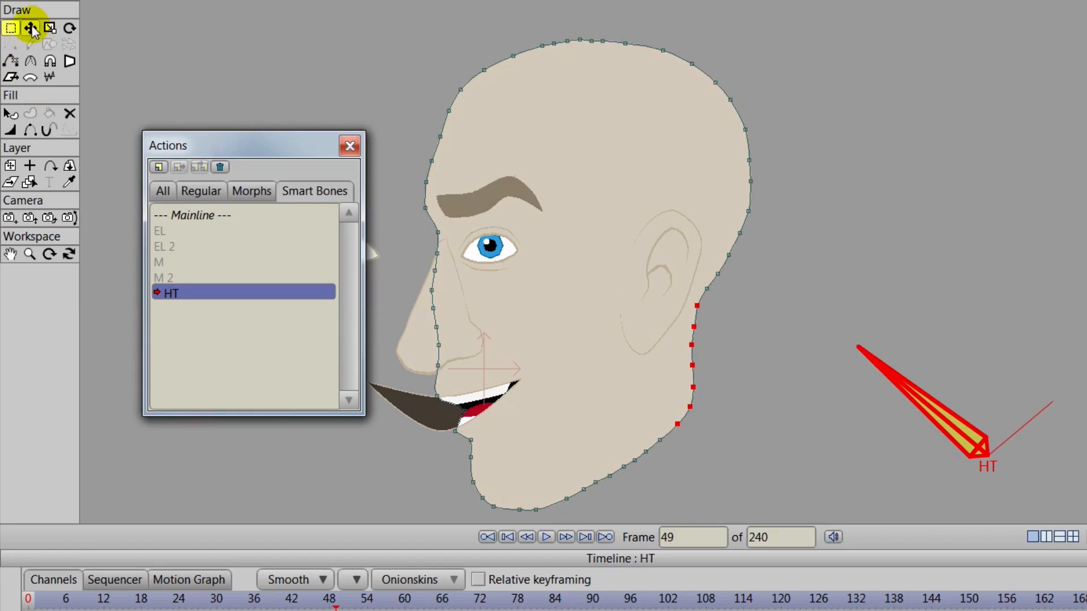
{"action": "left_click", "coordinate": [703, 343]}
{"action": "left_click_drag", "start_coordinate": [698, 345], "coordinate": [667, 334]}
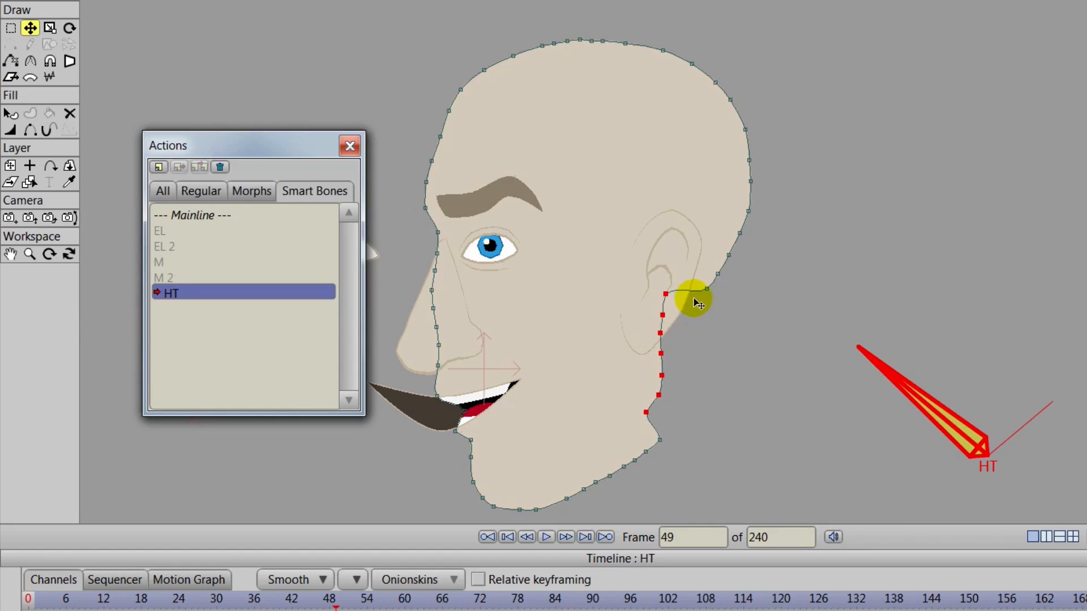
Step: Reposition individual points around the skull base, back of the head and jaw corner to define the neck transition
{"action": "left_click", "coordinate": [667, 294]}
{"action": "left_click_drag", "start_coordinate": [668, 293], "coordinate": [761, 163]}
{"action": "left_click_drag", "start_coordinate": [661, 443], "coordinate": [631, 439]}
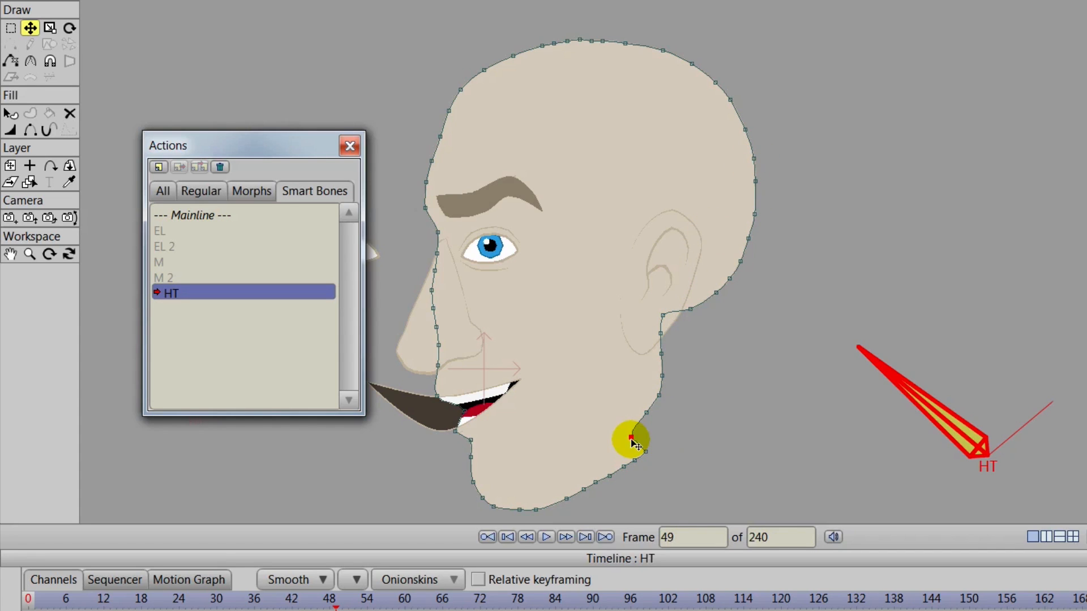
Step: Pull the jawline and rear chin points inward so the outline runs smoothly from jaw corner to chin
{"action": "left_click", "coordinate": [11, 30]}
{"action": "left_click_drag", "start_coordinate": [708, 394], "coordinate": [774, 310]}
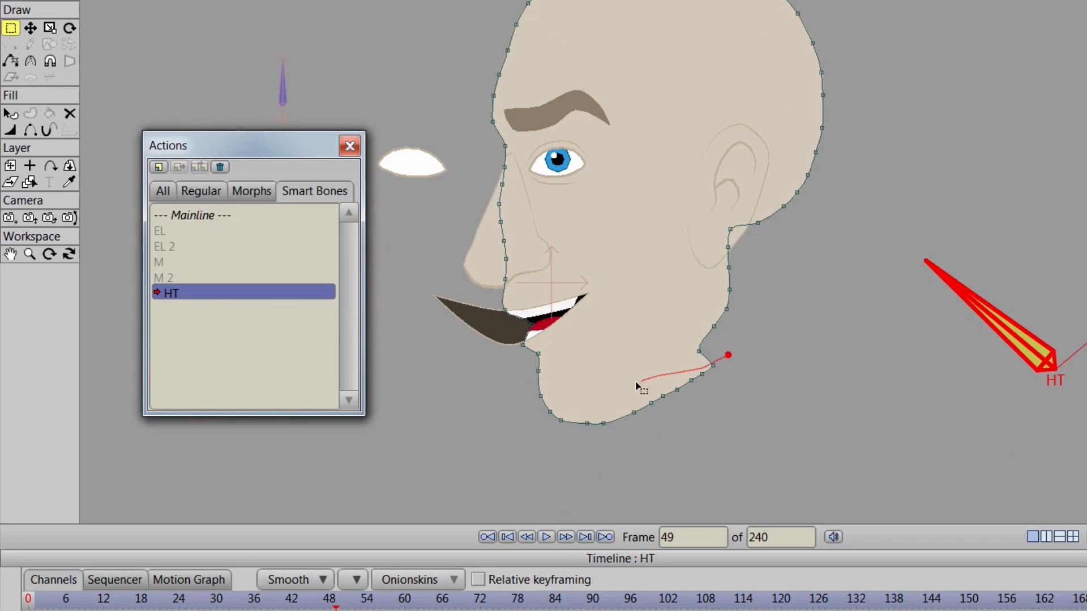
{"action": "mouse_move", "coordinate": [637, 387]}
{"action": "left_mouse_down"}
{"action": "mouse_move", "coordinate": [732, 347]}
{"action": "mouse_move", "coordinate": [676, 374]}
{"action": "mouse_move", "coordinate": [703, 344]}
{"action": "mouse_move", "coordinate": [653, 381]}
{"action": "left_mouse_up"}
{"action": "left_click_drag", "start_coordinate": [603, 421], "coordinate": [602, 412]}
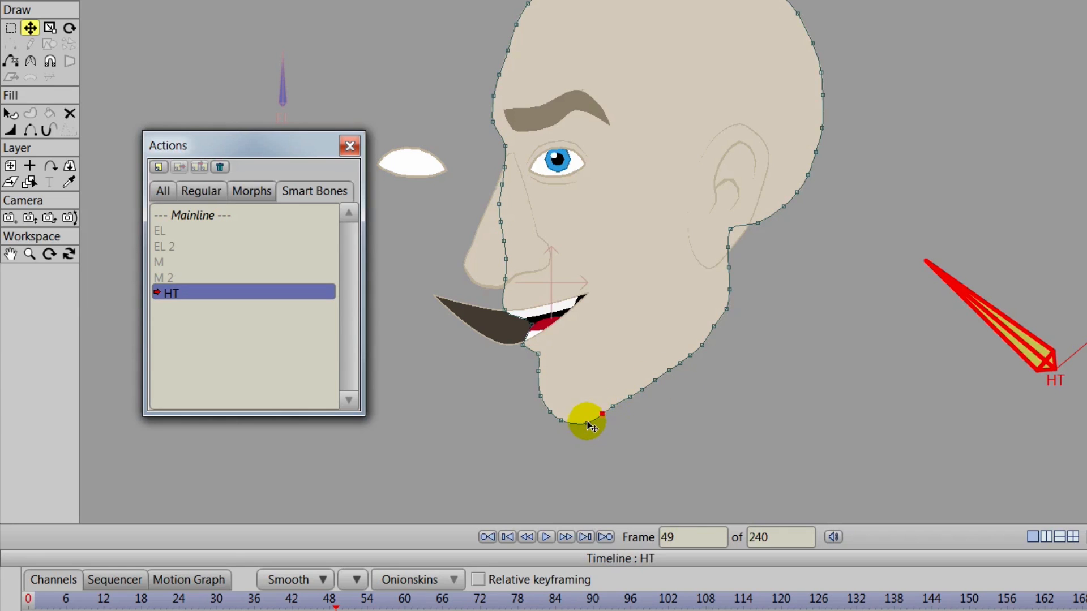
{"action": "left_click", "coordinate": [583, 422]}
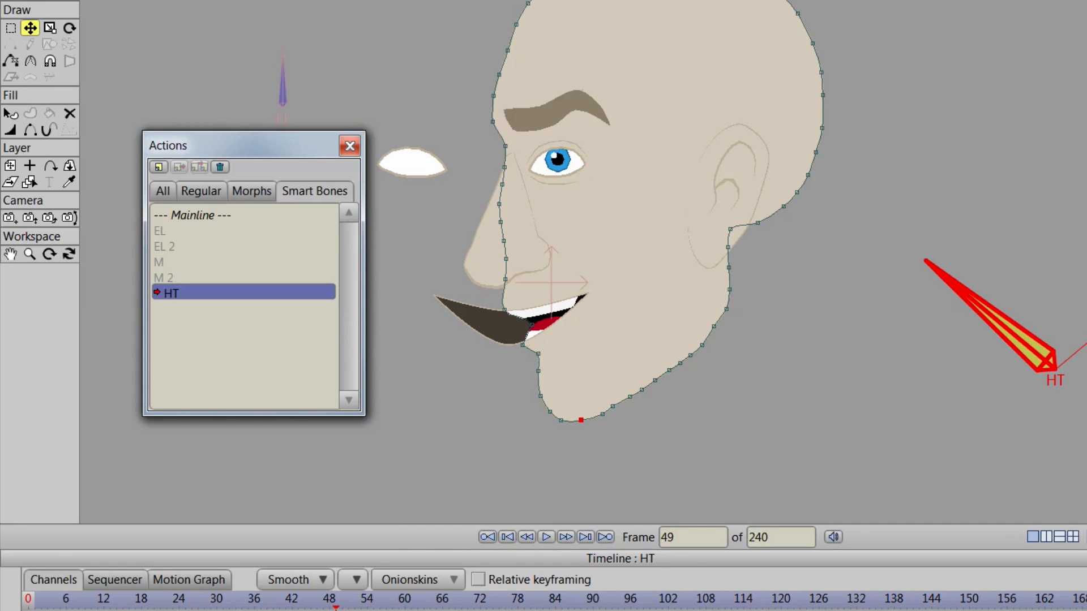
Step: Scrub back to the start and return to frame 48, and shift the entire Nose shape slightly forward
{"action": "left_click_drag", "start_coordinate": [333, 600], "coordinate": [18, 583]}
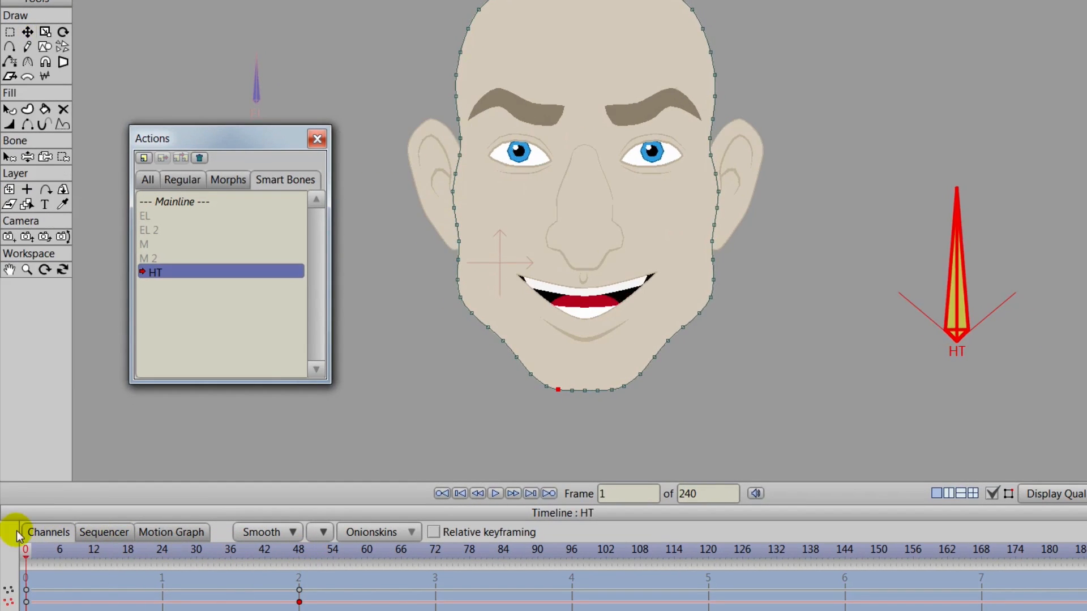
{"action": "left_click_drag", "start_coordinate": [18, 535], "coordinate": [299, 575]}
{"action": "left_click", "coordinate": [968, 432]}
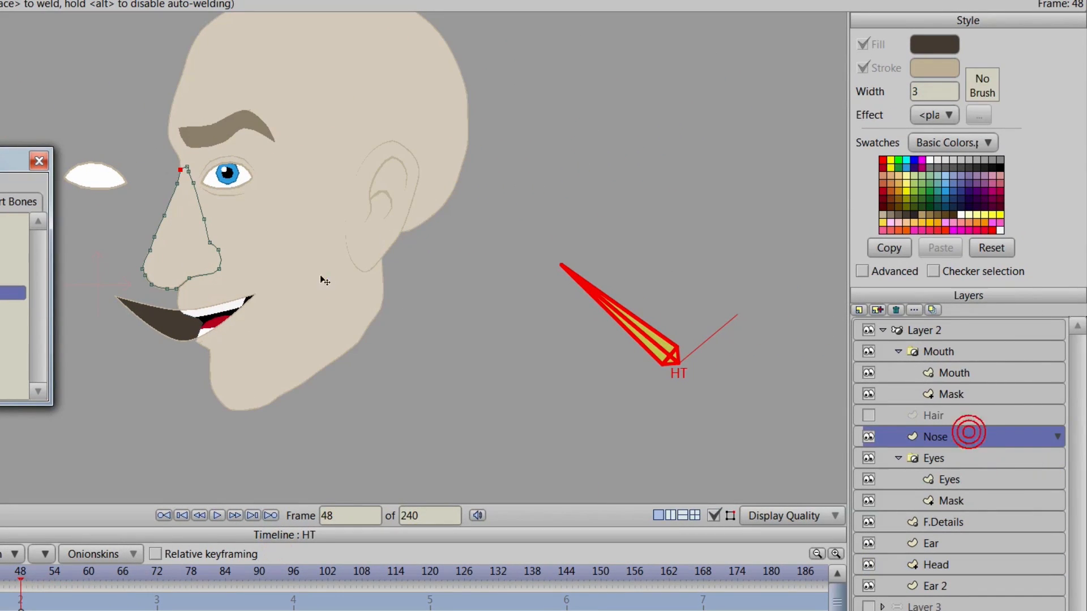
{"action": "left_click", "coordinate": [202, 235]}
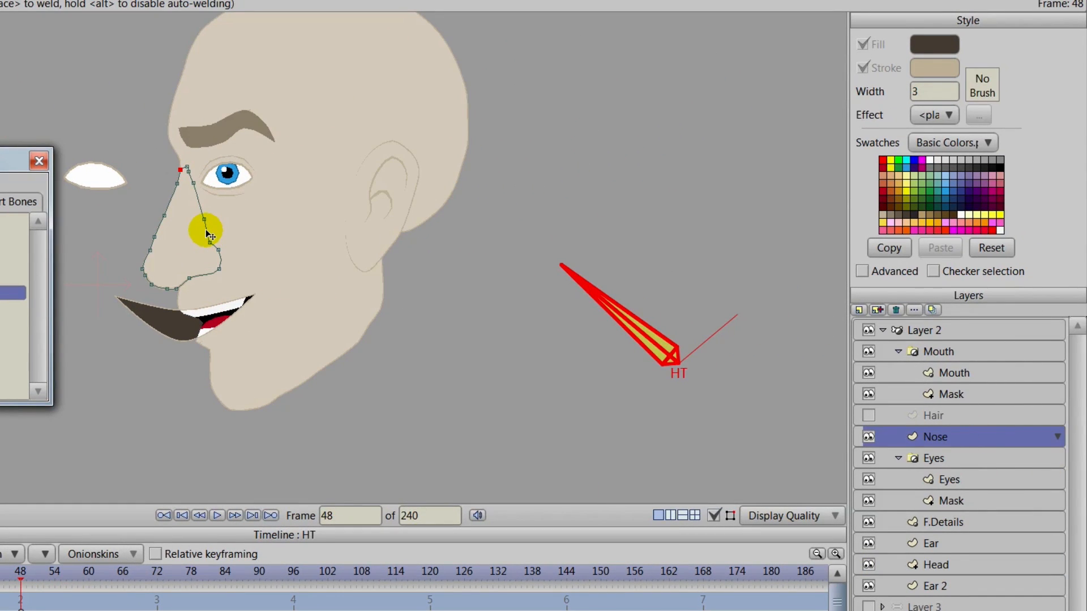
{"action": "key", "text": "ctrl+a"}
{"action": "left_click_drag", "start_coordinate": [207, 232], "coordinate": [199, 233]}
Step: Reposition the points at the top of the nose bridge to meet the face outline at frame 48
{"action": "left_click_drag", "start_coordinate": [268, 268], "coordinate": [425, 367]}
{"action": "scroll", "coordinate": [424, 367], "scroll_direction": "up", "scroll_amount": 3}
{"action": "scroll", "coordinate": [427, 369], "scroll_direction": "up", "scroll_amount": 1}
{"action": "left_click", "coordinate": [373, 283]}
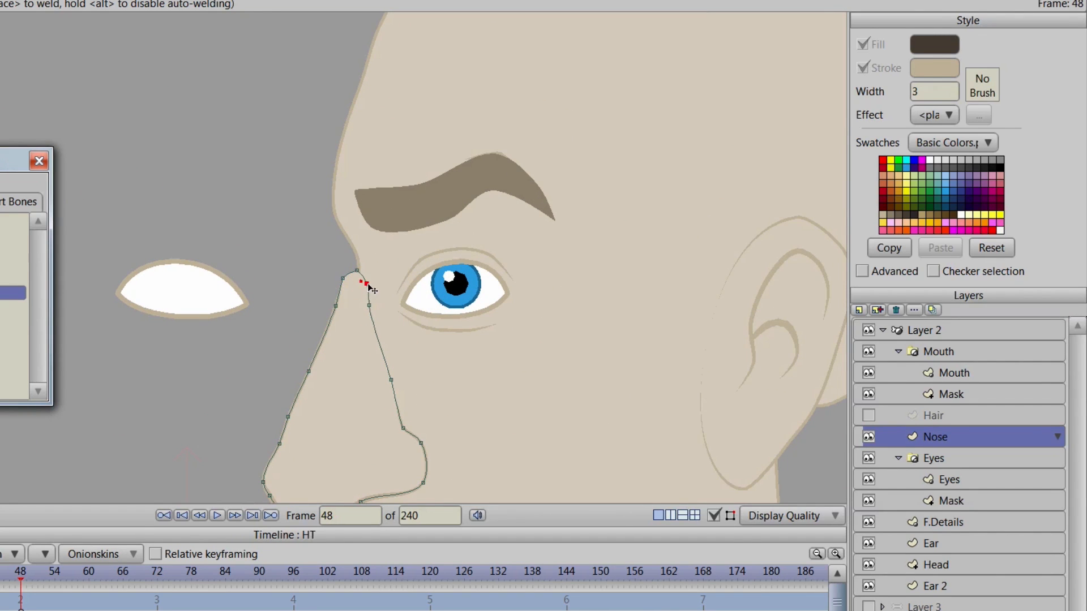
{"action": "left_click_drag", "start_coordinate": [367, 283], "coordinate": [368, 283]}
{"action": "left_click_drag", "start_coordinate": [367, 302], "coordinate": [344, 305]}
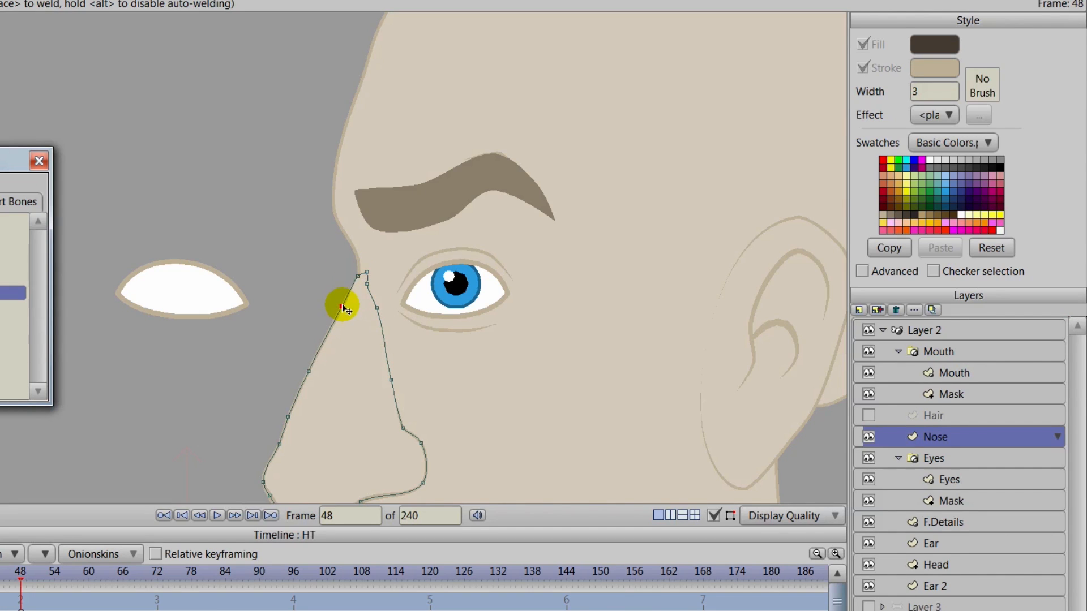
Step: Nudge the front point at the top of the nose bridge onto the face outline and fine-tune its line width
{"action": "scroll", "coordinate": [379, 311], "scroll_direction": "up", "scroll_amount": 6}
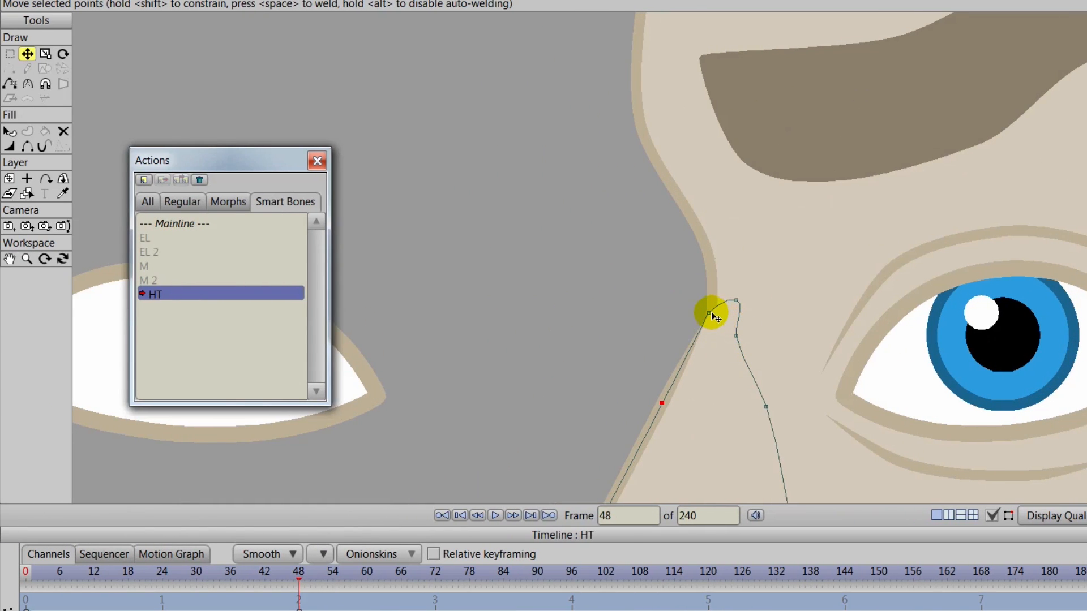
{"action": "left_click_drag", "start_coordinate": [708, 310], "coordinate": [712, 310]}
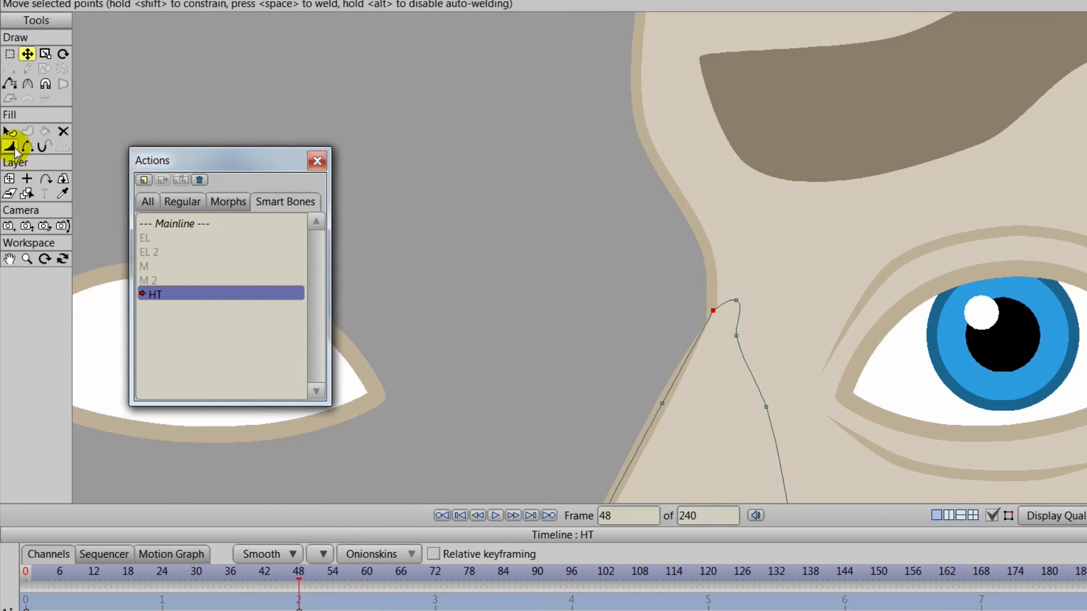
{"action": "left_click", "coordinate": [9, 145]}
{"action": "left_click", "coordinate": [717, 310]}
{"action": "left_click_drag", "start_coordinate": [734, 319], "coordinate": [736, 320]}
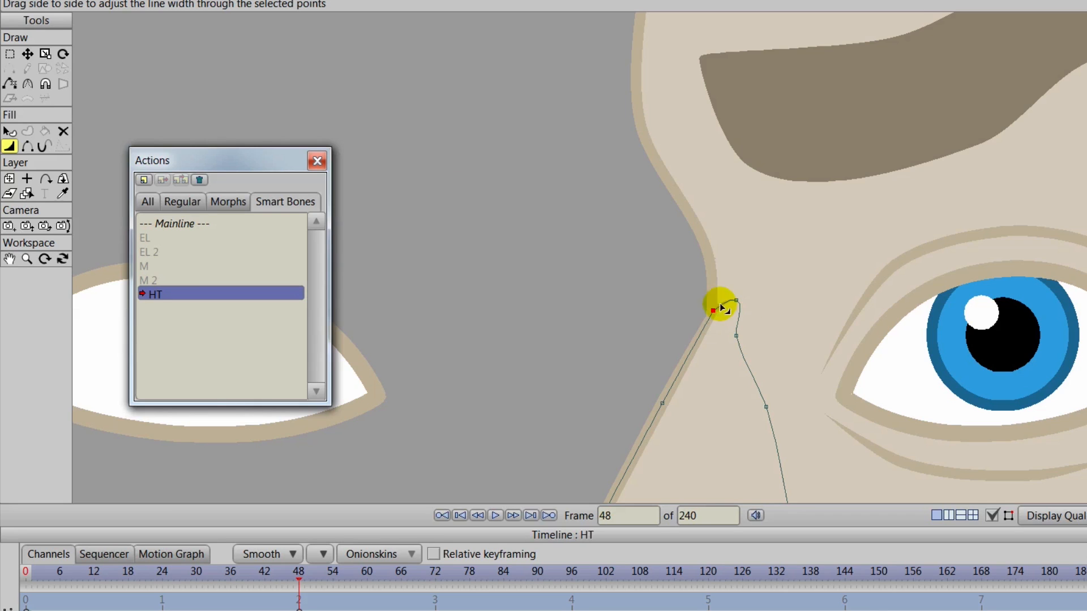
Step: Move the topmost Nose point up and forward so it tucks into the face outline below the brow
{"action": "left_click", "coordinate": [27, 54]}
{"action": "left_click", "coordinate": [735, 299]}
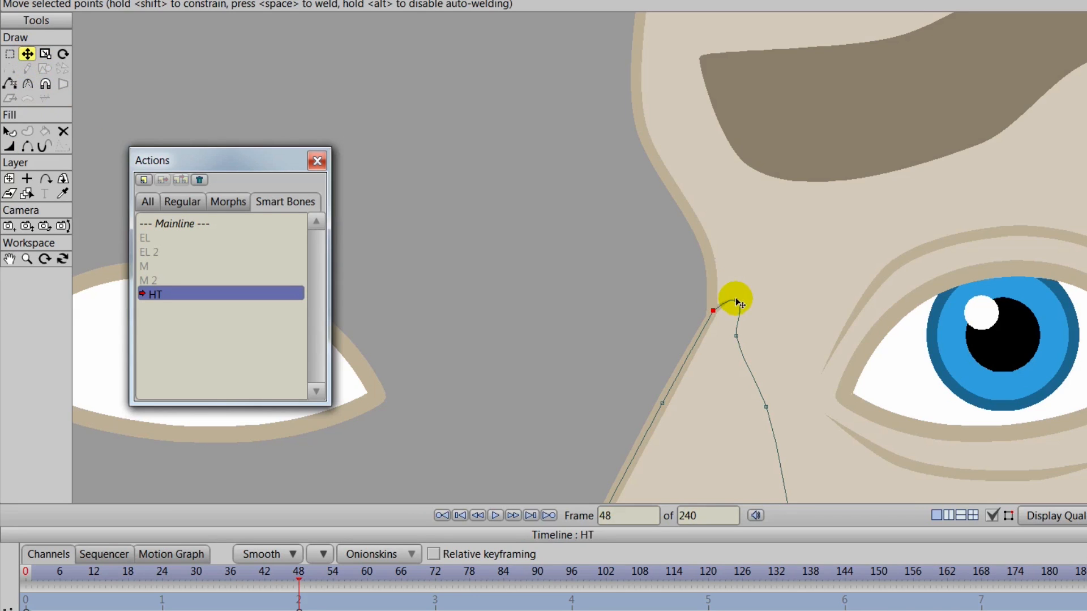
{"action": "left_click_drag", "start_coordinate": [729, 297], "coordinate": [717, 287]}
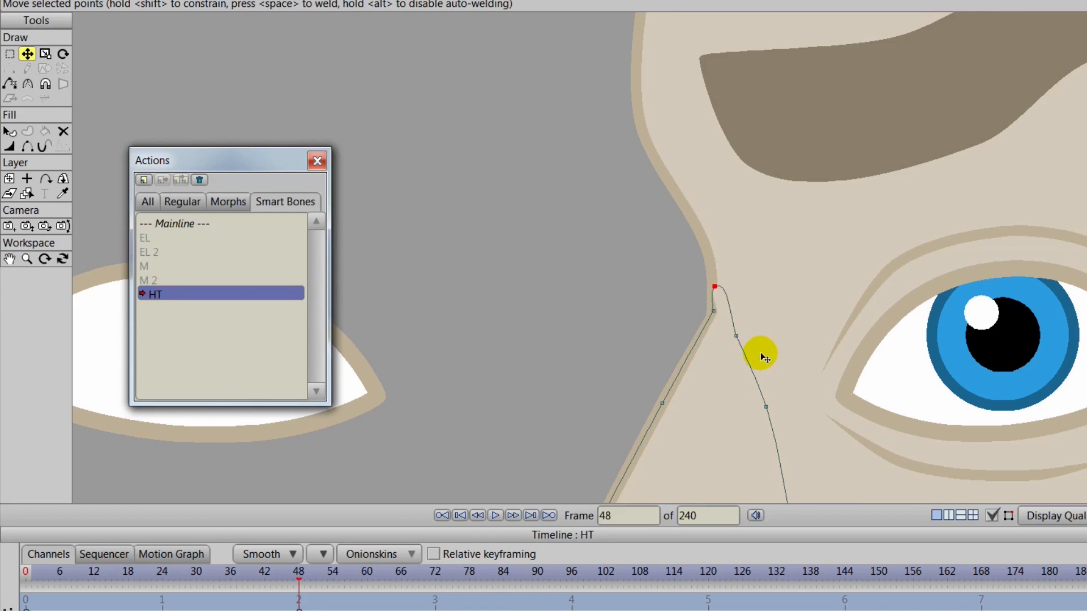
{"action": "scroll", "coordinate": [764, 342], "scroll_direction": "down", "scroll_amount": 2}
{"action": "left_click_drag", "start_coordinate": [765, 333], "coordinate": [788, 257]}
{"action": "scroll", "coordinate": [539, 477], "scroll_direction": "down", "scroll_amount": 2}
{"action": "left_click_drag", "start_coordinate": [538, 478], "coordinate": [483, 446]}
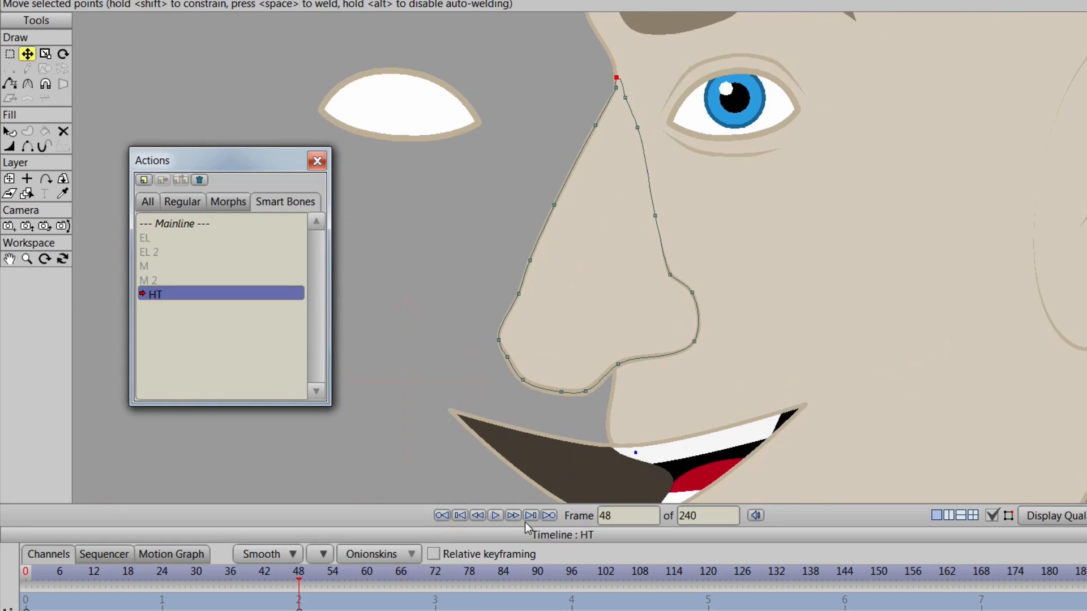
{"action": "scroll", "coordinate": [561, 401], "scroll_direction": "down", "scroll_amount": 3}
{"action": "left_click_drag", "start_coordinate": [560, 400], "coordinate": [530, 427]}
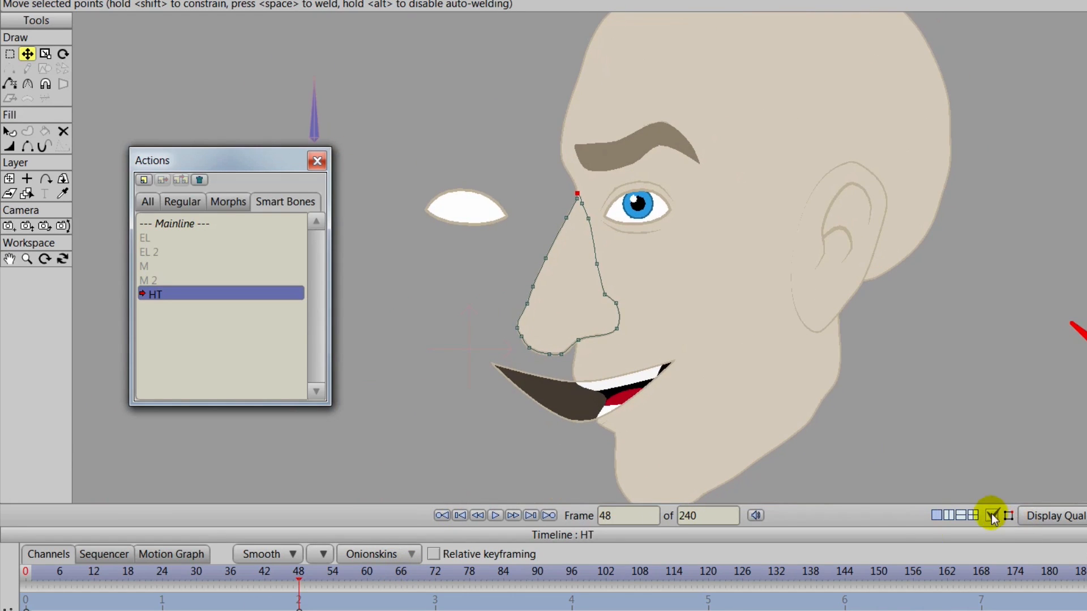
Step: Examine the nose bridge and nostril outlines with the path display turned off
{"action": "left_click", "coordinate": [992, 515]}
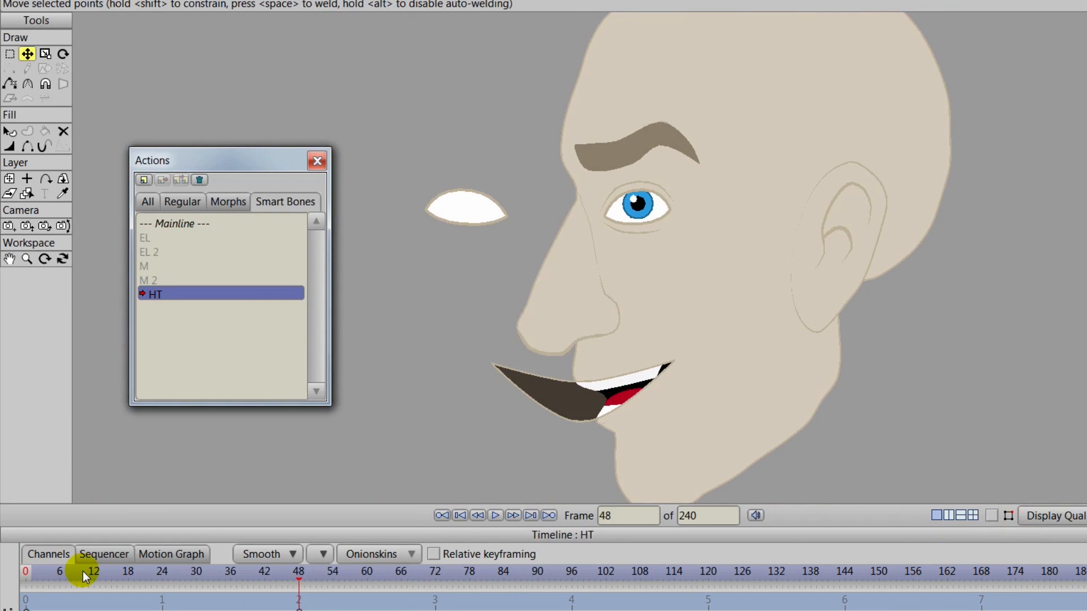
{"action": "scroll", "coordinate": [657, 334], "scroll_direction": "up", "scroll_amount": 6}
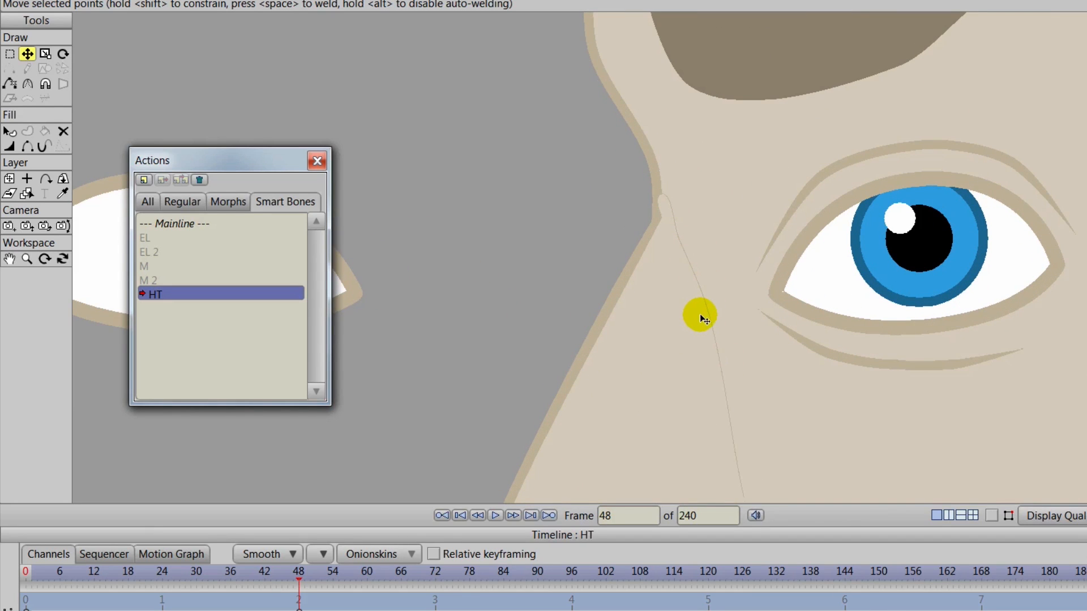
{"action": "key", "text": "ctrl+r"}
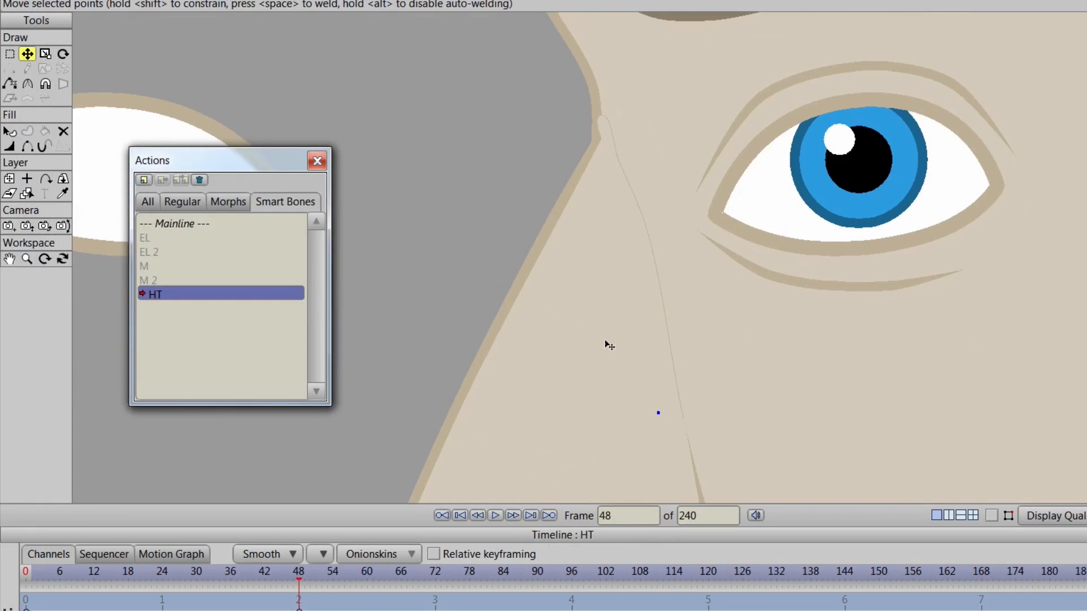
{"action": "left_click", "coordinate": [619, 292]}
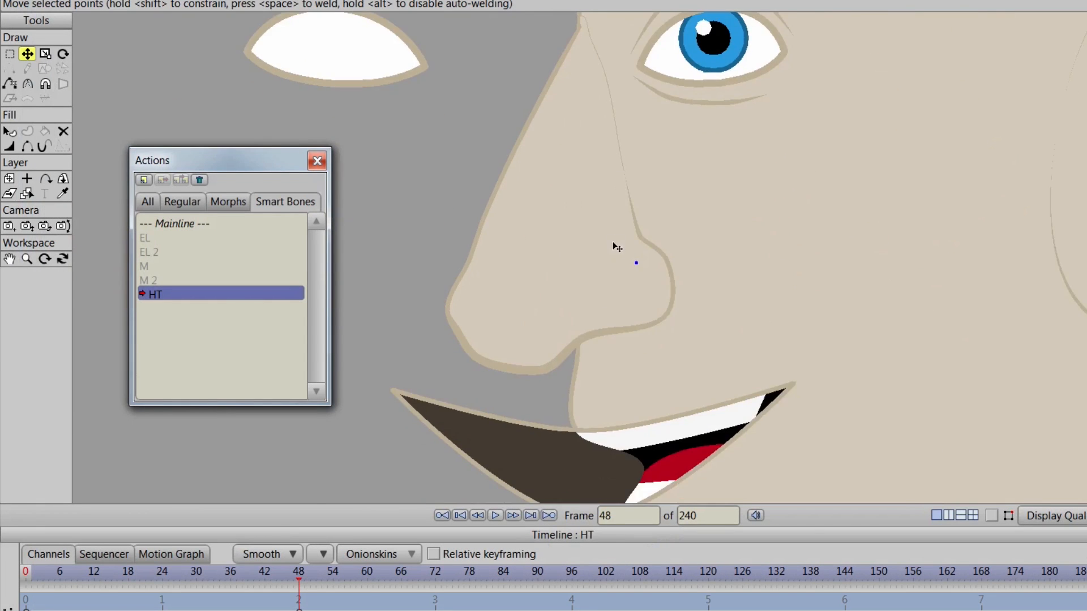
{"action": "scroll", "coordinate": [612, 244], "scroll_direction": "up", "scroll_amount": 3}
{"action": "left_click", "coordinate": [681, 249]}
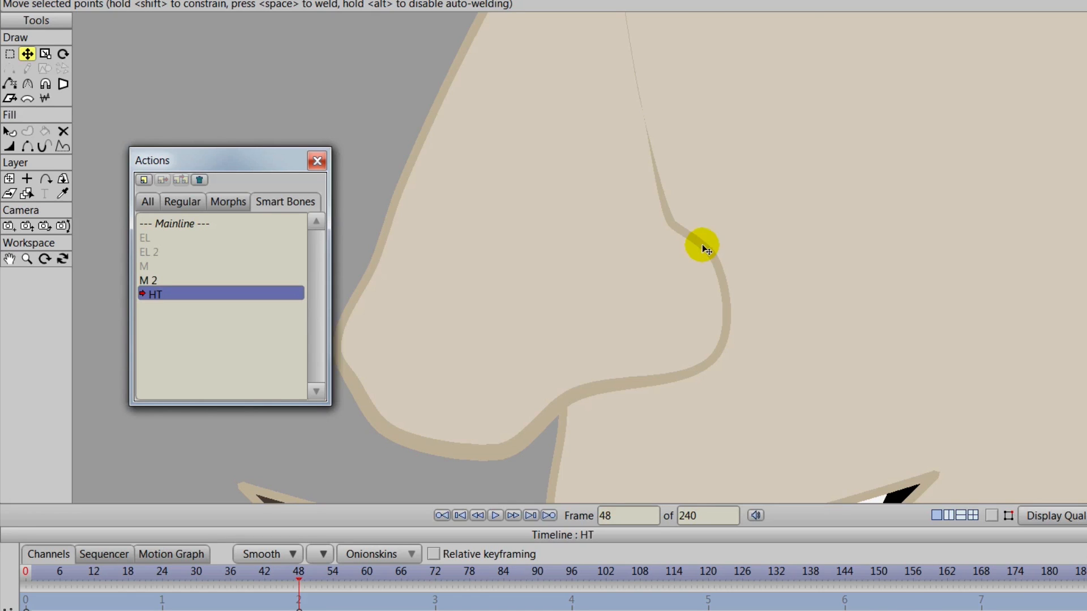
{"action": "scroll", "coordinate": [955, 446], "scroll_direction": "down", "scroll_amount": 2}
{"action": "left_click", "coordinate": [989, 519]}
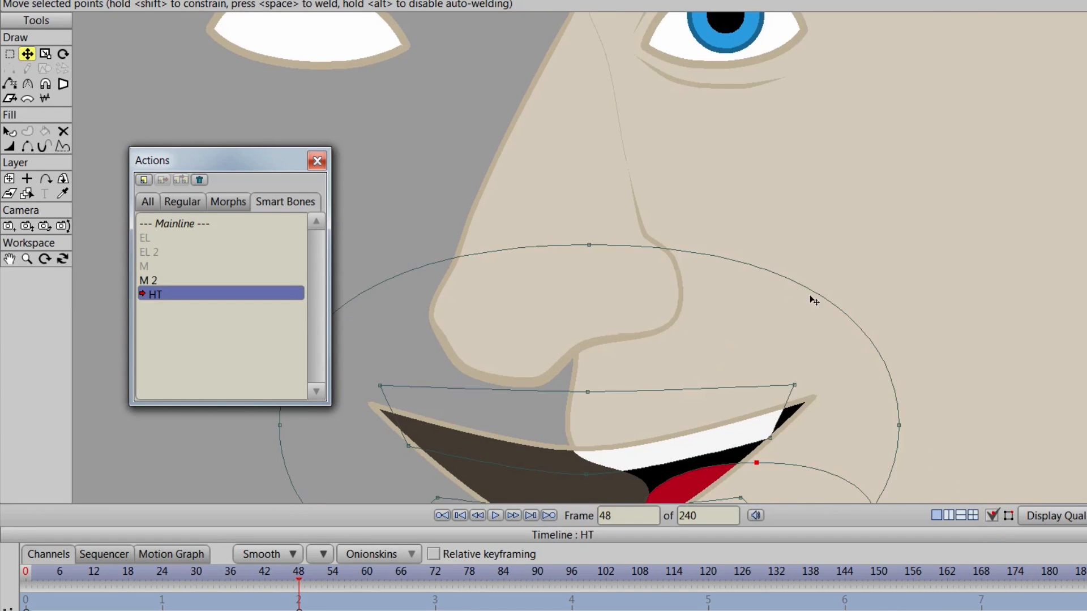
Step: Move the point on the rear edge of the Nose shape down to just above the nostril wing
{"action": "left_click", "coordinate": [647, 276]}
{"action": "mouse_move", "coordinate": [648, 279]}
{"action": "left_mouse_down"}
{"action": "mouse_move", "coordinate": [631, 216]}
{"action": "mouse_move", "coordinate": [641, 274]}
{"action": "left_mouse_up"}
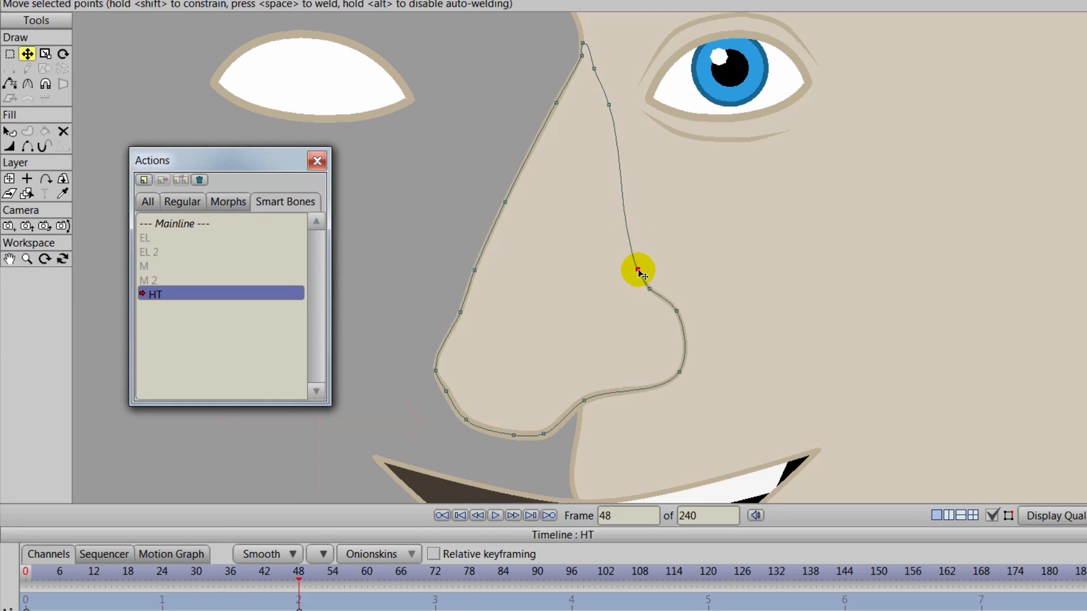
{"action": "scroll", "coordinate": [644, 279], "scroll_direction": "down", "scroll_amount": 5}
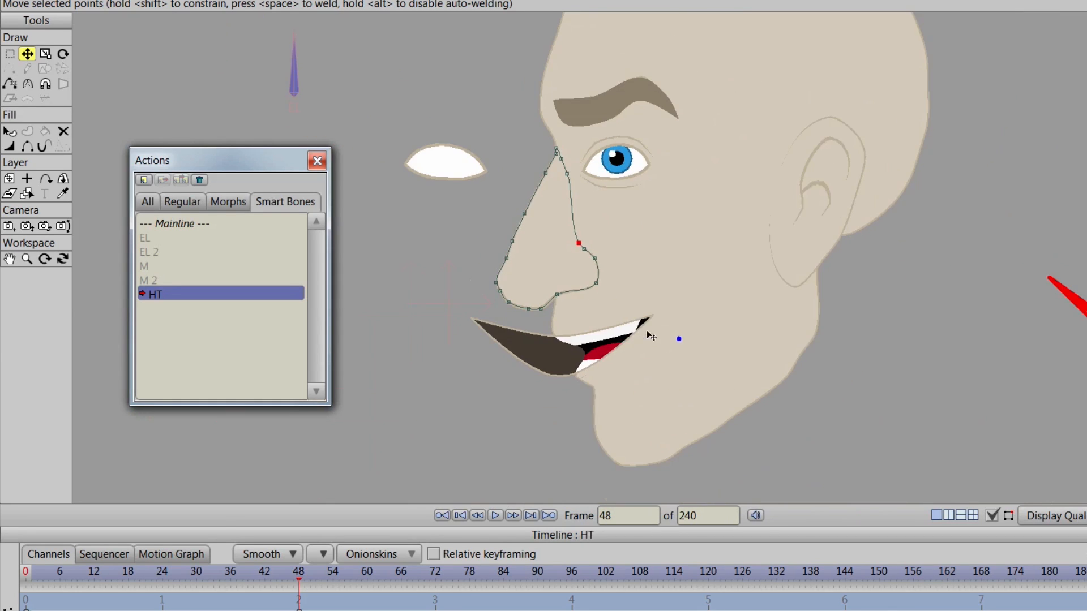
{"action": "left_click_drag", "start_coordinate": [643, 399], "coordinate": [665, 413]}
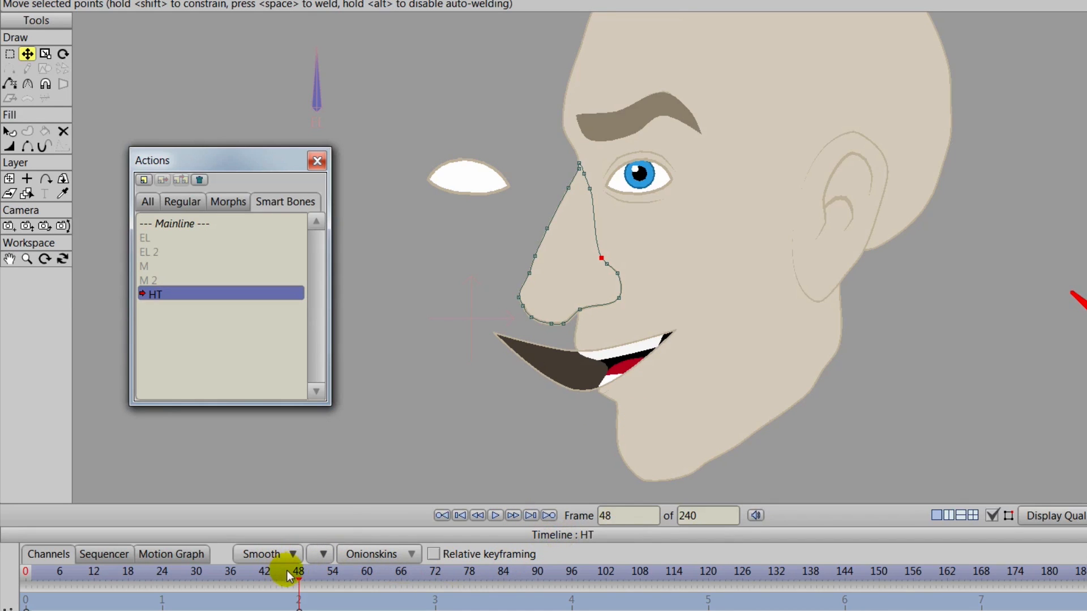
{"action": "left_click_drag", "start_coordinate": [670, 266], "coordinate": [705, 312]}
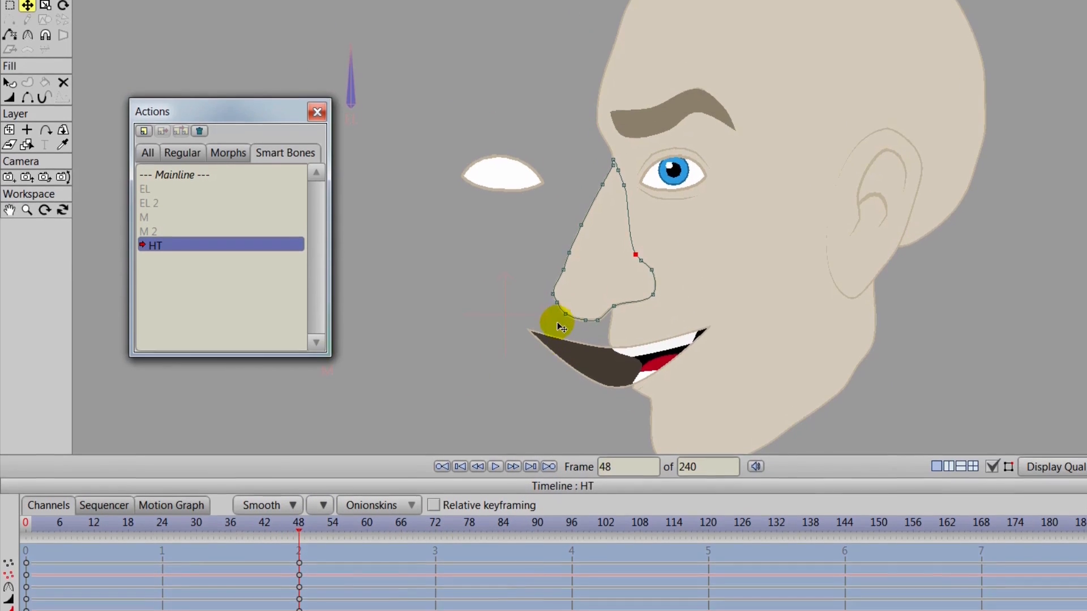
Step: At frame 24, narrow the far eye's shape on the eye Mask layer and shift it inward onto the face
{"action": "left_click_drag", "start_coordinate": [298, 521], "coordinate": [160, 529]}
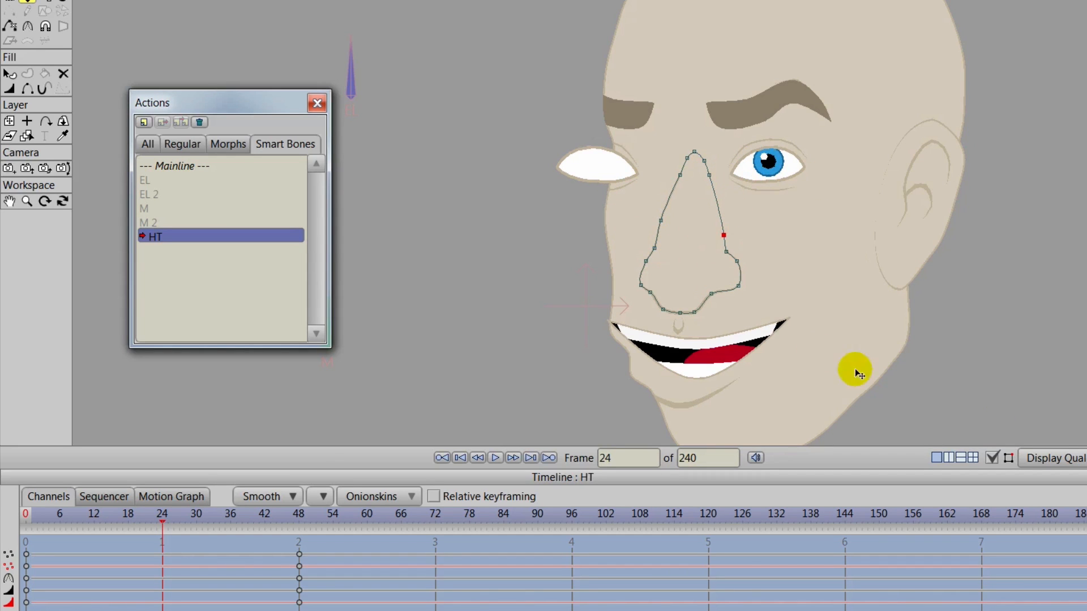
{"action": "left_click", "coordinate": [965, 416]}
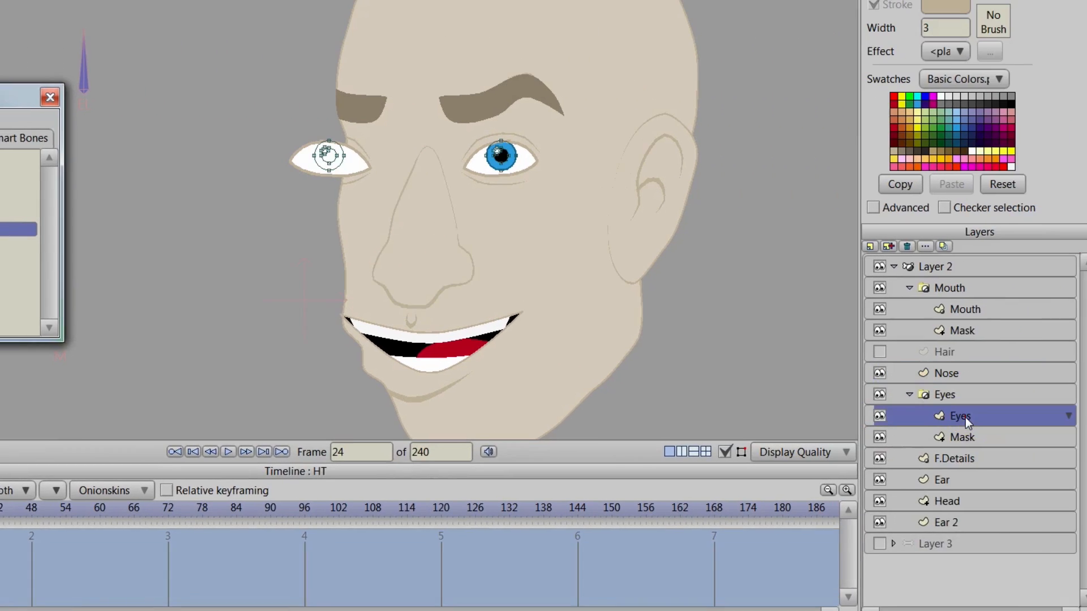
{"action": "left_click", "coordinate": [955, 438]}
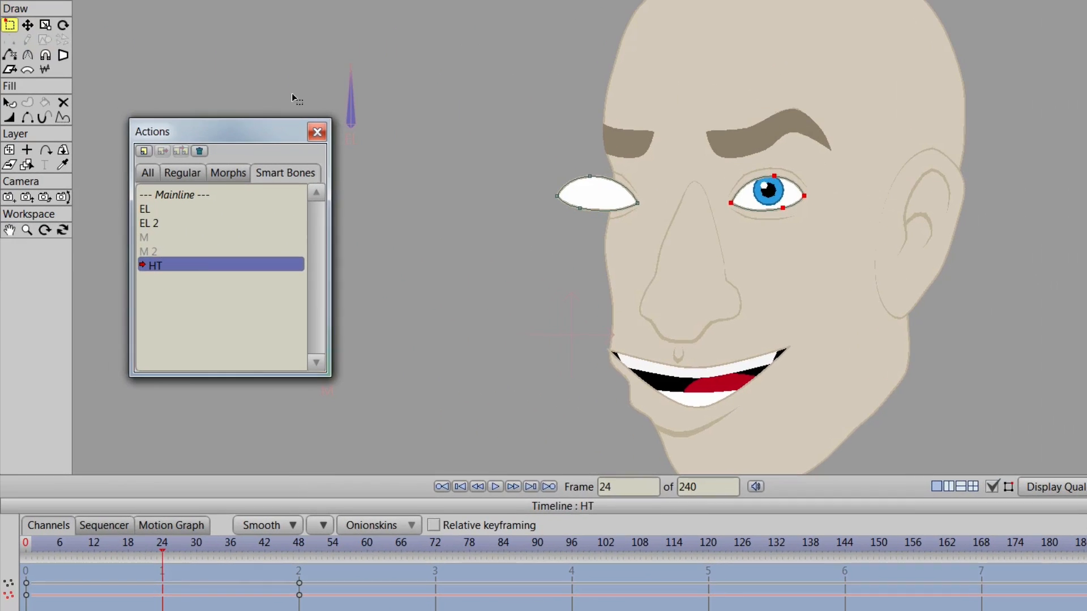
{"action": "left_click_drag", "start_coordinate": [288, 123], "coordinate": [348, 124]}
{"action": "left_click_drag", "start_coordinate": [627, 160], "coordinate": [624, 159]}
{"action": "left_click", "coordinate": [45, 24]}
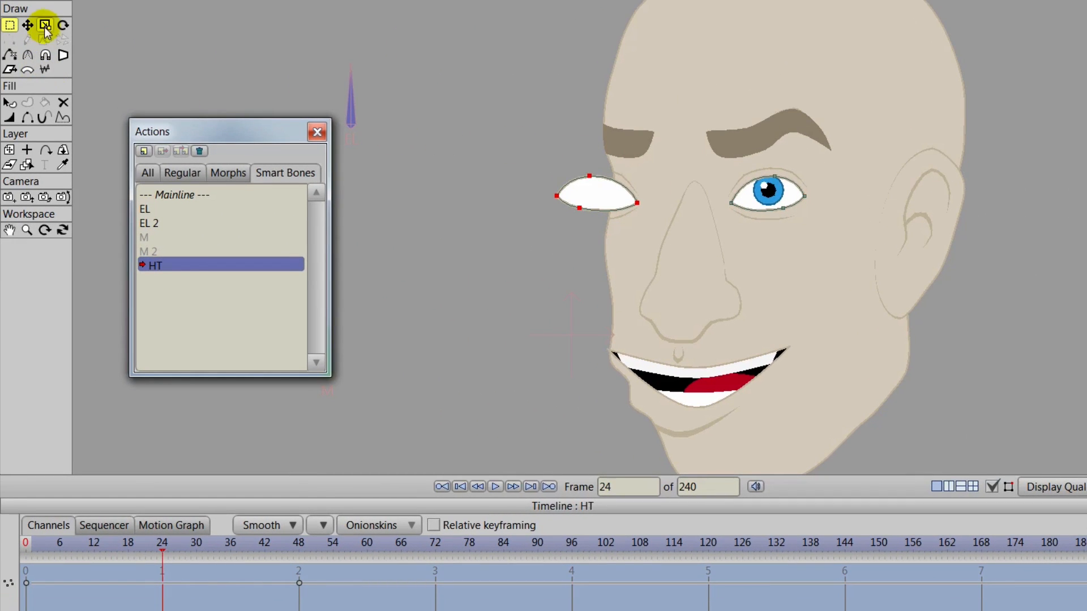
{"action": "left_click_drag", "start_coordinate": [557, 194], "coordinate": [629, 206]}
{"action": "left_click", "coordinate": [27, 26]}
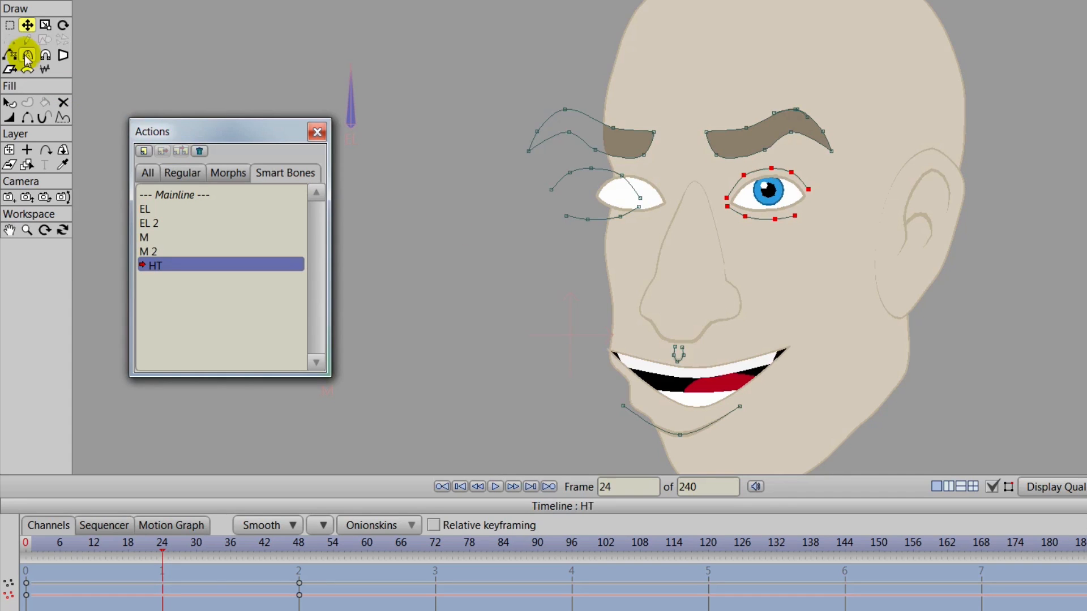
Step: Narrow the far eye's crease lines on the F.Details layer and move them around the repositioned eye at frame 24
{"action": "left_click", "coordinate": [7, 27]}
{"action": "mouse_move", "coordinate": [595, 162]}
{"action": "left_mouse_down"}
{"action": "mouse_move", "coordinate": [651, 239]}
{"action": "mouse_move", "coordinate": [659, 184]}
{"action": "left_mouse_up"}
{"action": "left_click", "coordinate": [45, 25]}
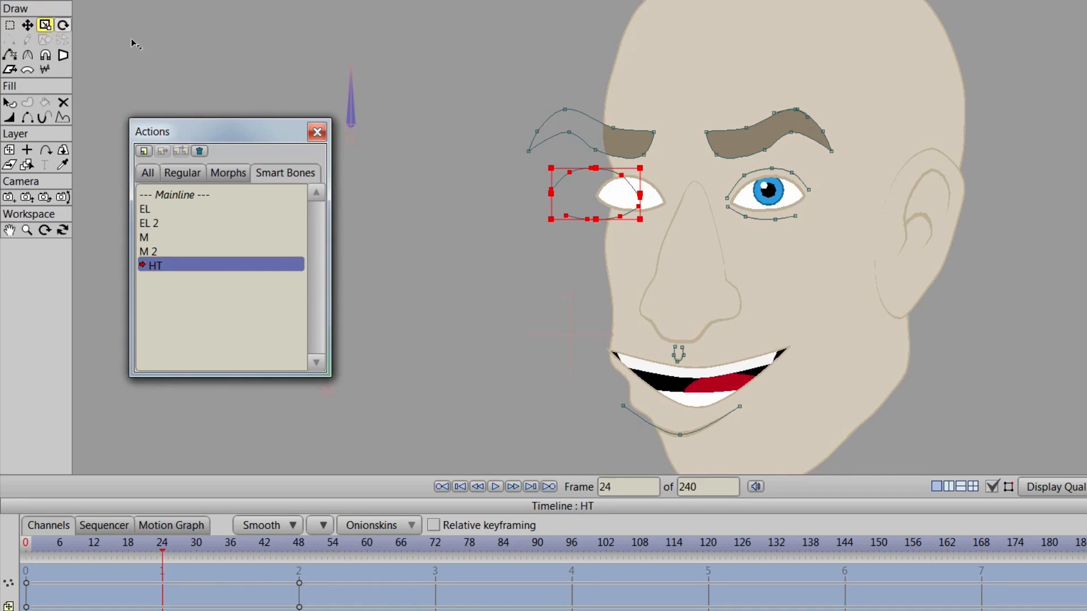
{"action": "left_click", "coordinate": [27, 25]}
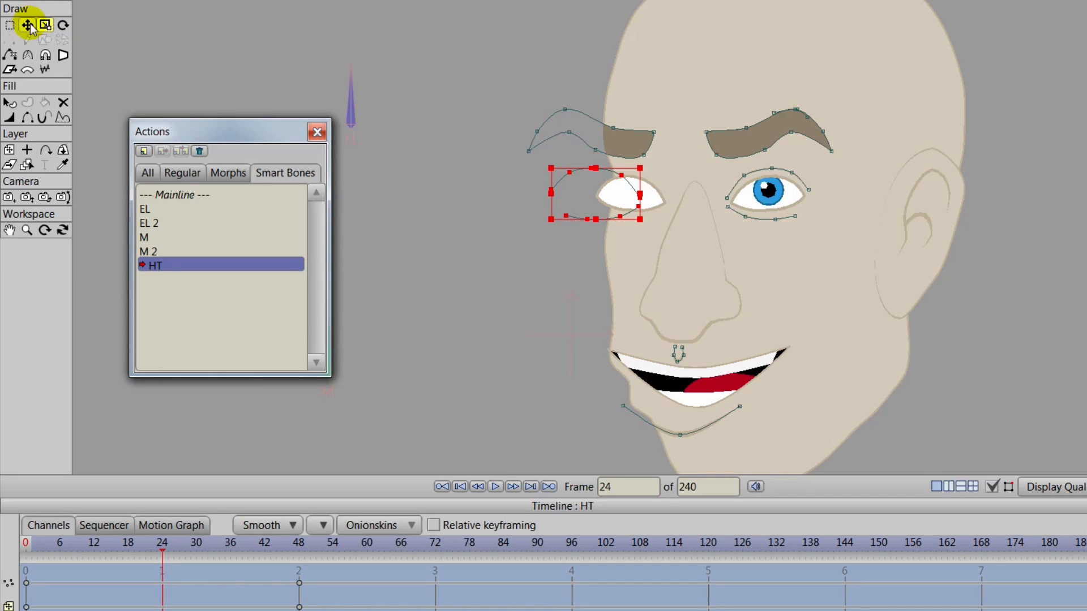
{"action": "mouse_move", "coordinate": [579, 175]}
{"action": "left_mouse_down"}
{"action": "mouse_move", "coordinate": [610, 175]}
{"action": "mouse_move", "coordinate": [578, 194]}
{"action": "mouse_move", "coordinate": [593, 194]}
{"action": "left_mouse_up"}
{"action": "left_click", "coordinate": [46, 25]}
{"action": "left_click", "coordinate": [27, 25]}
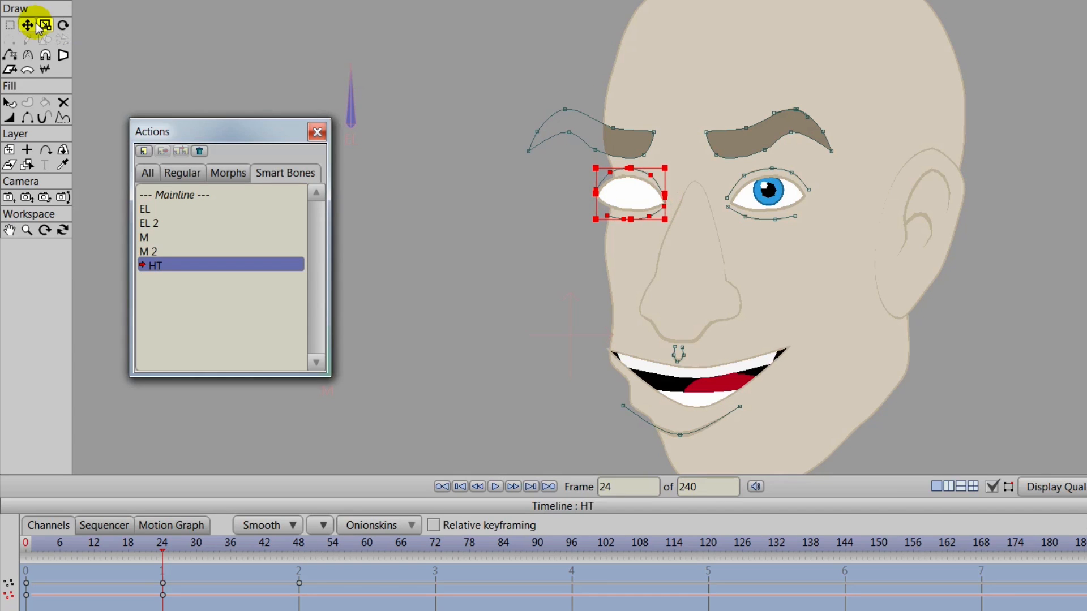
Step: Adjust the end points of the far eye's creases and shift the far eyebrow slightly inward at frame 24
{"action": "scroll", "coordinate": [447, 178], "scroll_direction": "up", "scroll_amount": 2}
{"action": "left_click_drag", "start_coordinate": [649, 218], "coordinate": [651, 221]}
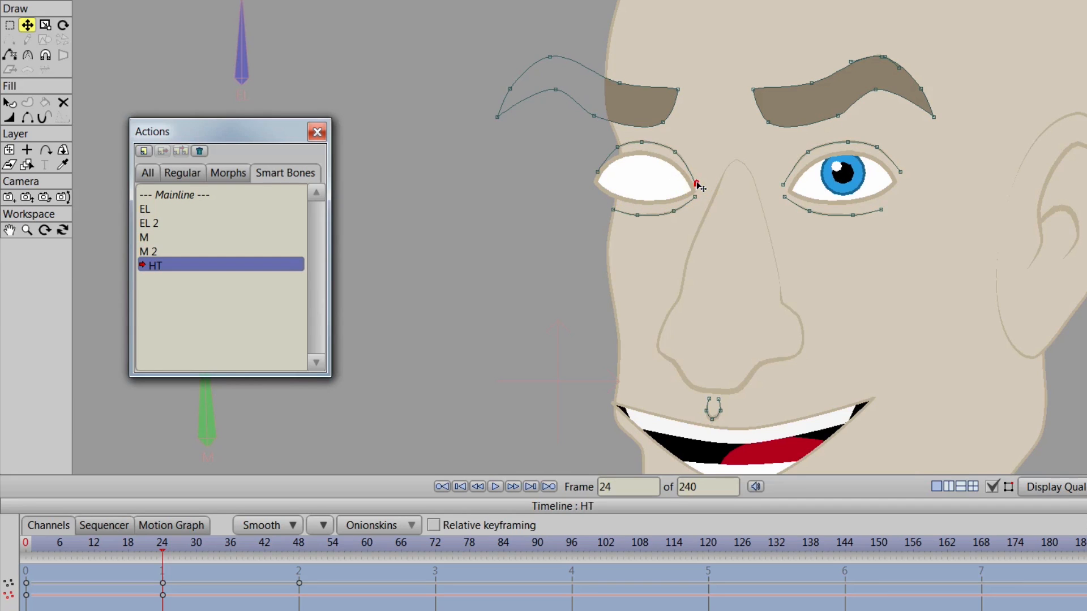
{"action": "left_click_drag", "start_coordinate": [697, 180], "coordinate": [694, 198]}
{"action": "left_click_drag", "start_coordinate": [598, 172], "coordinate": [591, 168]}
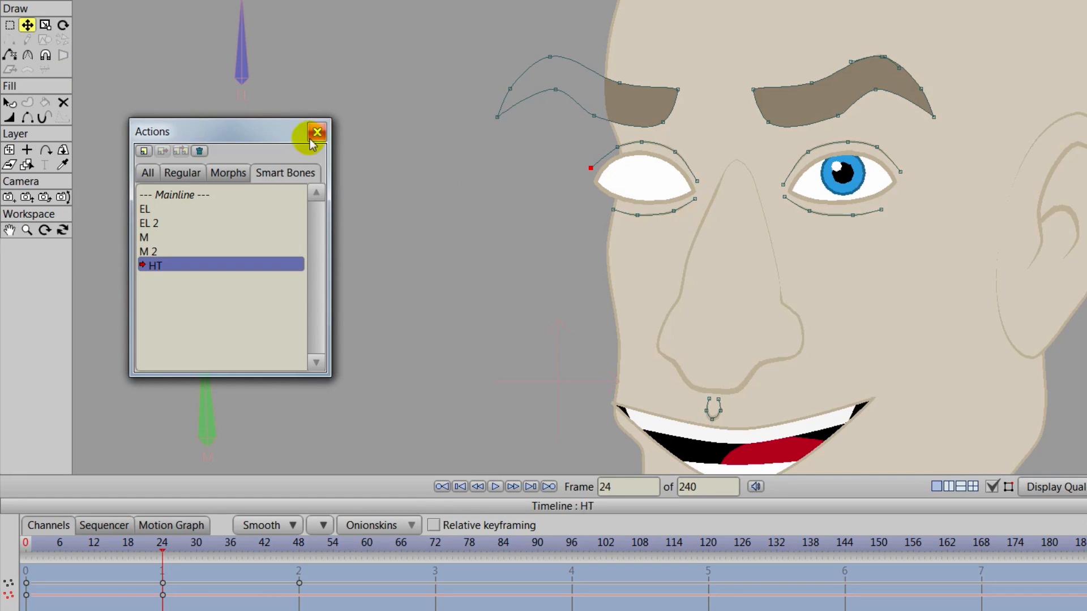
{"action": "double_click", "coordinate": [676, 113]}
{"action": "left_click_drag", "start_coordinate": [676, 113], "coordinate": [691, 114]}
Step: At frame 48, shift the far eyebrow, eye creases and eye Mask shape inward toward the nose bridge
{"action": "left_click_drag", "start_coordinate": [164, 554], "coordinate": [298, 573]}
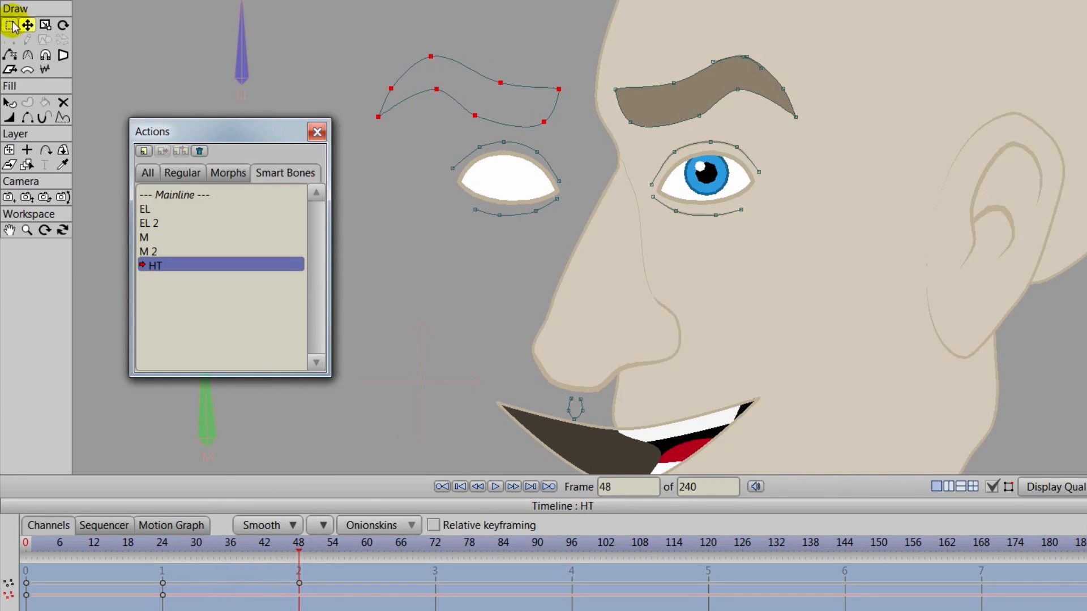
{"action": "mouse_move", "coordinate": [393, 233]}
{"action": "left_mouse_down"}
{"action": "mouse_move", "coordinate": [599, 201]}
{"action": "mouse_move", "coordinate": [442, 13]}
{"action": "left_mouse_up"}
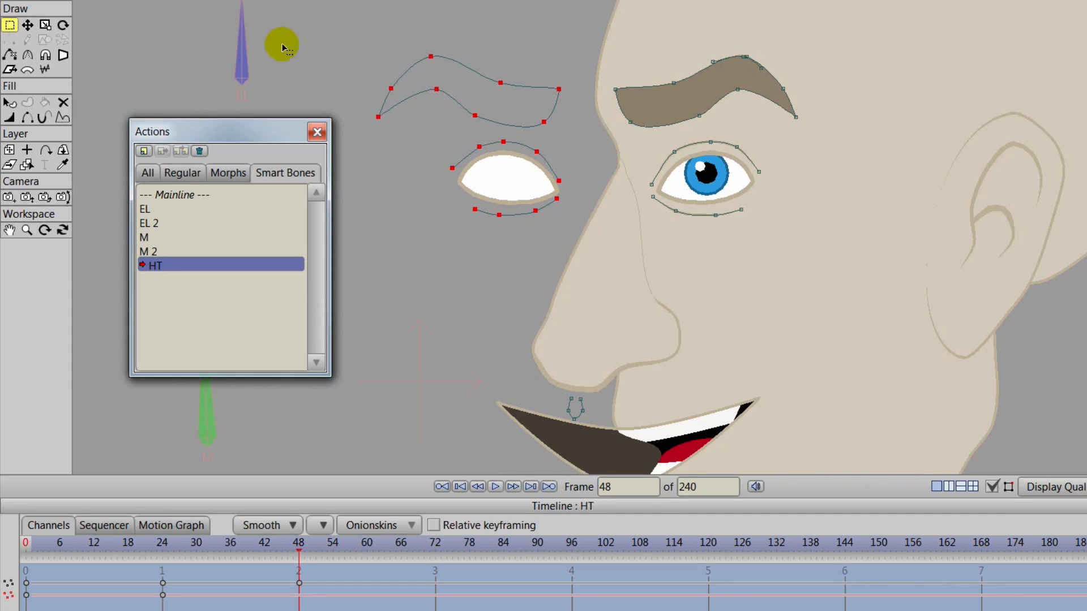
{"action": "left_click", "coordinate": [27, 25]}
{"action": "left_click_drag", "start_coordinate": [502, 116], "coordinate": [533, 121]}
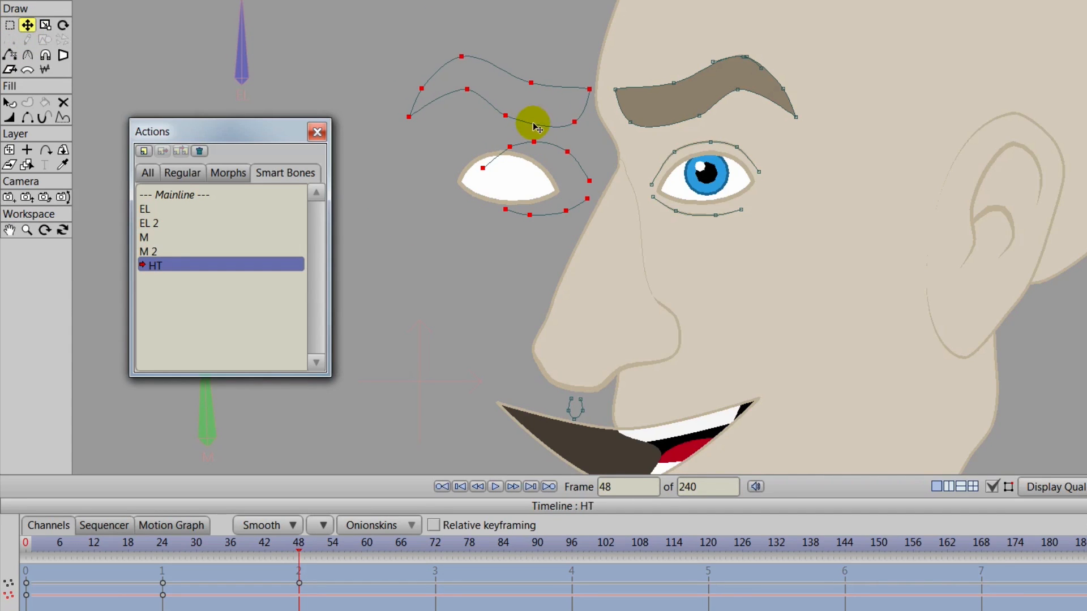
{"action": "right_click", "coordinate": [548, 177], "text": "ctrl+alt"}
{"action": "left_click_drag", "start_coordinate": [477, 163], "coordinate": [506, 172]}
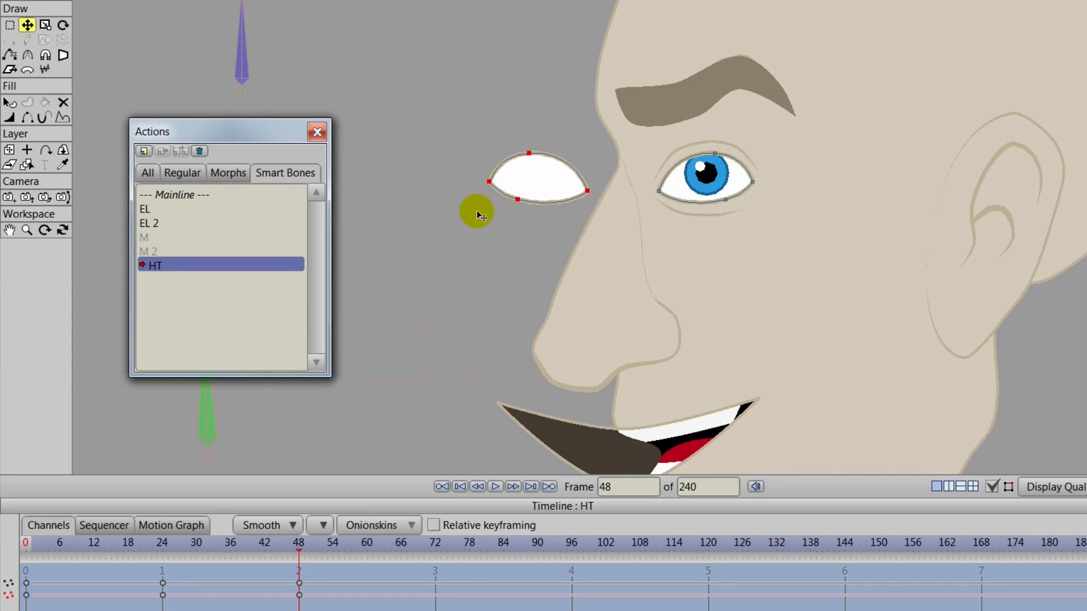
Step: Return to frame 24 and move the far iris and pupil on the Eyes layer into the middle of the far eye
{"action": "left_click_drag", "start_coordinate": [298, 542], "coordinate": [161, 559]}
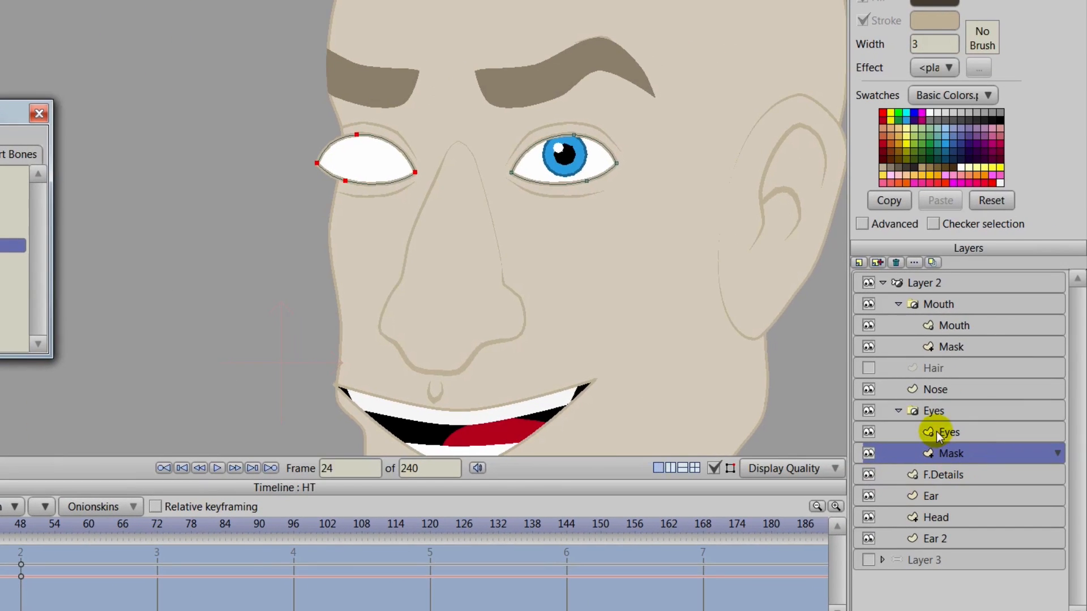
{"action": "left_click", "coordinate": [937, 433]}
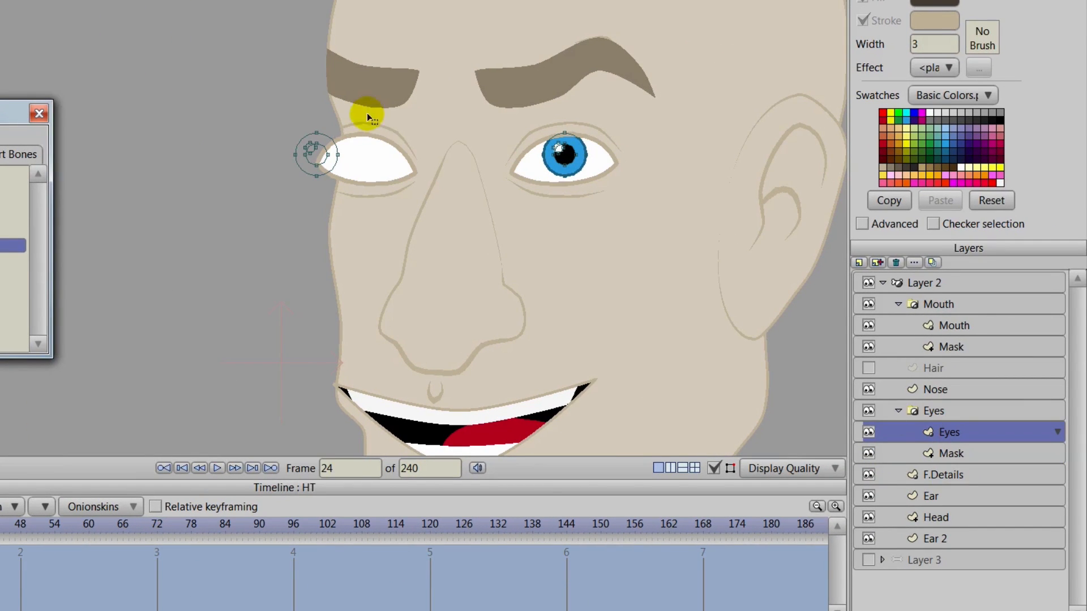
{"action": "mouse_move", "coordinate": [367, 118]}
{"action": "left_mouse_down"}
{"action": "mouse_move", "coordinate": [266, 170]}
{"action": "mouse_move", "coordinate": [356, 124]}
{"action": "left_mouse_up"}
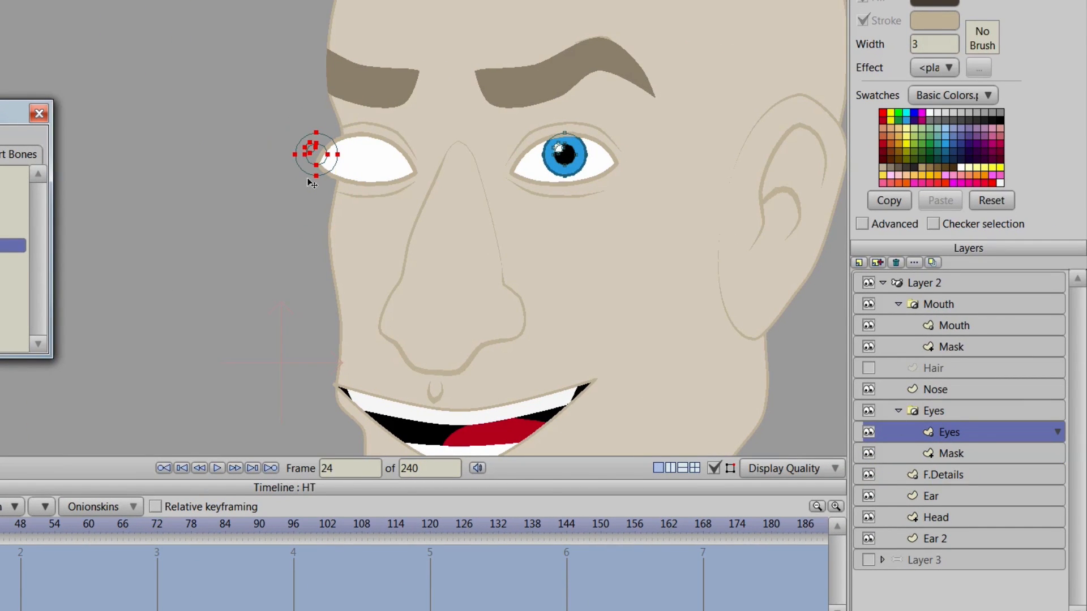
{"action": "left_click_drag", "start_coordinate": [333, 168], "coordinate": [384, 180]}
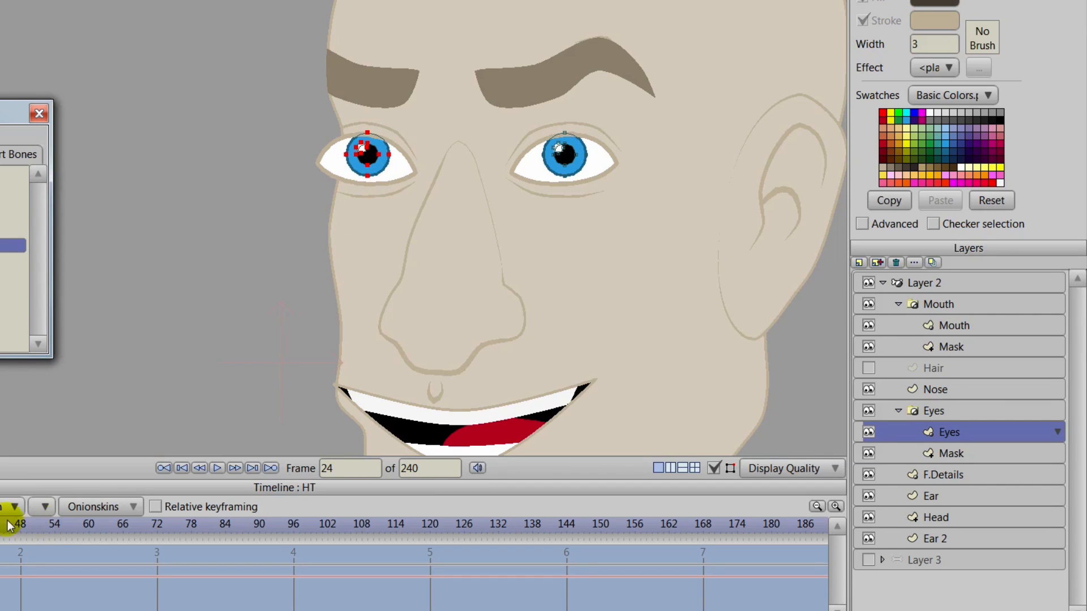
Step: At frame 36, shift the far iris and the far eye's Mask shape inward to the nose bridge, ready for scaling
{"action": "left_click_drag", "start_coordinate": [164, 515], "coordinate": [232, 542]}
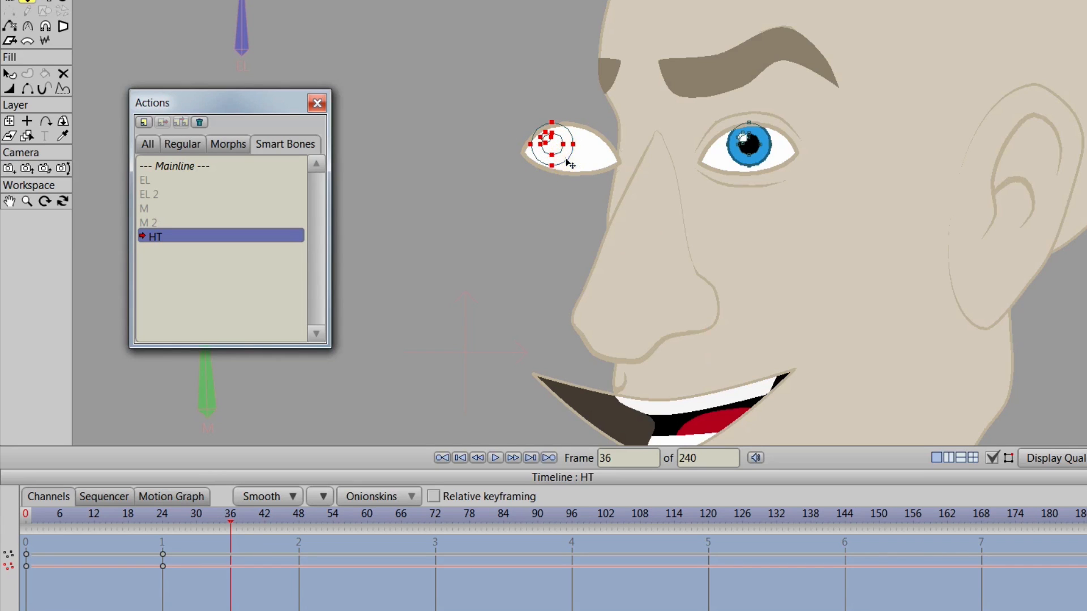
{"action": "left_click_drag", "start_coordinate": [567, 163], "coordinate": [650, 227]}
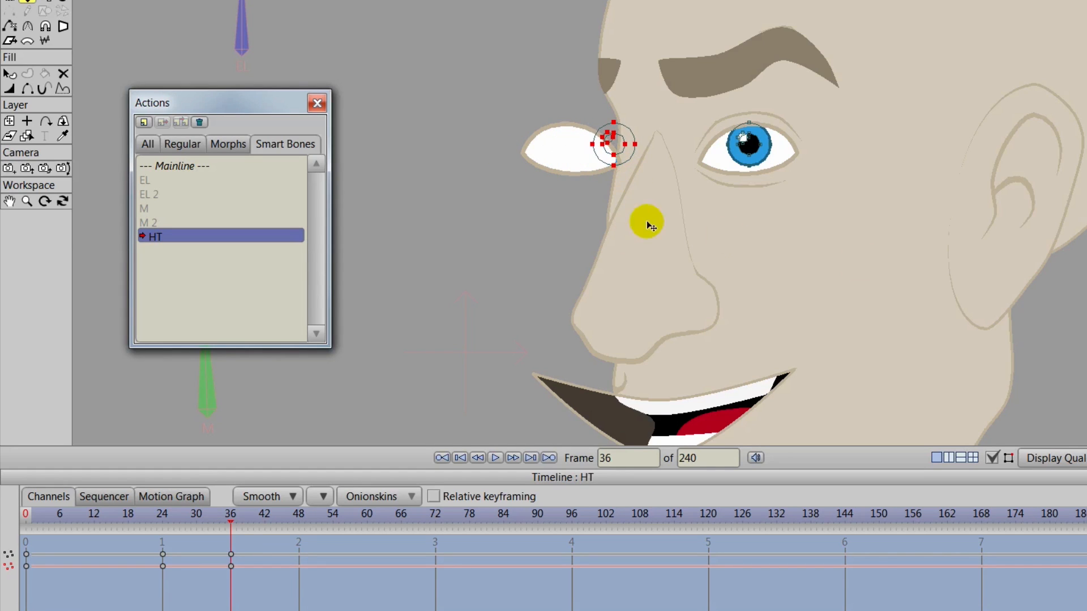
{"action": "left_click", "coordinate": [578, 178]}
{"action": "left_click_drag", "start_coordinate": [559, 149], "coordinate": [612, 159]}
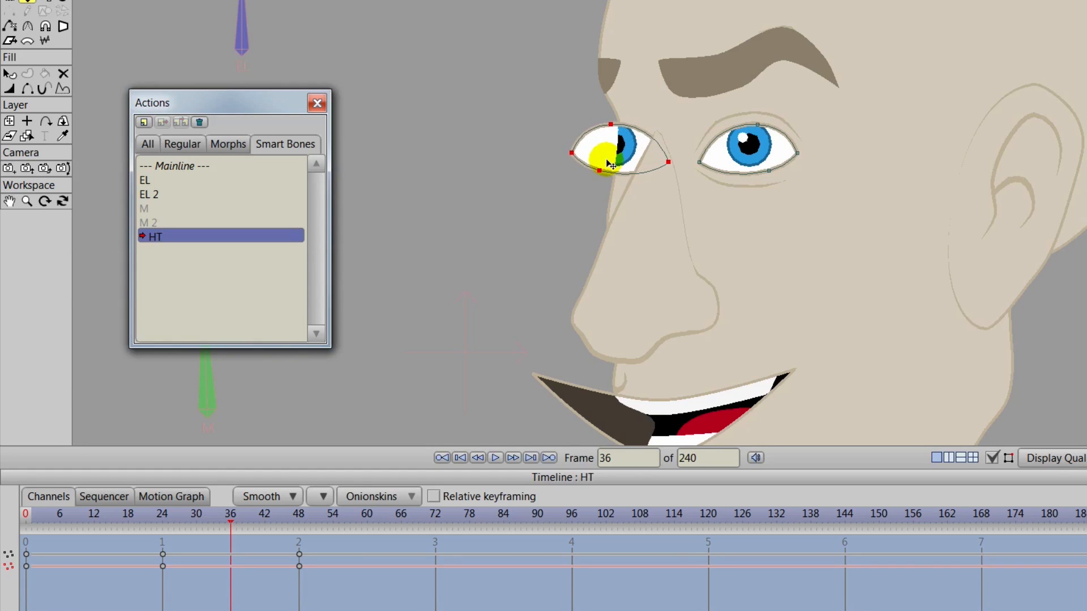
{"action": "left_click", "coordinate": [49, 3]}
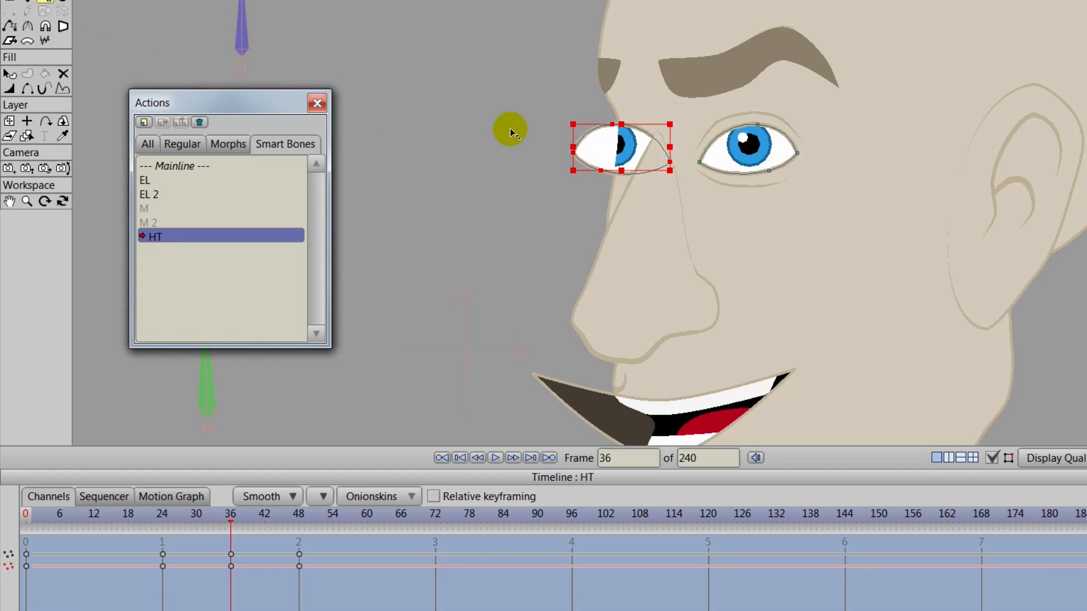
Step: At frame 36, narrow the far eye's outline and shift the far eyebrow and eyelid creases toward the nose
{"action": "left_click_drag", "start_coordinate": [574, 147], "coordinate": [583, 150]}
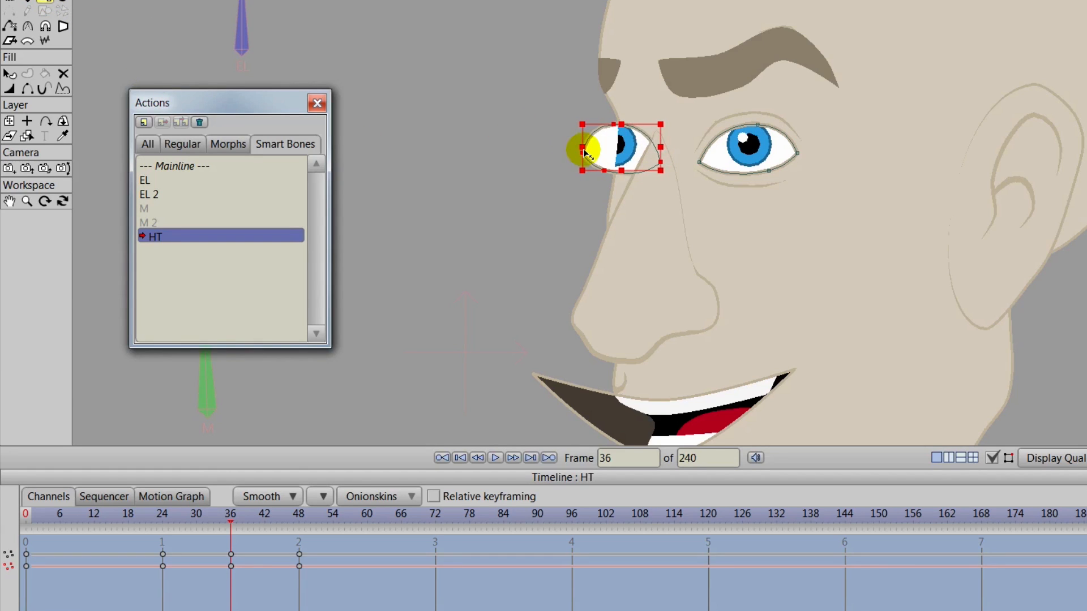
{"action": "left_click", "coordinate": [1084, 340]}
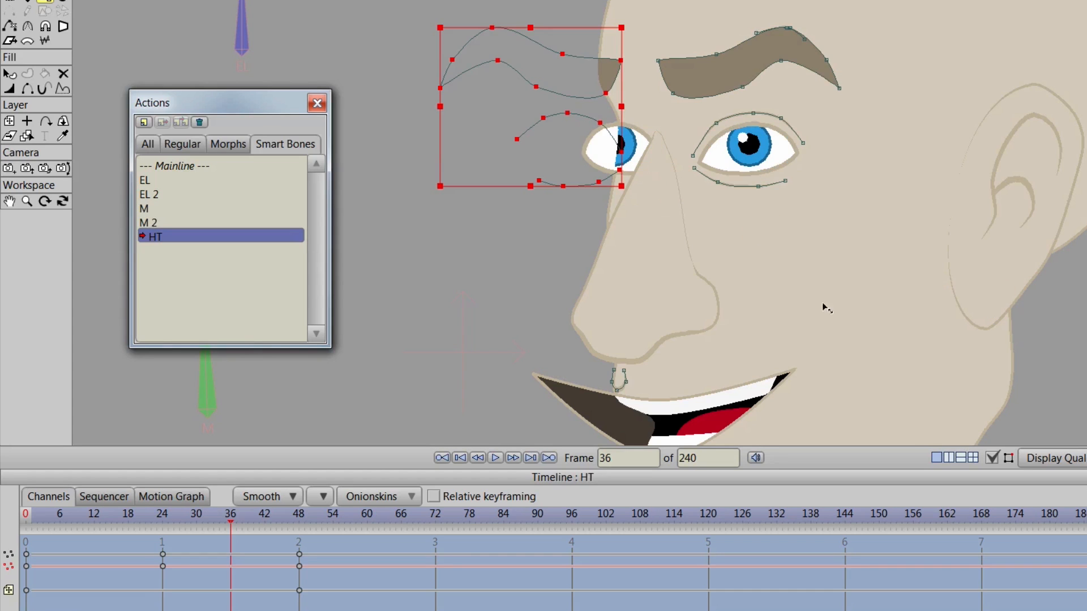
{"action": "left_click", "coordinate": [18, 3]}
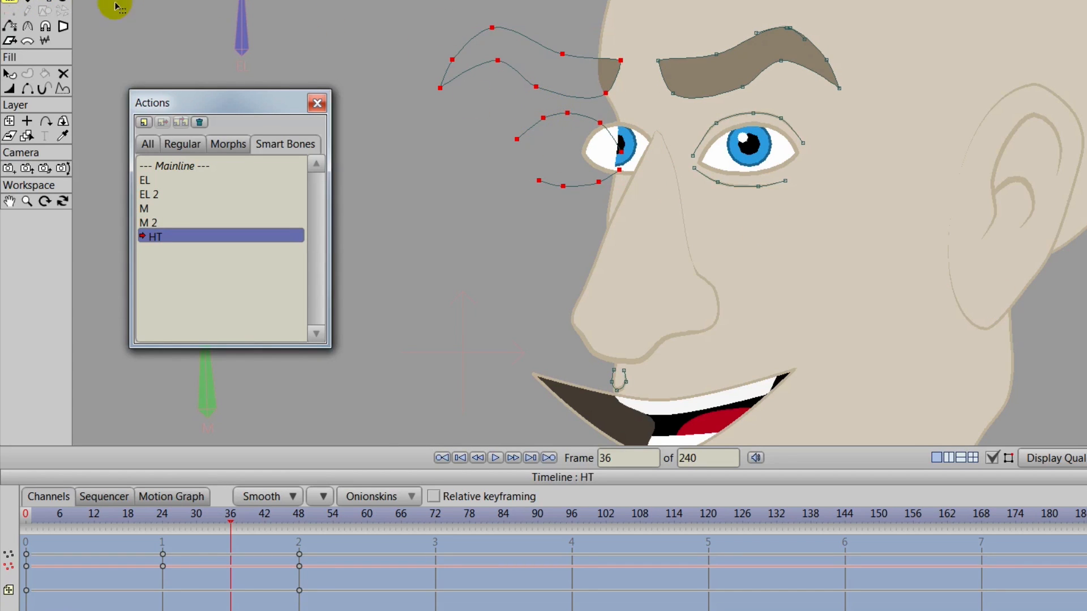
{"action": "left_click", "coordinate": [559, 93]}
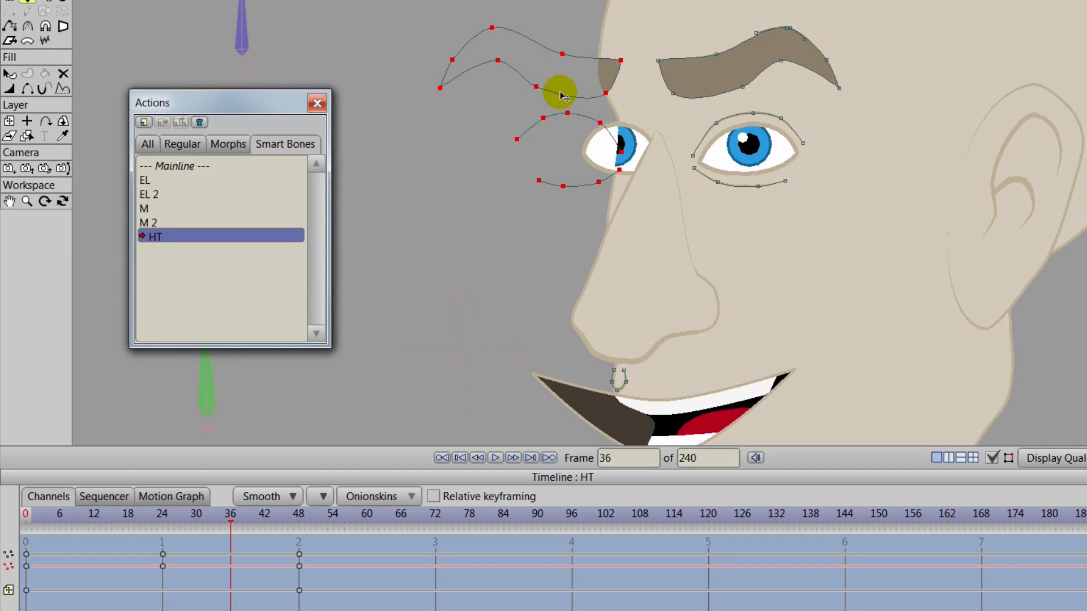
{"action": "left_click_drag", "start_coordinate": [560, 92], "coordinate": [577, 97]}
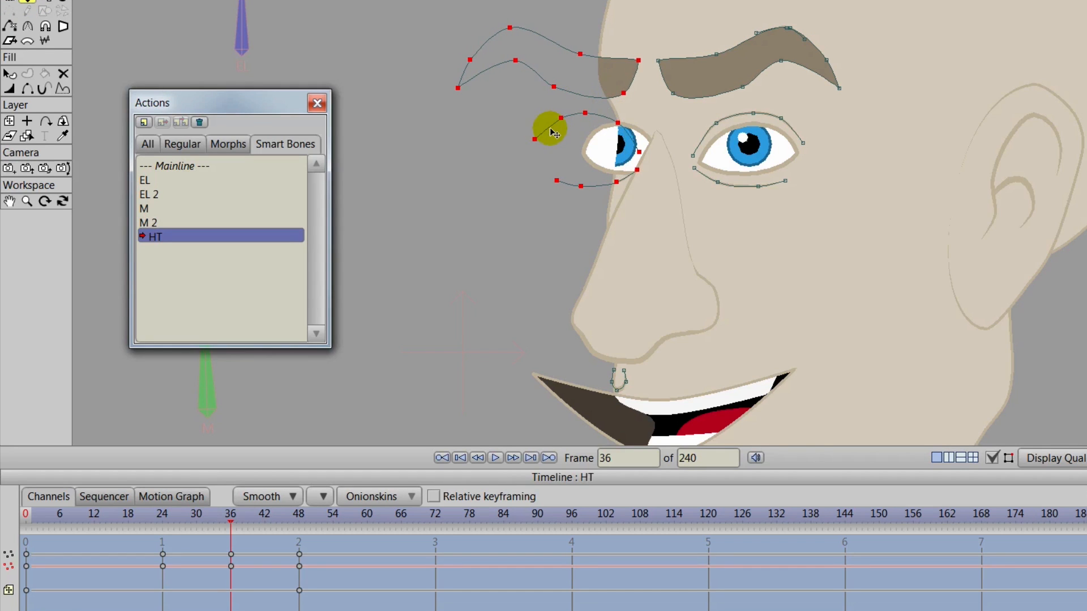
{"action": "left_click_drag", "start_coordinate": [554, 133], "coordinate": [572, 135]}
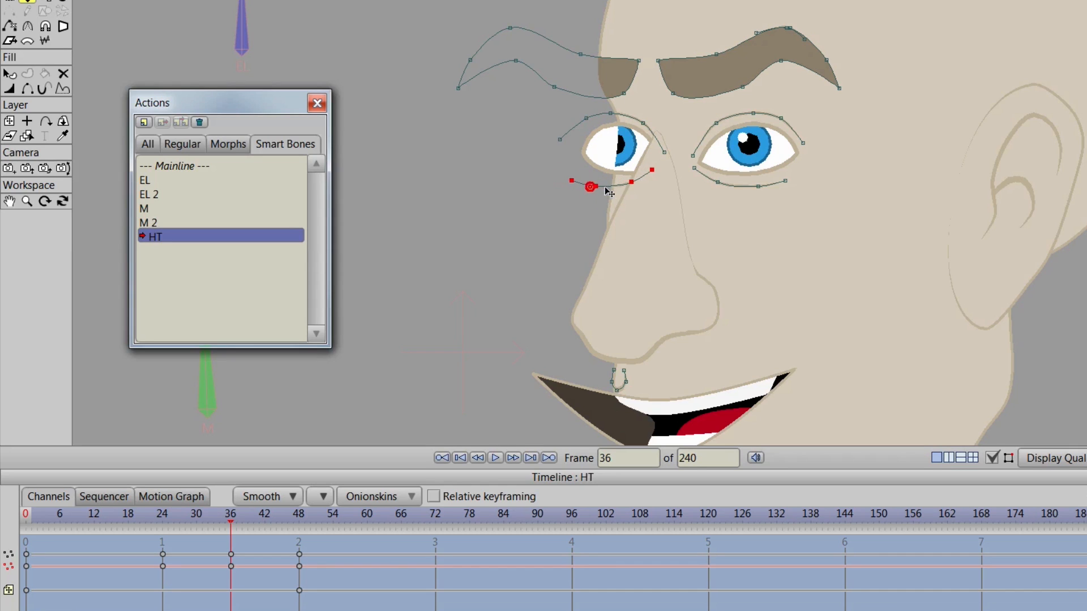
{"action": "left_click_drag", "start_coordinate": [604, 188], "coordinate": [608, 188]}
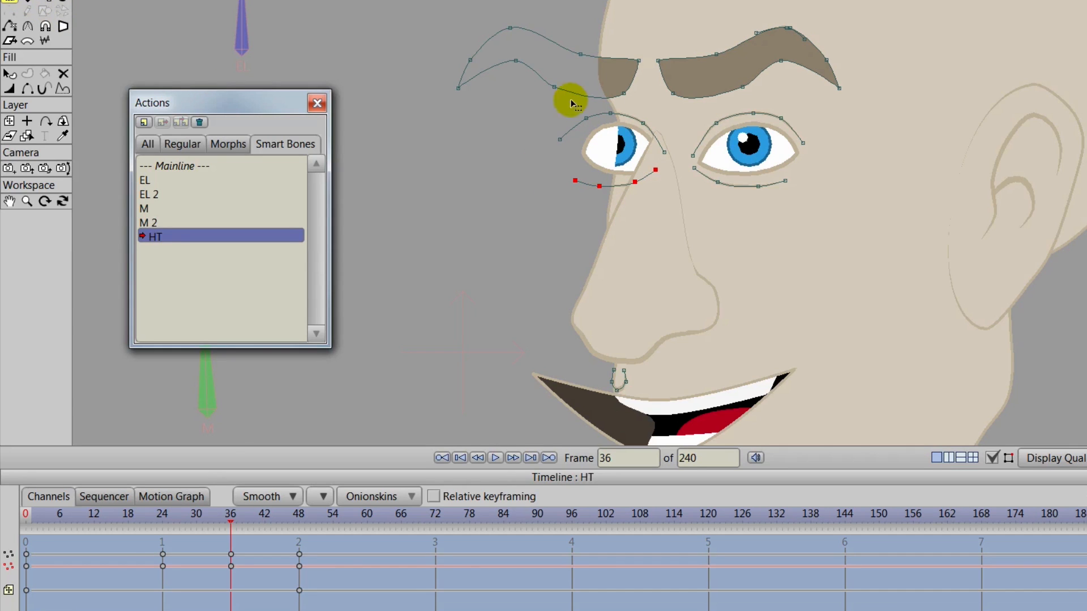
Step: Select both creases around the far eye, narrow them horizontally and align them with the eye at frame 36
{"action": "mouse_move", "coordinate": [538, 194]}
{"action": "left_mouse_down"}
{"action": "mouse_move", "coordinate": [684, 165]}
{"action": "mouse_move", "coordinate": [616, 102]}
{"action": "left_mouse_up"}
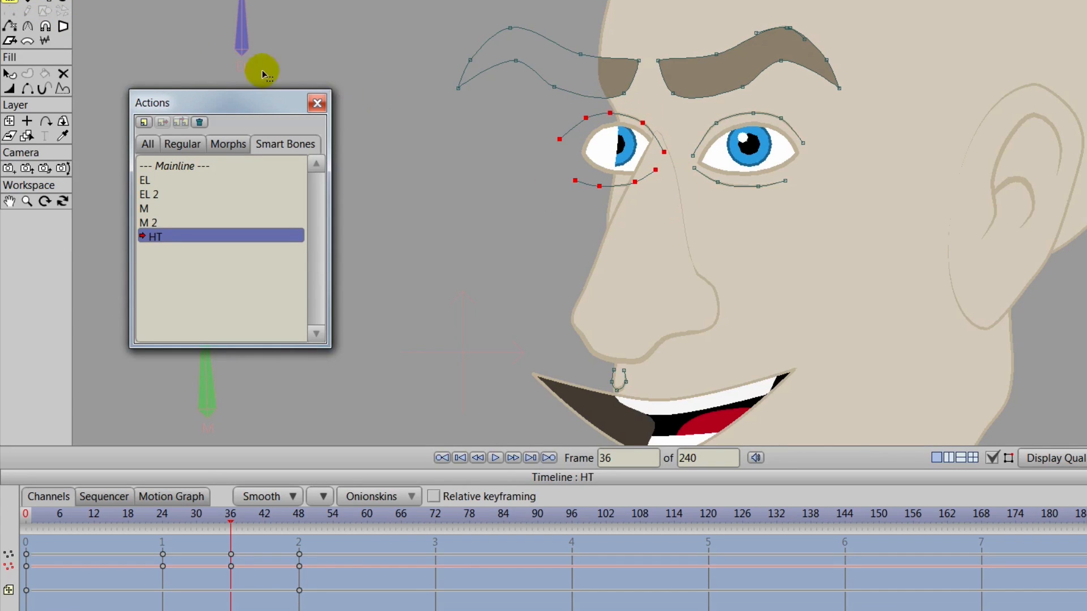
{"action": "key", "text": "t"}
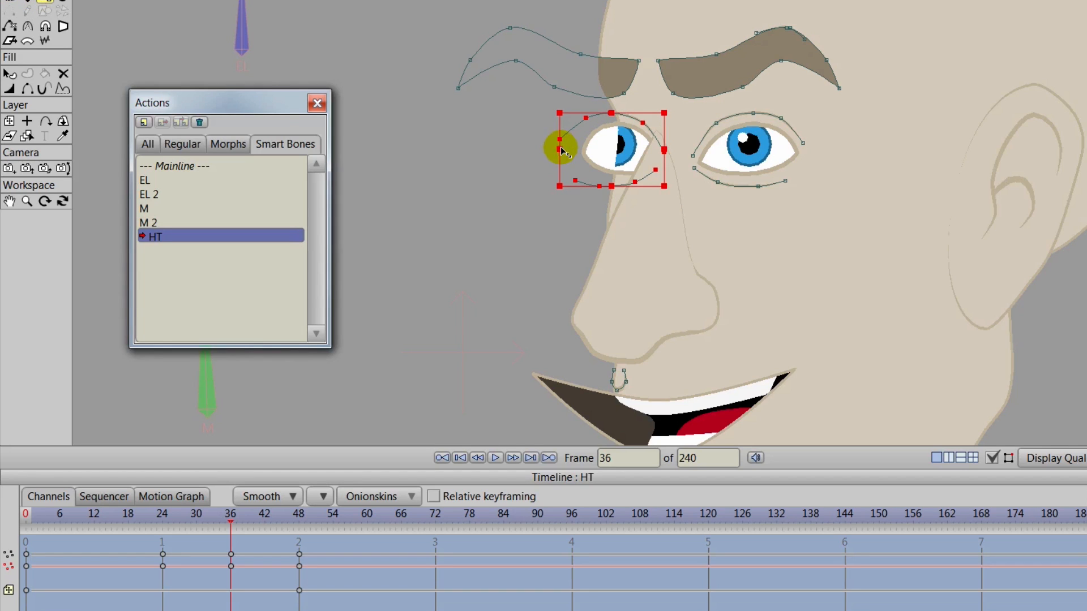
{"action": "left_click_drag", "start_coordinate": [561, 149], "coordinate": [571, 150]}
{"action": "left_click", "coordinate": [30, 5]}
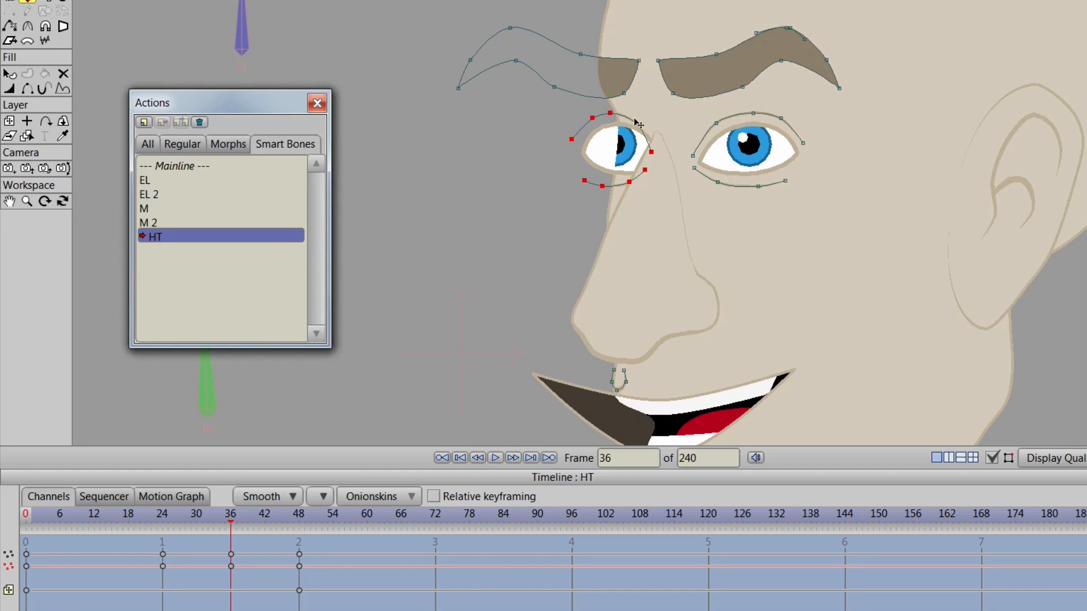
{"action": "left_click_drag", "start_coordinate": [614, 185], "coordinate": [623, 185]}
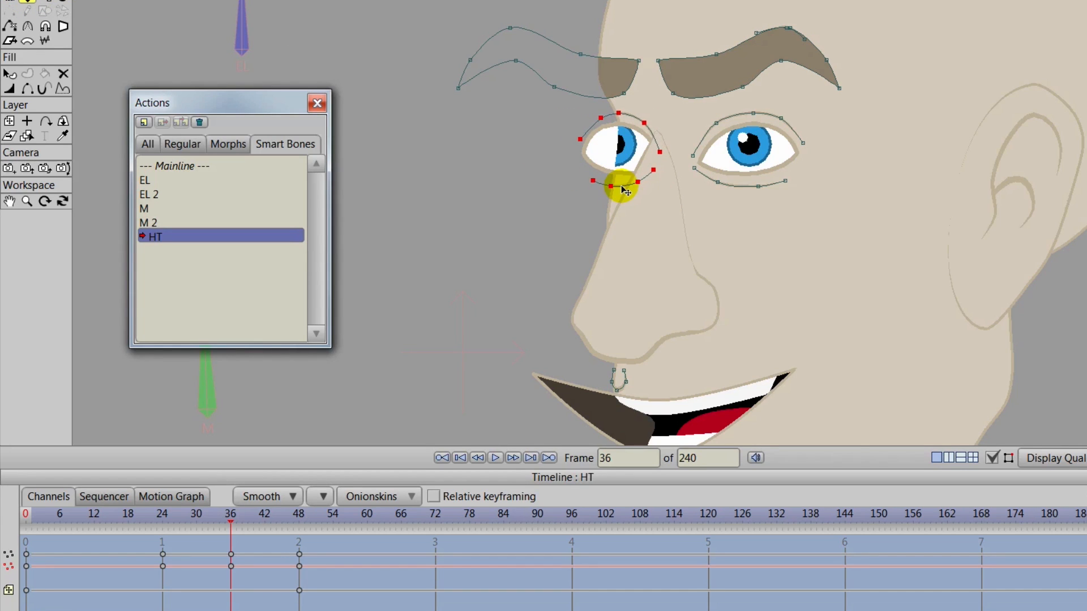
{"action": "scroll", "coordinate": [806, 203], "scroll_direction": "down", "scroll_amount": 2}
{"action": "scroll", "coordinate": [806, 202], "scroll_direction": "down", "scroll_amount": 2}
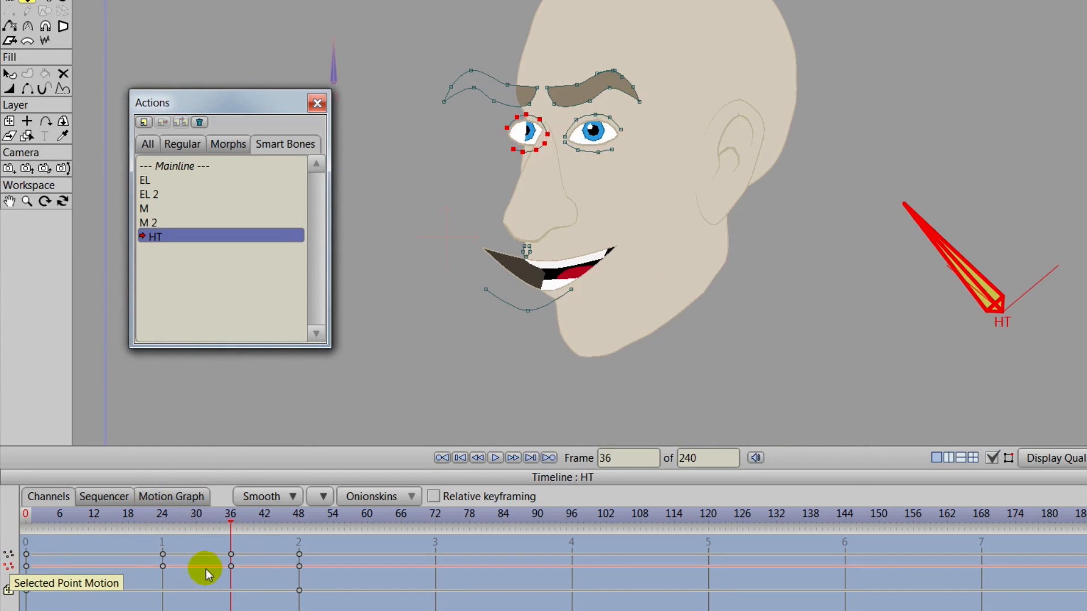
Step: At frame 42, shift the far eye's pupil, white outline and surrounding creases toward the nose
{"action": "left_click_drag", "start_coordinate": [236, 522], "coordinate": [265, 534]}
{"action": "scroll", "coordinate": [398, 275], "scroll_direction": "up", "scroll_amount": 2}
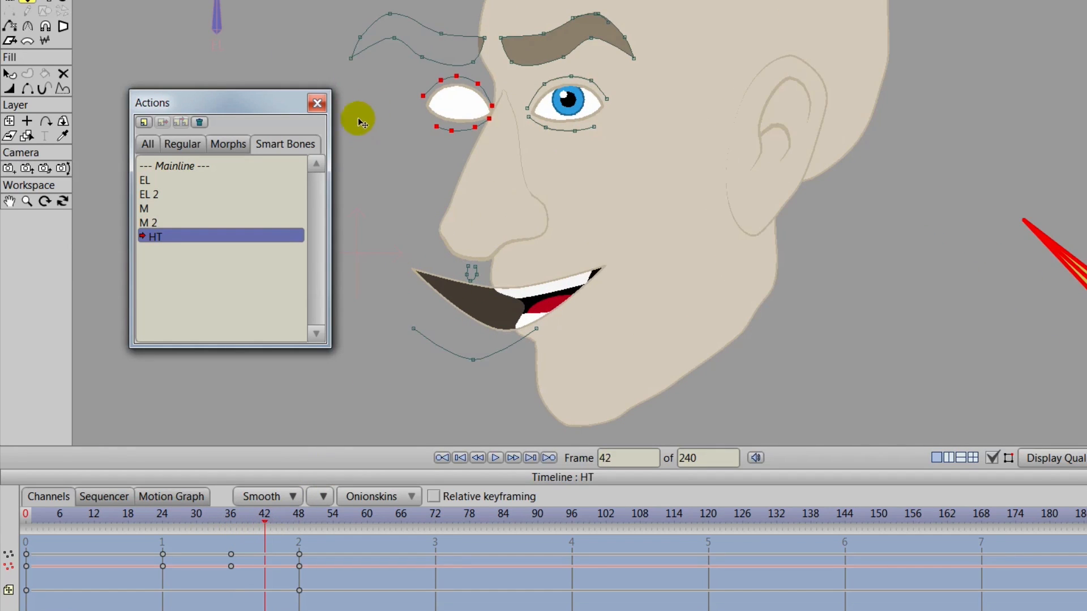
{"action": "left_click_drag", "start_coordinate": [467, 80], "coordinate": [488, 84]}
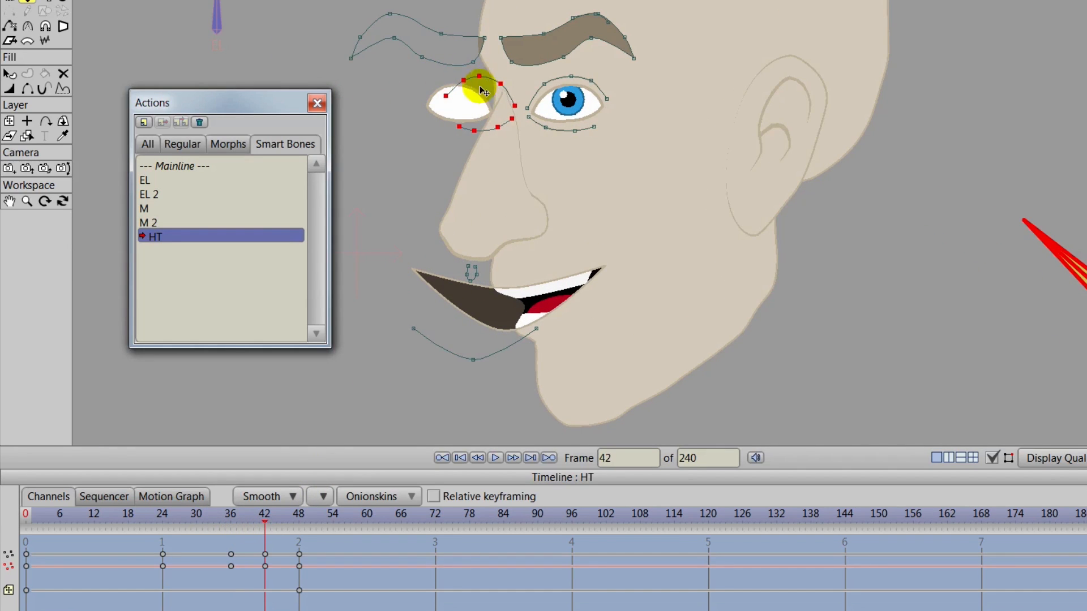
{"action": "left_click", "coordinate": [484, 99], "text": "ctrl+alt"}
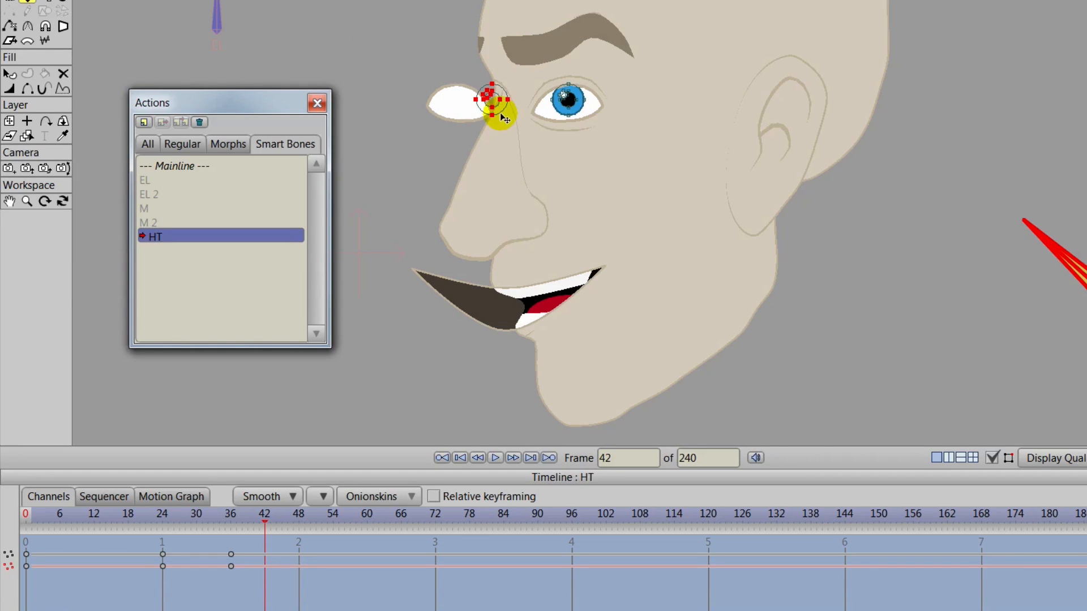
{"action": "left_click", "coordinate": [499, 113]}
{"action": "left_click", "coordinate": [449, 123], "text": "ctrl+alt"}
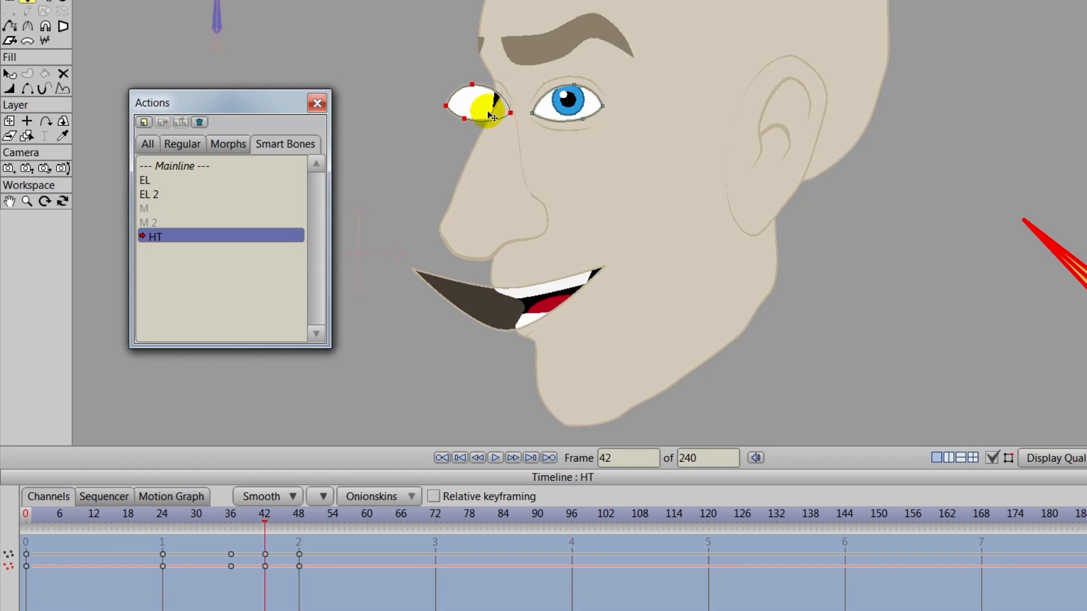
{"action": "left_click", "coordinate": [498, 85], "text": "ctrl+alt"}
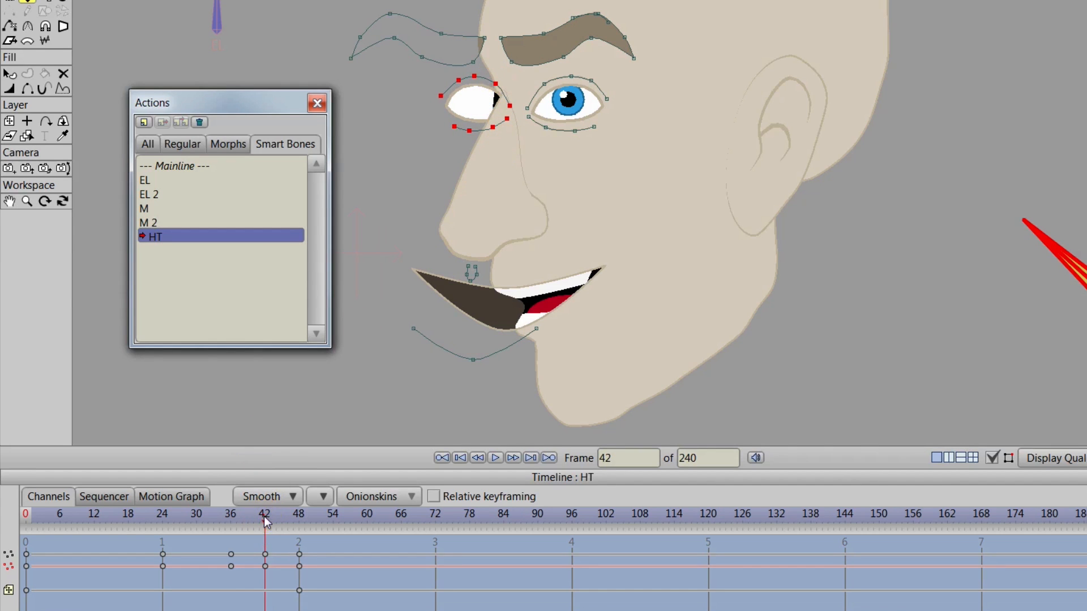
Step: Scrub the head turn back to frame 25 and make the Head layer active
{"action": "left_click_drag", "start_coordinate": [263, 518], "coordinate": [175, 517]}
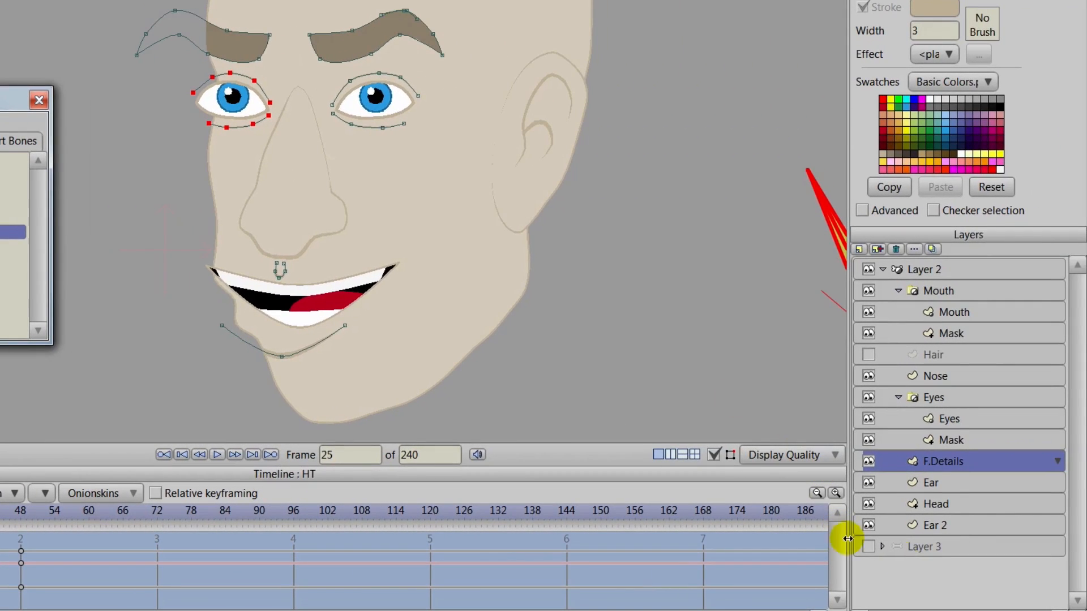
{"action": "left_click", "coordinate": [939, 504]}
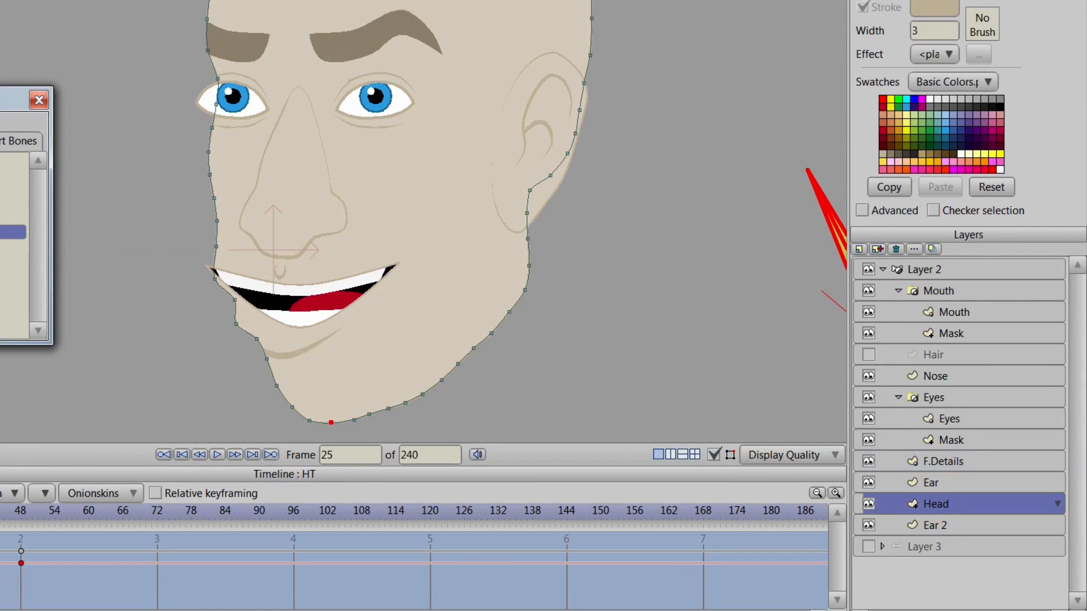
Step: Try to paste the head outline's frame 0 keyframe at frame 22
{"action": "left_click_drag", "start_coordinate": [169, 536], "coordinate": [23, 599]}
{"action": "left_click_drag", "start_coordinate": [32, 542], "coordinate": [152, 572]}
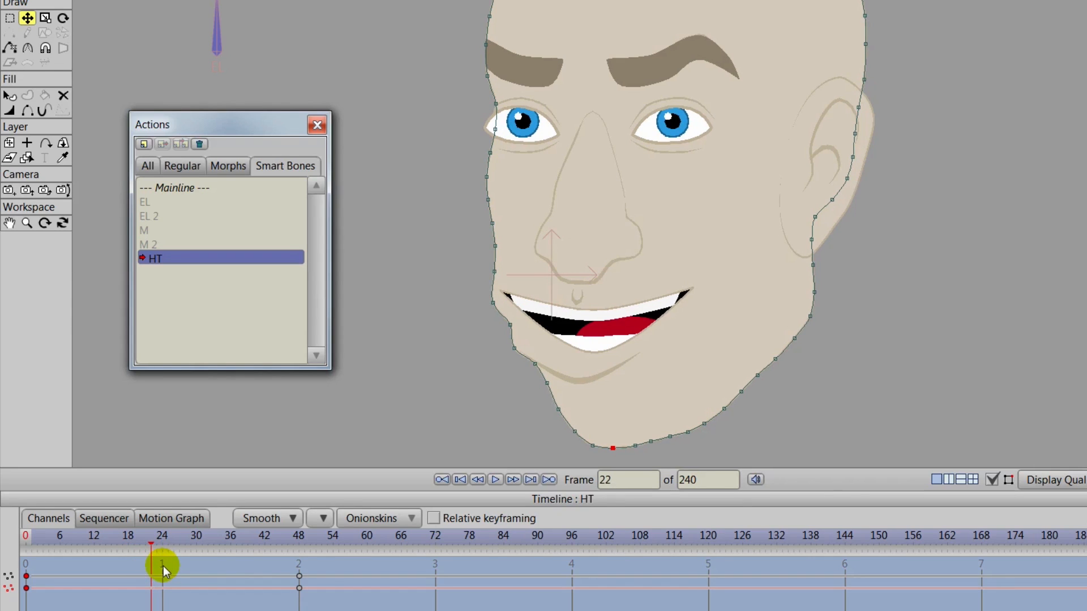
{"action": "key", "text": "ctrl+v"}
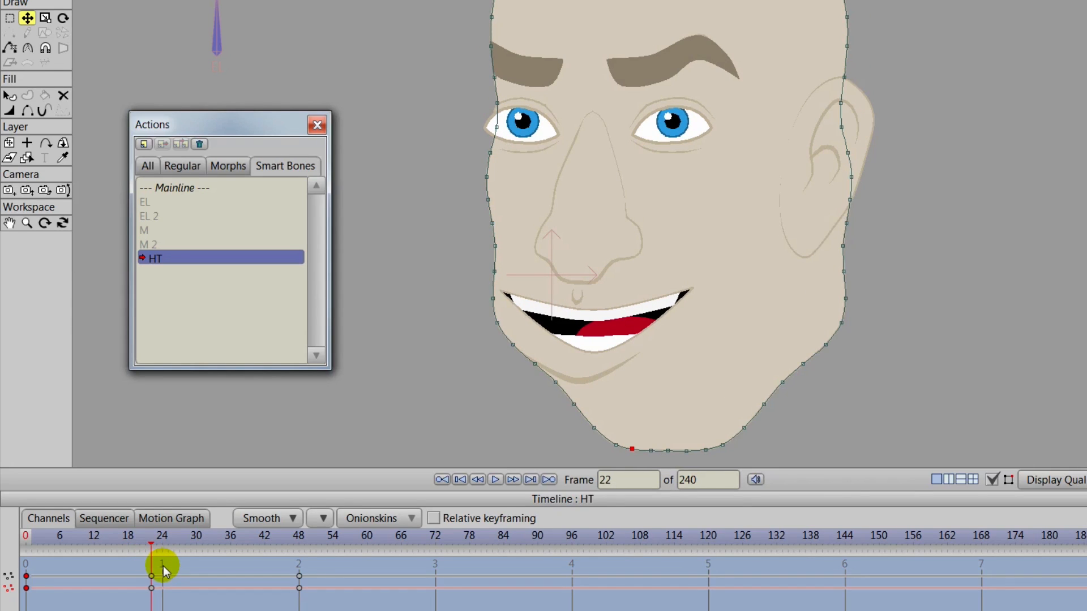
{"action": "key", "text": "ctrl+z"}
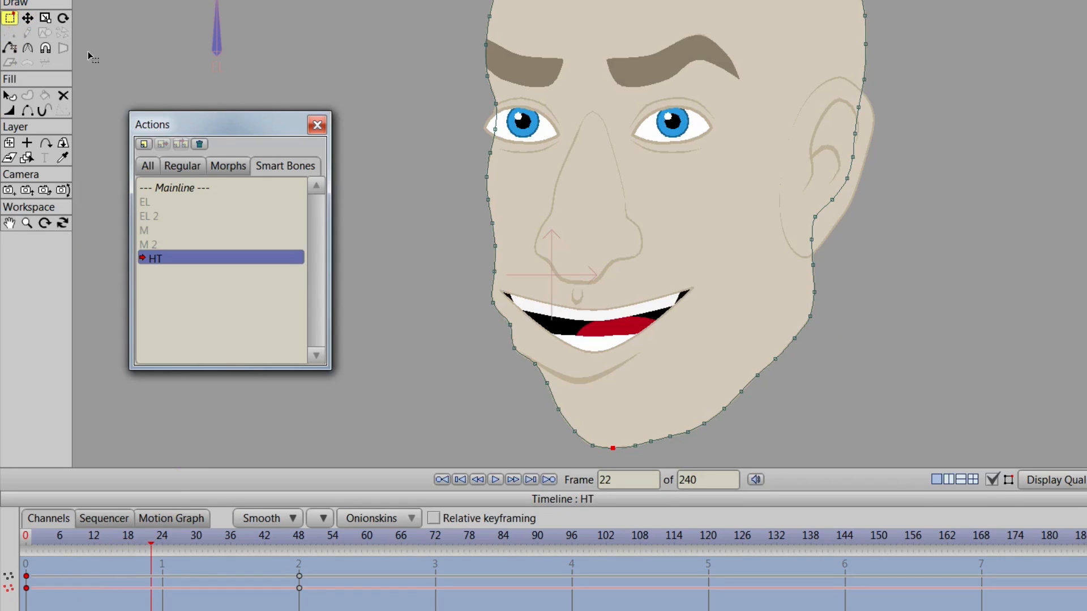
Step: At frame 18, reposition the head outline points beside the mouth to smooth the far cheek and jaw
{"action": "left_click", "coordinate": [509, 280]}
{"action": "mouse_move", "coordinate": [481, 264]}
{"action": "left_mouse_down"}
{"action": "mouse_move", "coordinate": [461, 326]}
{"action": "mouse_move", "coordinate": [526, 374]}
{"action": "left_mouse_up"}
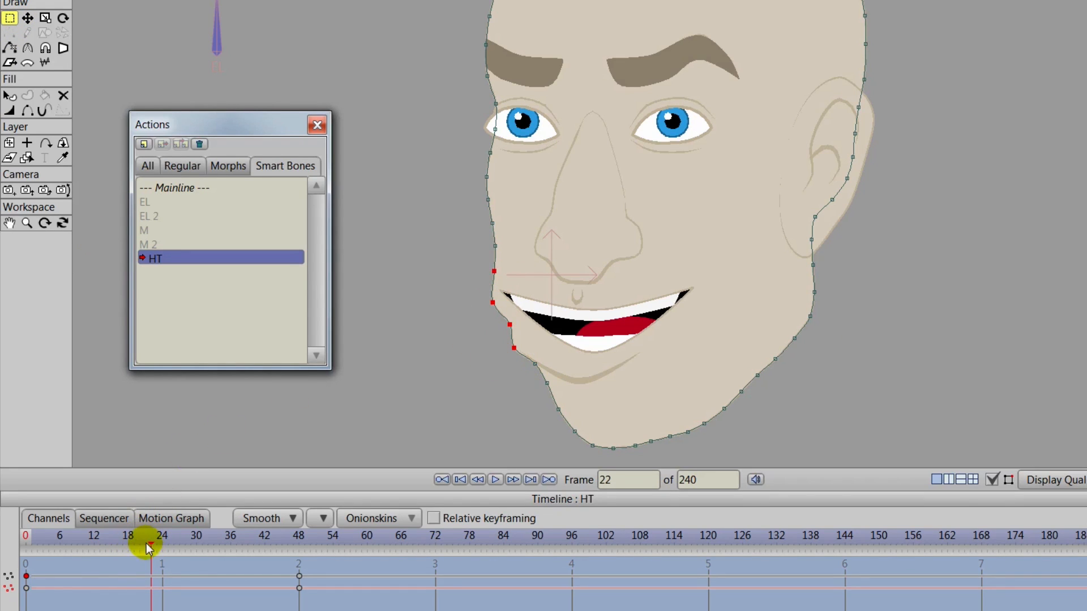
{"action": "left_click_drag", "start_coordinate": [153, 547], "coordinate": [129, 558]}
{"action": "left_click", "coordinate": [27, 18]}
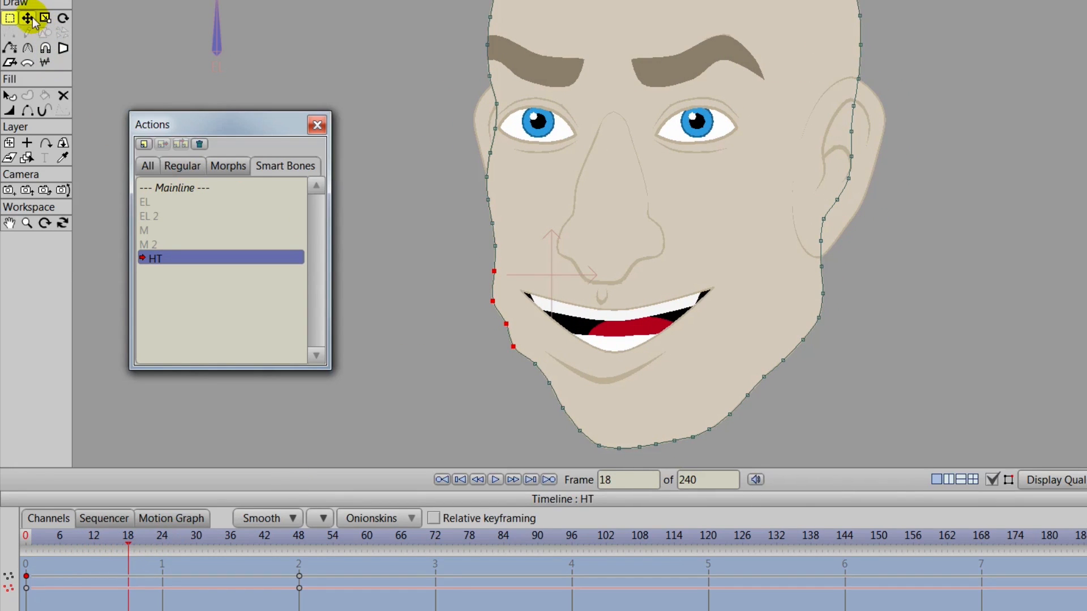
{"action": "scroll", "coordinate": [329, 235], "scroll_direction": "up", "scroll_amount": 2}
{"action": "scroll", "coordinate": [326, 232], "scroll_direction": "up", "scroll_amount": 1}
{"action": "left_click_drag", "start_coordinate": [427, 287], "coordinate": [539, 144]}
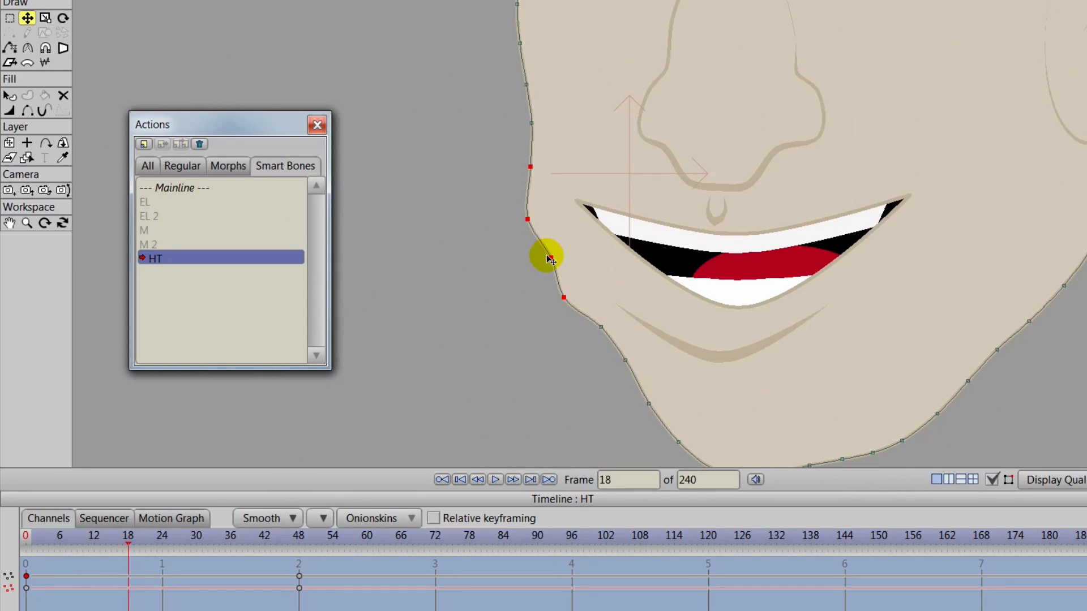
{"action": "left_click", "coordinate": [552, 259]}
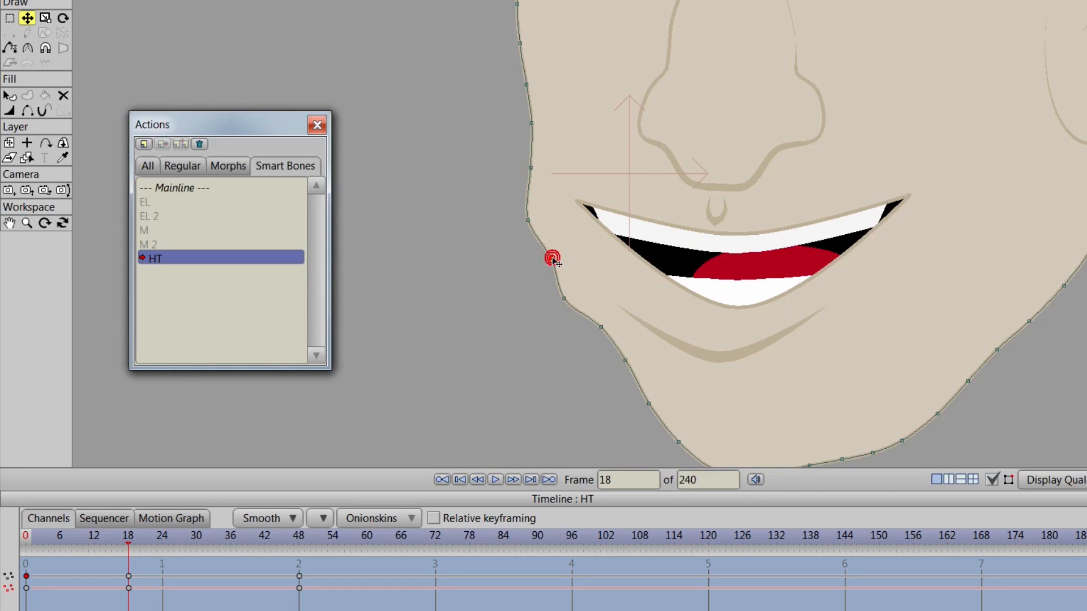
{"action": "left_click", "coordinate": [566, 300]}
{"action": "scroll", "coordinate": [594, 300], "scroll_direction": "down", "scroll_amount": 2}
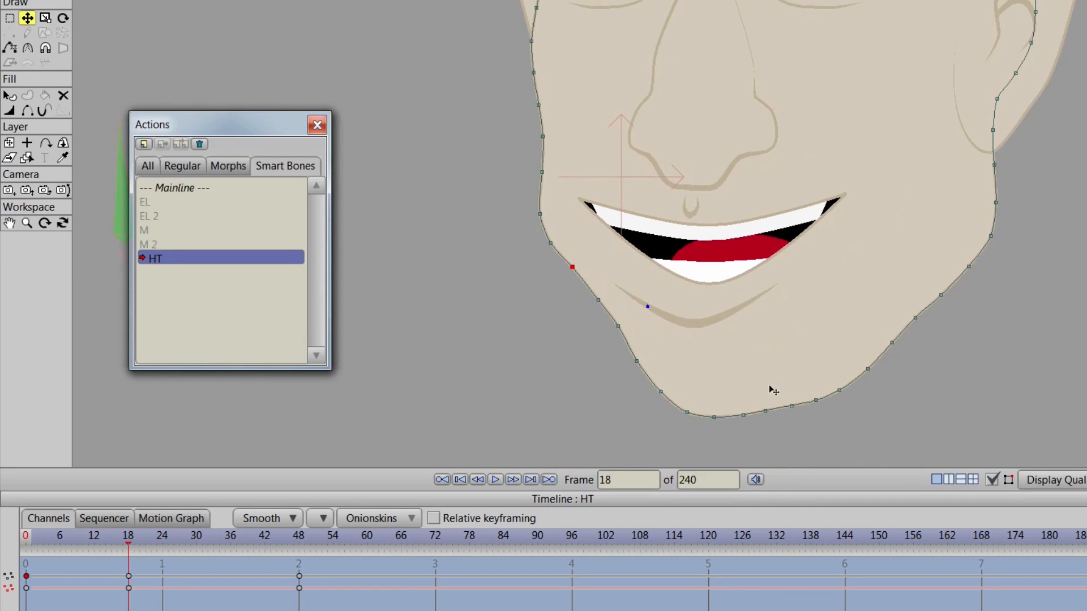
Step: Move the outline points along the bottom of the chin to smooth its curve at frame 18
{"action": "left_click", "coordinate": [765, 411]}
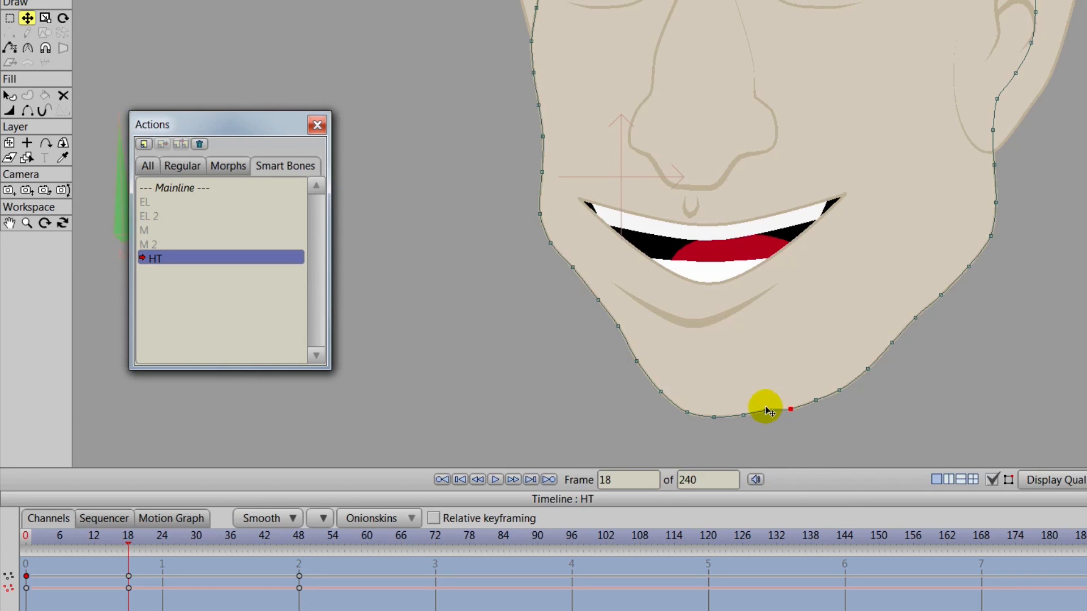
{"action": "left_click", "coordinate": [742, 416]}
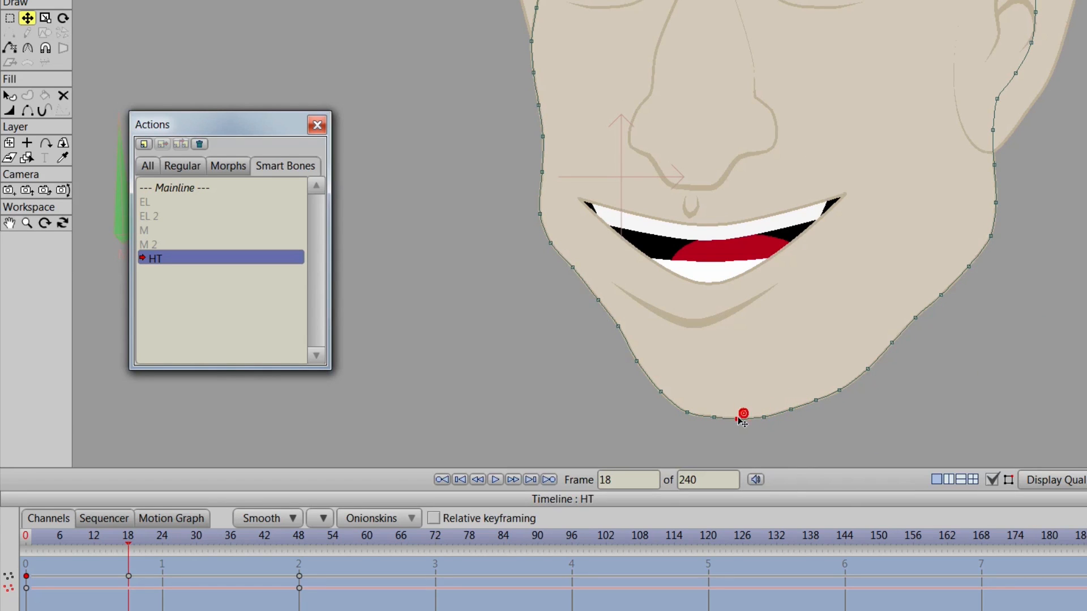
{"action": "scroll", "coordinate": [636, 352], "scroll_direction": "down", "scroll_amount": 2}
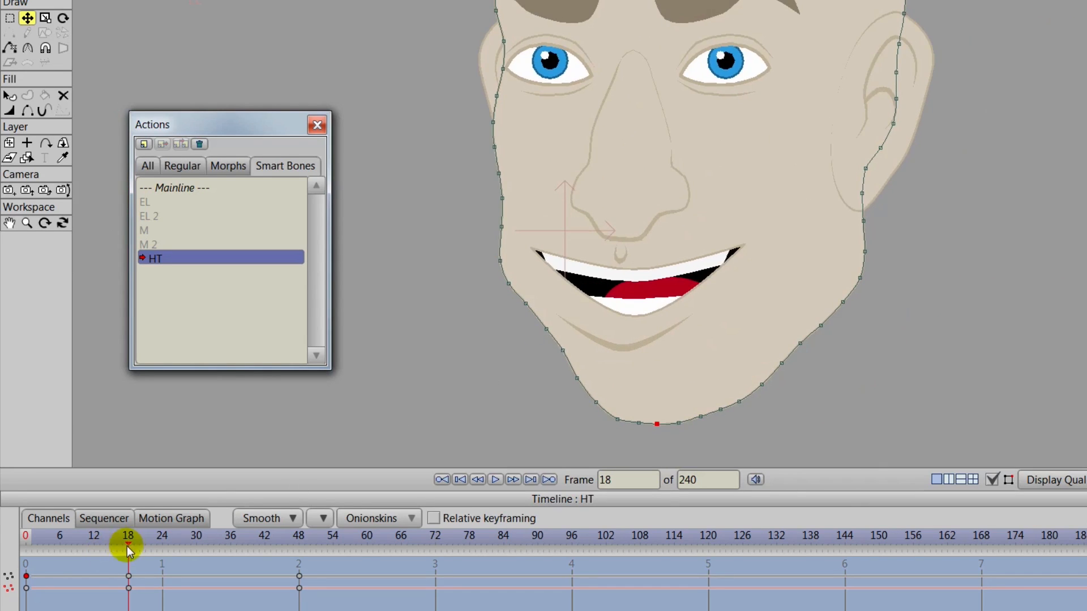
Step: At frame 24, reposition the head outline points beside the mouth corner and lower lip to smooth the far cheek
{"action": "mouse_move", "coordinate": [127, 546]}
{"action": "left_mouse_down"}
{"action": "mouse_move", "coordinate": [61, 534]}
{"action": "mouse_move", "coordinate": [131, 534]}
{"action": "mouse_move", "coordinate": [44, 534]}
{"action": "mouse_move", "coordinate": [129, 538]}
{"action": "left_mouse_up"}
{"action": "left_click_drag", "start_coordinate": [129, 536], "coordinate": [163, 563]}
{"action": "left_click_drag", "start_coordinate": [623, 333], "coordinate": [596, 297]}
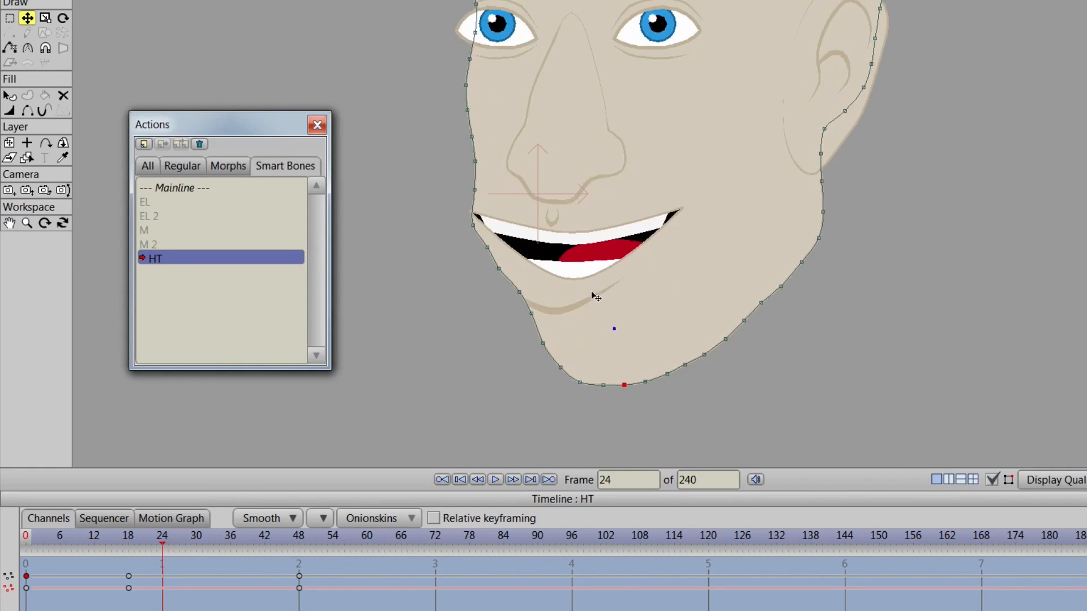
{"action": "scroll", "coordinate": [613, 323], "scroll_direction": "up", "scroll_amount": 4}
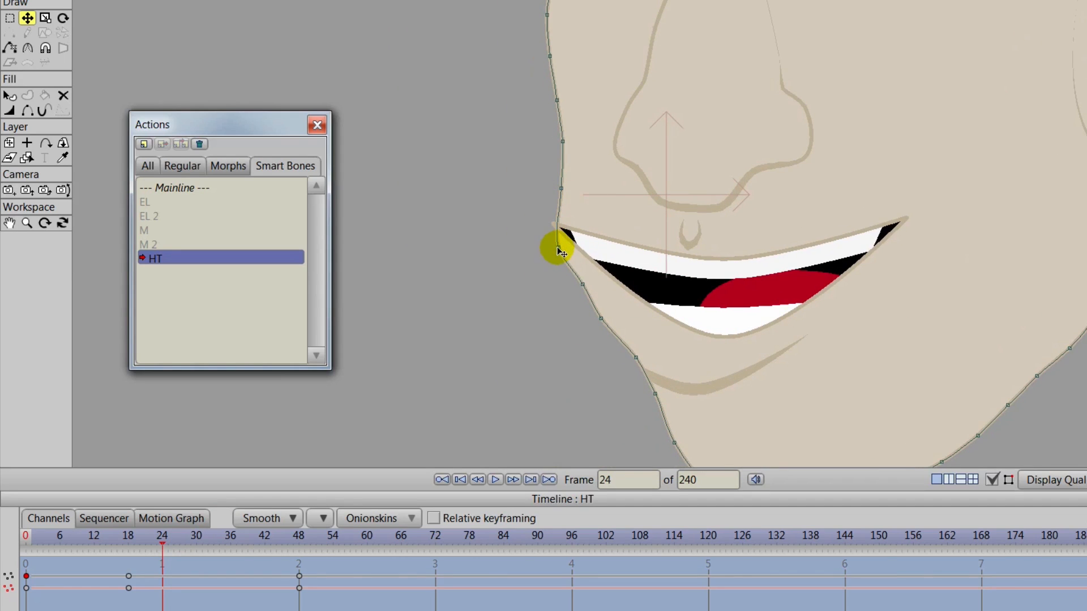
{"action": "left_click_drag", "start_coordinate": [560, 245], "coordinate": [564, 230]}
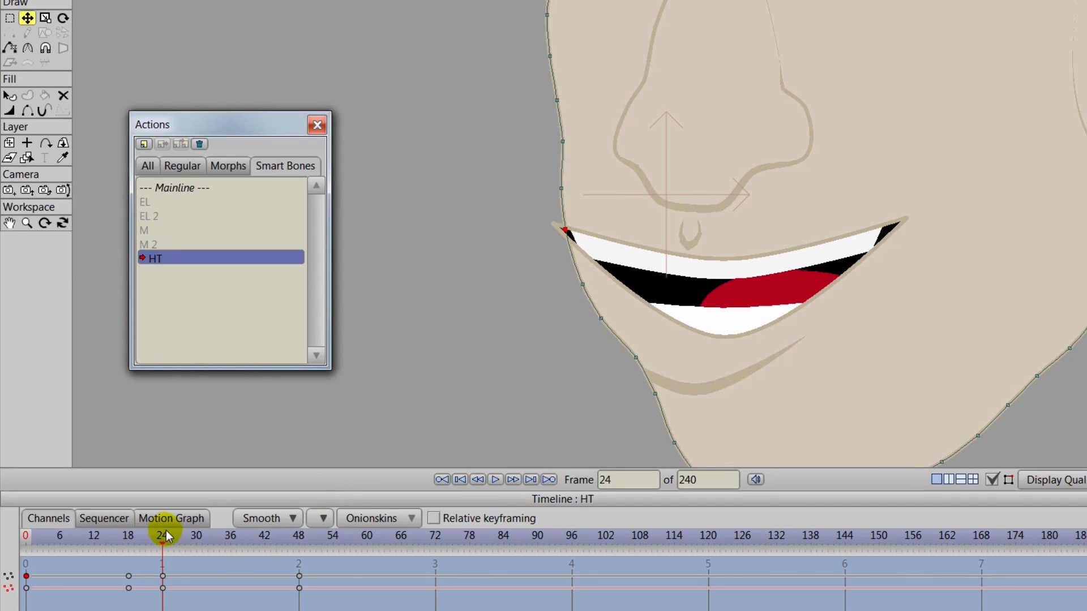
{"action": "left_click_drag", "start_coordinate": [162, 543], "coordinate": [162, 570]}
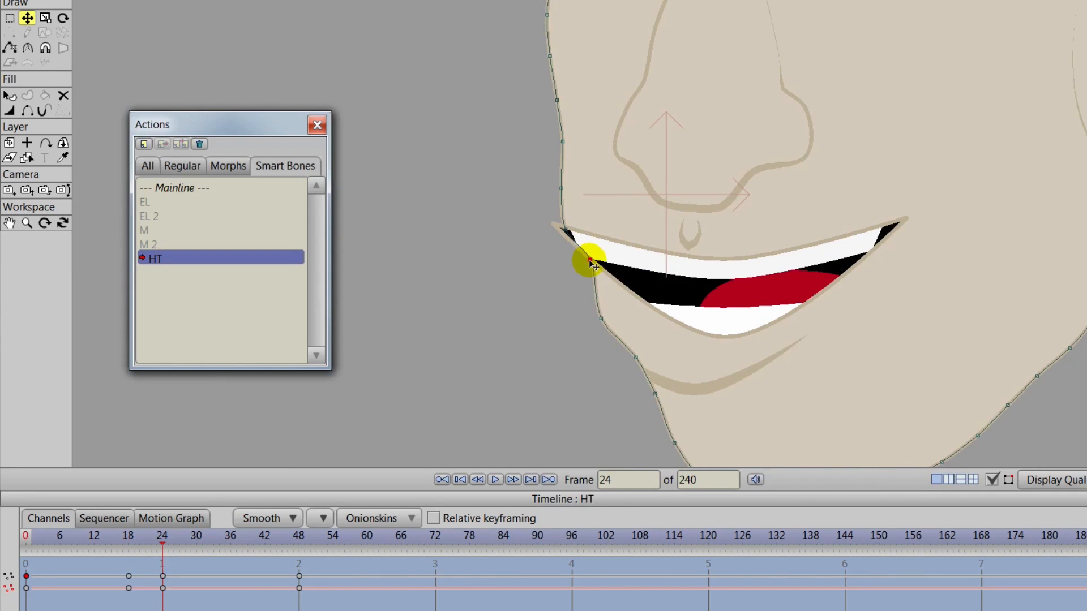
{"action": "left_click", "coordinate": [637, 356]}
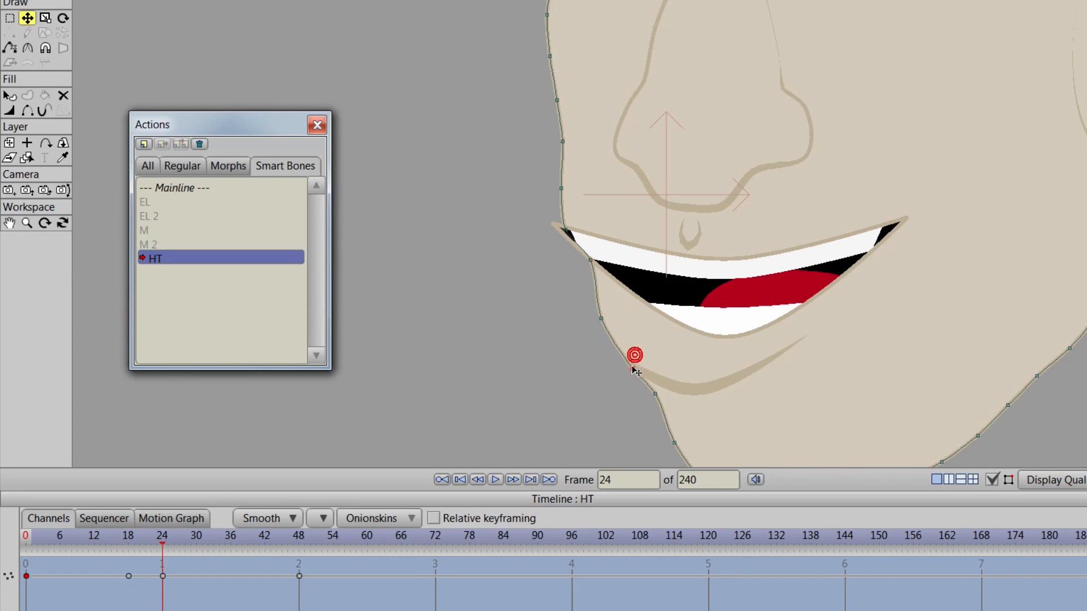
{"action": "left_click", "coordinate": [636, 370]}
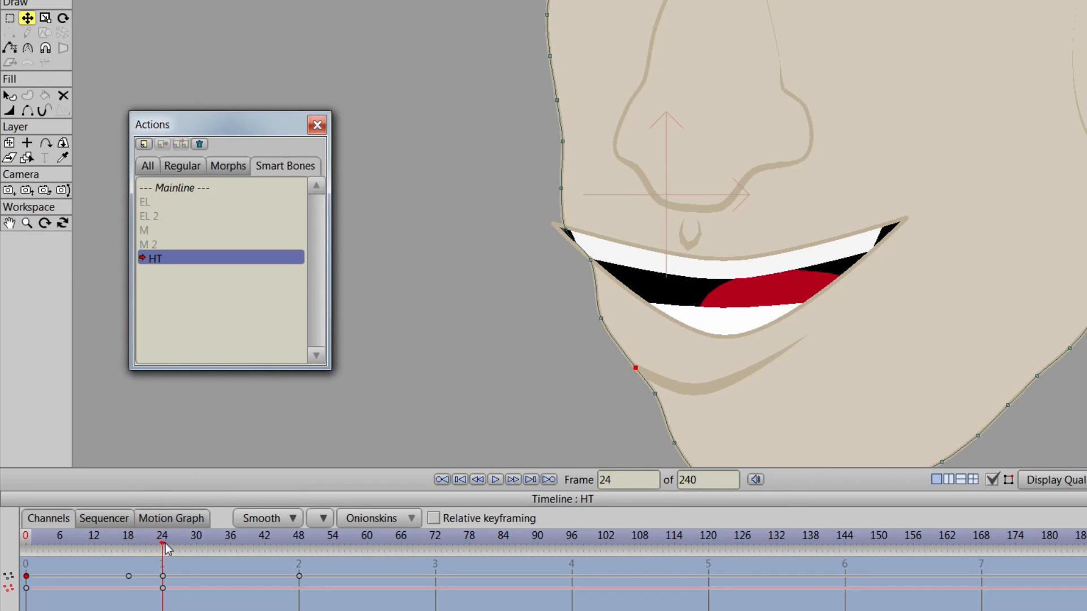
{"action": "left_click_drag", "start_coordinate": [165, 545], "coordinate": [161, 587]}
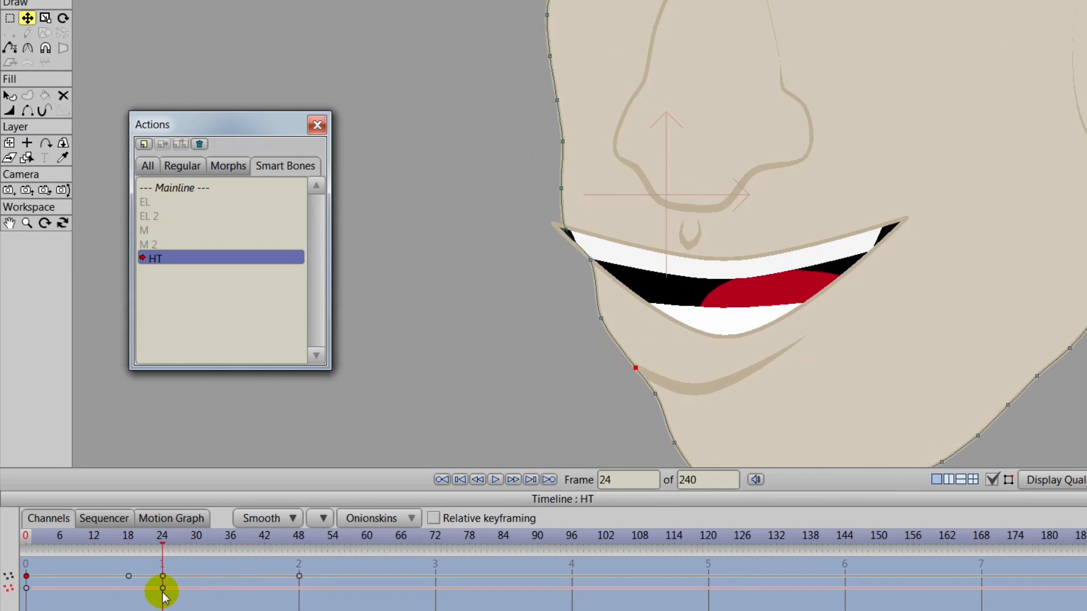
Step: Adjust the curvature of the head outline points beside the mouth at frames 24 and 48
{"action": "left_click", "coordinate": [28, 48]}
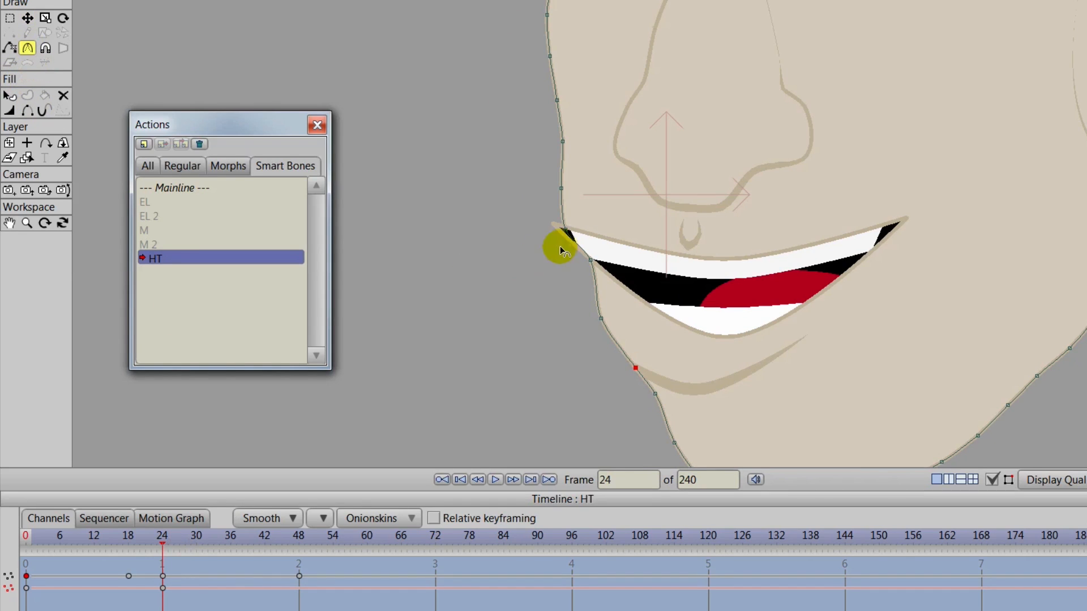
{"action": "left_click", "coordinate": [565, 228]}
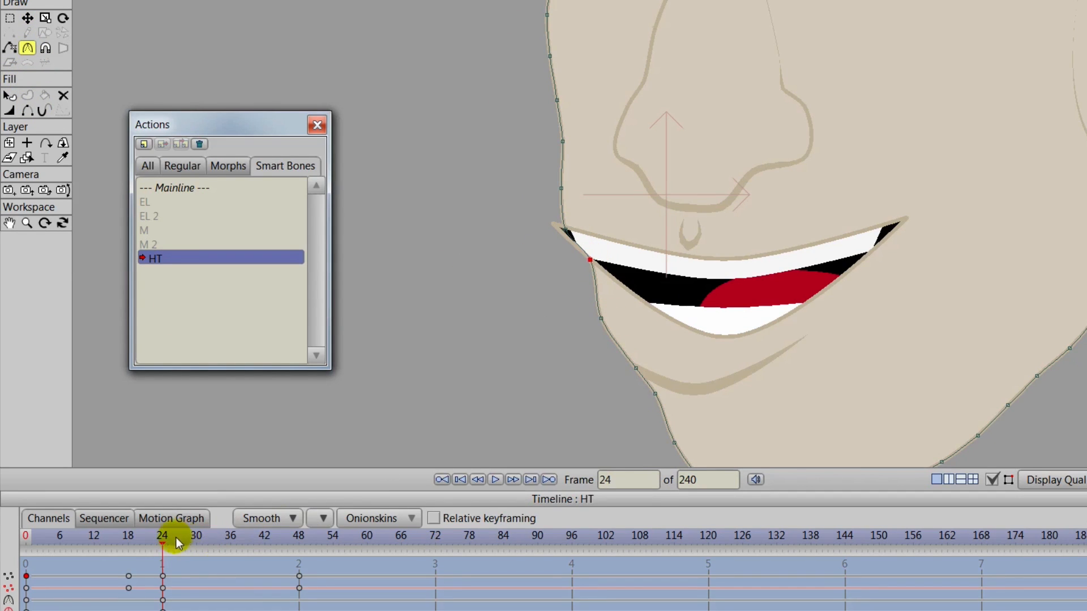
{"action": "left_click_drag", "start_coordinate": [166, 545], "coordinate": [301, 585]}
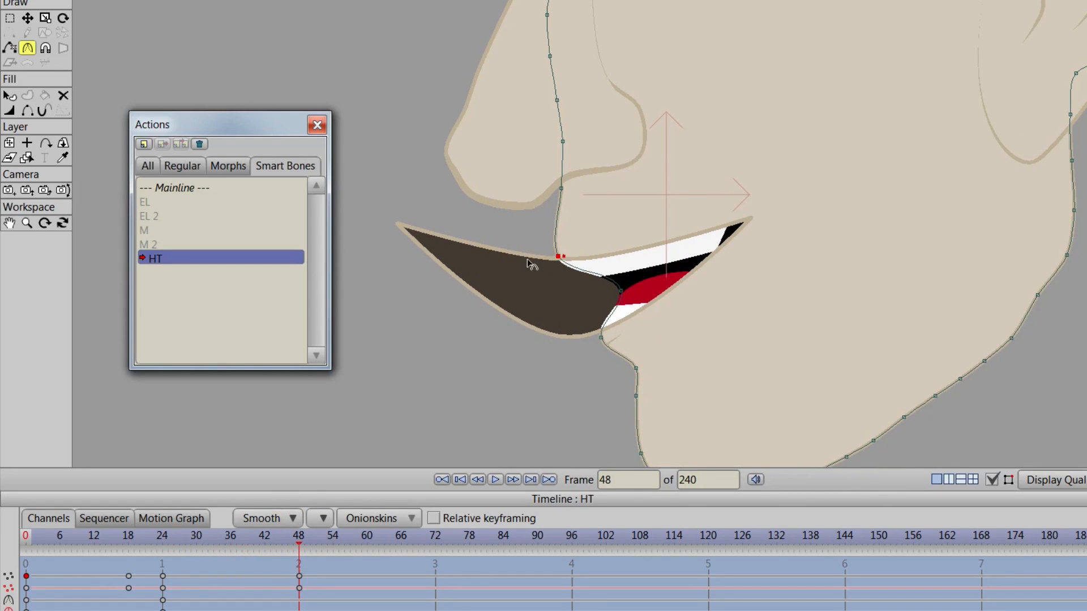
{"action": "left_click_drag", "start_coordinate": [527, 260], "coordinate": [371, 259]}
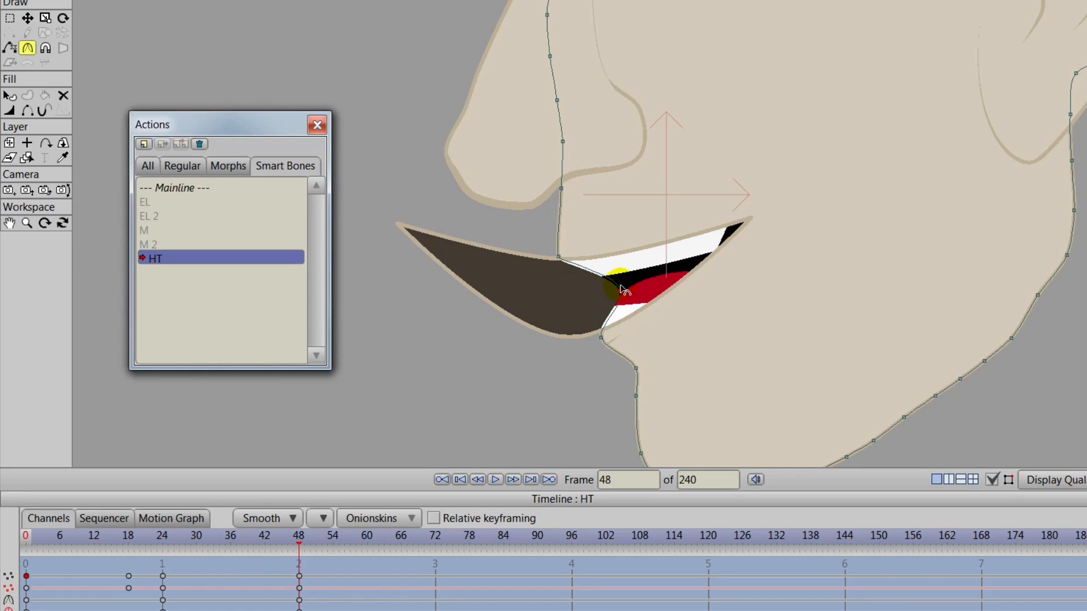
Step: At frame 24, shift the crease below the mouth toward the ear and tuck its far end inside the face outline
{"action": "left_click_drag", "start_coordinate": [299, 544], "coordinate": [164, 518]}
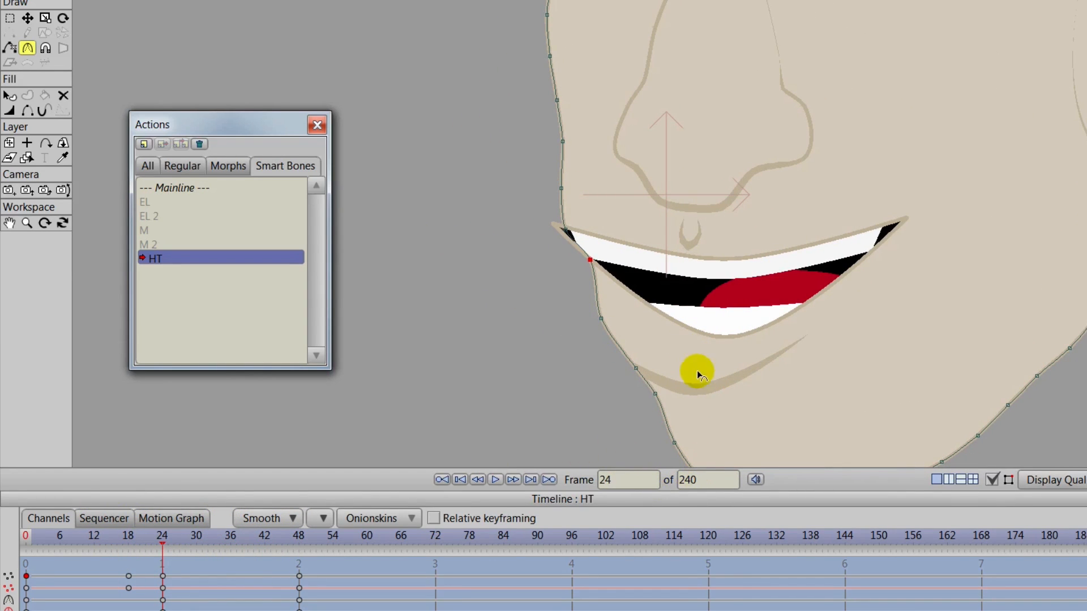
{"action": "left_click", "coordinate": [701, 389]}
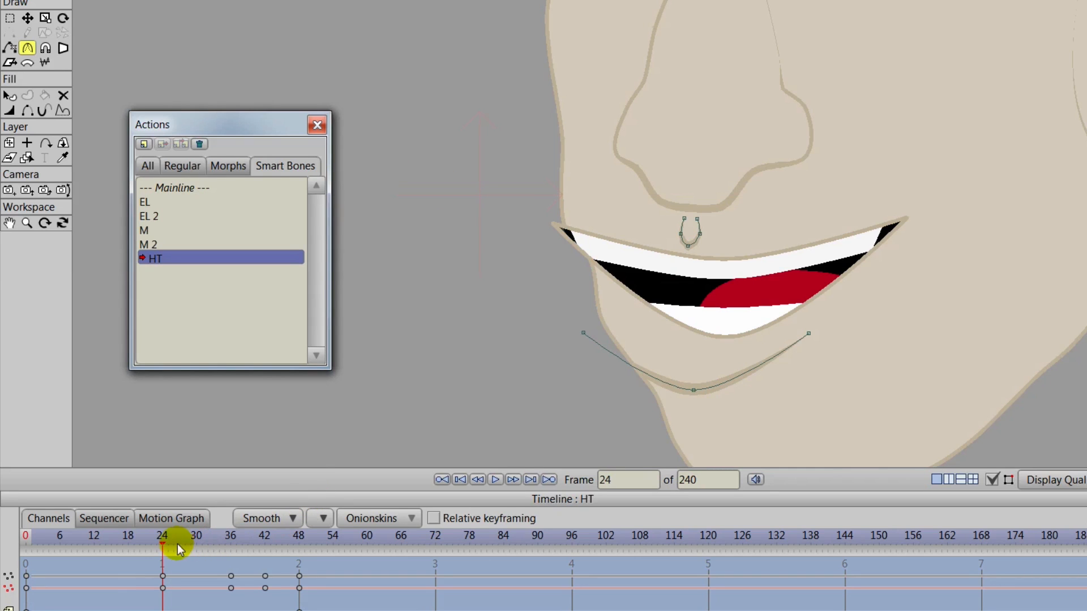
{"action": "left_click_drag", "start_coordinate": [161, 538], "coordinate": [162, 562]}
{"action": "left_click", "coordinate": [33, 21]}
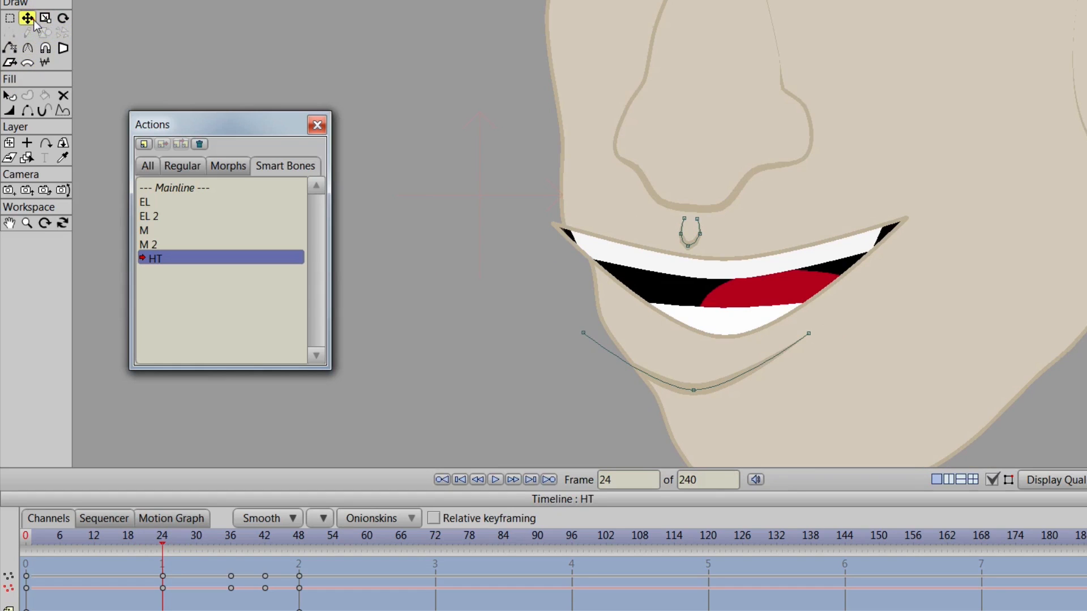
{"action": "double_click", "coordinate": [707, 388]}
{"action": "left_click_drag", "start_coordinate": [708, 388], "coordinate": [750, 398]}
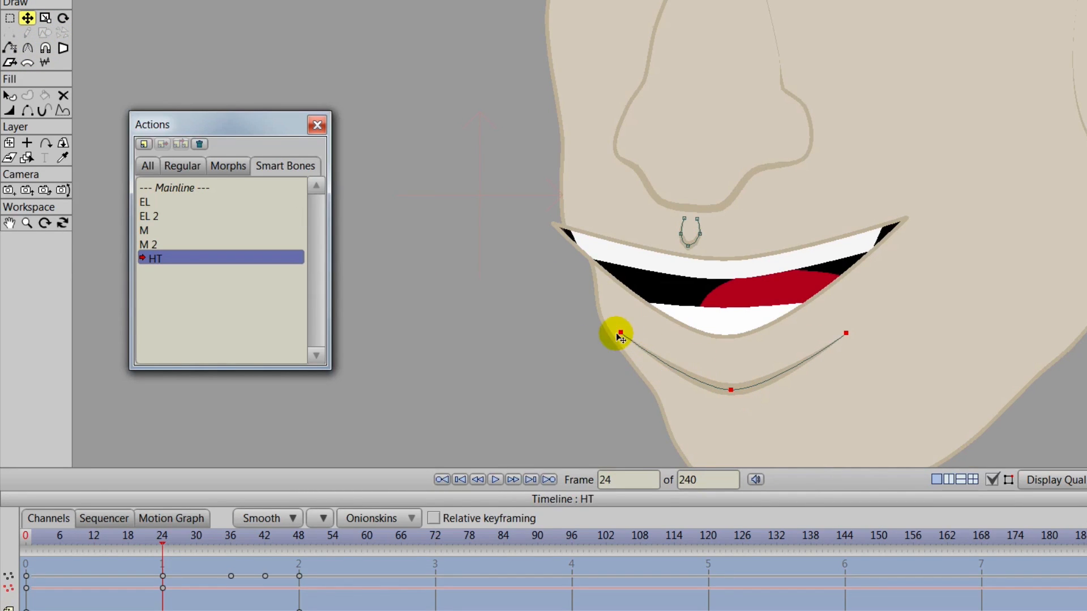
{"action": "left_click_drag", "start_coordinate": [640, 347], "coordinate": [646, 353]}
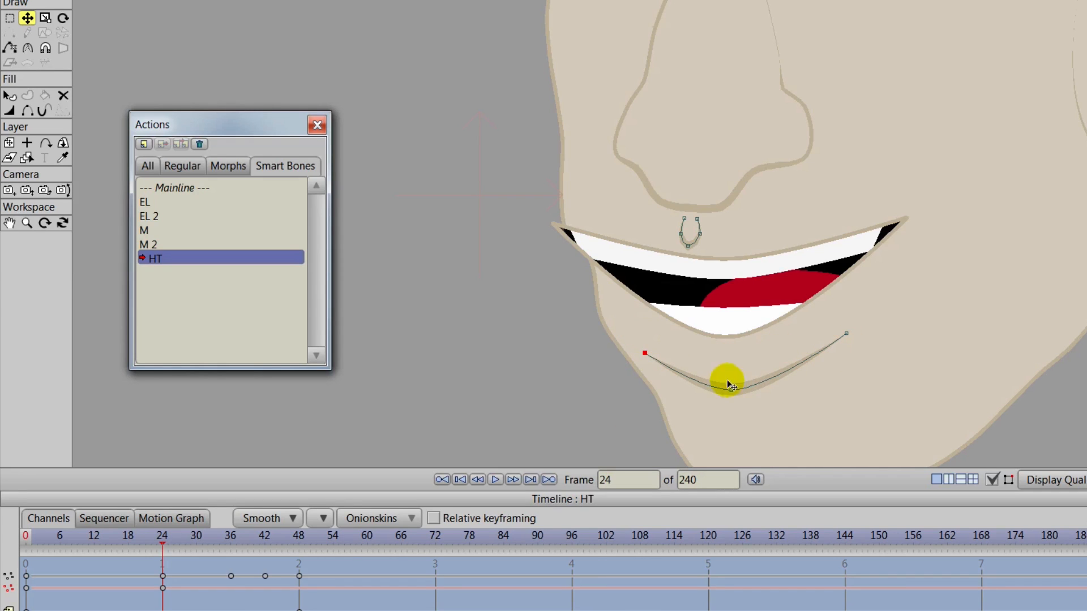
Step: At frame 31, nudge the whole crease below the mouth upward and raise its far end point
{"action": "left_click_drag", "start_coordinate": [161, 538], "coordinate": [200, 550]}
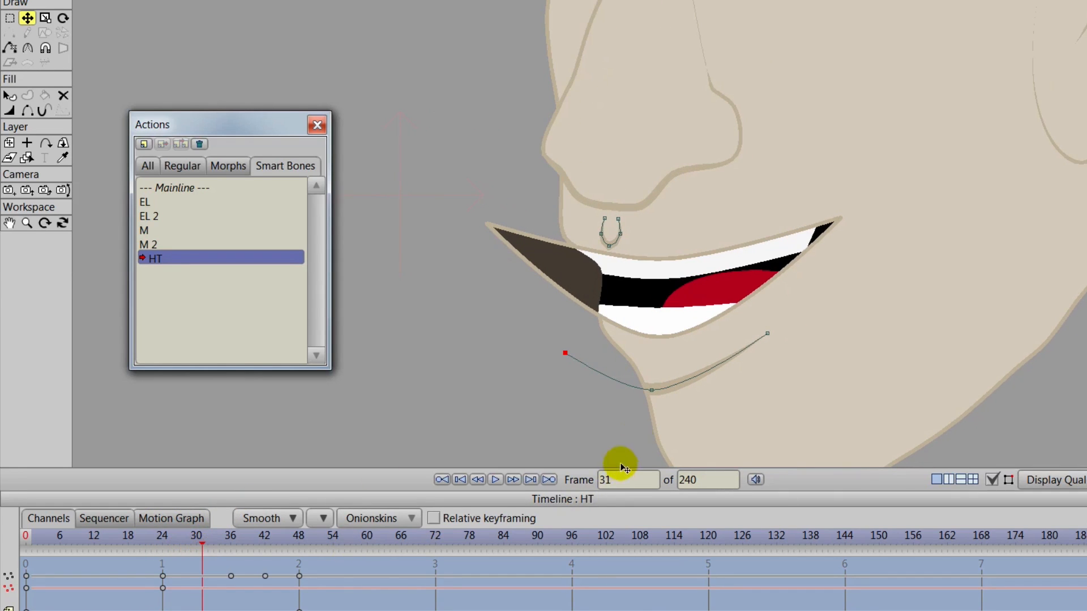
{"action": "left_click_drag", "start_coordinate": [667, 389], "coordinate": [666, 385]}
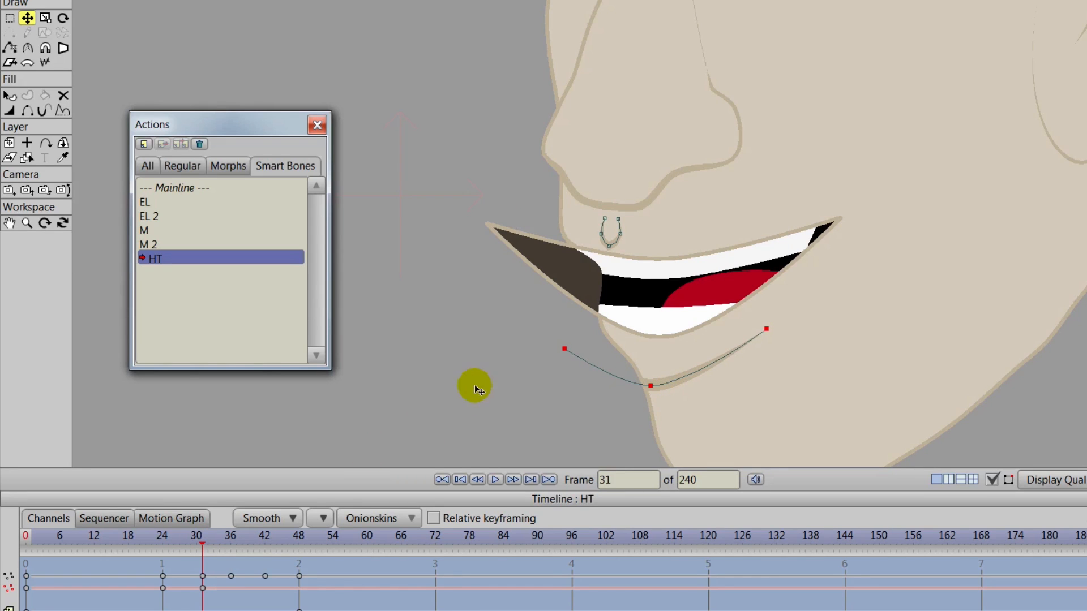
{"action": "left_click", "coordinate": [565, 349]}
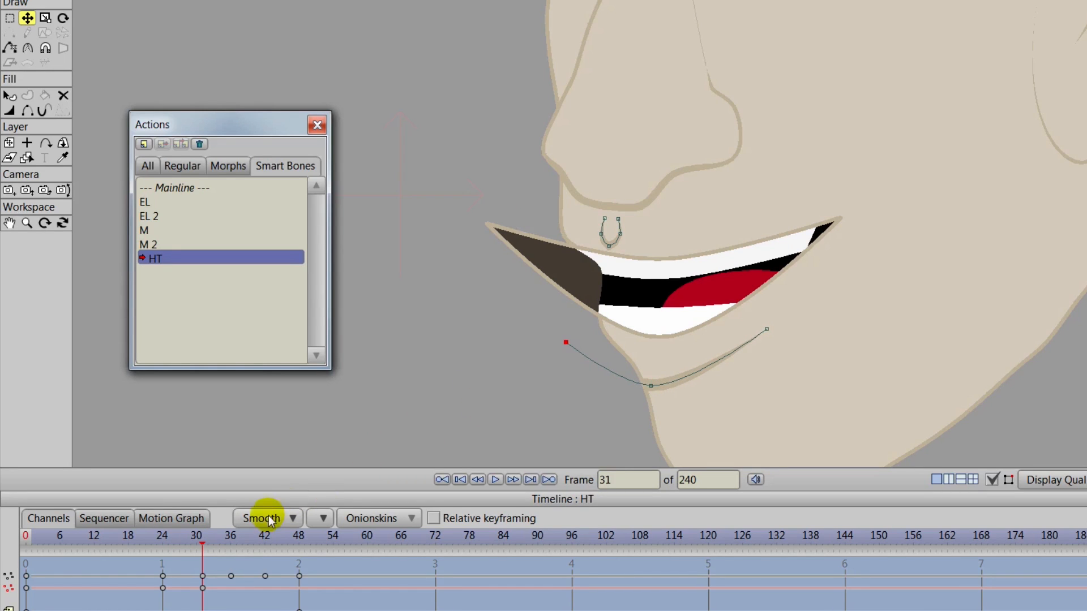
Step: At frame 48, shift the whole crease below the mouth toward the ear
{"action": "left_click_drag", "start_coordinate": [198, 549], "coordinate": [307, 562]}
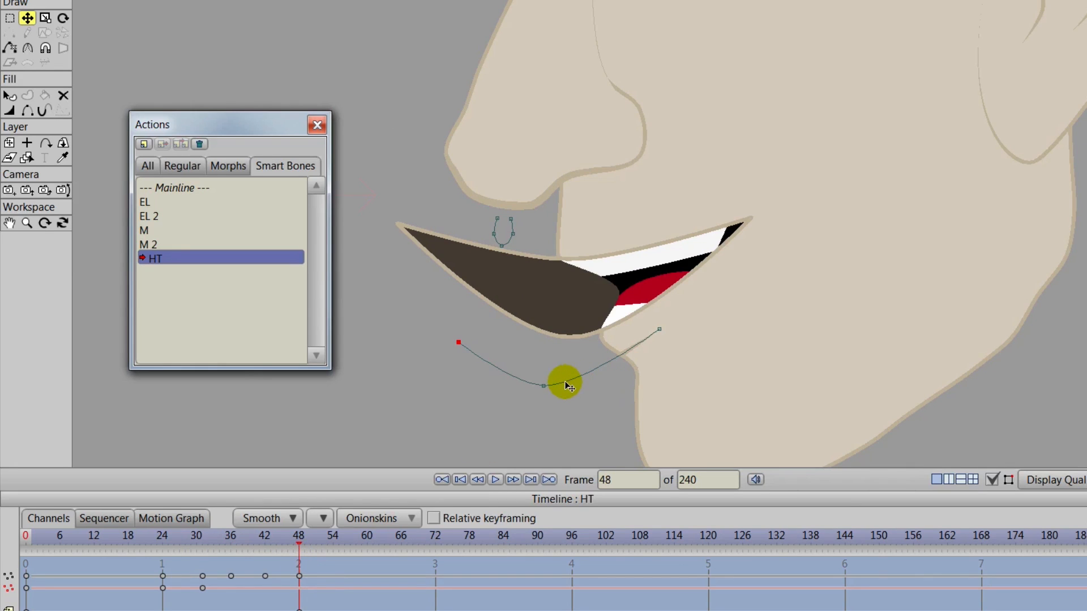
{"action": "key", "text": "ctrl+a"}
{"action": "left_click_drag", "start_coordinate": [566, 382], "coordinate": [594, 376]}
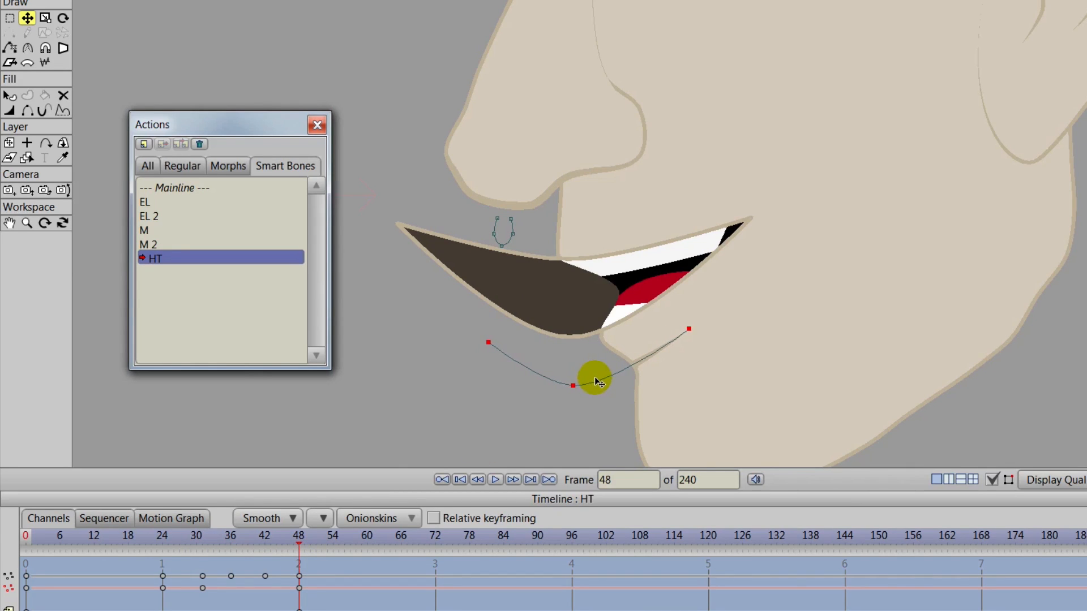
{"action": "left_click", "coordinate": [274, 521]}
Step: At frame 36, lower the head outline points beneath the mouth to reshape the lower lip and chin profile
{"action": "left_click_drag", "start_coordinate": [305, 533], "coordinate": [250, 552]}
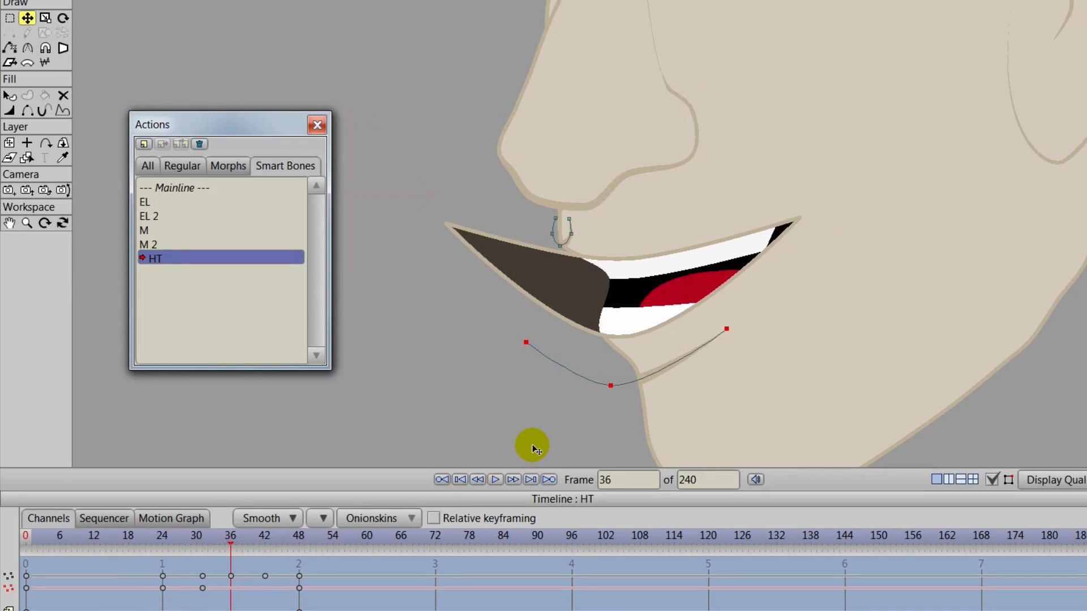
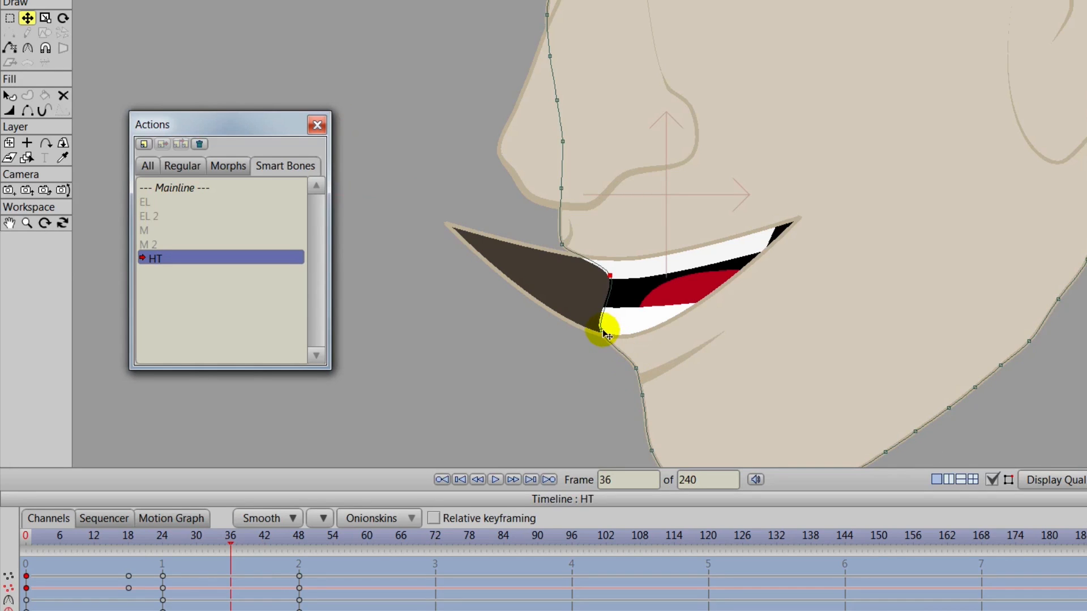
{"action": "left_click", "coordinate": [603, 333]}
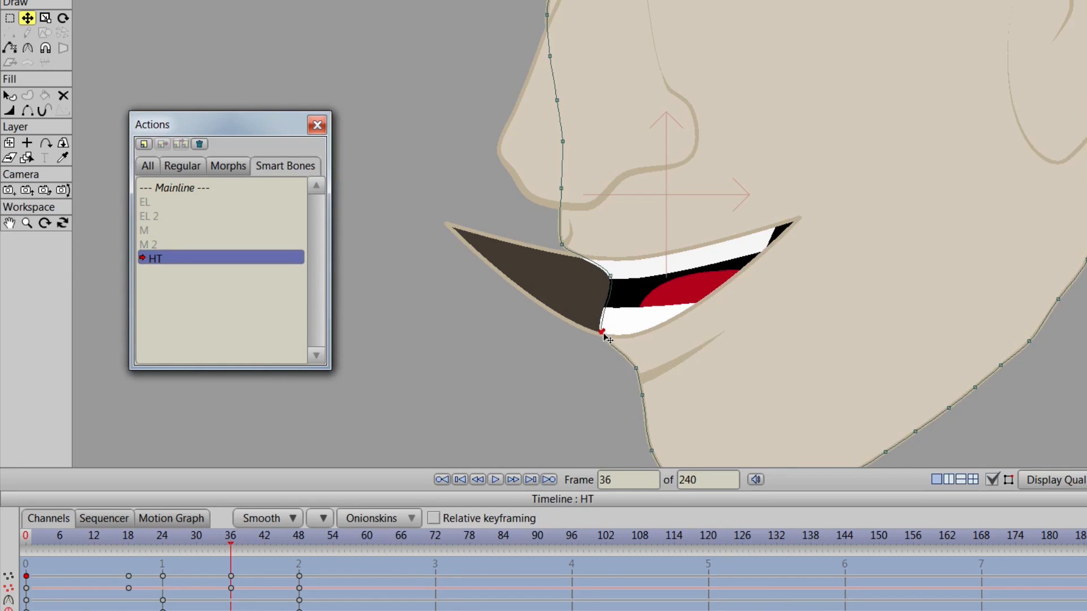
{"action": "left_click_drag", "start_coordinate": [607, 338], "coordinate": [638, 378]}
{"action": "left_click", "coordinate": [641, 369]}
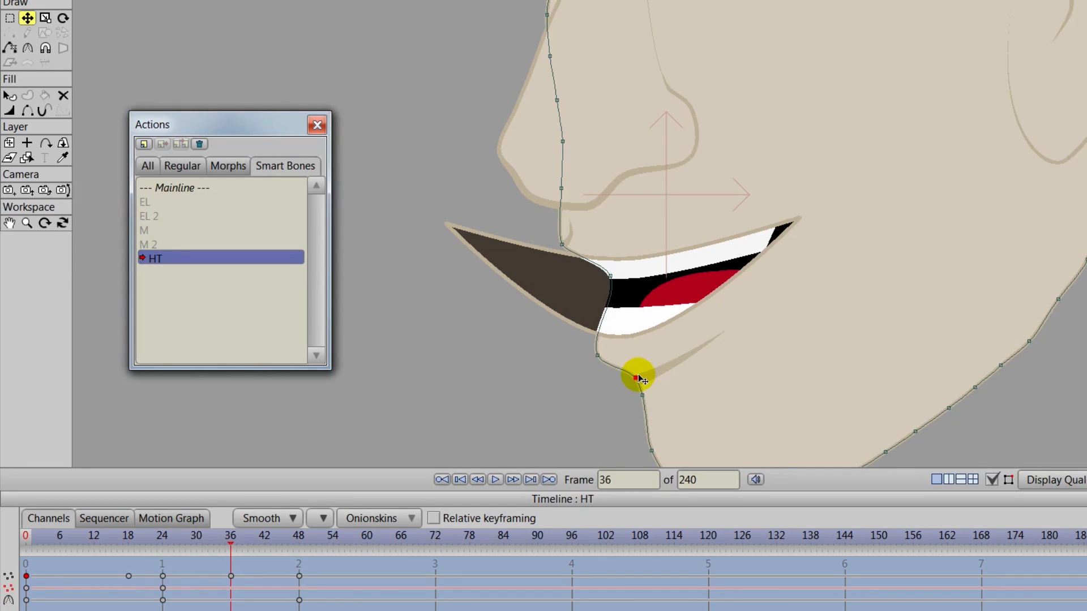
Step: Return to frame 24 and move the outline points beside the mouth and lower lip to straighten the cheek line
{"action": "left_click_drag", "start_coordinate": [230, 554], "coordinate": [164, 576]}
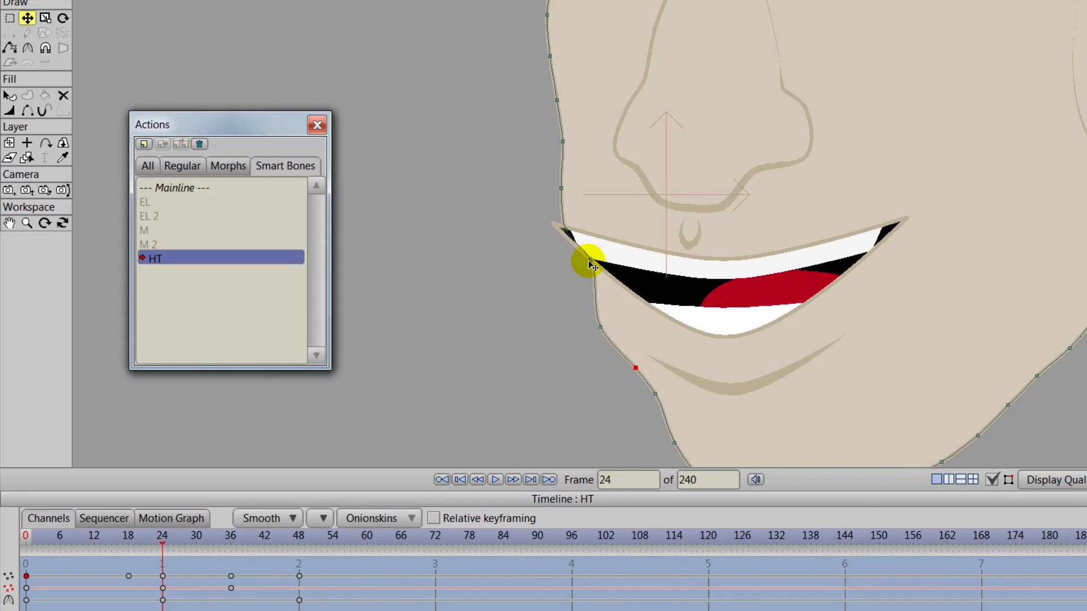
{"action": "left_click_drag", "start_coordinate": [589, 261], "coordinate": [580, 258]}
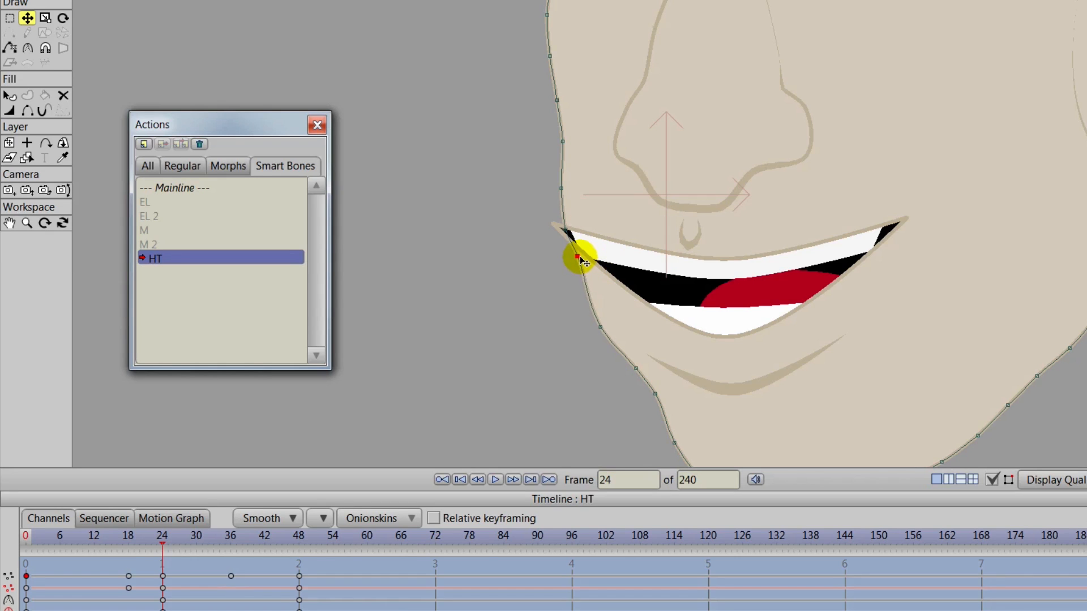
{"action": "left_click_drag", "start_coordinate": [600, 328], "coordinate": [598, 317]}
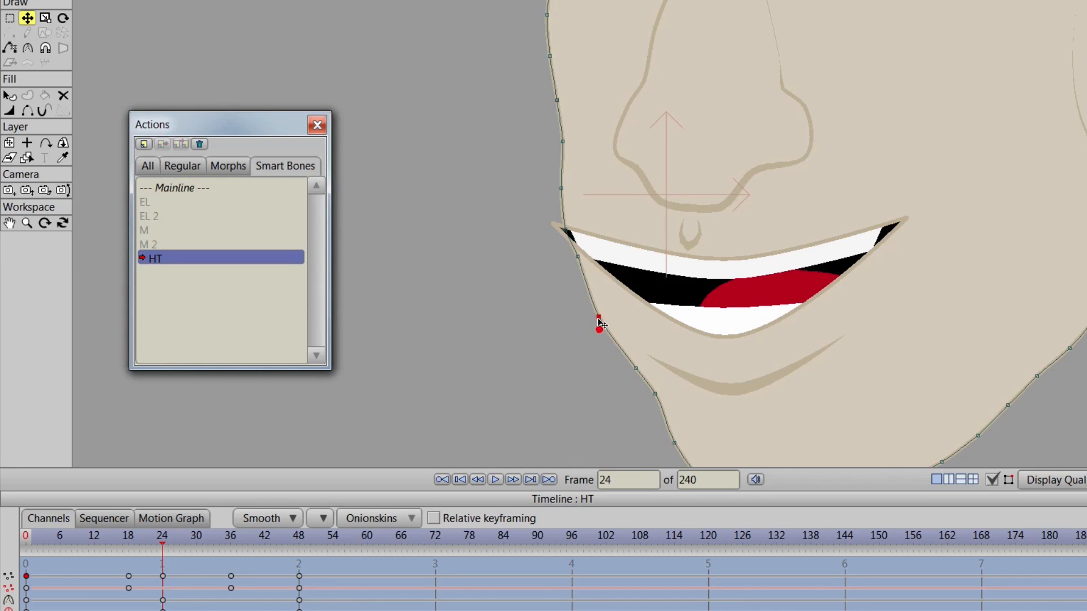
Step: Move the head turn to frame 48 and make the Hair layer visible
{"action": "mouse_move", "coordinate": [166, 542]}
{"action": "left_mouse_down"}
{"action": "mouse_move", "coordinate": [145, 553]}
{"action": "mouse_move", "coordinate": [48, 544]}
{"action": "mouse_move", "coordinate": [241, 591]}
{"action": "mouse_move", "coordinate": [309, 589]}
{"action": "left_mouse_up"}
{"action": "scroll", "coordinate": [744, 339], "scroll_direction": "down", "scroll_amount": 3}
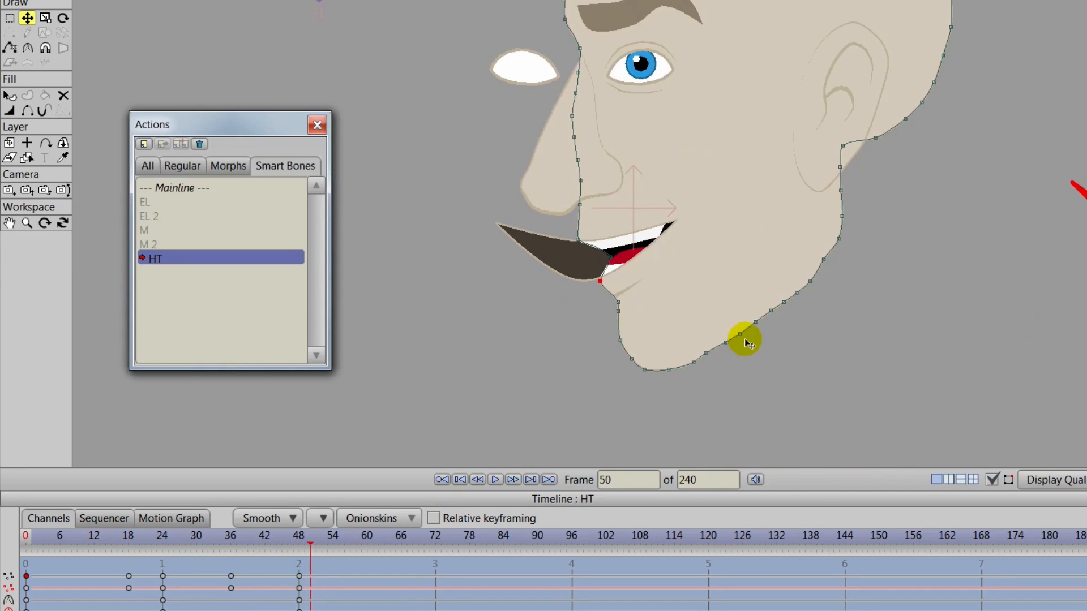
{"action": "left_click_drag", "start_coordinate": [809, 308], "coordinate": [746, 431]}
{"action": "scroll", "coordinate": [746, 431], "scroll_direction": "down", "scroll_amount": 2}
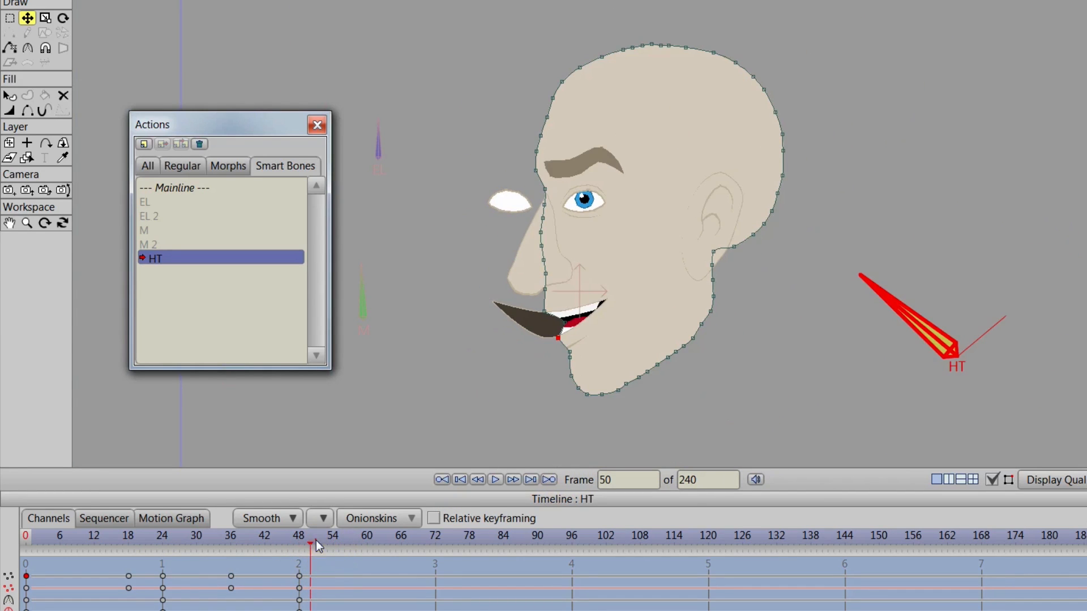
{"action": "left_click_drag", "start_coordinate": [315, 540], "coordinate": [299, 600]}
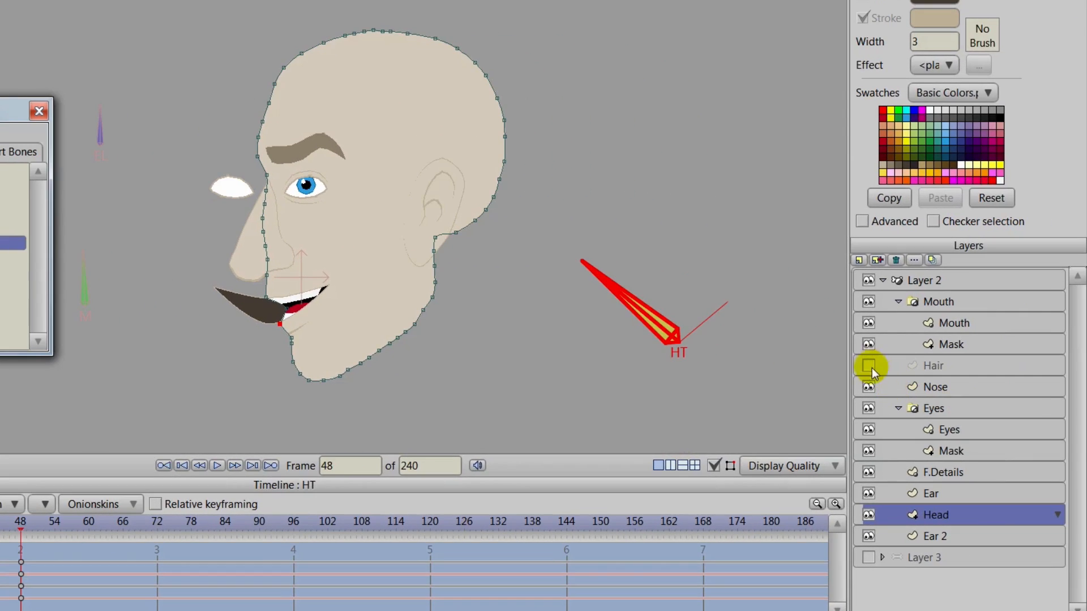
{"action": "left_click", "coordinate": [868, 365]}
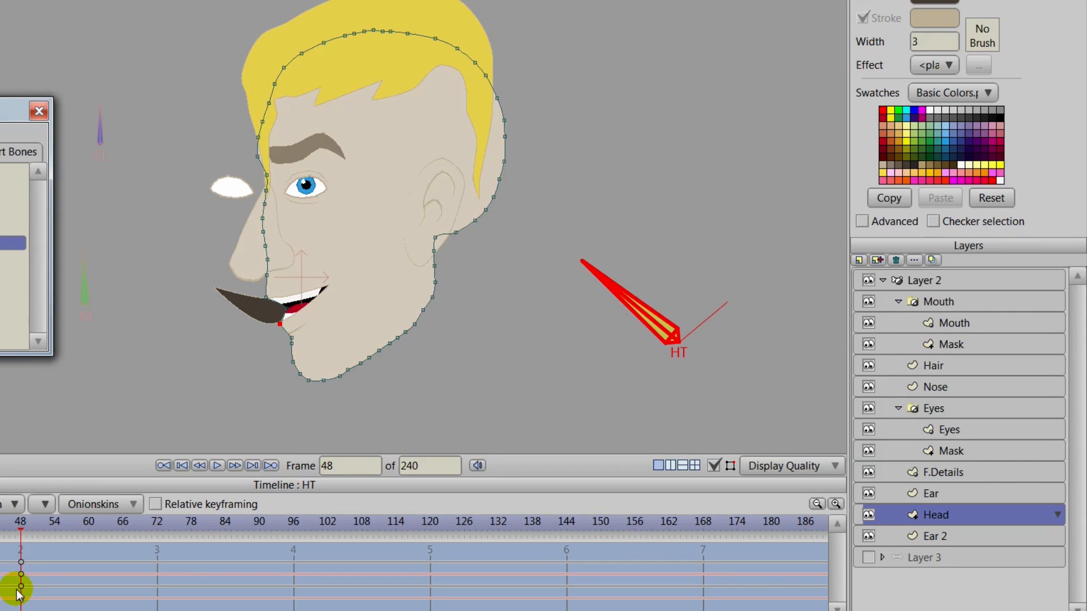
Step: Enlarge the canvas area by shrinking the timeline, and make the Hair layer active
{"action": "left_click_drag", "start_coordinate": [248, 371], "coordinate": [249, 410]}
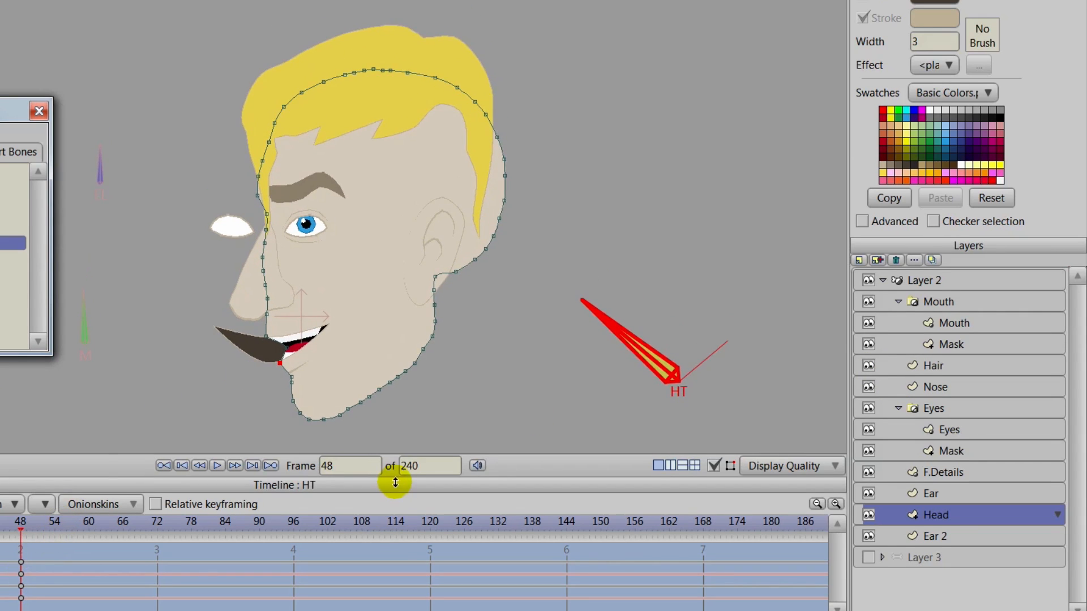
{"action": "left_click_drag", "start_coordinate": [395, 480], "coordinate": [388, 526]}
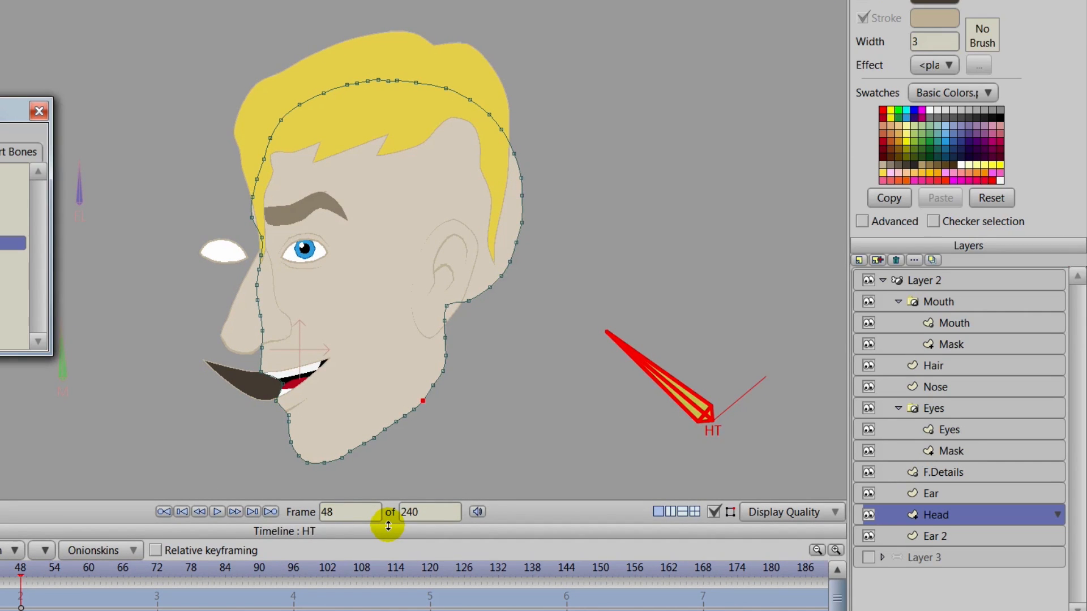
{"action": "left_click", "coordinate": [949, 365]}
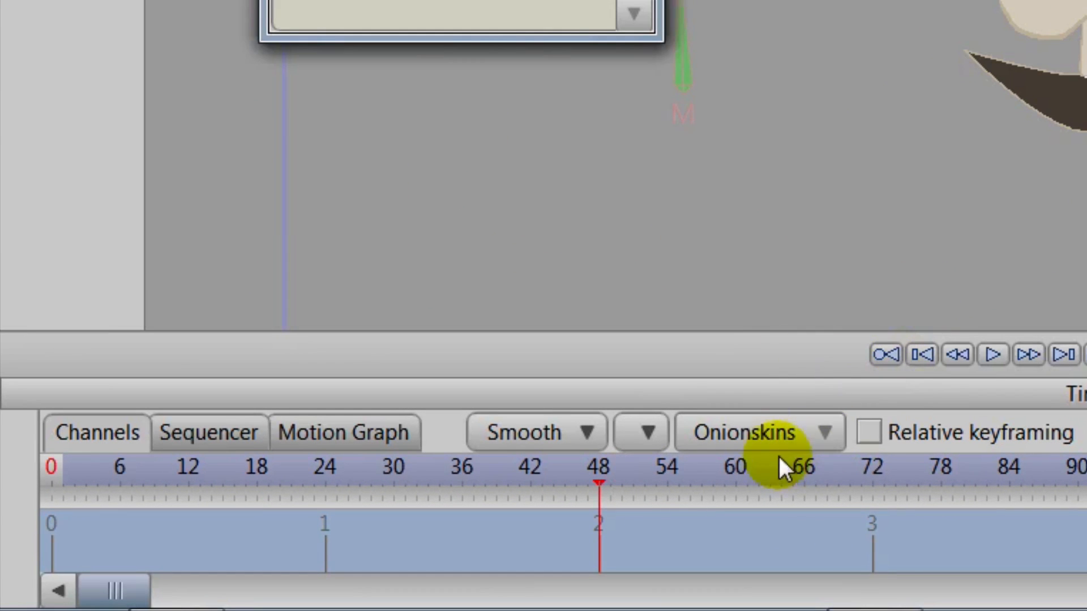
Step: Enable onion skins as outlines for the selected layer only, and mark frame 0 as the onion skin frame
{"action": "left_click", "coordinate": [791, 437]}
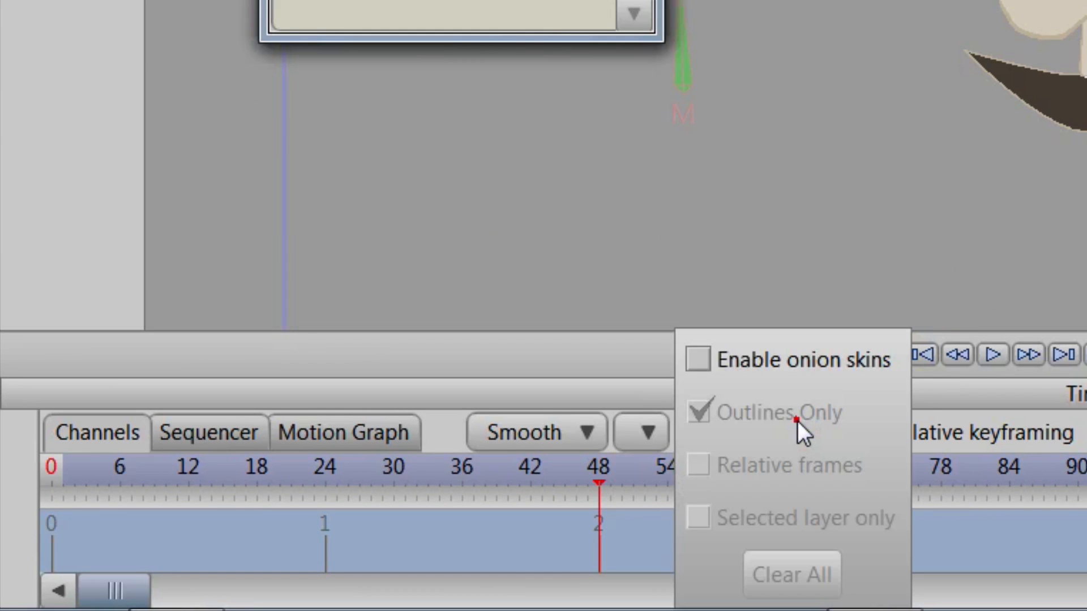
{"action": "left_click", "coordinate": [736, 365]}
{"action": "left_click", "coordinate": [708, 519]}
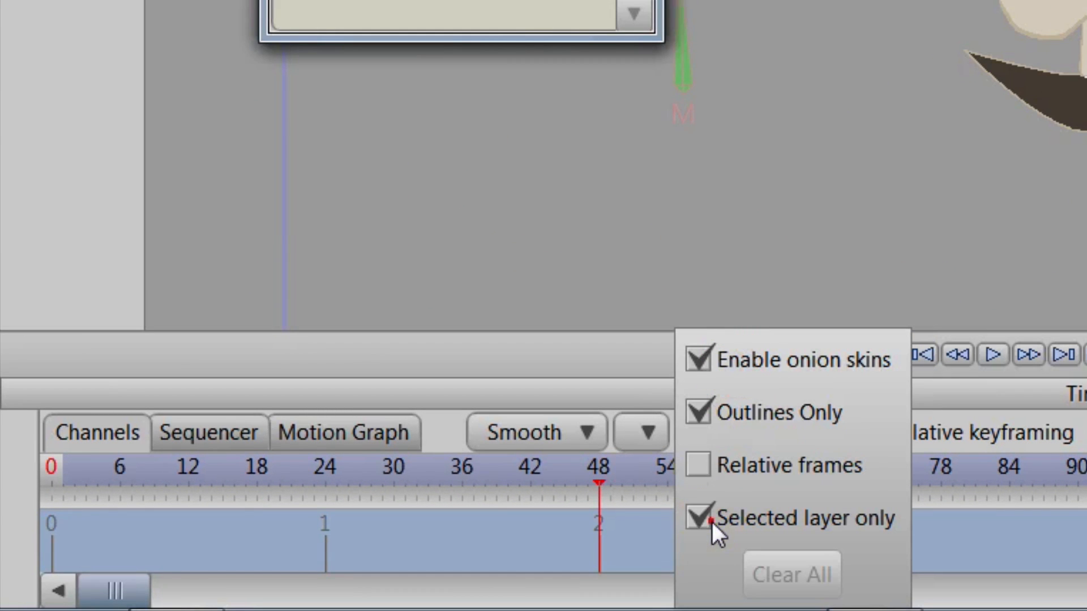
{"action": "left_click", "coordinate": [51, 498]}
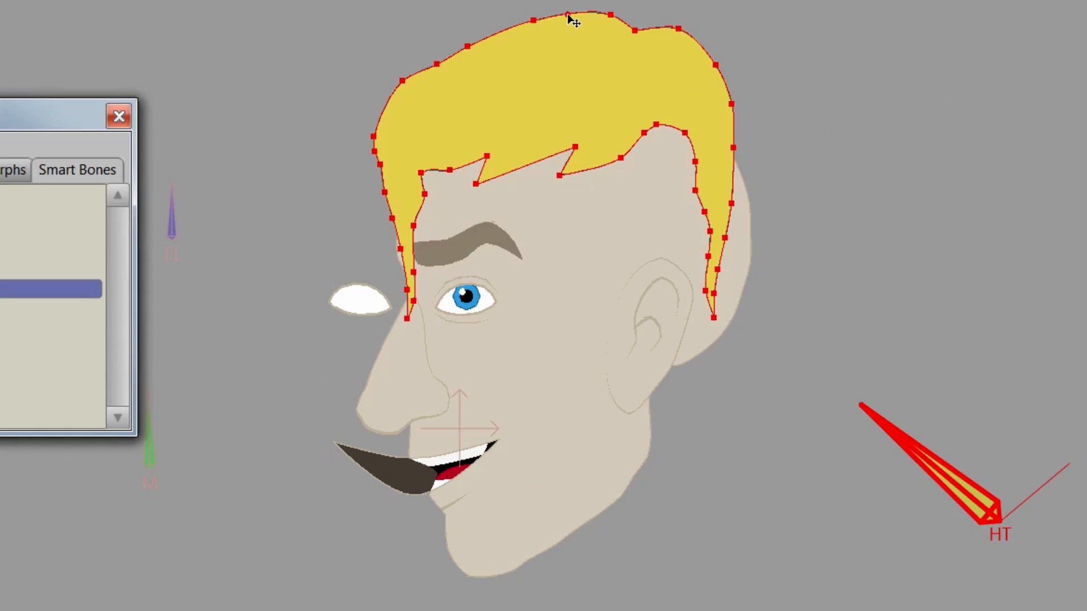
Step: Pull the hairline points at the temple down in front of the ear to form the front edge of the sideburn
{"action": "left_click_drag", "start_coordinate": [569, 17], "coordinate": [467, 35]}
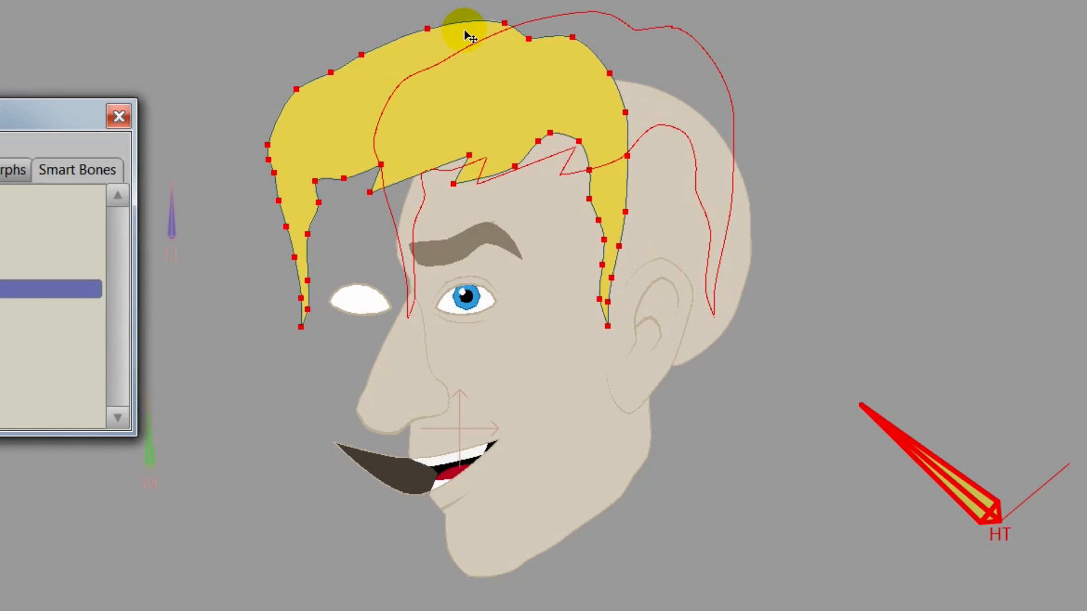
{"action": "key", "text": "ctrl+z"}
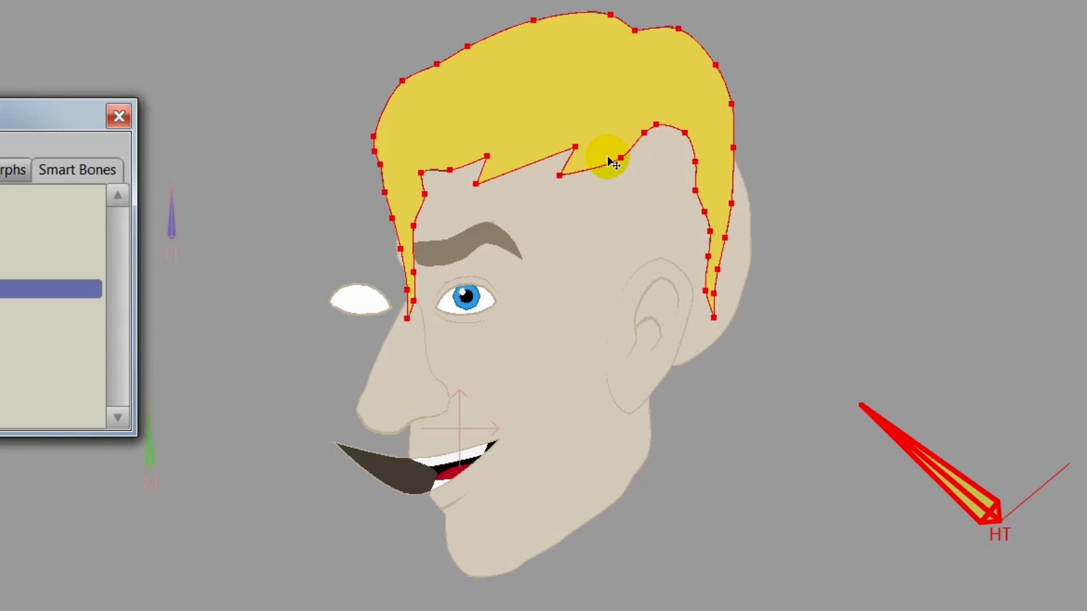
{"action": "left_click", "coordinate": [657, 125]}
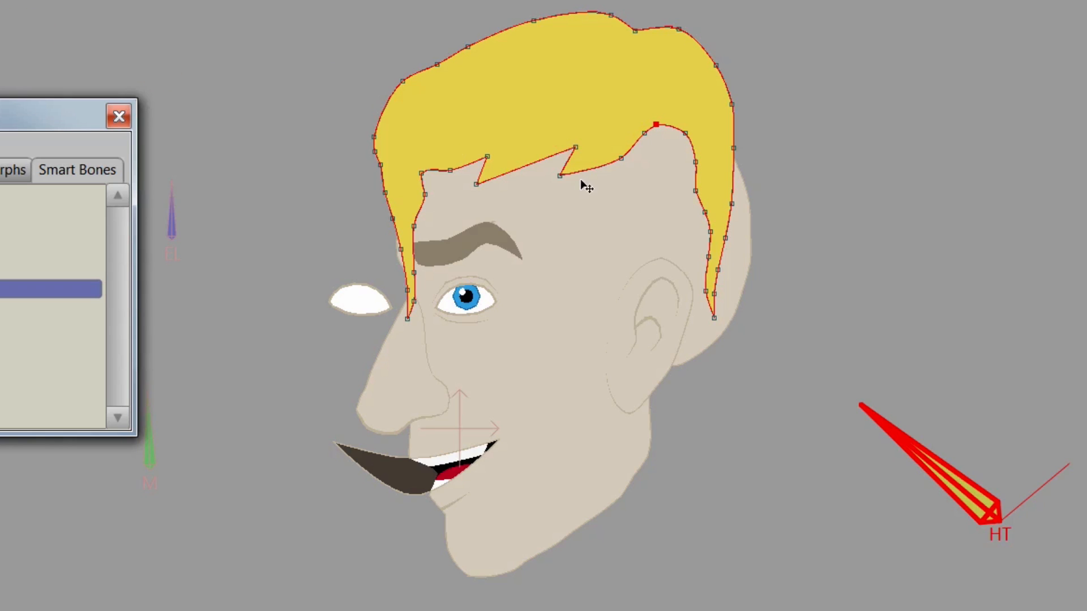
{"action": "left_click_drag", "start_coordinate": [655, 125], "coordinate": [618, 222]}
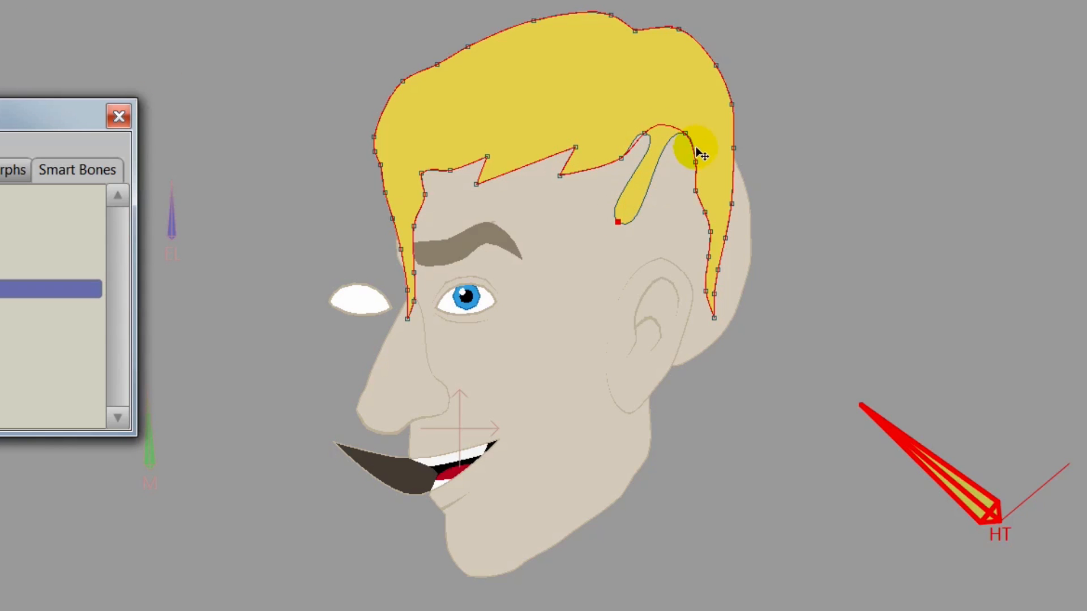
{"action": "left_click_drag", "start_coordinate": [696, 135], "coordinate": [625, 254]}
{"action": "left_click_drag", "start_coordinate": [694, 158], "coordinate": [622, 268]}
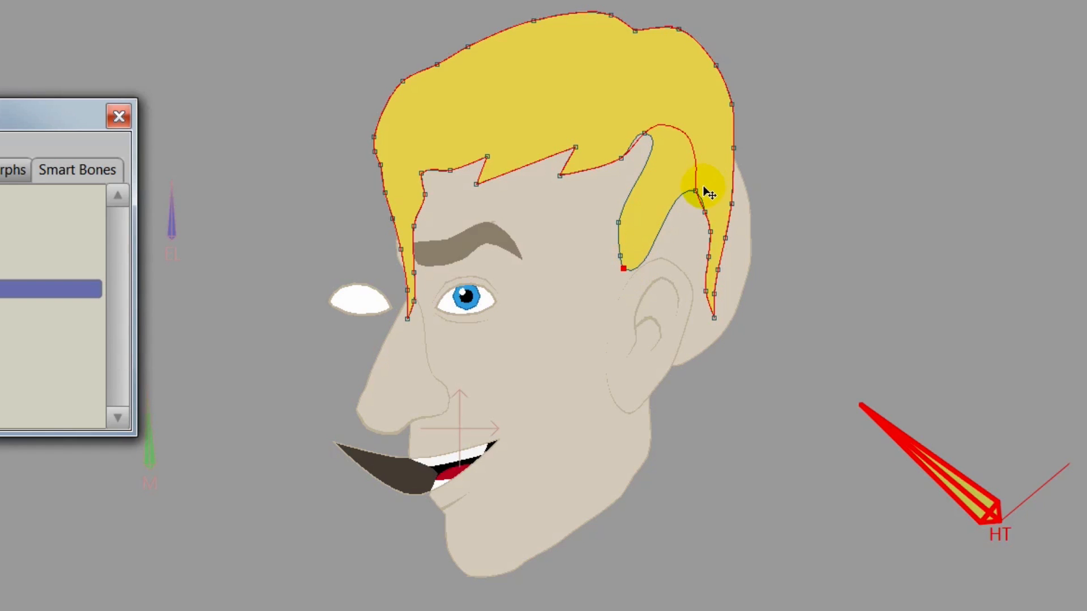
Step: Move the following hair points over the top of the ear and down behind it to the base of the skull
{"action": "left_click_drag", "start_coordinate": [698, 193], "coordinate": [655, 260]}
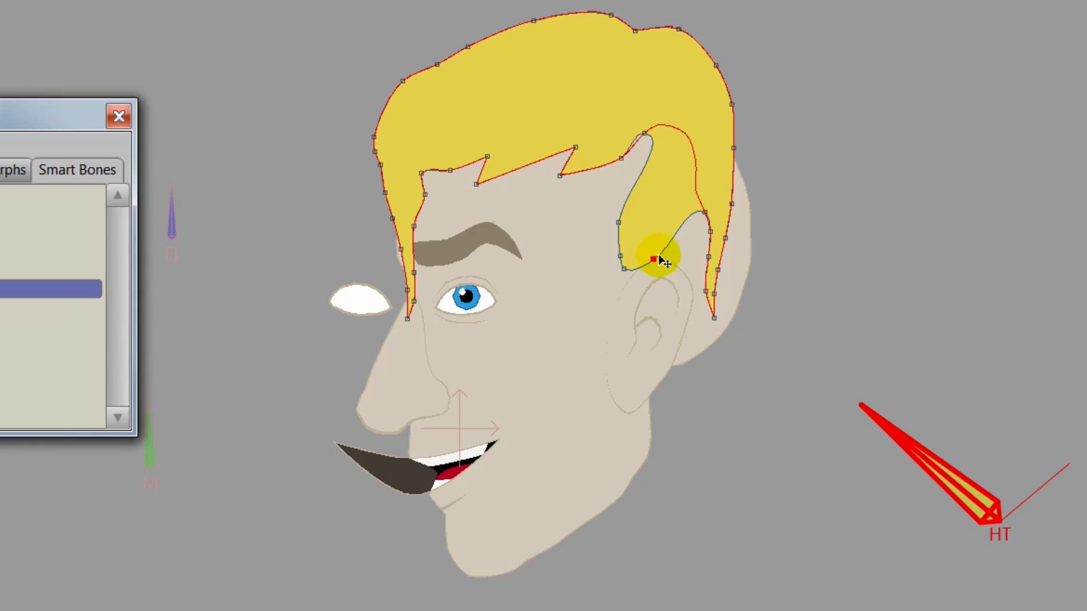
{"action": "left_click_drag", "start_coordinate": [704, 213], "coordinate": [666, 273]}
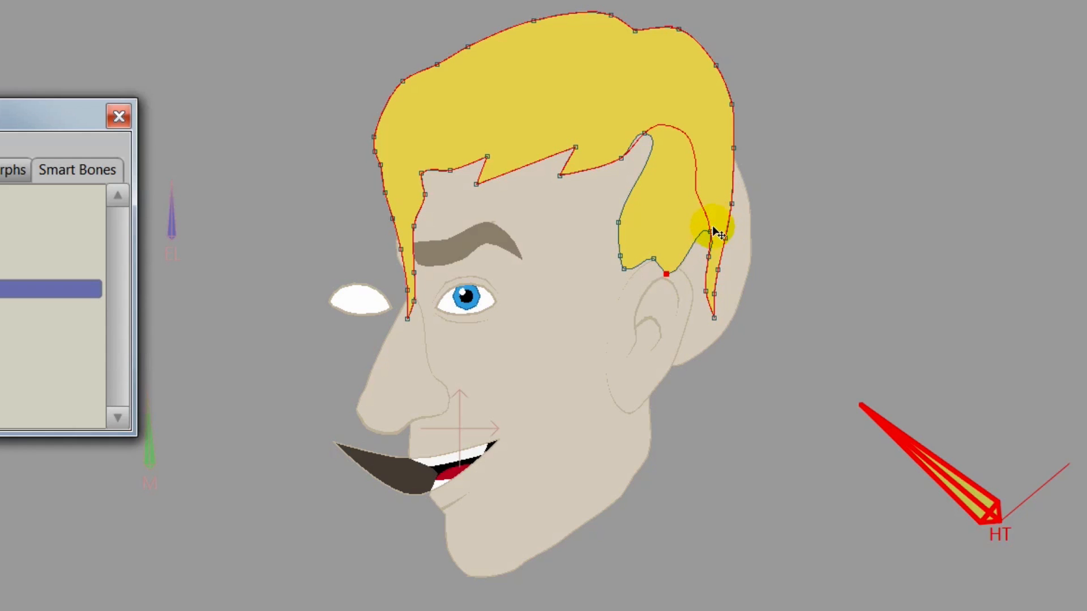
{"action": "left_click_drag", "start_coordinate": [714, 232], "coordinate": [683, 320]}
{"action": "left_click_drag", "start_coordinate": [756, 355], "coordinate": [690, 395]}
{"action": "scroll", "coordinate": [706, 314], "scroll_direction": "up", "scroll_amount": 4}
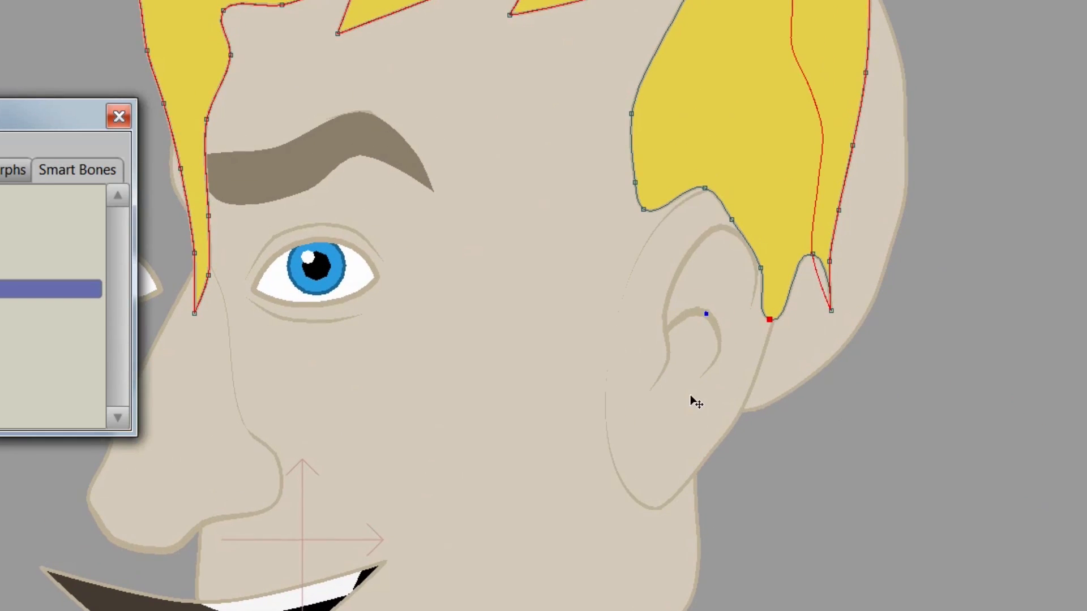
{"action": "left_click_drag", "start_coordinate": [804, 260], "coordinate": [726, 397]}
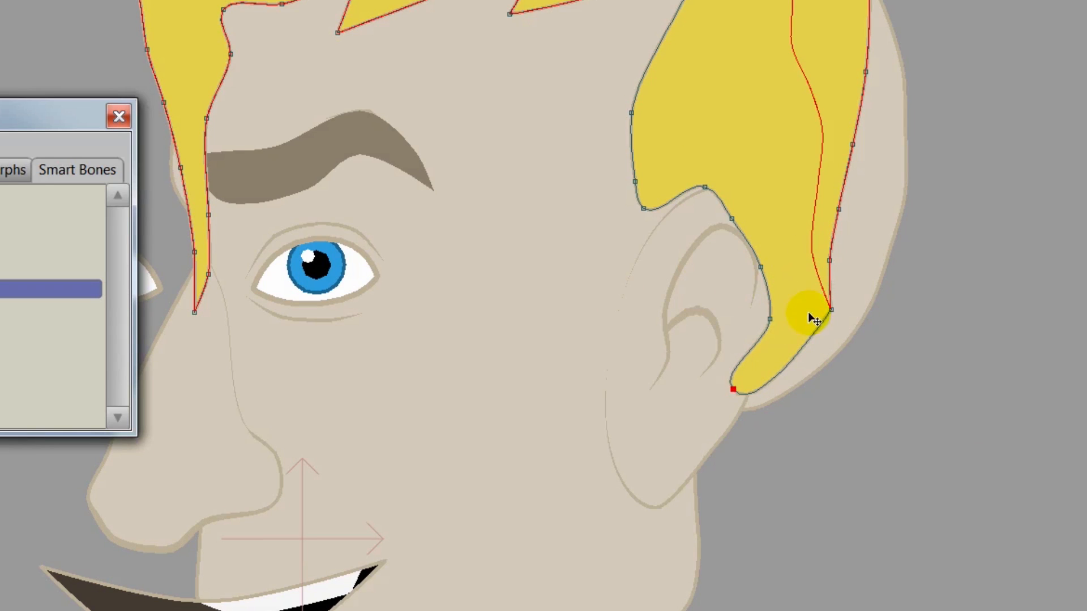
{"action": "left_click_drag", "start_coordinate": [830, 307], "coordinate": [722, 433]}
Step: Move the outer hair points outward to cover the back of the head from the nape to the upper skull
{"action": "left_click_drag", "start_coordinate": [830, 261], "coordinate": [835, 372]}
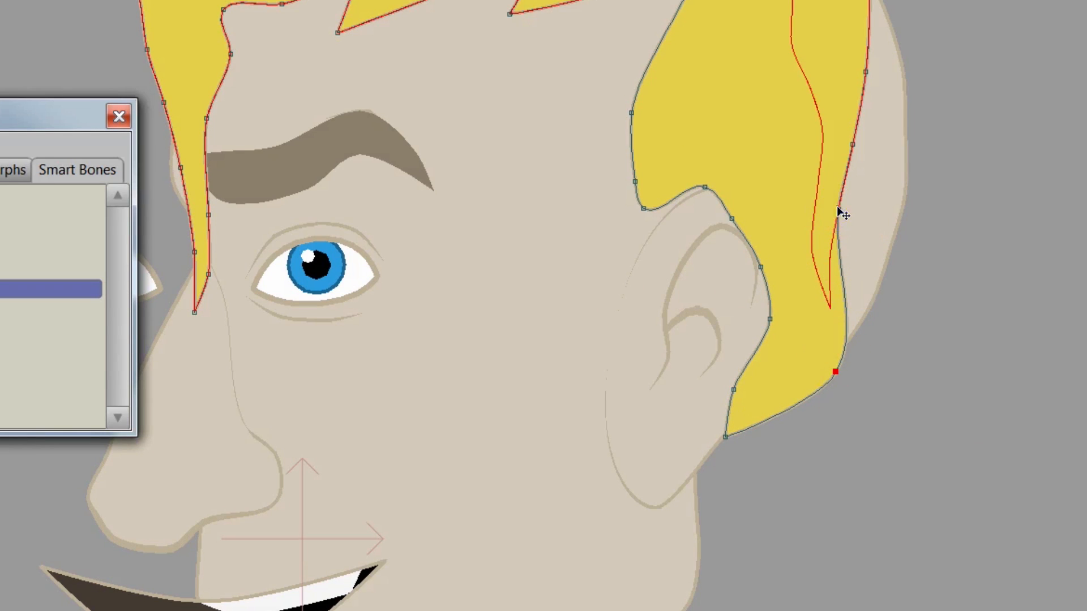
{"action": "left_click_drag", "start_coordinate": [837, 208], "coordinate": [914, 250]}
{"action": "left_click_drag", "start_coordinate": [934, 249], "coordinate": [653, 391]}
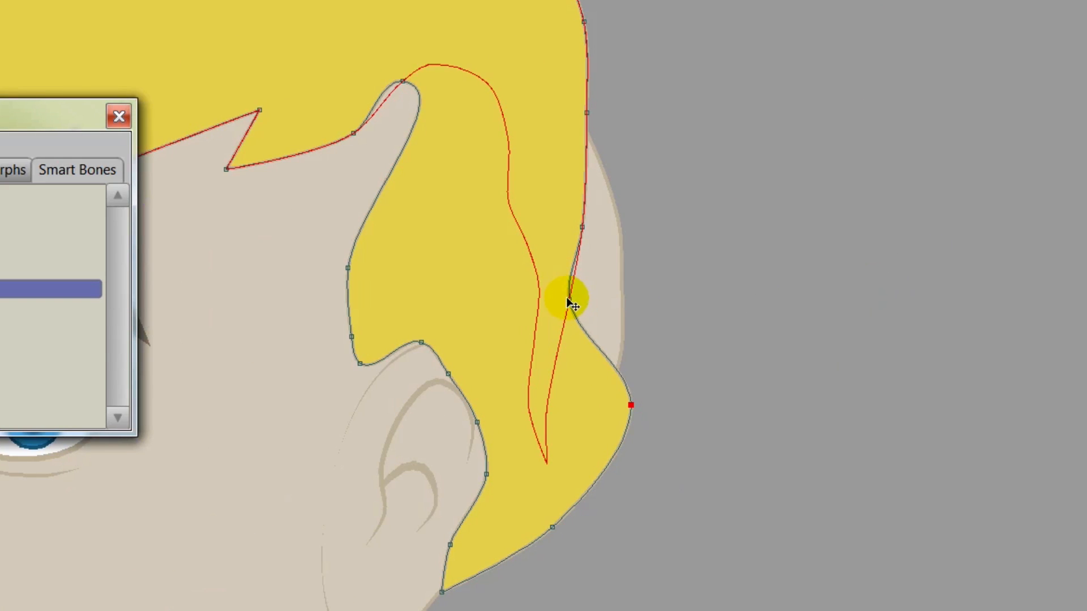
{"action": "left_click_drag", "start_coordinate": [571, 303], "coordinate": [635, 294]}
{"action": "left_click_drag", "start_coordinate": [582, 229], "coordinate": [634, 199]}
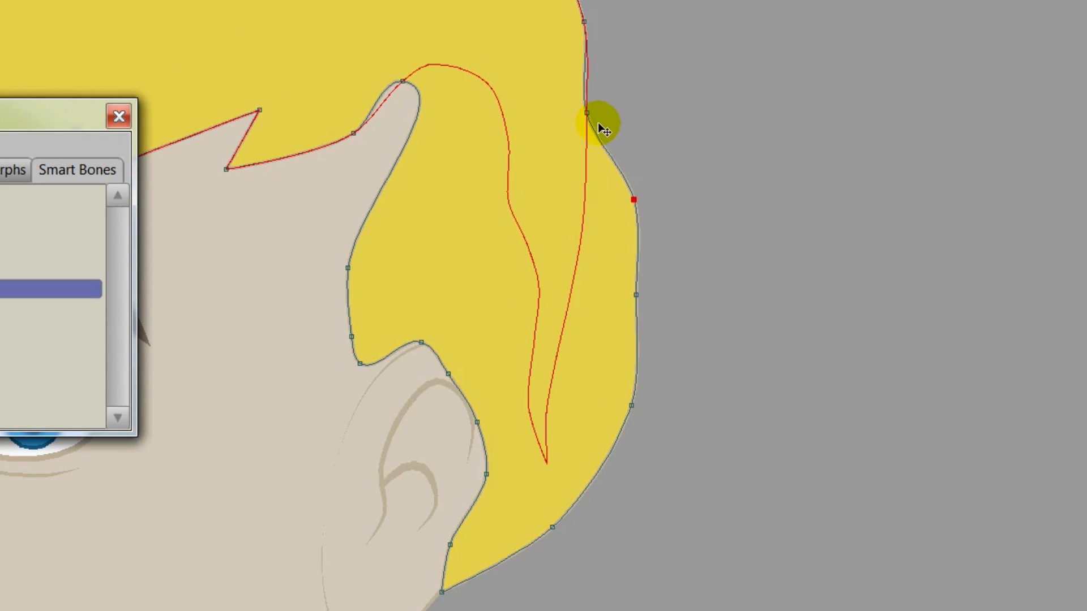
{"action": "left_click_drag", "start_coordinate": [587, 113], "coordinate": [618, 125]}
Step: Lower the sideburn tip and the hair point above the ear to refine the hairline around the ear
{"action": "scroll", "coordinate": [718, 263], "scroll_direction": "down", "scroll_amount": 1}
{"action": "left_click_drag", "start_coordinate": [718, 263], "coordinate": [983, 183]}
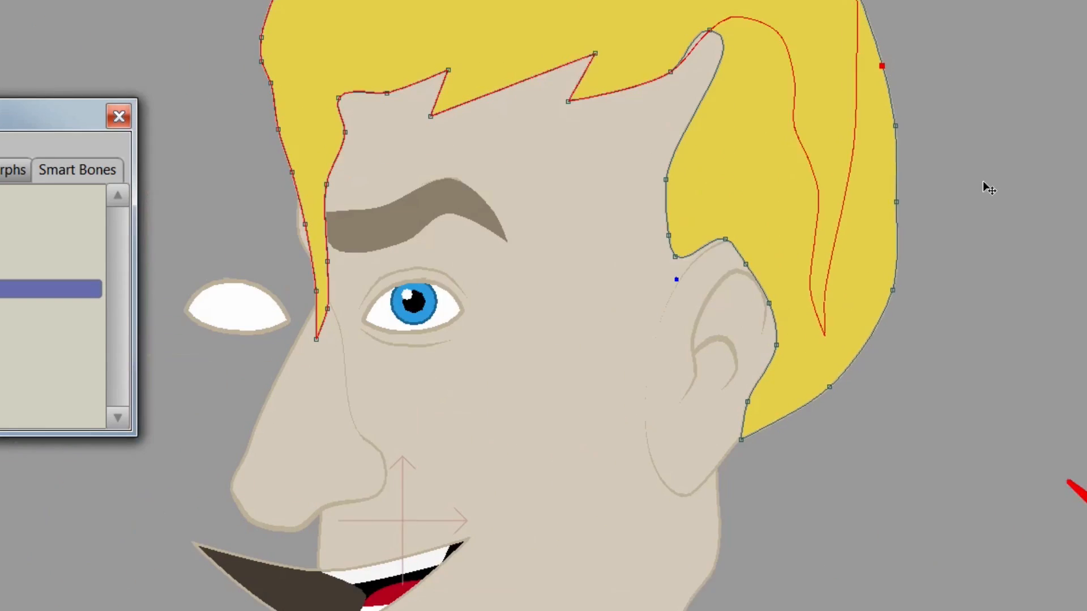
{"action": "left_click_drag", "start_coordinate": [711, 239], "coordinate": [696, 269]}
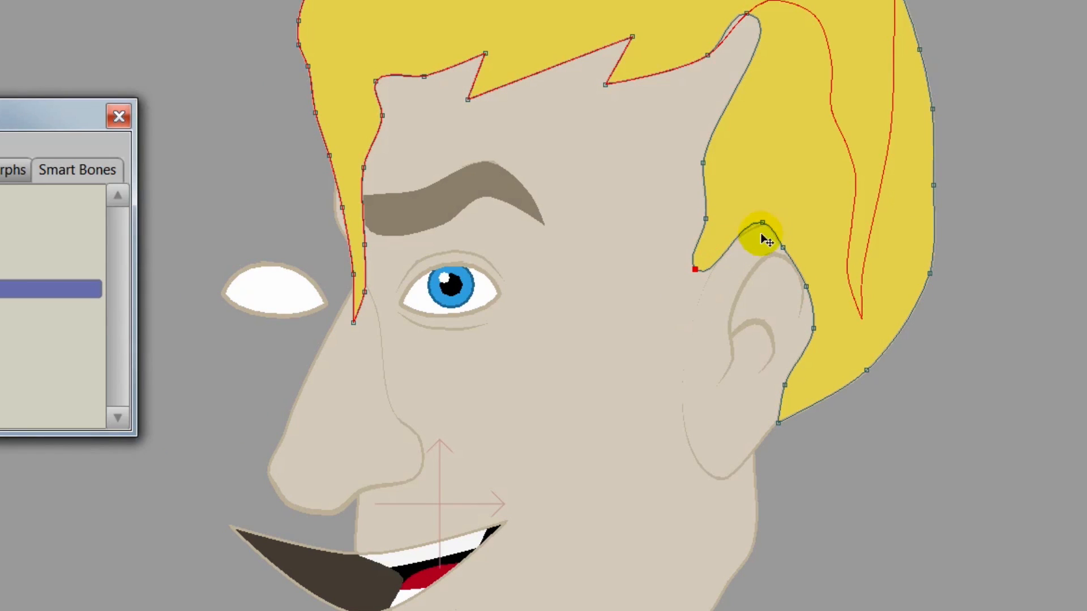
{"action": "left_click_drag", "start_coordinate": [762, 223], "coordinate": [761, 244]}
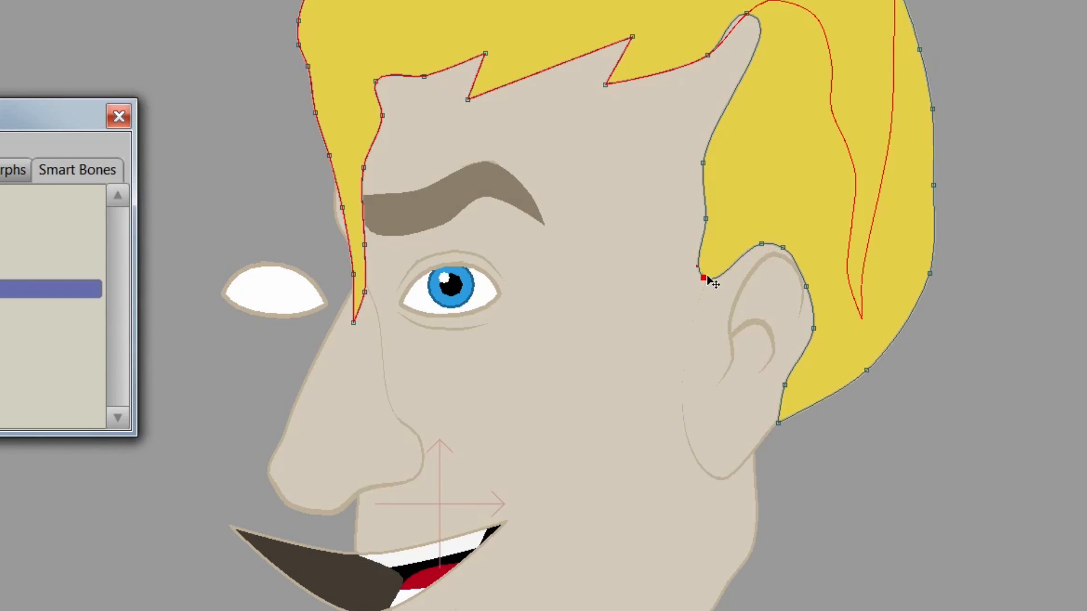
{"action": "mouse_move", "coordinate": [707, 276]}
{"action": "left_mouse_down"}
{"action": "mouse_move", "coordinate": [697, 264]}
{"action": "mouse_move", "coordinate": [712, 284]}
{"action": "left_mouse_up"}
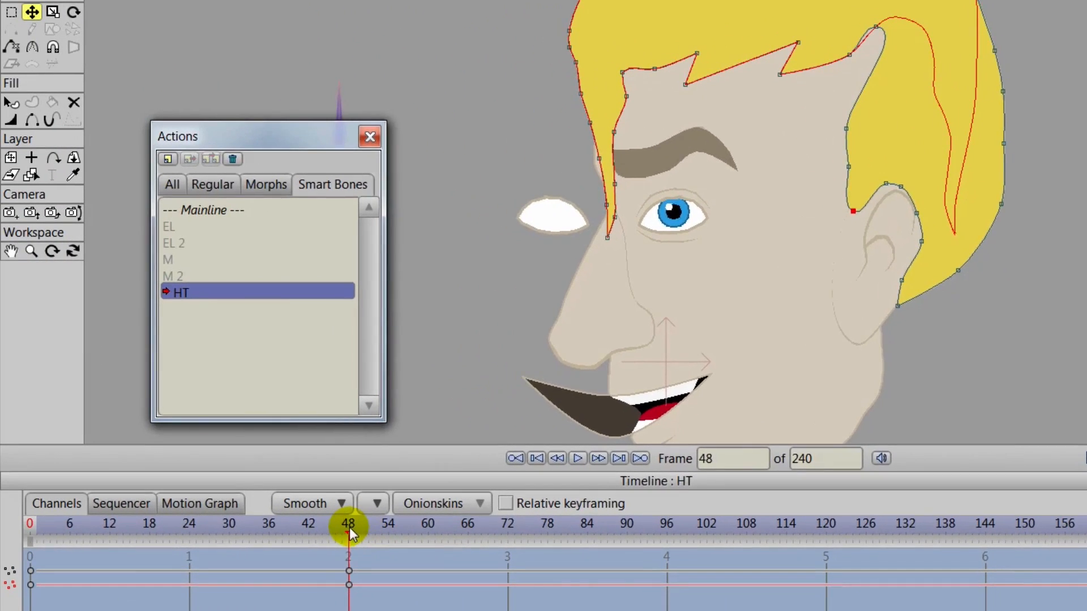
Step: At frame 13, reorder the Hair layer within Layer 2 so it sits directly below the Ear layer
{"action": "left_click_drag", "start_coordinate": [132, 549], "coordinate": [116, 525]}
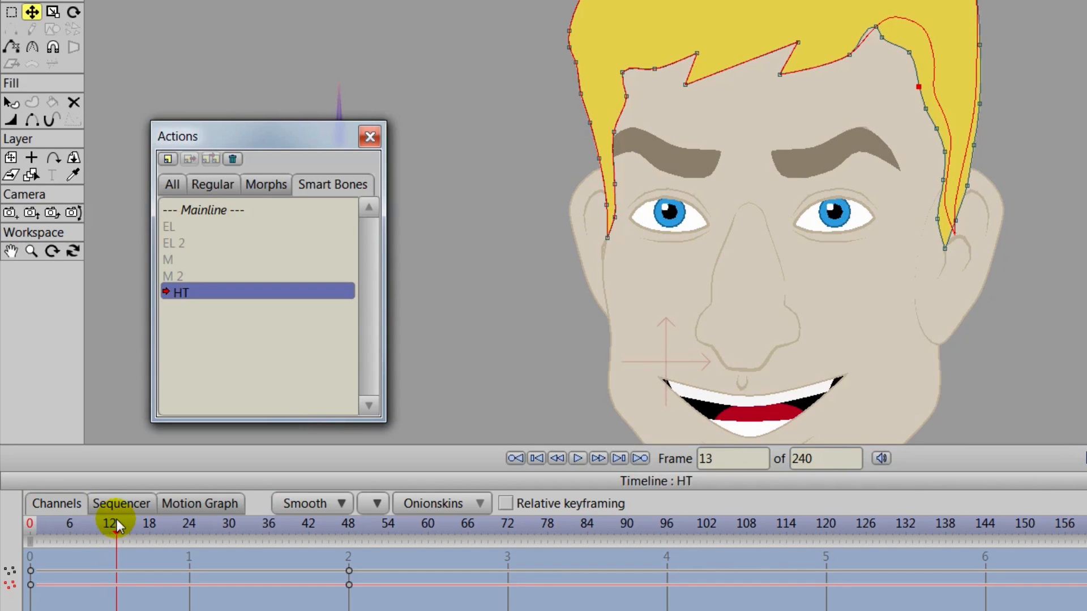
{"action": "left_click", "coordinate": [925, 276]}
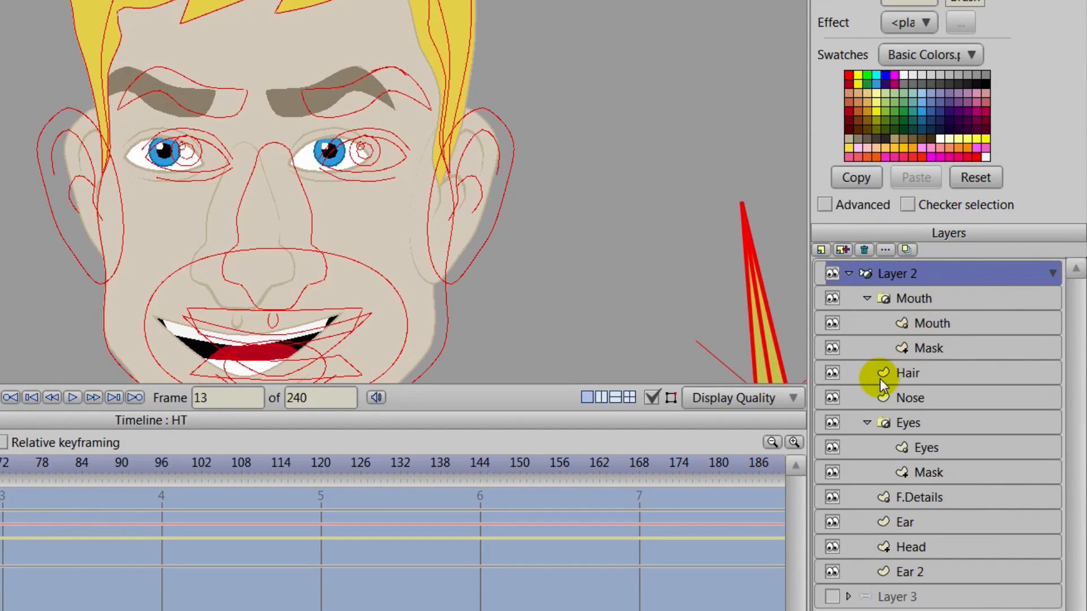
{"action": "left_click", "coordinate": [905, 372]}
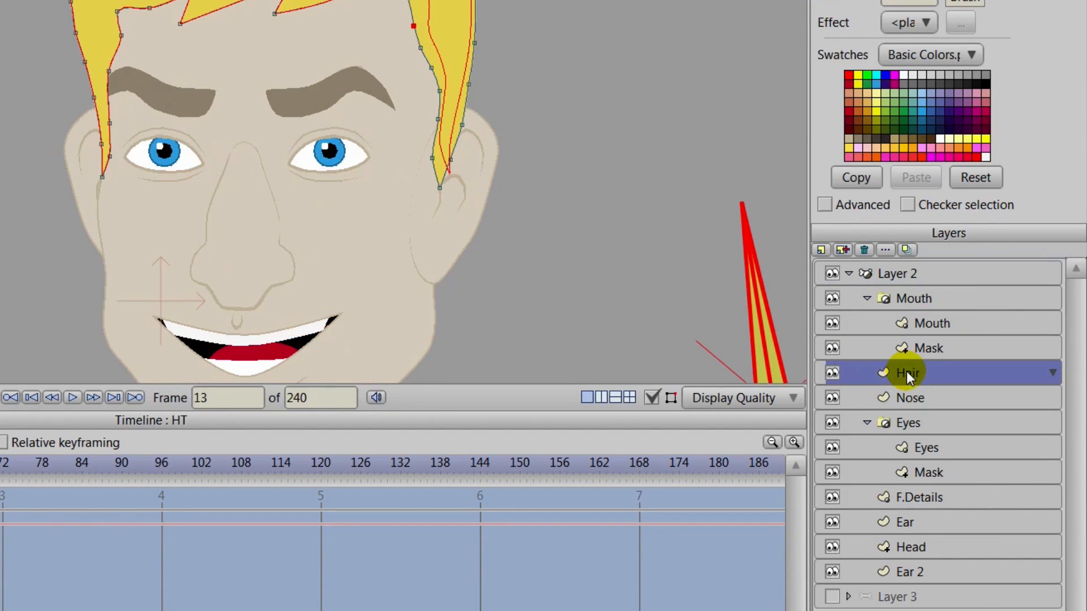
{"action": "left_click_drag", "start_coordinate": [905, 374], "coordinate": [933, 527]}
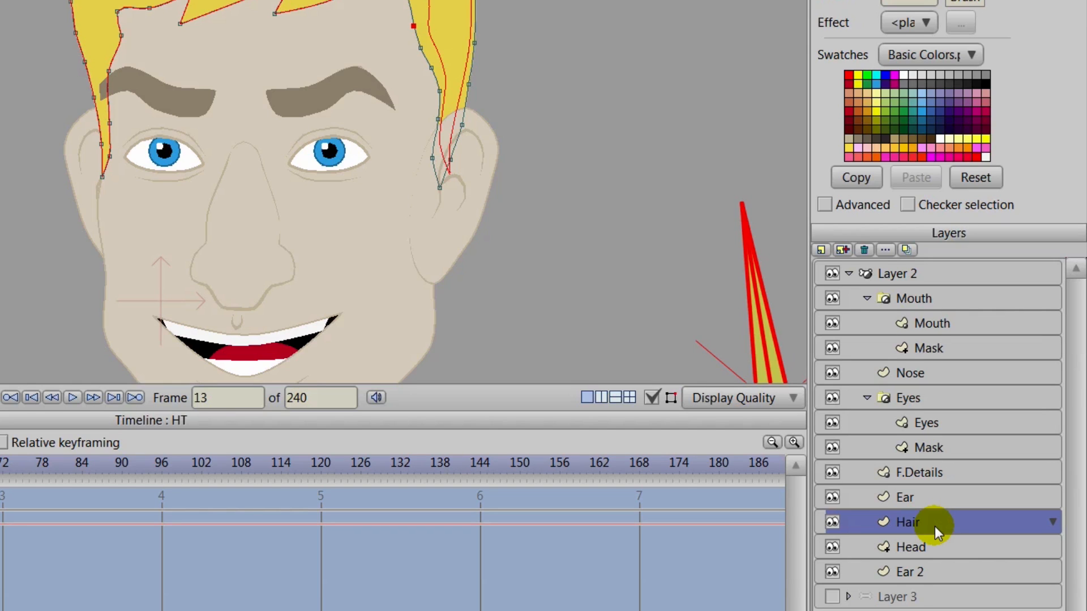
{"action": "mouse_move", "coordinate": [935, 522]}
{"action": "left_mouse_down"}
{"action": "mouse_move", "coordinate": [902, 296]}
{"action": "mouse_move", "coordinate": [929, 404]}
{"action": "mouse_move", "coordinate": [928, 525]}
{"action": "left_mouse_up"}
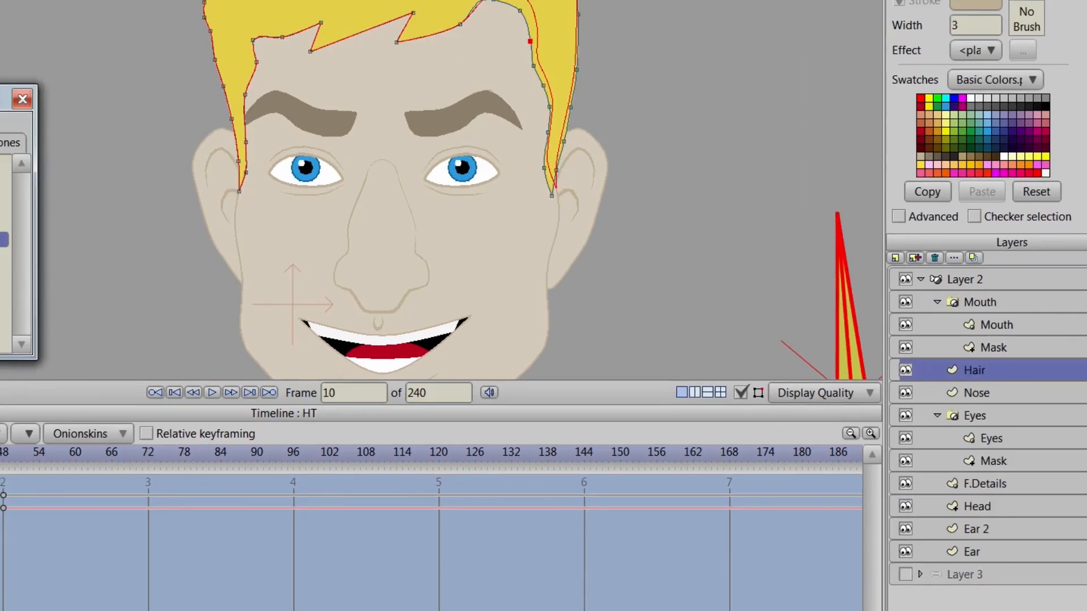
Step: At frame 48, select the jagged fringe points along the forehead and shift them toward the front of the face
{"action": "left_click_drag", "start_coordinate": [80, 445], "coordinate": [268, 476]}
{"action": "left_click_drag", "start_coordinate": [679, 408], "coordinate": [680, 509]}
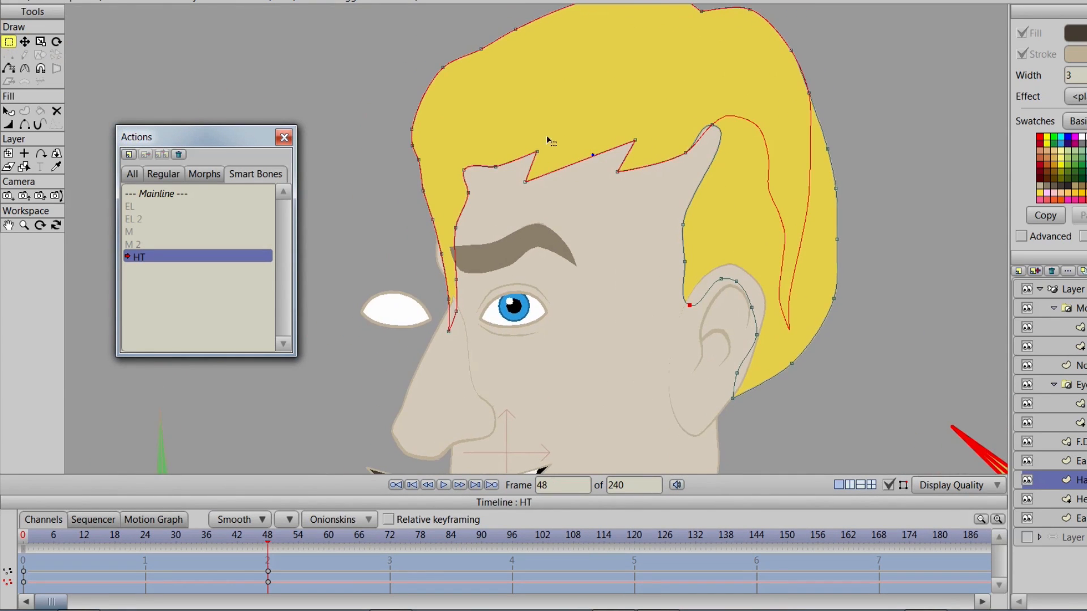
{"action": "left_click", "coordinate": [24, 42]}
{"action": "left_click", "coordinate": [8, 42]}
{"action": "left_click_drag", "start_coordinate": [659, 109], "coordinate": [534, 128]}
{"action": "mouse_move", "coordinate": [457, 178]}
{"action": "left_mouse_down"}
{"action": "mouse_move", "coordinate": [626, 194]}
{"action": "mouse_move", "coordinate": [715, 150]}
{"action": "mouse_move", "coordinate": [659, 107]}
{"action": "left_mouse_up"}
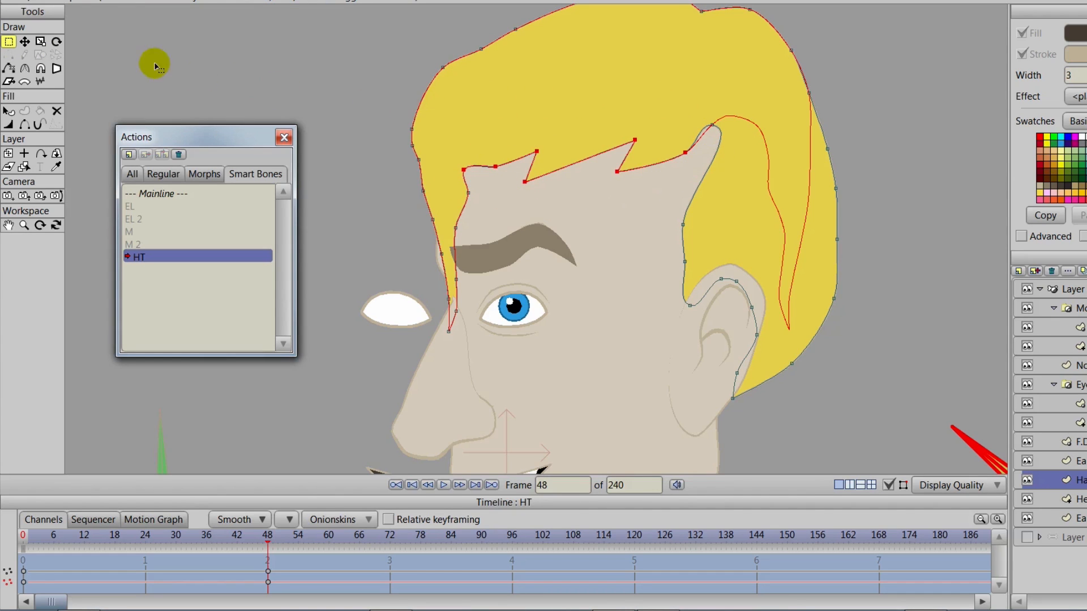
{"action": "left_click", "coordinate": [23, 42]}
{"action": "left_click_drag", "start_coordinate": [632, 153], "coordinate": [570, 155]}
Step: Move the outline points on the back and upper rear of the hair outward to round the back of the head
{"action": "left_click_drag", "start_coordinate": [614, 93], "coordinate": [649, 197]}
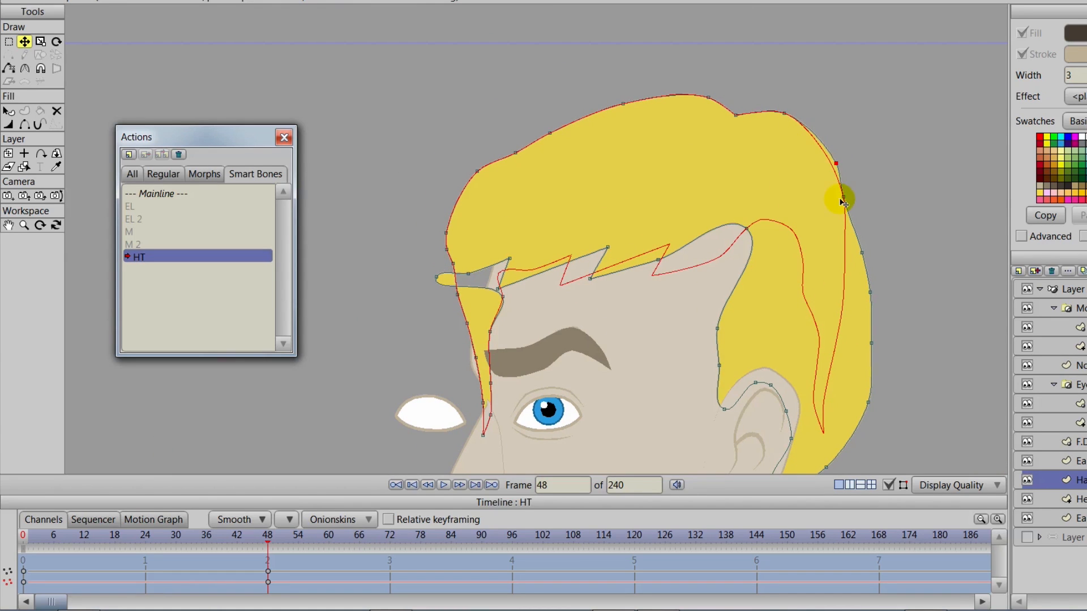
{"action": "left_click_drag", "start_coordinate": [841, 199], "coordinate": [860, 206]}
{"action": "left_click_drag", "start_coordinate": [864, 254], "coordinate": [880, 307]}
{"action": "left_click_drag", "start_coordinate": [871, 346], "coordinate": [880, 360]}
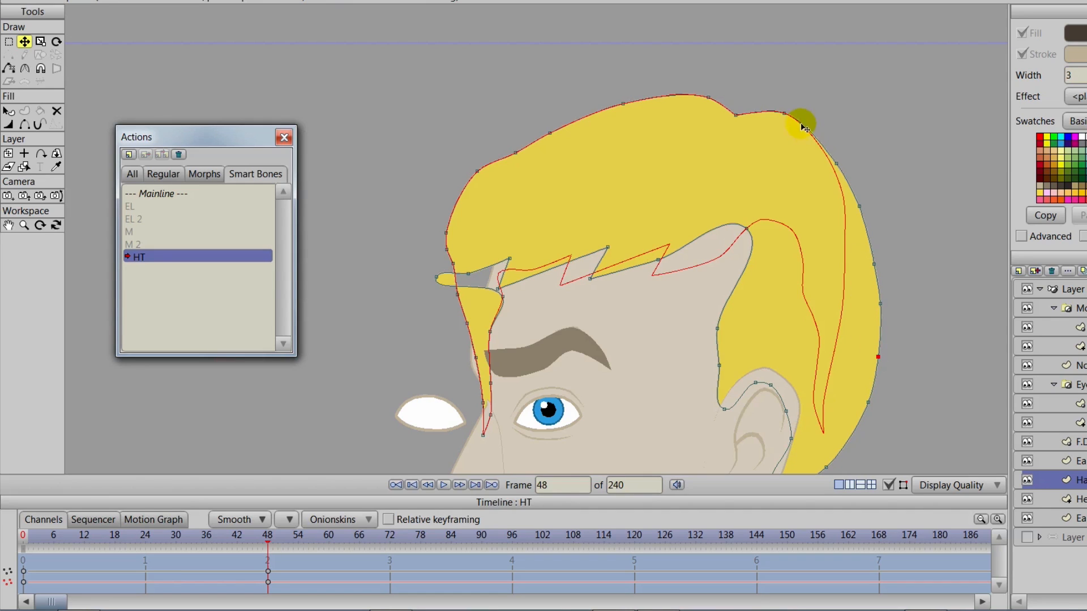
{"action": "left_click_drag", "start_coordinate": [785, 115], "coordinate": [812, 124]}
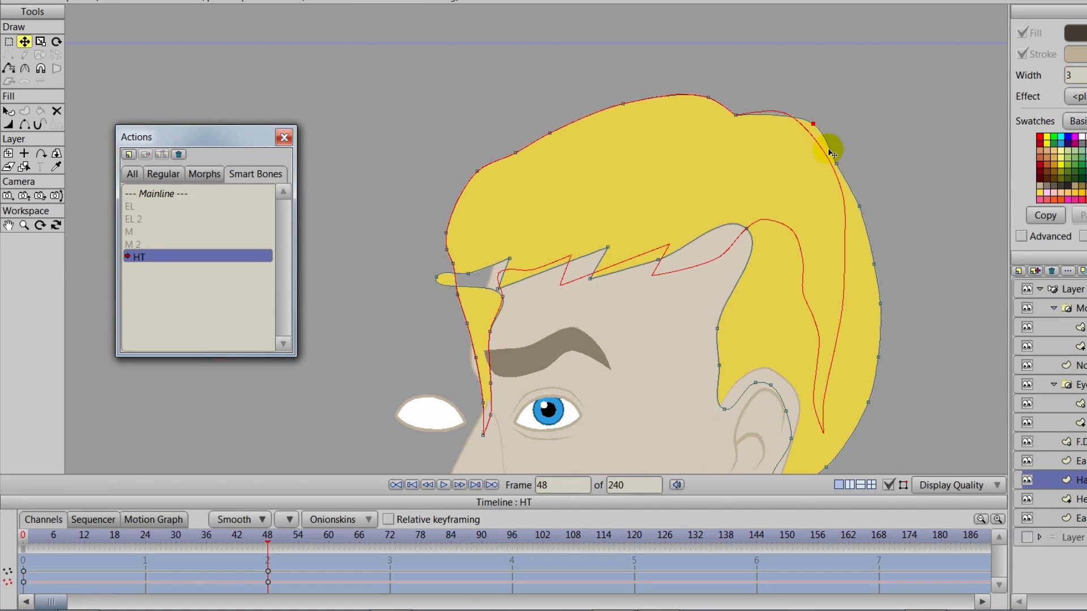
Step: Shift the crown points toward the back of the head and lower the upper front hair points to slope the top
{"action": "key", "text": "ctrl+a"}
{"action": "left_click_drag", "start_coordinate": [736, 118], "coordinate": [768, 121]}
{"action": "key", "text": "ctrl+z"}
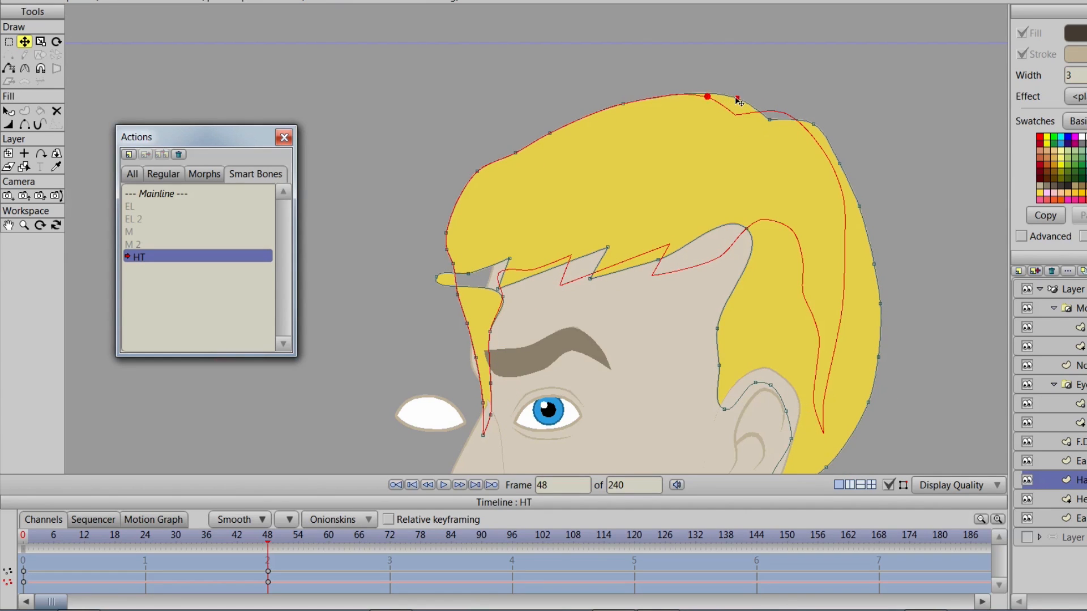
{"action": "left_click_drag", "start_coordinate": [623, 103], "coordinate": [636, 108]}
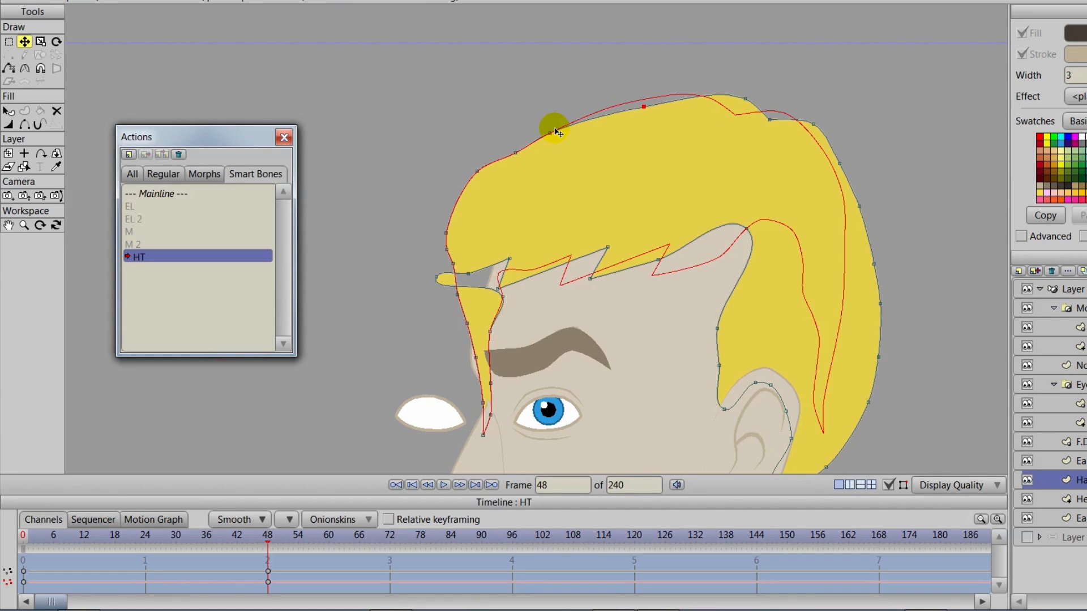
{"action": "left_click_drag", "start_coordinate": [516, 157], "coordinate": [498, 184]}
Step: At frame 48, raise the inner-edge points of the front hair lock and push its upper outer points forward past the forehead
{"action": "left_click_drag", "start_coordinate": [518, 286], "coordinate": [559, 221]}
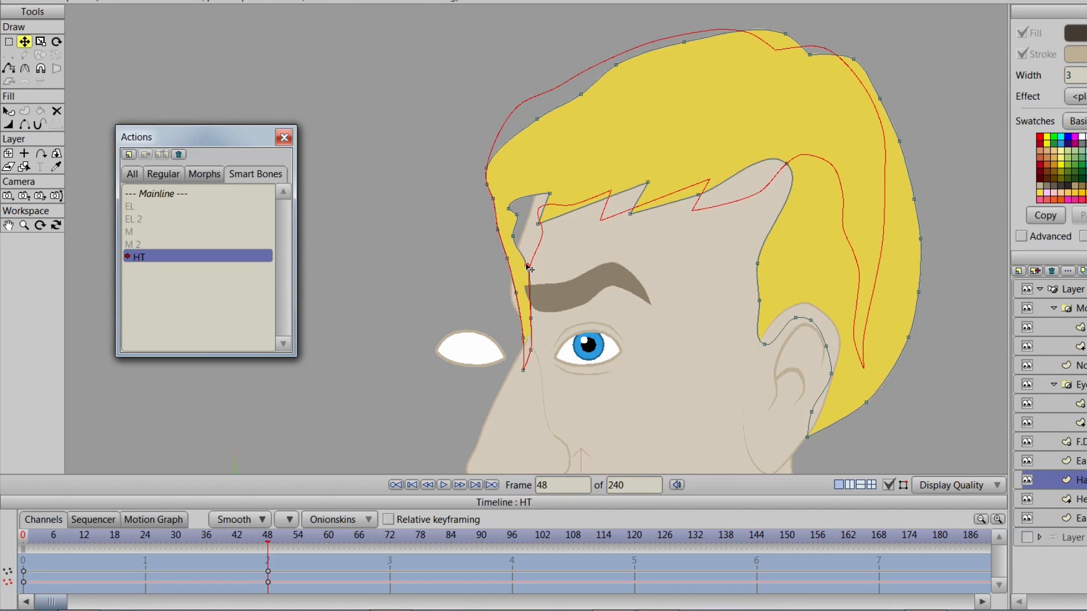
{"action": "left_click", "coordinate": [513, 247]}
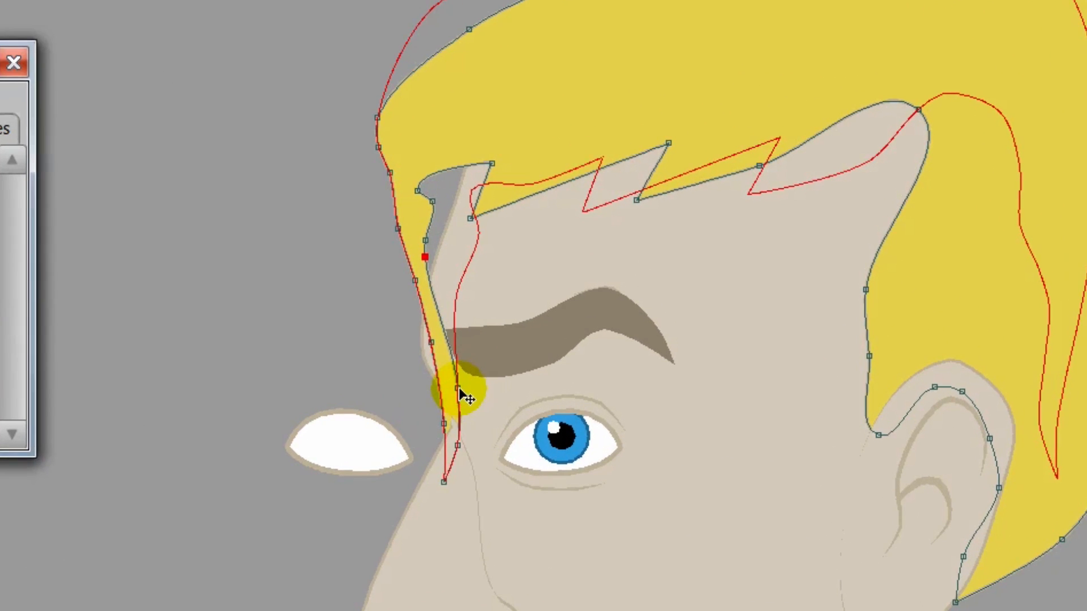
{"action": "left_click_drag", "start_coordinate": [530, 318], "coordinate": [513, 256]}
{"action": "left_click_drag", "start_coordinate": [426, 275], "coordinate": [572, 185]}
{"action": "left_click_drag", "start_coordinate": [449, 125], "coordinate": [427, 50]}
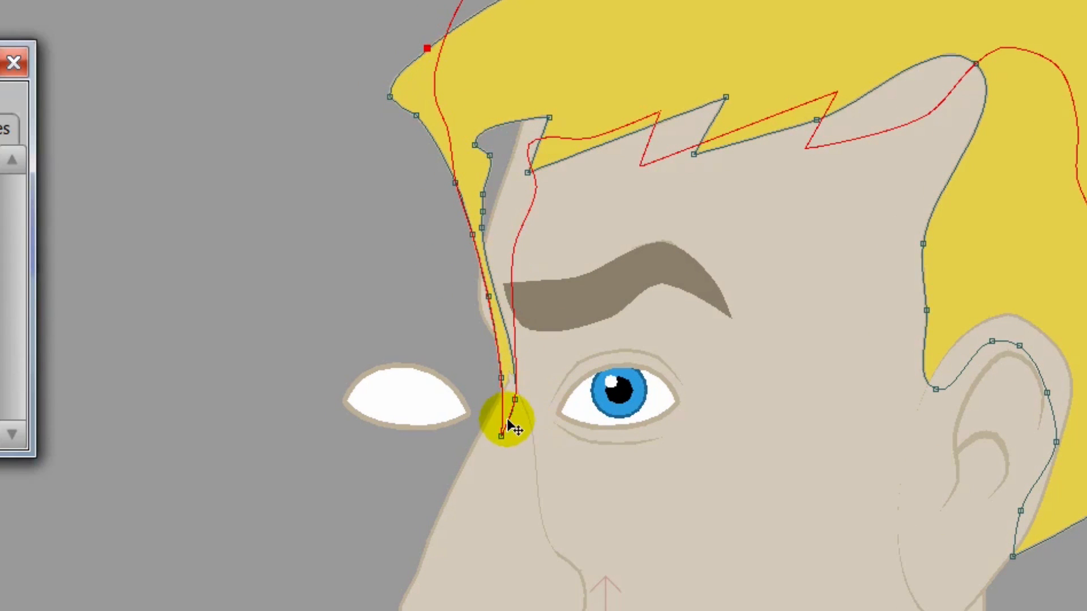
Step: Move the front lock's inner-edge points up along the forehead line toward the first fringe notch, undoing the accidental shift of the whole shape
{"action": "left_click_drag", "start_coordinate": [454, 182], "coordinate": [512, 144]}
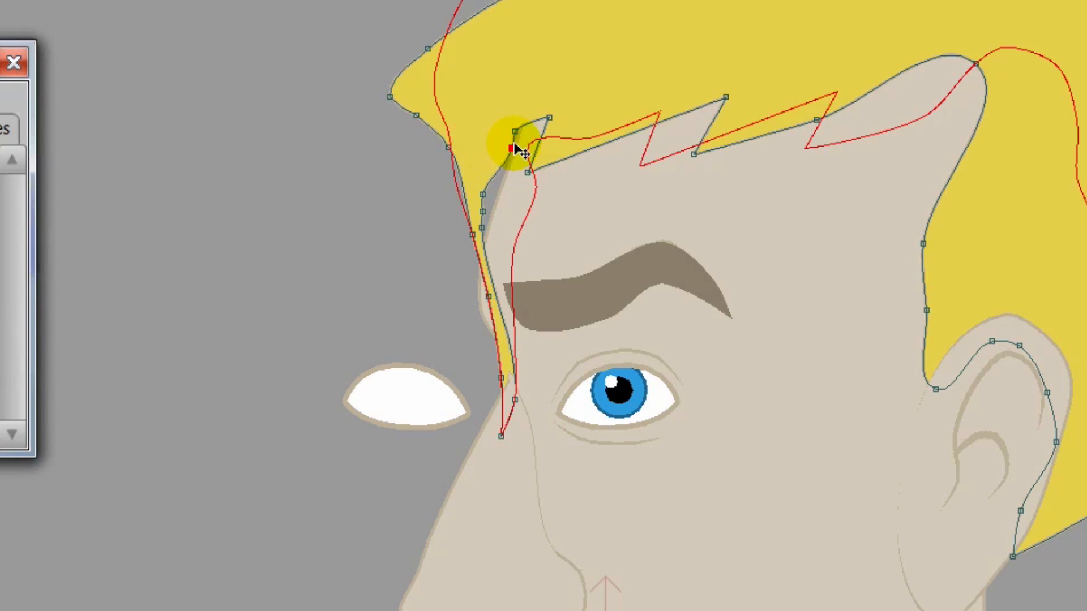
{"action": "left_click_drag", "start_coordinate": [481, 189], "coordinate": [510, 156]}
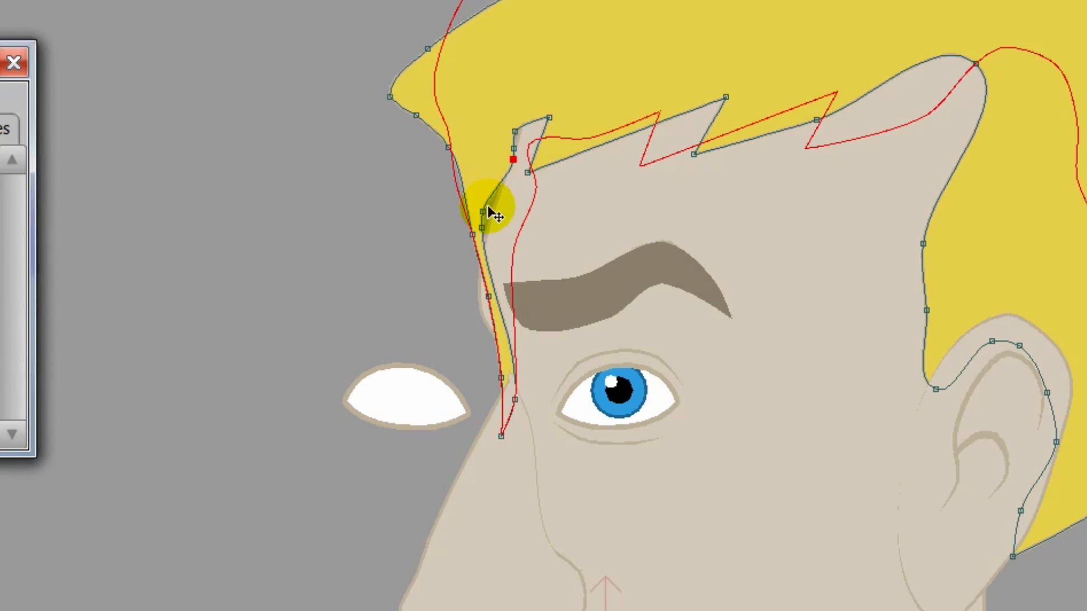
{"action": "left_click_drag", "start_coordinate": [483, 212], "coordinate": [507, 171]}
{"action": "left_click_drag", "start_coordinate": [482, 224], "coordinate": [500, 190]}
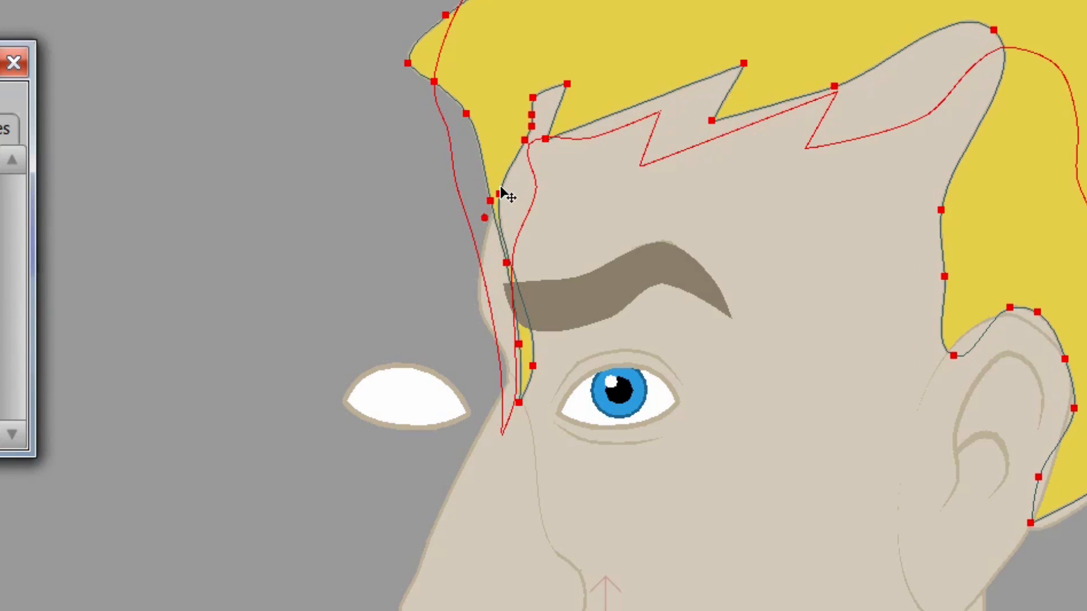
{"action": "key", "text": "ctrl+z"}
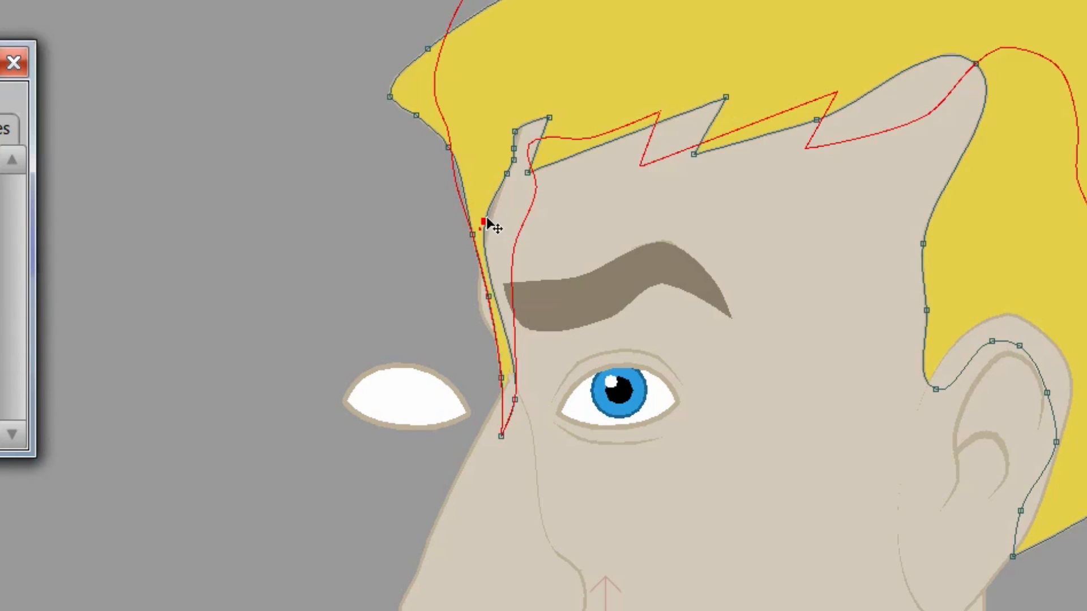
{"action": "left_click_drag", "start_coordinate": [480, 228], "coordinate": [502, 190]}
Step: Pull the front lock's outer points, lower points and tip upward to shorten it to a small point on the forehead
{"action": "left_click_drag", "start_coordinate": [472, 235], "coordinate": [459, 162]}
{"action": "left_click_drag", "start_coordinate": [488, 296], "coordinate": [470, 170]}
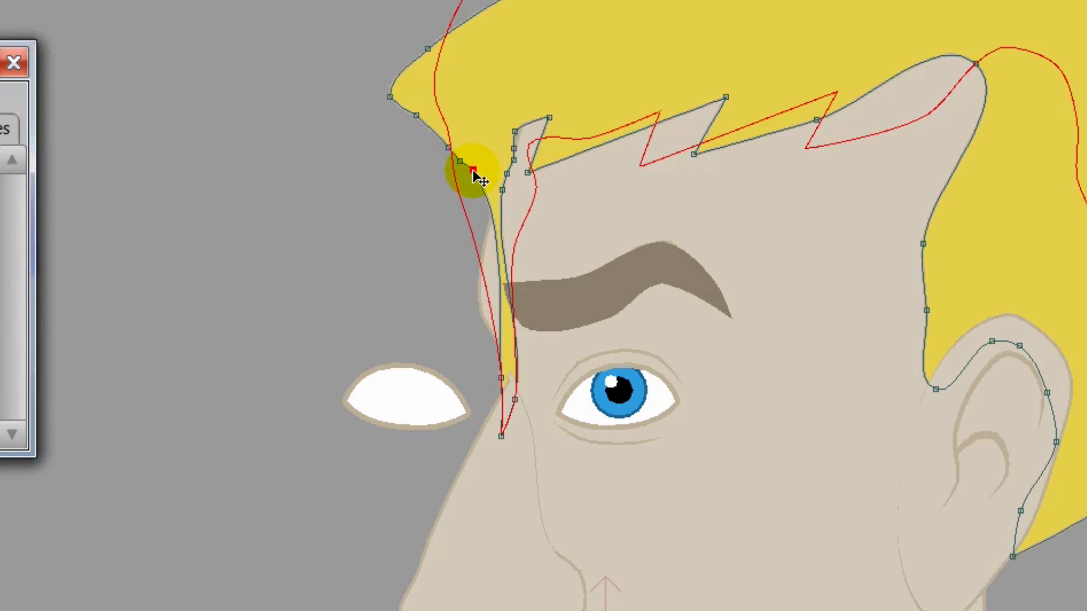
{"action": "left_click", "coordinate": [515, 399]}
{"action": "left_click_drag", "start_coordinate": [515, 396], "coordinate": [496, 202]}
{"action": "left_click_drag", "start_coordinate": [501, 378], "coordinate": [477, 182]}
{"action": "left_click", "coordinate": [494, 452]}
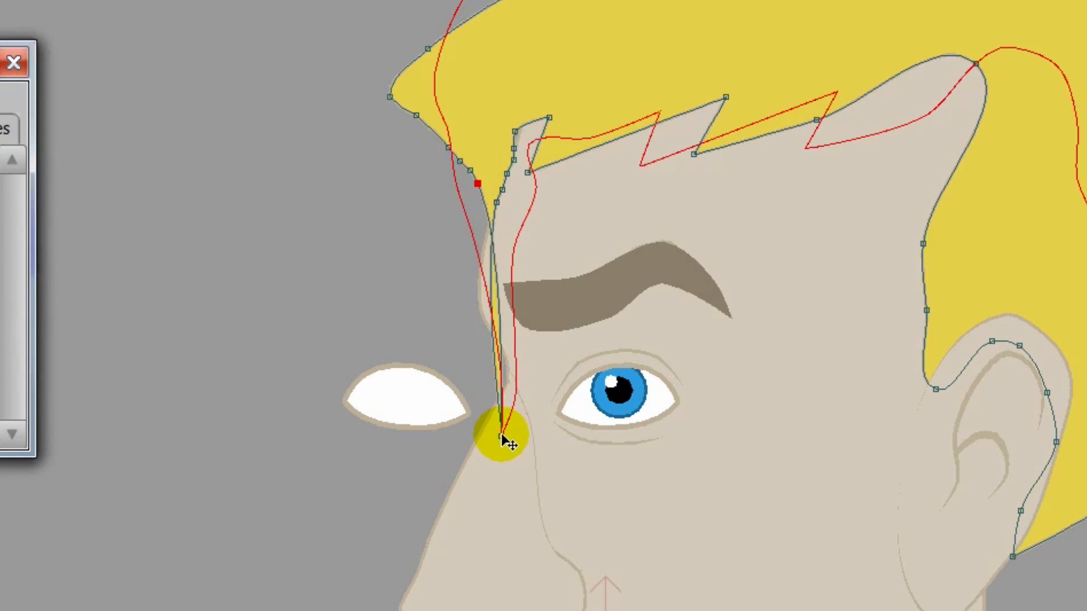
{"action": "left_click_drag", "start_coordinate": [497, 436], "coordinate": [492, 218]}
Step: Bunch the front lock's inner-edge points below the fringe notch and raise its tip so it ends higher on the forehead
{"action": "left_click_drag", "start_coordinate": [556, 288], "coordinate": [648, 212]}
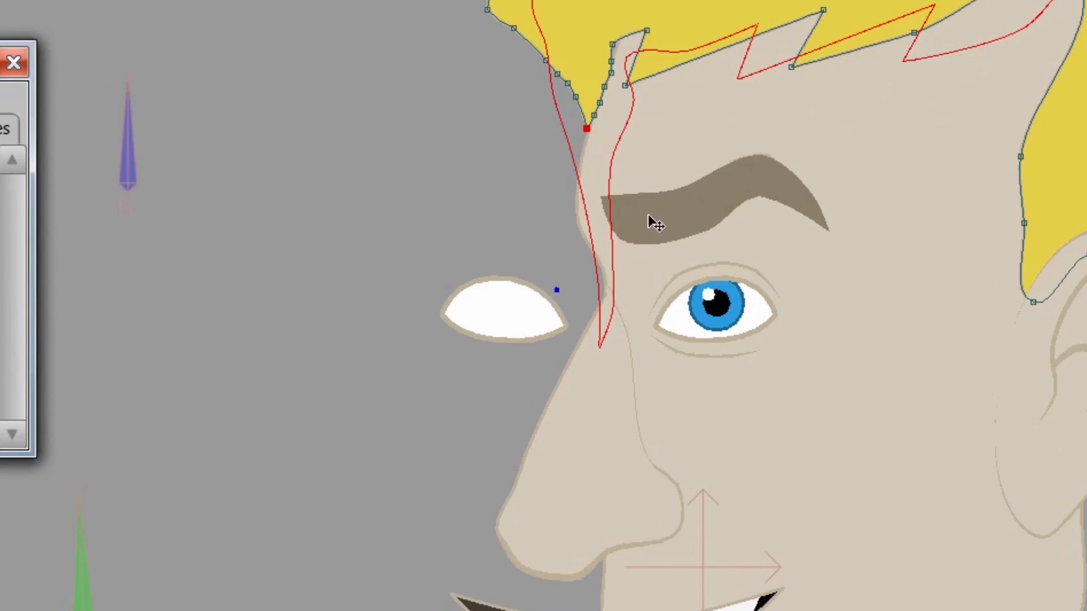
{"action": "scroll", "coordinate": [633, 228], "scroll_direction": "up", "scroll_amount": 3}
{"action": "left_click_drag", "start_coordinate": [609, 273], "coordinate": [463, 518]}
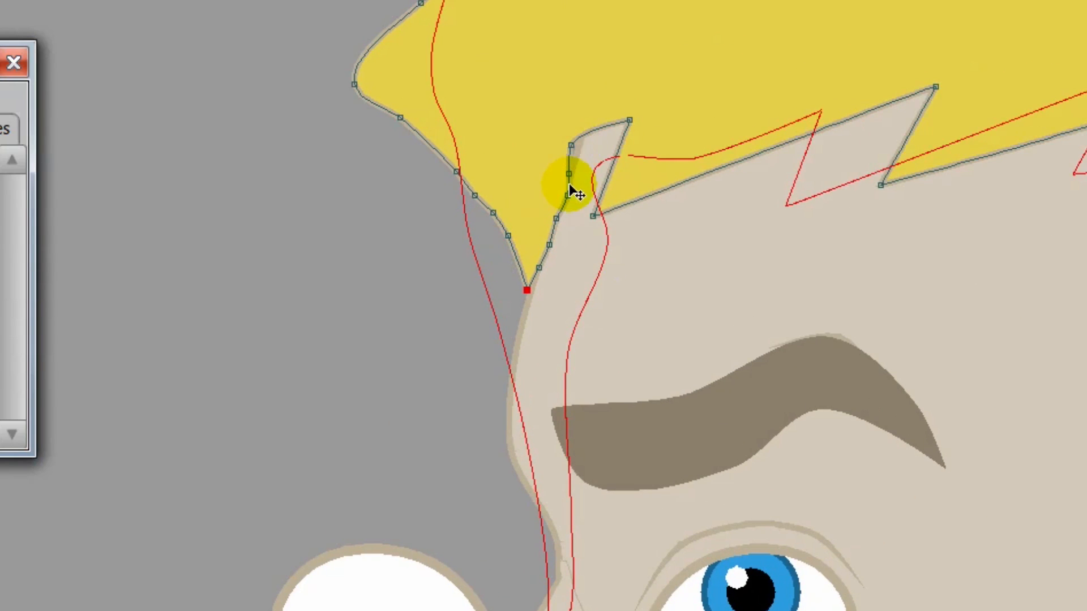
{"action": "mouse_move", "coordinate": [569, 174]}
{"action": "left_mouse_down"}
{"action": "mouse_move", "coordinate": [563, 164]}
{"action": "mouse_move", "coordinate": [585, 132]}
{"action": "mouse_move", "coordinate": [573, 153]}
{"action": "left_mouse_up"}
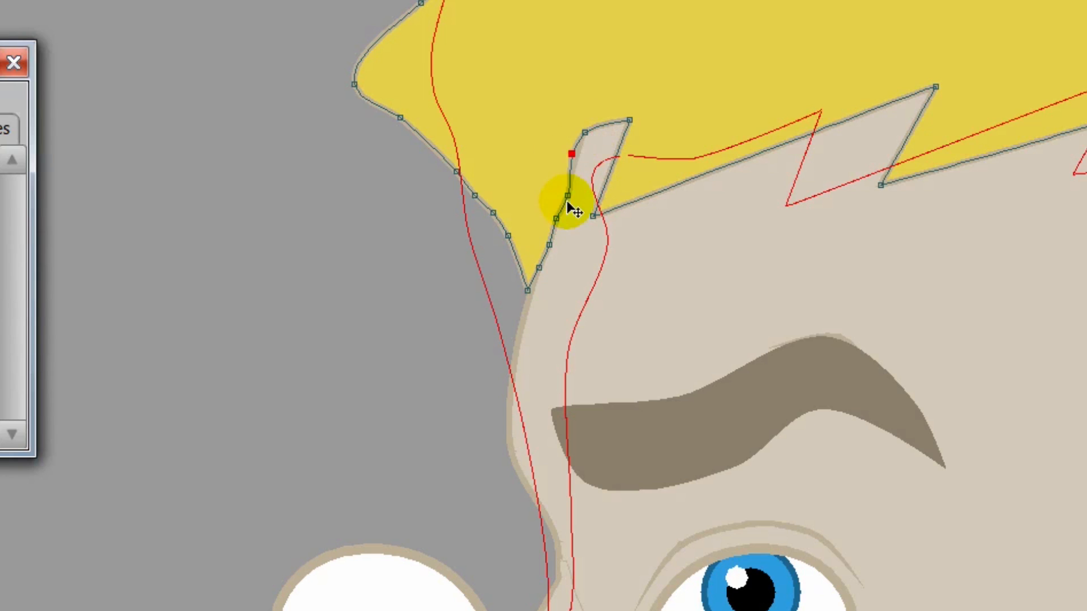
{"action": "left_click_drag", "start_coordinate": [567, 196], "coordinate": [569, 166]}
{"action": "left_click_drag", "start_coordinate": [557, 215], "coordinate": [566, 177]}
{"action": "left_click_drag", "start_coordinate": [550, 239], "coordinate": [554, 215]}
{"action": "left_click", "coordinate": [536, 270]}
{"action": "left_click_drag", "start_coordinate": [528, 287], "coordinate": [514, 210]}
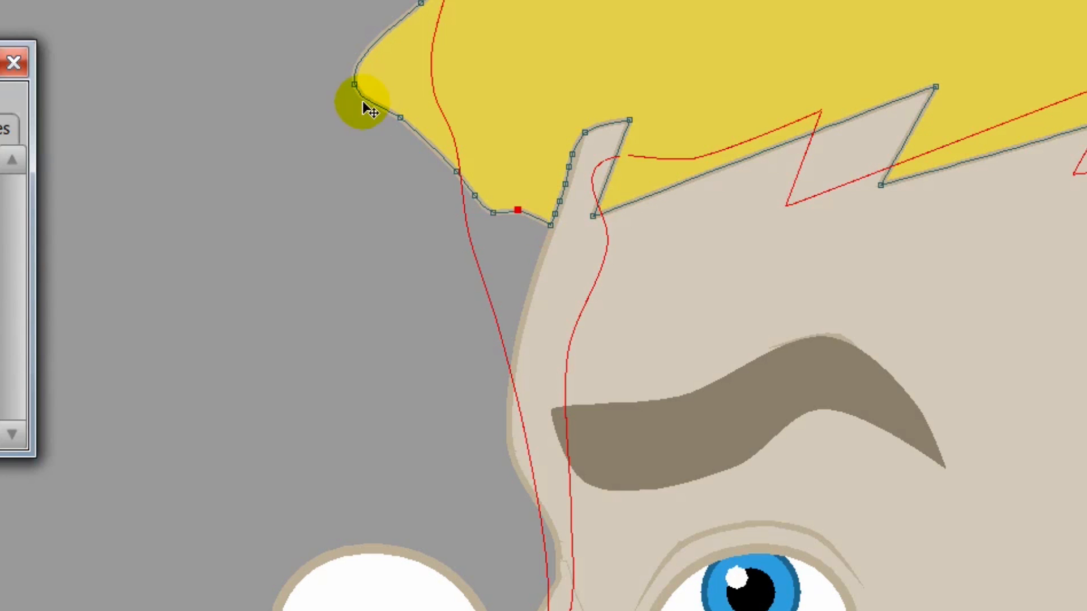
Step: Move the lower outline points of the front hair forward to round its underside ahead of the forehead
{"action": "left_click_drag", "start_coordinate": [396, 112], "coordinate": [375, 119]}
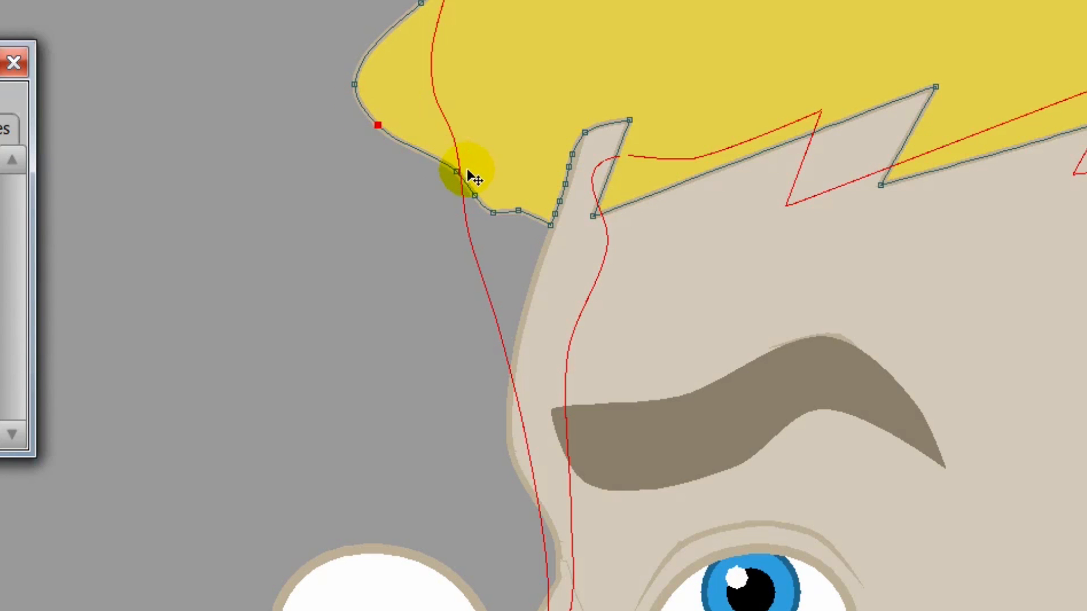
{"action": "left_click_drag", "start_coordinate": [461, 167], "coordinate": [427, 170]}
{"action": "scroll", "coordinate": [465, 201], "scroll_direction": "down", "scroll_amount": 6}
{"action": "left_click_drag", "start_coordinate": [669, 423], "coordinate": [503, 323]}
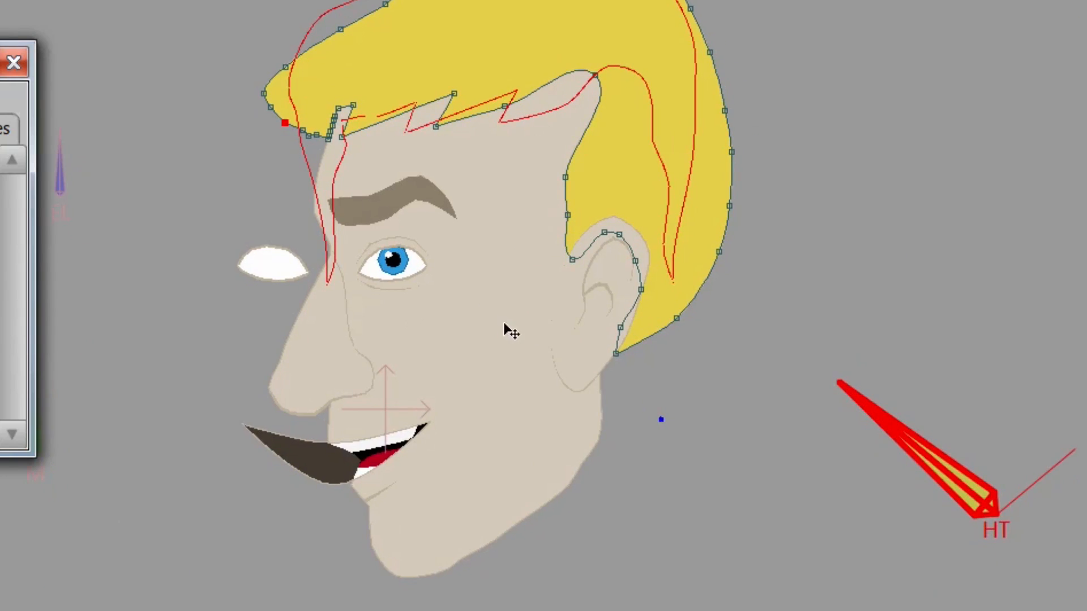
{"action": "scroll", "coordinate": [609, 535], "scroll_direction": "down", "scroll_amount": 2}
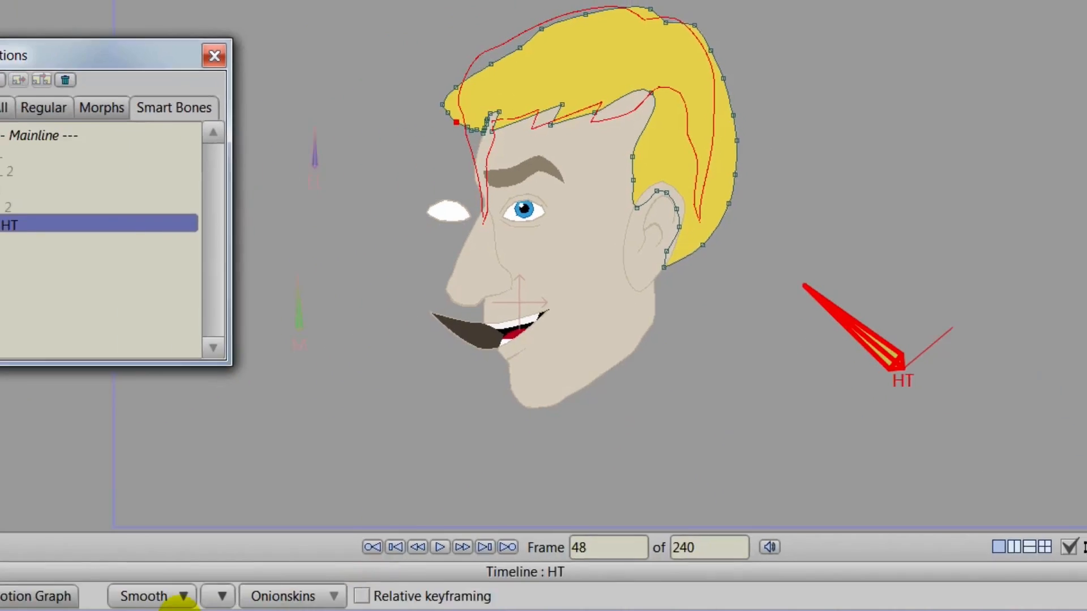
Step: Hide the curve points and scrub the HT action back to frame 24 to check the hair's motion
{"action": "left_click_drag", "start_coordinate": [311, 522], "coordinate": [226, 517]}
{"action": "left_click", "coordinate": [1048, 463]}
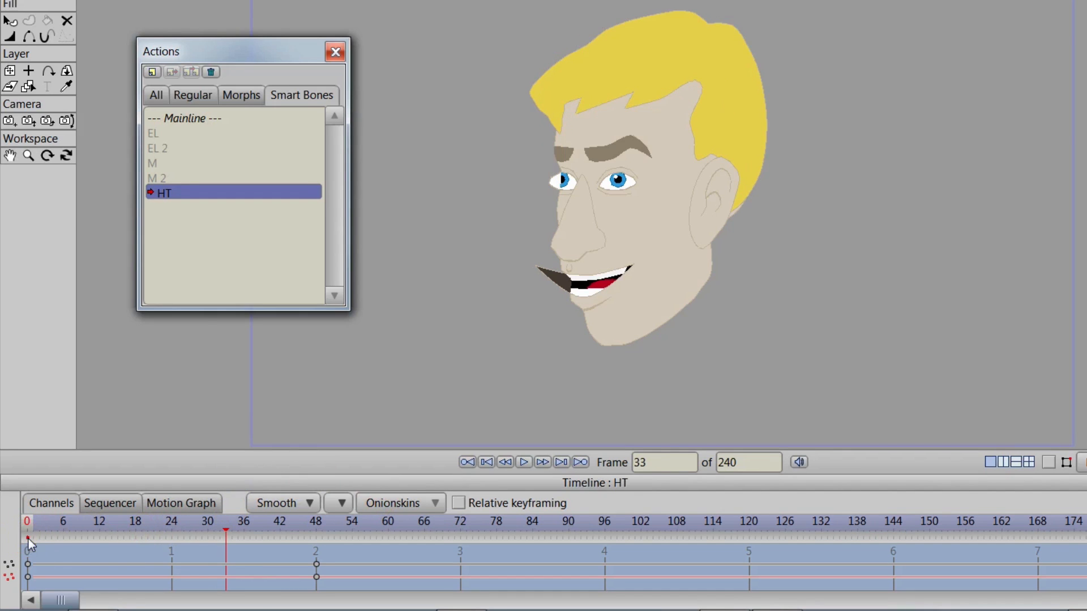
{"action": "left_click_drag", "start_coordinate": [232, 538], "coordinate": [172, 535]}
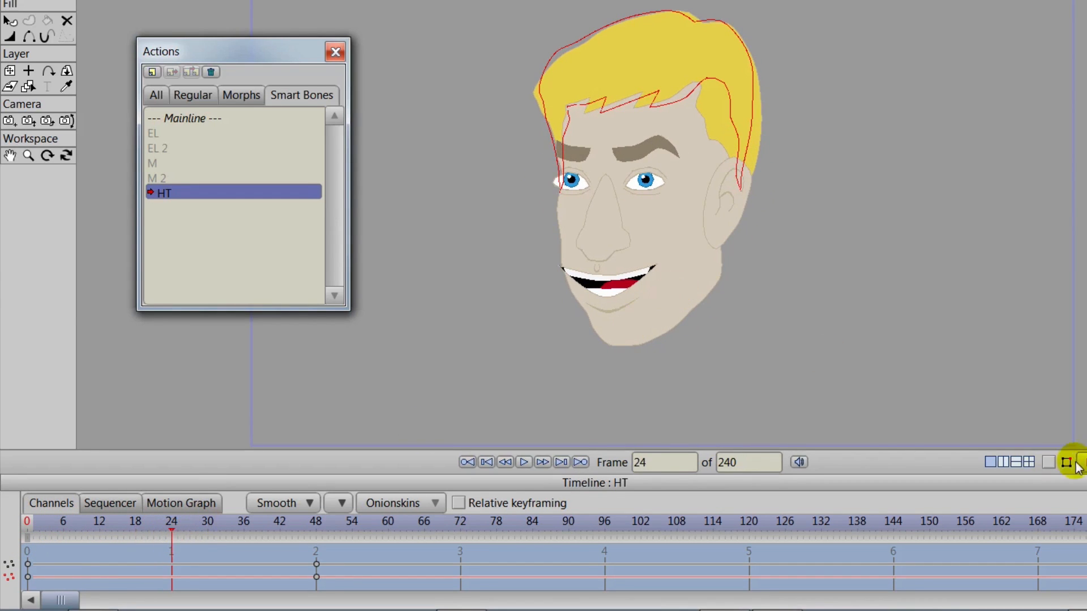
Step: Show the curve points and, at frame 24, move the temple points back to straighten the hairline above the ear
{"action": "left_click", "coordinate": [1043, 459]}
{"action": "left_click_drag", "start_coordinate": [900, 304], "coordinate": [854, 351]}
{"action": "scroll", "coordinate": [851, 340], "scroll_direction": "up", "scroll_amount": 3}
{"action": "left_click_drag", "start_coordinate": [798, 187], "coordinate": [734, 178]}
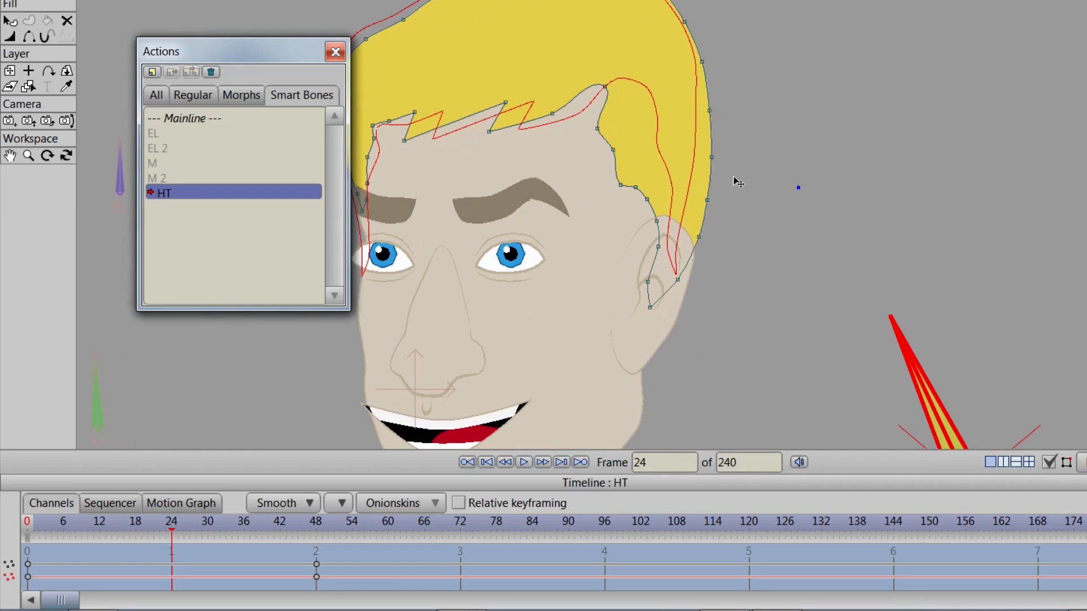
{"action": "left_click_drag", "start_coordinate": [597, 129], "coordinate": [641, 181]}
{"action": "left_click", "coordinate": [624, 184]}
{"action": "left_click_drag", "start_coordinate": [709, 268], "coordinate": [738, 228]}
Step: At frame 24, move the lower hairline points forward to form a sideburn in front of the ear
{"action": "left_click", "coordinate": [694, 164]}
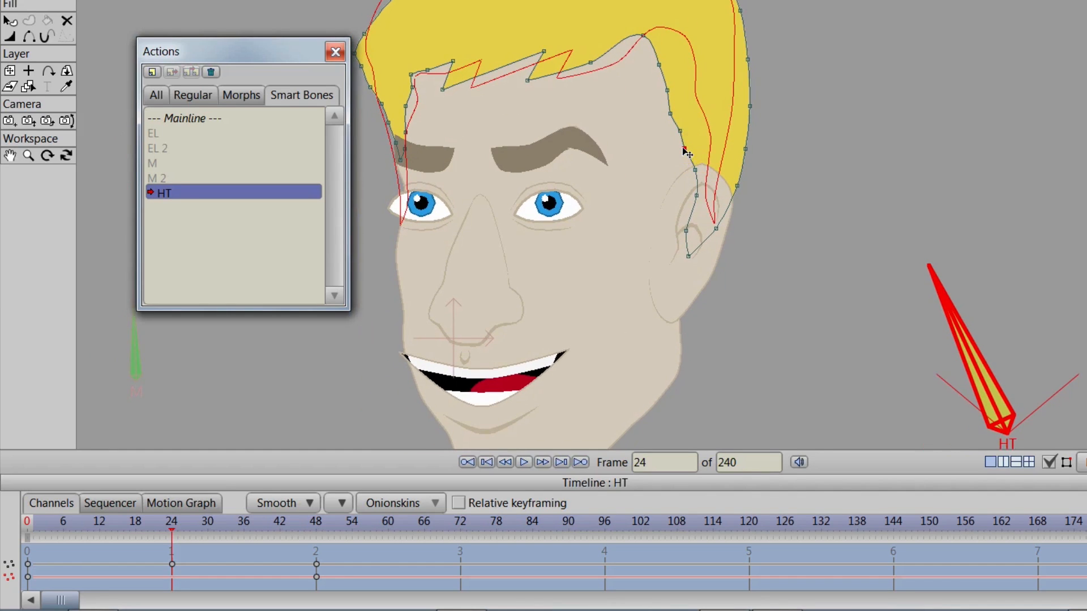
{"action": "left_click", "coordinate": [696, 169]}
{"action": "mouse_move", "coordinate": [674, 183]}
{"action": "left_mouse_down"}
{"action": "mouse_move", "coordinate": [666, 212]}
{"action": "mouse_move", "coordinate": [668, 190]}
{"action": "left_mouse_up"}
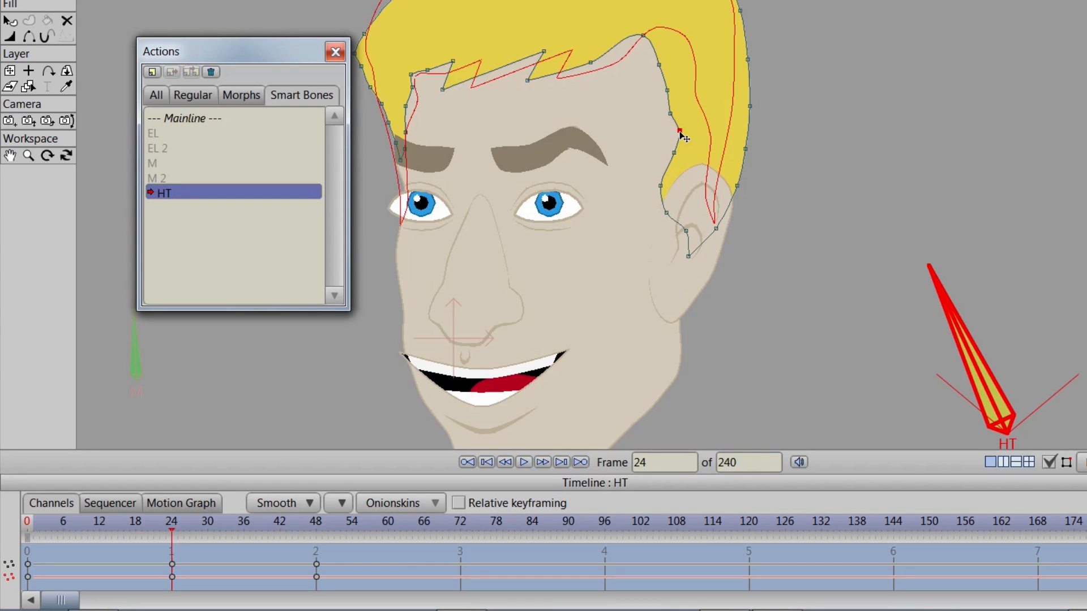
{"action": "mouse_move", "coordinate": [172, 525]}
{"action": "left_mouse_down"}
{"action": "mouse_move", "coordinate": [41, 524]}
{"action": "mouse_move", "coordinate": [172, 542]}
{"action": "left_mouse_up"}
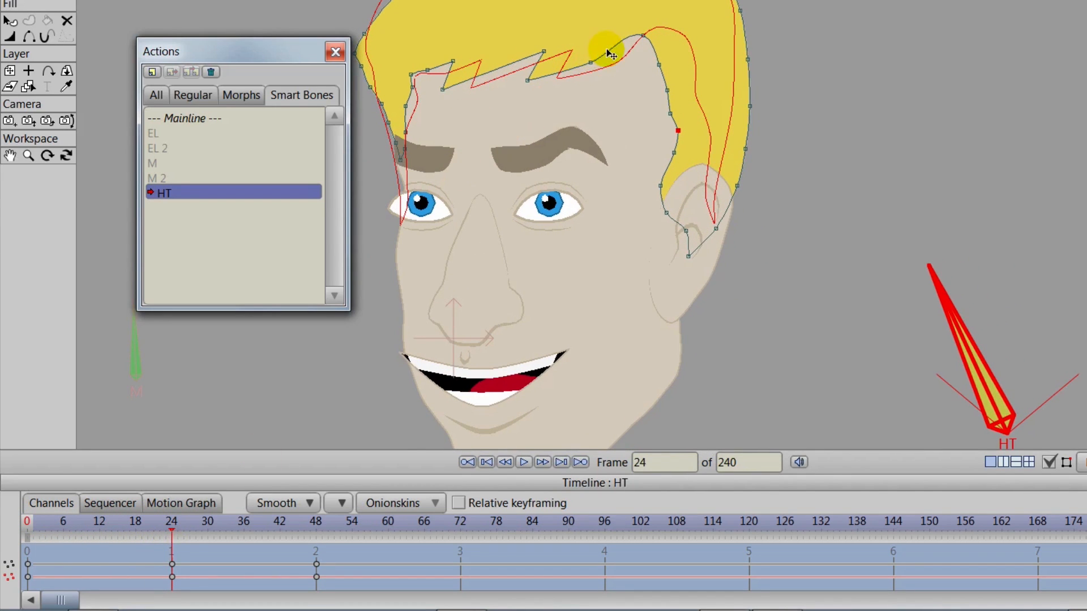
Step: At frame 24, adjust the upper hairline points between the fringe and temple to round the corner of the hairline
{"action": "left_click", "coordinate": [593, 63]}
{"action": "double_click", "coordinate": [640, 37]}
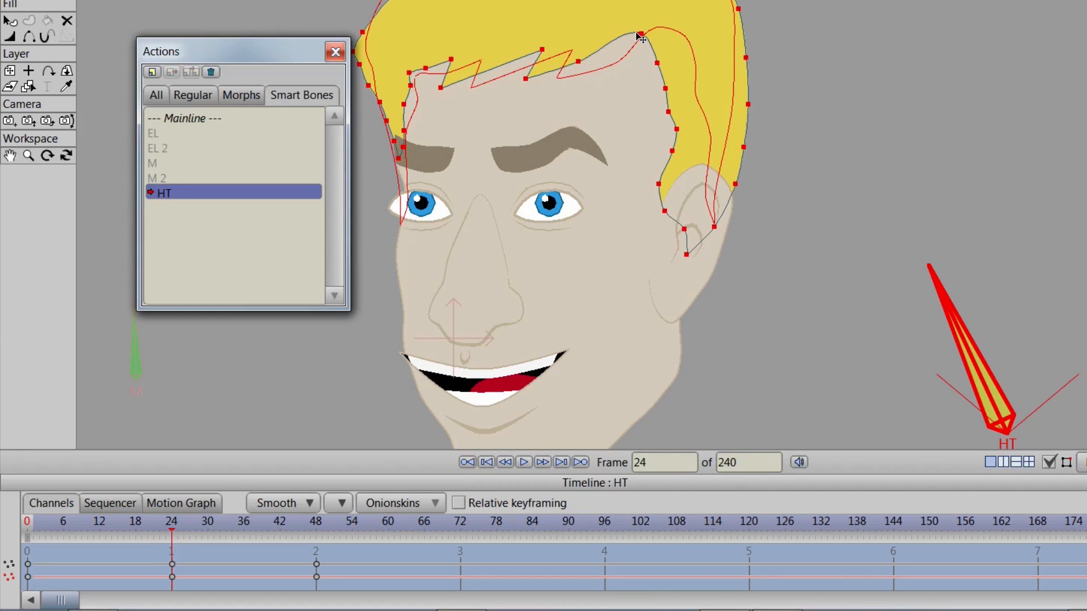
{"action": "left_click", "coordinate": [666, 78]}
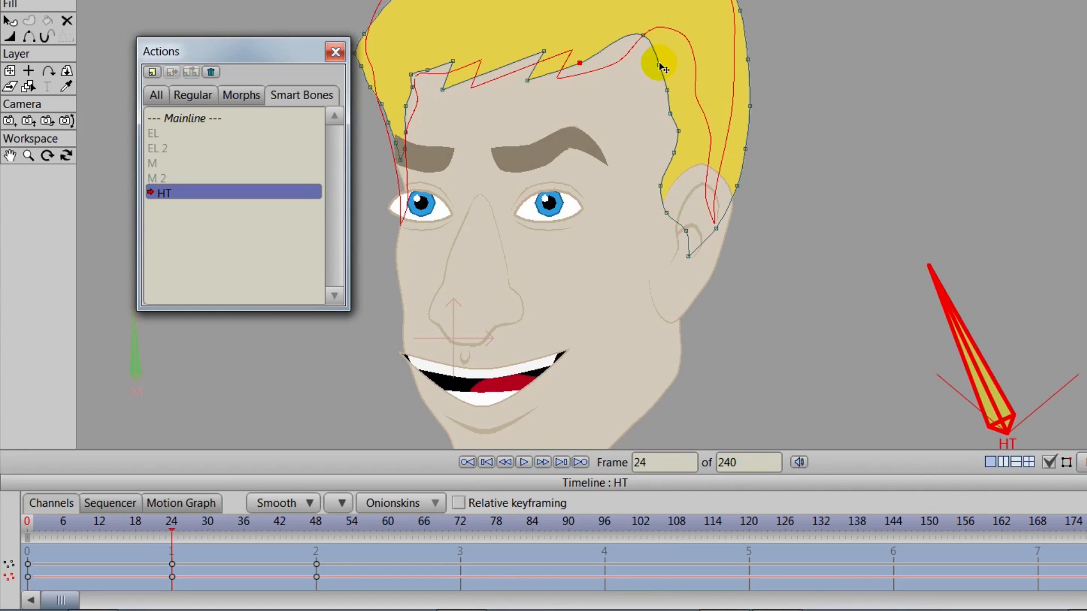
{"action": "left_click", "coordinate": [665, 64]}
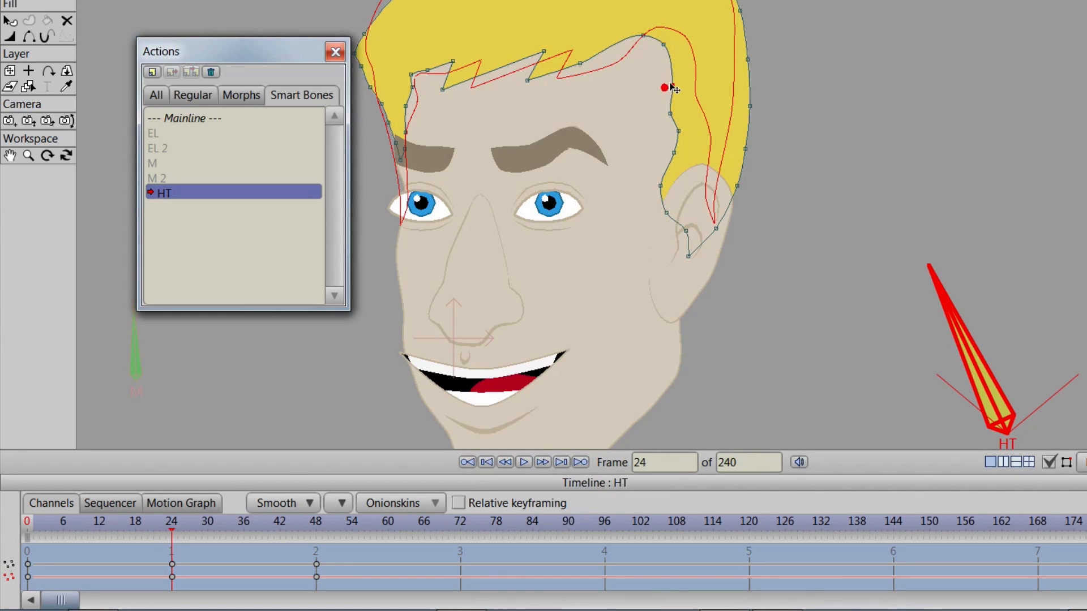
Step: At frame 23, reposition the temple and sideburn points, and move the resulting keyframes onto frame 24
{"action": "left_click_drag", "start_coordinate": [171, 526], "coordinate": [168, 558]}
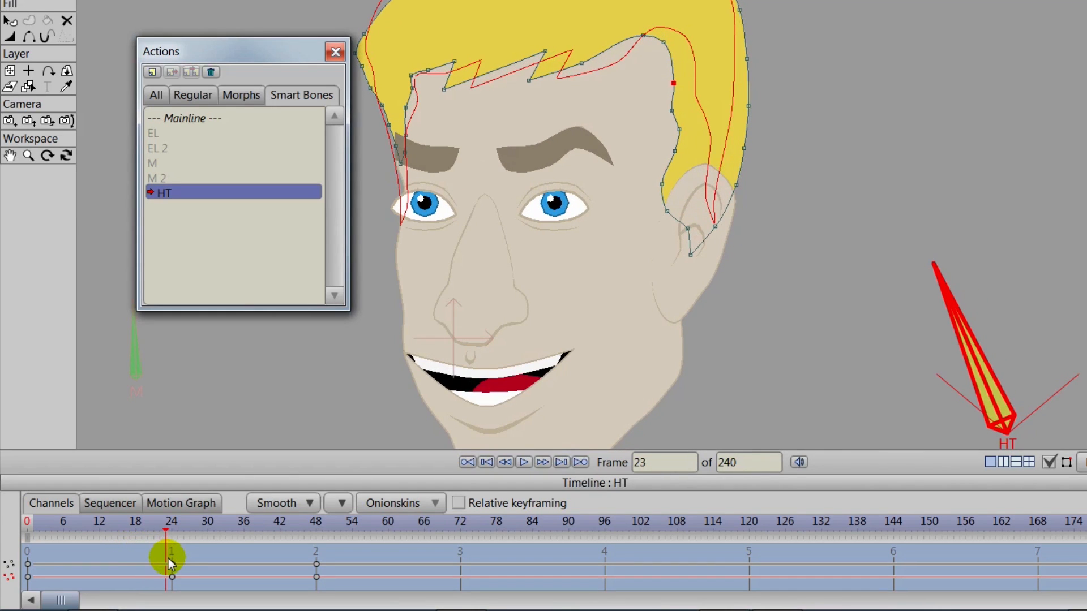
{"action": "left_click", "coordinate": [667, 189]}
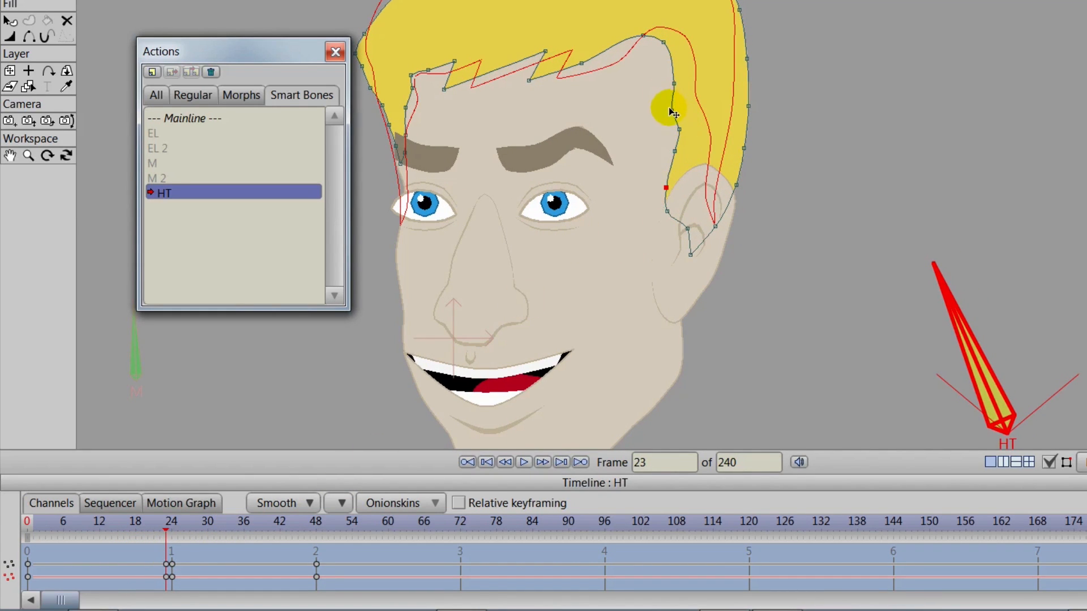
{"action": "left_click", "coordinate": [663, 107]}
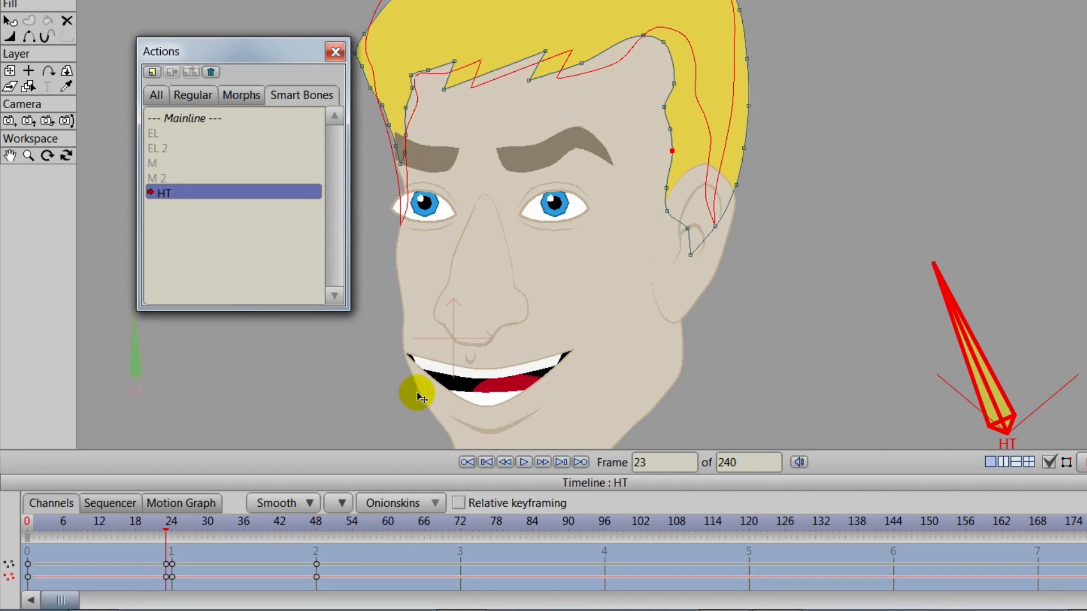
{"action": "left_click_drag", "start_coordinate": [167, 584], "coordinate": [165, 575]}
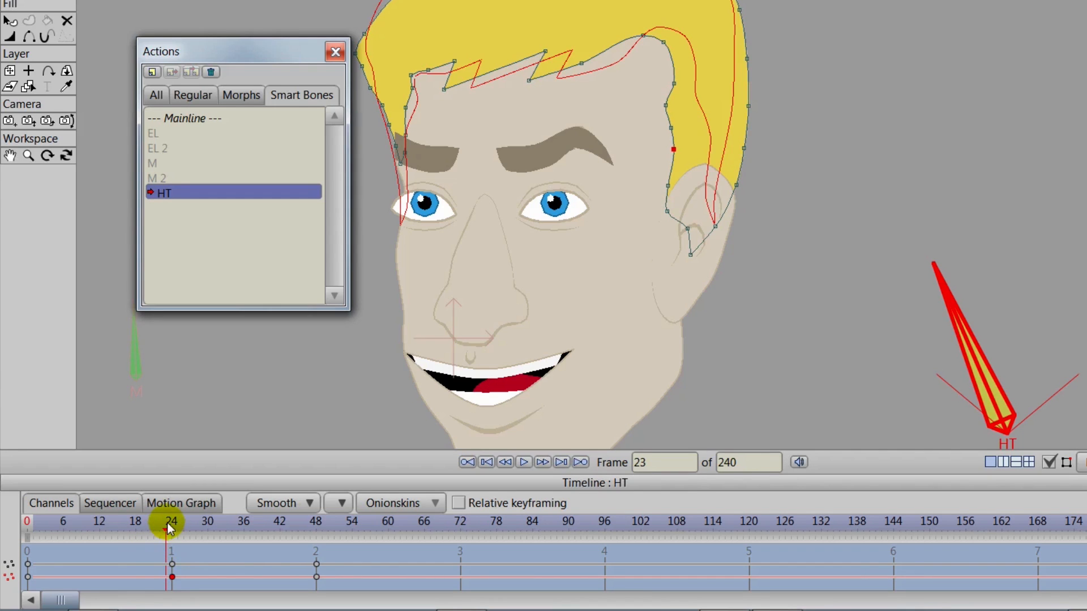
Step: At frame 24, readjust the temple and sideburn points to even out the hairline in front of the ear
{"action": "left_click_drag", "start_coordinate": [167, 523], "coordinate": [173, 567]}
{"action": "left_click", "coordinate": [631, 165]}
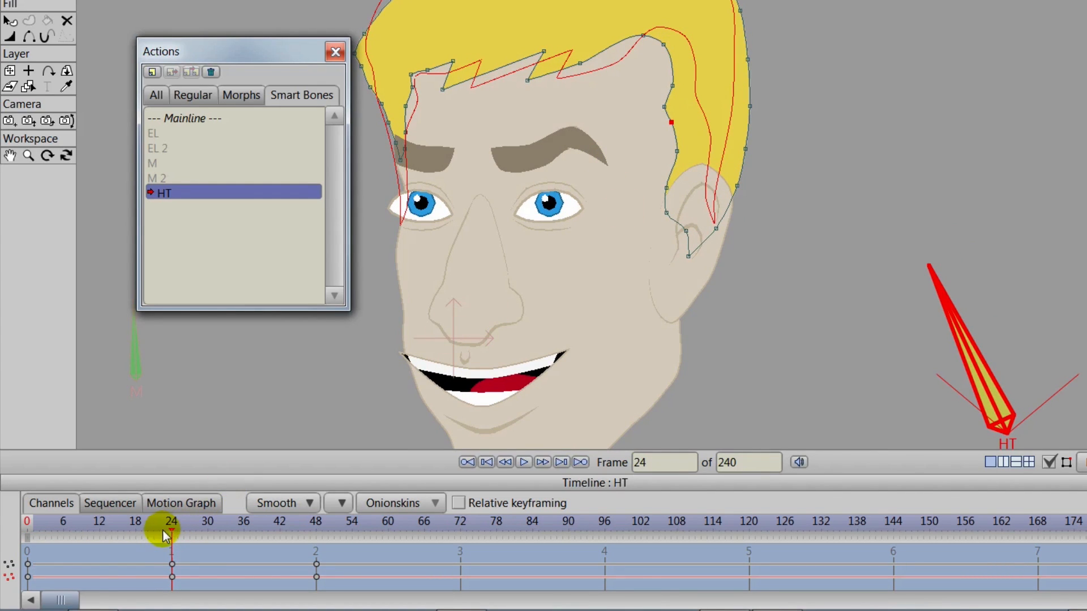
{"action": "mouse_move", "coordinate": [164, 535]}
{"action": "left_mouse_down"}
{"action": "mouse_move", "coordinate": [43, 522]}
{"action": "mouse_move", "coordinate": [146, 522]}
{"action": "mouse_move", "coordinate": [55, 524]}
{"action": "mouse_move", "coordinate": [153, 528]}
{"action": "mouse_move", "coordinate": [28, 529]}
{"action": "mouse_move", "coordinate": [170, 553]}
{"action": "left_mouse_up"}
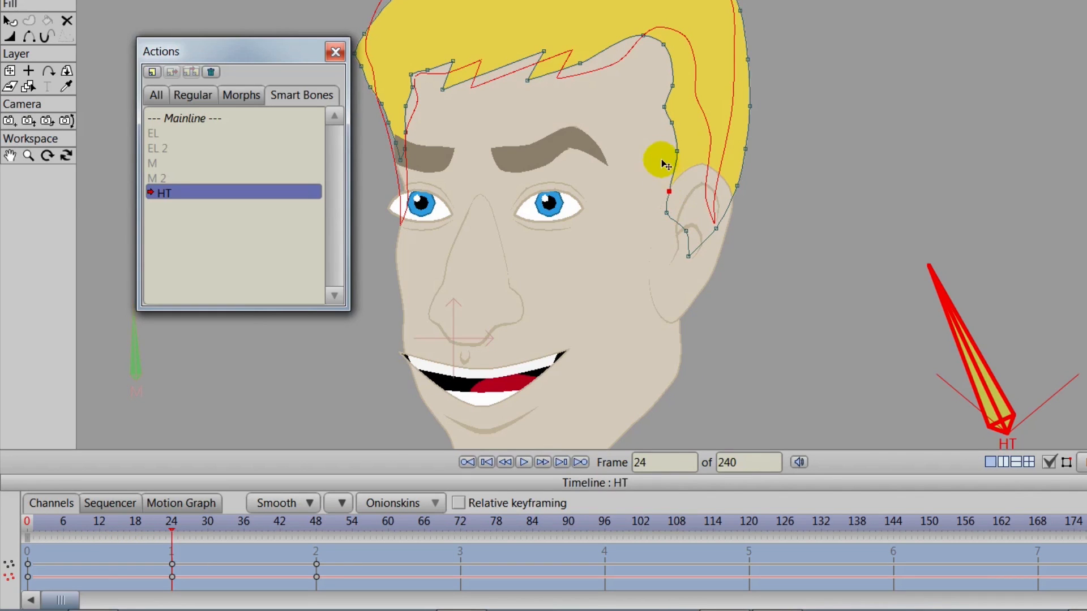
Step: At frame 48, shift the upper hairline points toward the fringe and upward to round the corner of the hairline above the temple
{"action": "left_click_drag", "start_coordinate": [162, 524], "coordinate": [317, 540]}
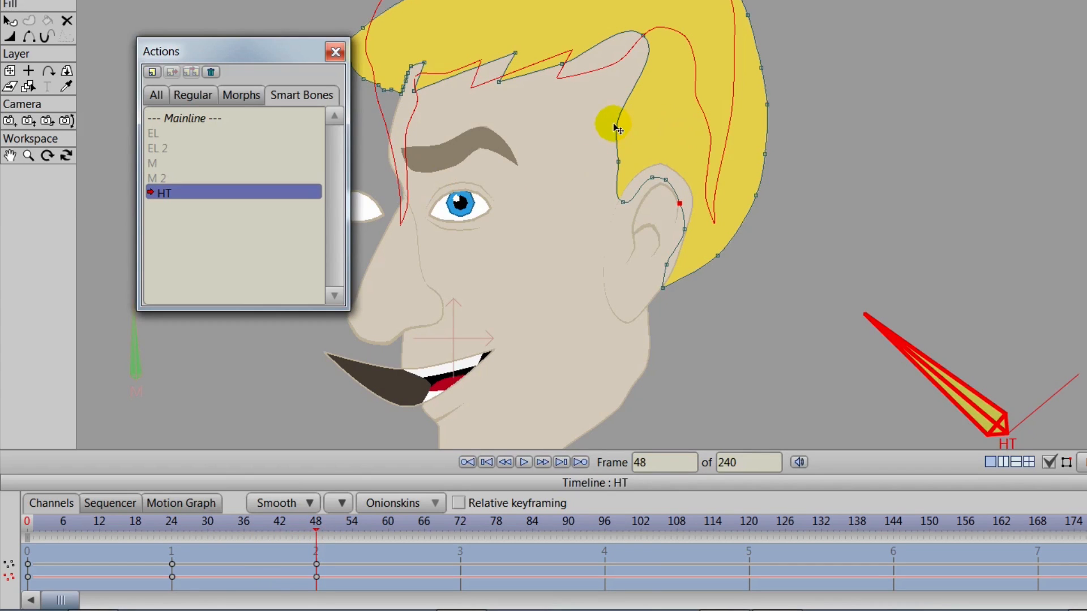
{"action": "left_click", "coordinate": [642, 82]}
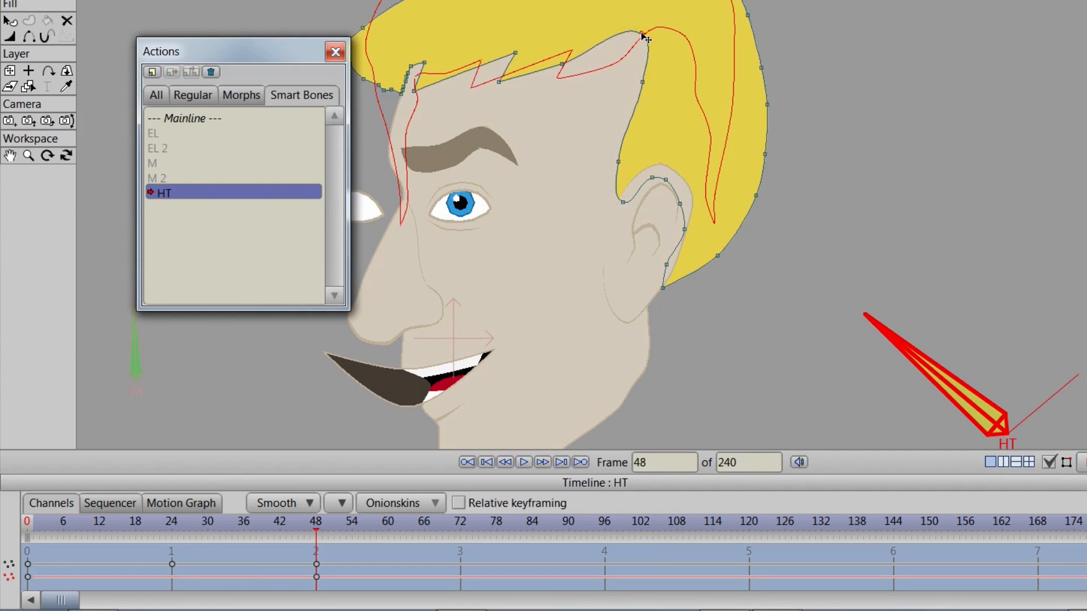
{"action": "left_click_drag", "start_coordinate": [644, 38], "coordinate": [614, 37]}
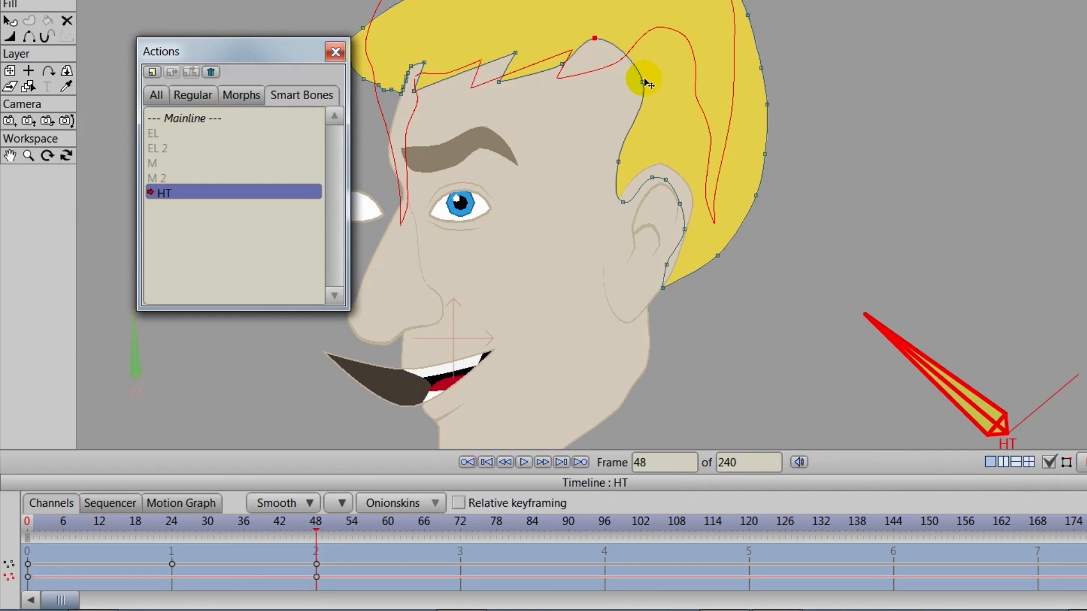
{"action": "left_click_drag", "start_coordinate": [647, 84], "coordinate": [647, 61]}
{"action": "left_click_drag", "start_coordinate": [622, 161], "coordinate": [634, 88]}
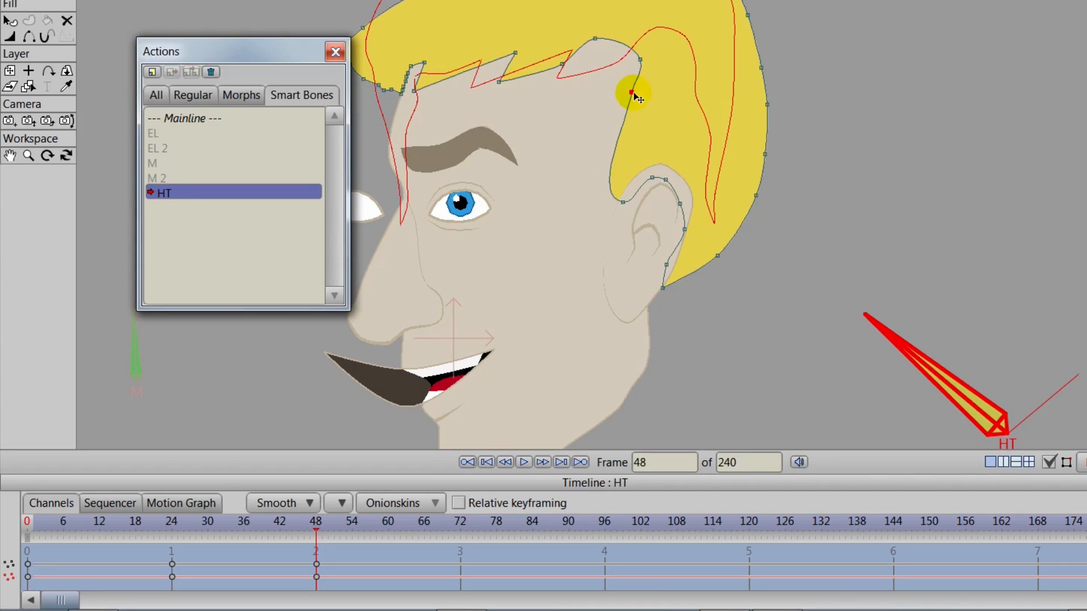
Step: At frame 48, move the hairline points around the ear up and forward to run the hair edge down in front of the ear
{"action": "left_click", "coordinate": [636, 205]}
{"action": "left_click_drag", "start_coordinate": [621, 206], "coordinate": [625, 158]}
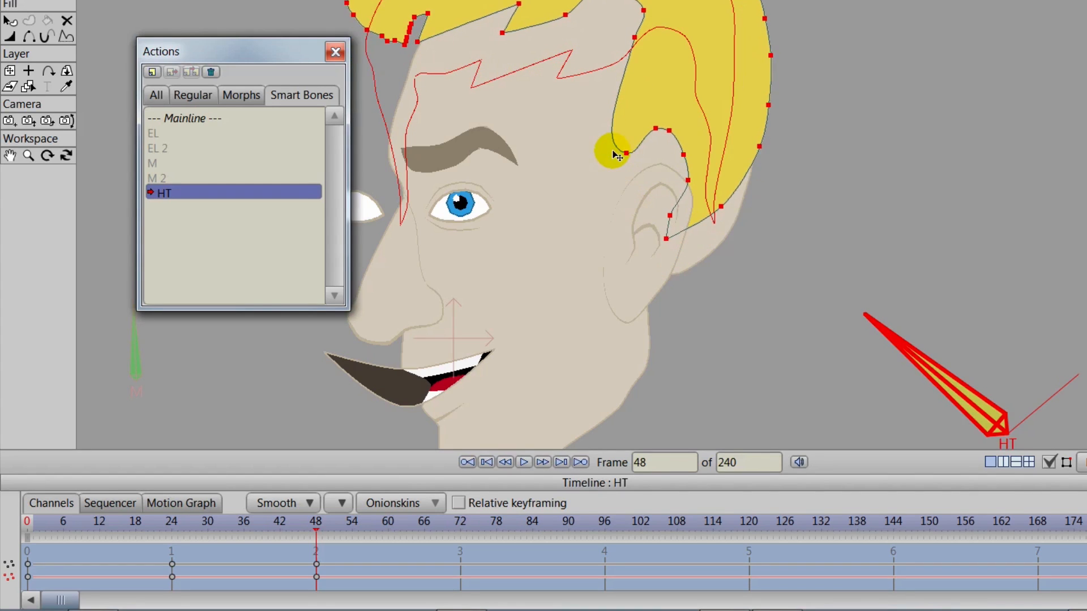
{"action": "key", "text": "ctrl+z"}
{"action": "left_click_drag", "start_coordinate": [626, 204], "coordinate": [624, 116]}
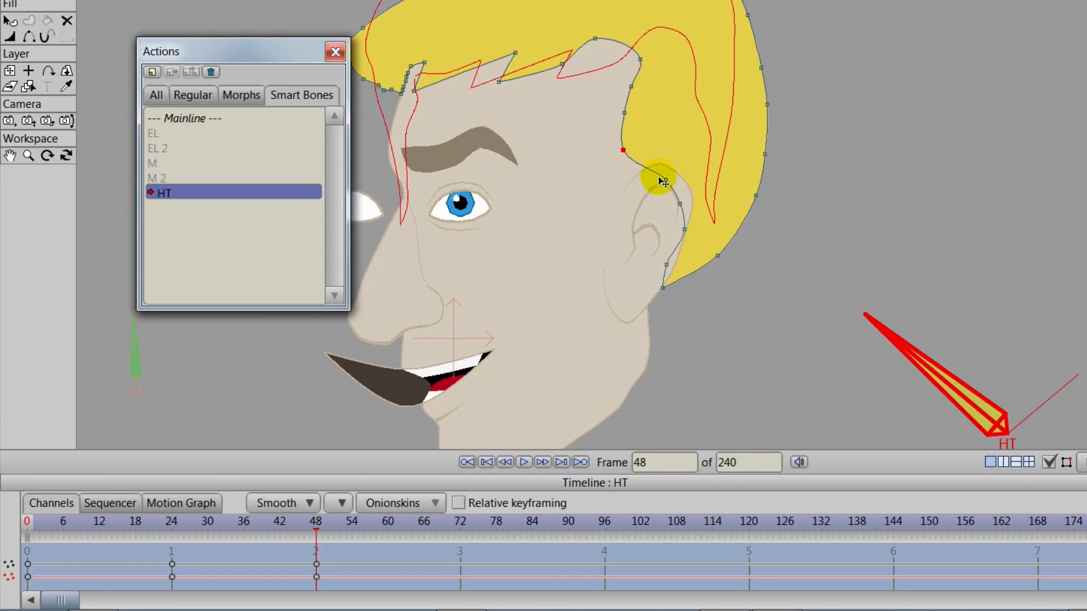
{"action": "key", "text": "ctrl+a"}
{"action": "left_click_drag", "start_coordinate": [655, 178], "coordinate": [628, 189]}
{"action": "key", "text": "ctrl+z"}
{"action": "left_click_drag", "start_coordinate": [684, 229], "coordinate": [642, 223]}
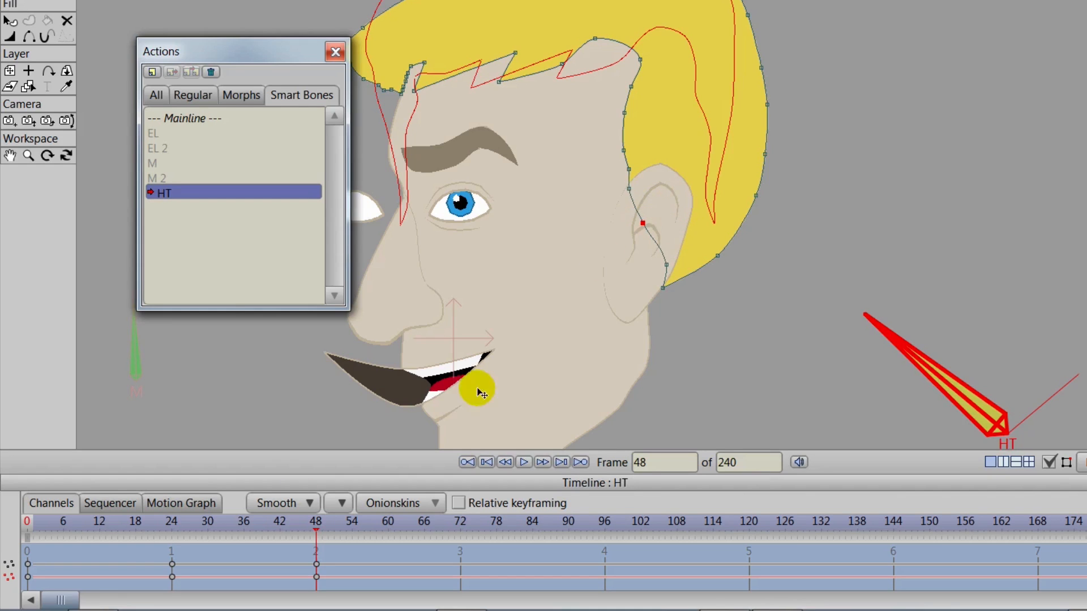
Step: At frame 48, fine-tune the temple, sideburn and upper hairline points to even out the hair edge in front of the ear
{"action": "mouse_move", "coordinate": [328, 529]}
{"action": "left_mouse_down"}
{"action": "mouse_move", "coordinate": [21, 521]}
{"action": "mouse_move", "coordinate": [383, 534]}
{"action": "mouse_move", "coordinate": [312, 542]}
{"action": "mouse_move", "coordinate": [11, 515]}
{"action": "mouse_move", "coordinate": [317, 548]}
{"action": "left_mouse_up"}
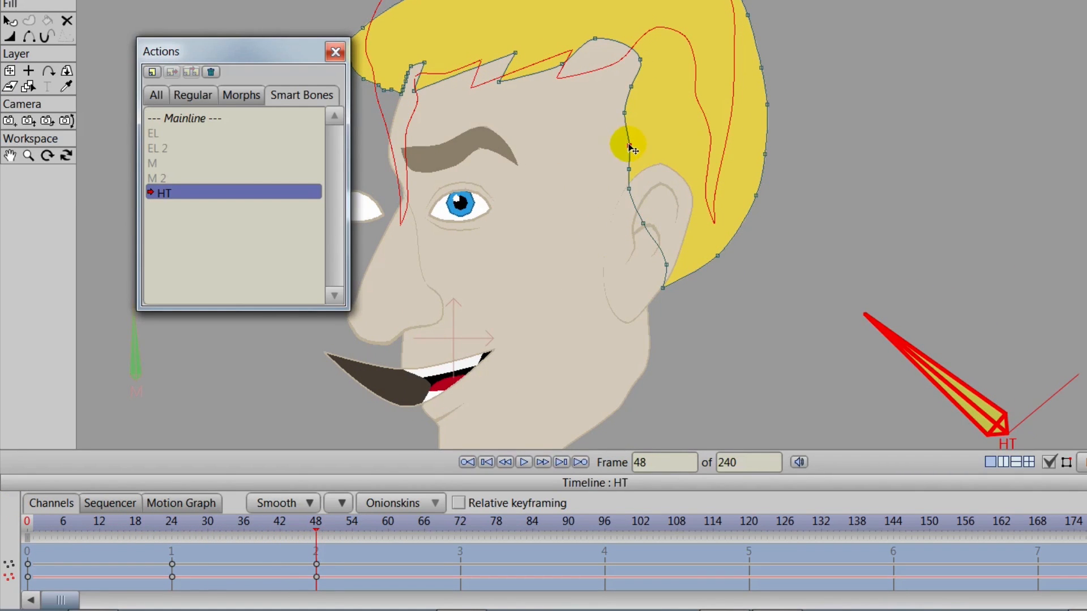
{"action": "left_click", "coordinate": [629, 190]}
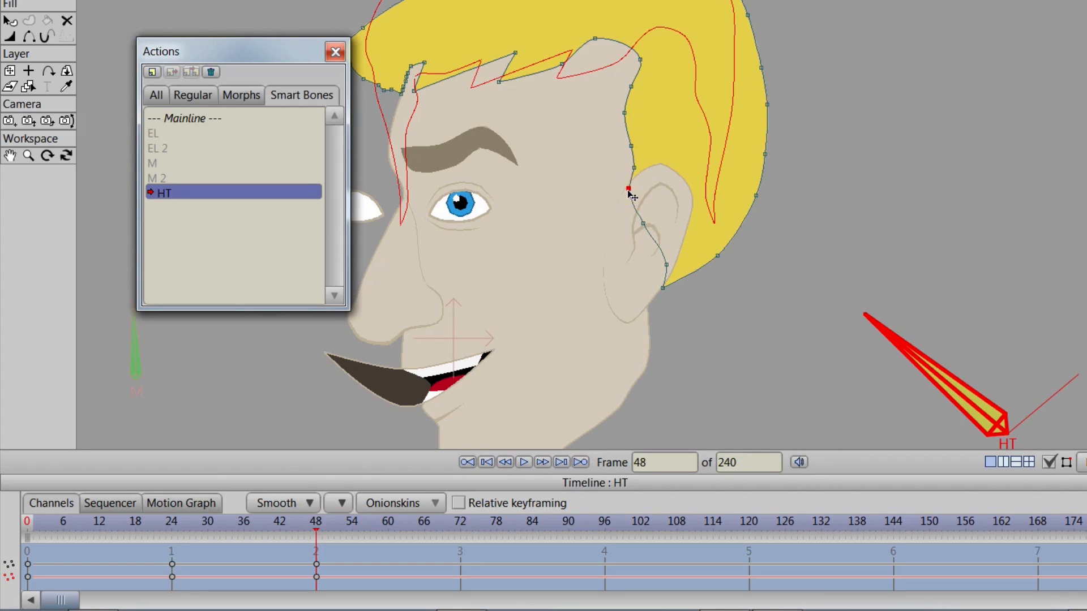
{"action": "left_click_drag", "start_coordinate": [622, 198], "coordinate": [624, 200]}
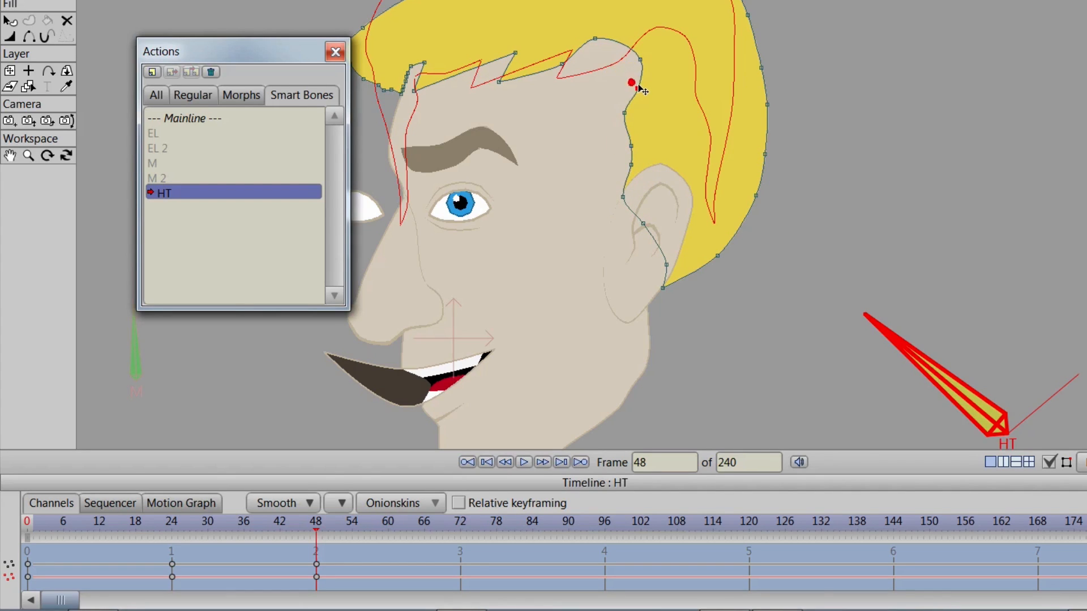
{"action": "left_click", "coordinate": [594, 59]}
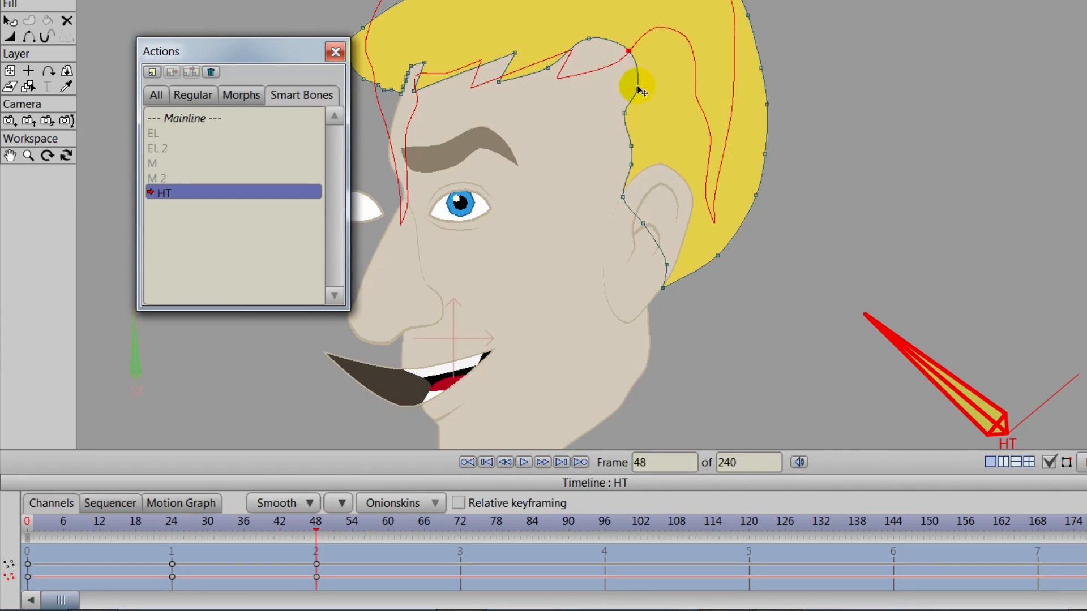
{"action": "key", "text": "ctrl+a"}
{"action": "left_click_drag", "start_coordinate": [625, 113], "coordinate": [619, 112]}
{"action": "key", "text": "ctrl+z"}
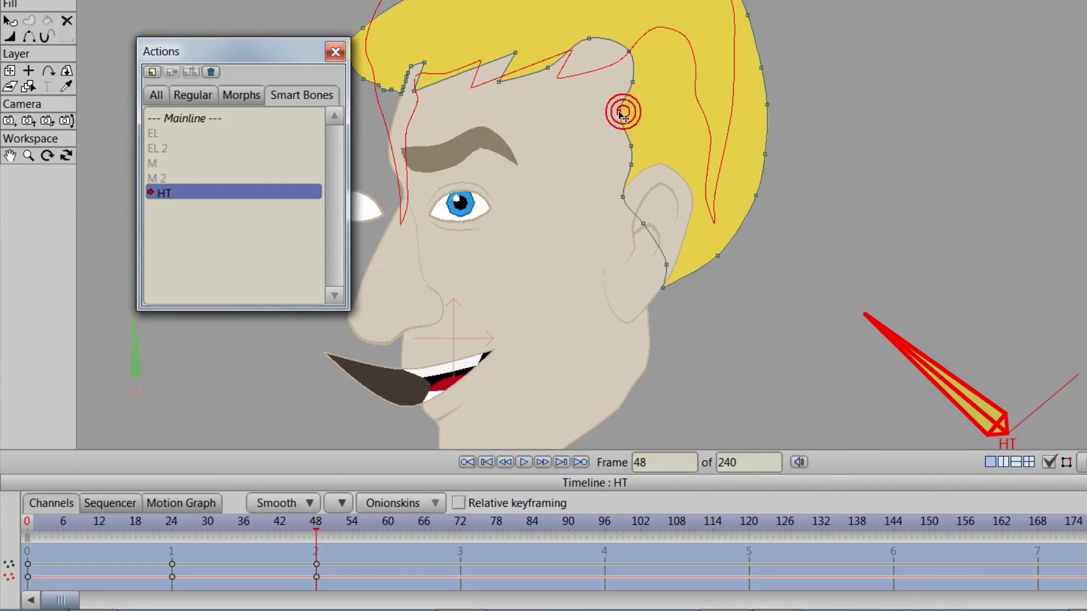
{"action": "left_click", "coordinate": [629, 144]}
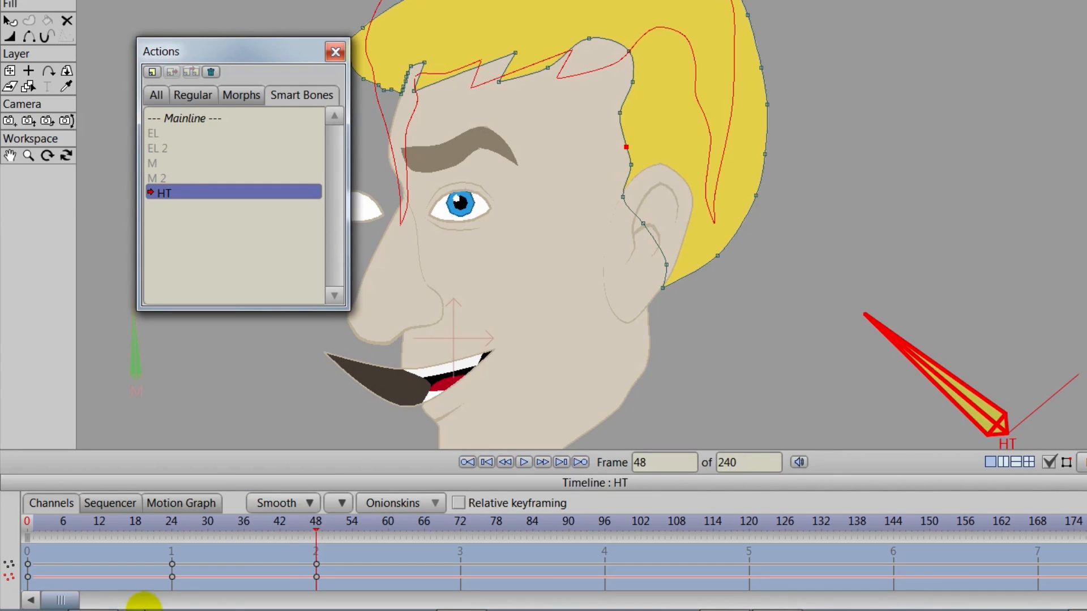
Step: Review the hair between frames 48 and 17 without the editing overlays, and turn off the frame 0 onion skin
{"action": "left_click", "coordinate": [1048, 461]}
{"action": "left_click_drag", "start_coordinate": [317, 521], "coordinate": [178, 540]}
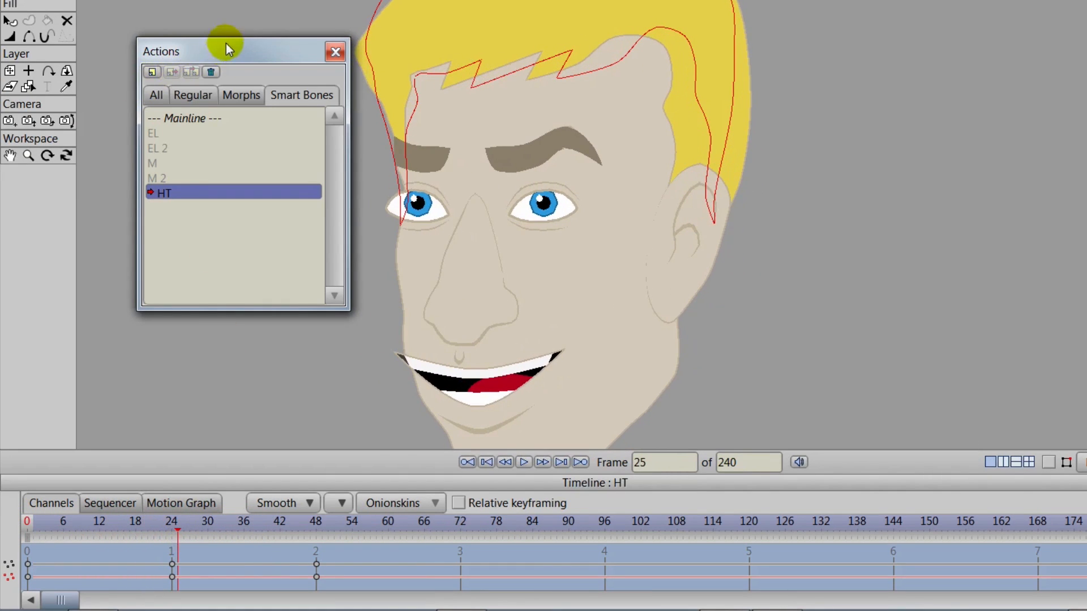
{"action": "left_click_drag", "start_coordinate": [226, 43], "coordinate": [941, 120]}
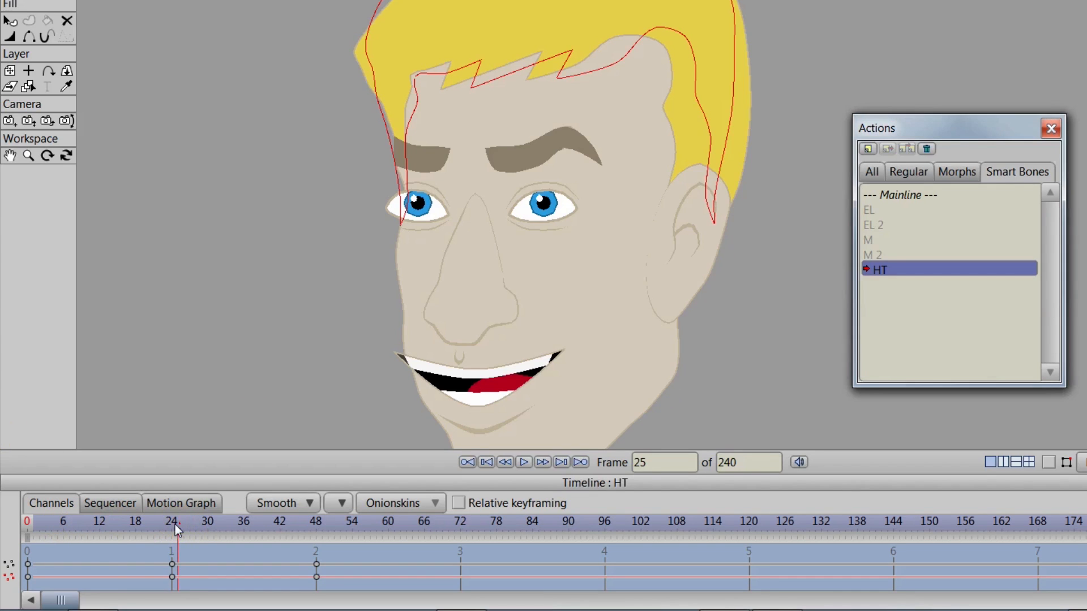
{"action": "left_click_drag", "start_coordinate": [175, 521], "coordinate": [130, 521]}
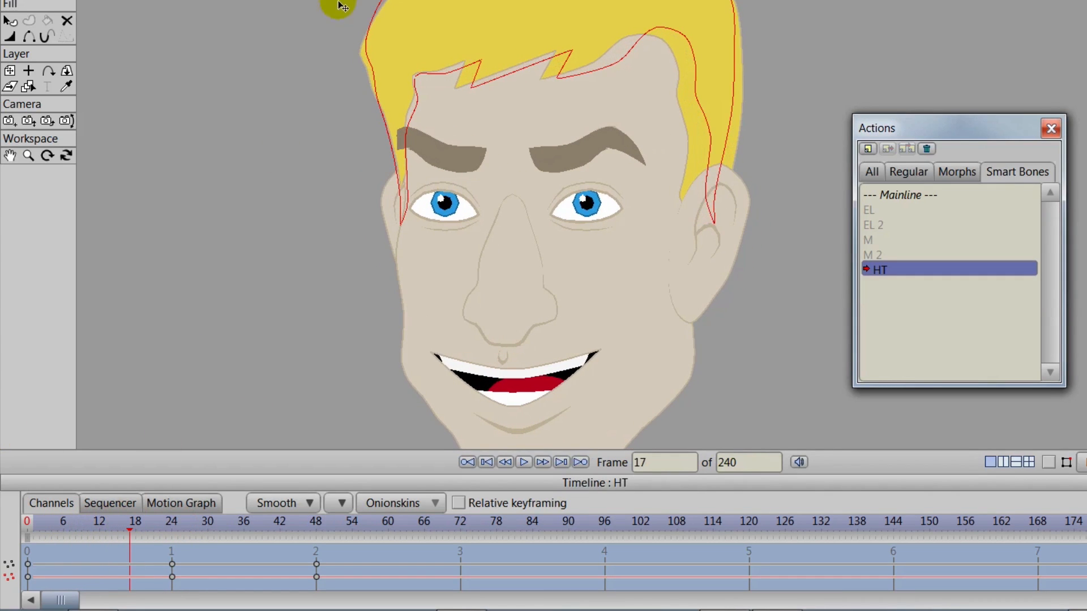
{"action": "left_click", "coordinate": [400, 88]}
{"action": "key", "text": "ctrl+z"}
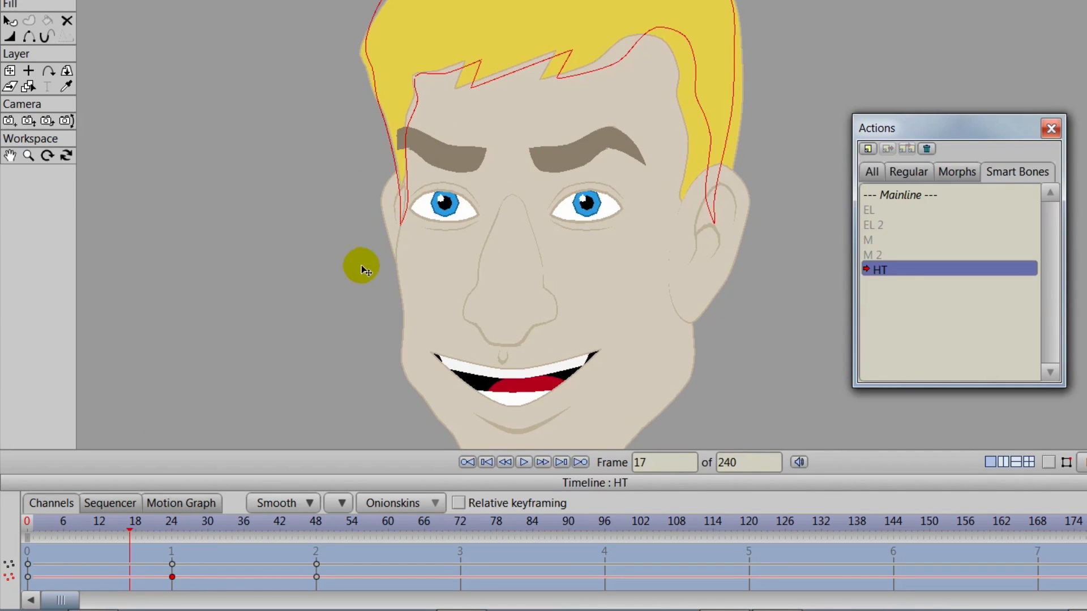
{"action": "left_click", "coordinate": [25, 536]}
{"action": "mouse_move", "coordinate": [132, 524]}
{"action": "left_mouse_down"}
{"action": "mouse_move", "coordinate": [0, 516]}
{"action": "mouse_move", "coordinate": [154, 513]}
{"action": "mouse_move", "coordinate": [26, 522]}
{"action": "mouse_move", "coordinate": [112, 518]}
{"action": "mouse_move", "coordinate": [172, 522]}
{"action": "mouse_move", "coordinate": [87, 523]}
{"action": "mouse_move", "coordinate": [194, 532]}
{"action": "mouse_move", "coordinate": [173, 543]}
{"action": "left_mouse_up"}
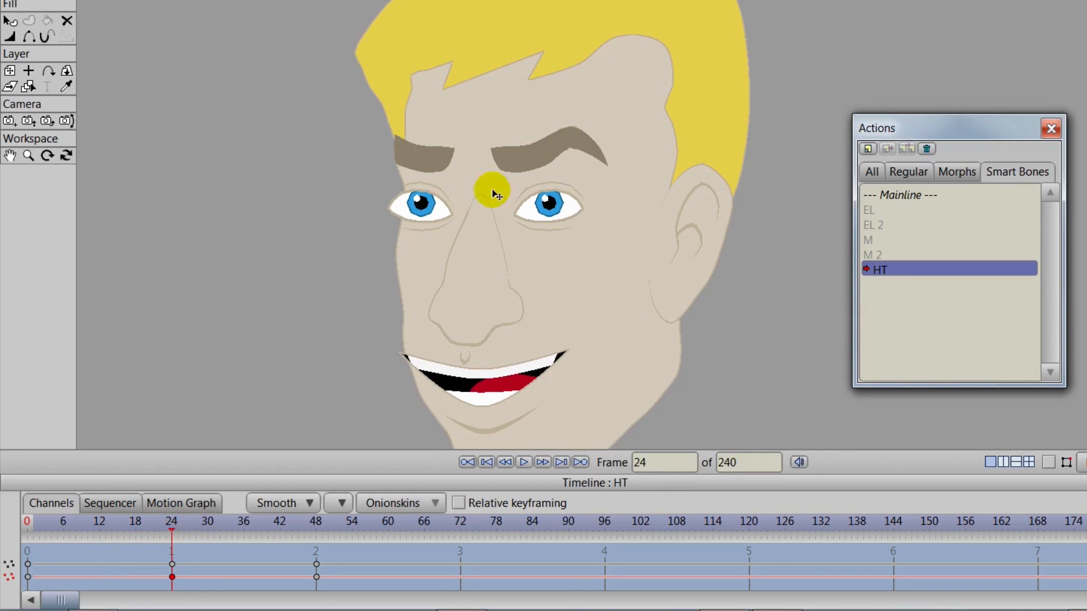
Step: At frame 24, pull the points of the far-side sideburn up and in to tuck it against the edge of the face
{"action": "left_click", "coordinate": [1049, 463]}
{"action": "left_click_drag", "start_coordinate": [619, 282], "coordinate": [674, 255]}
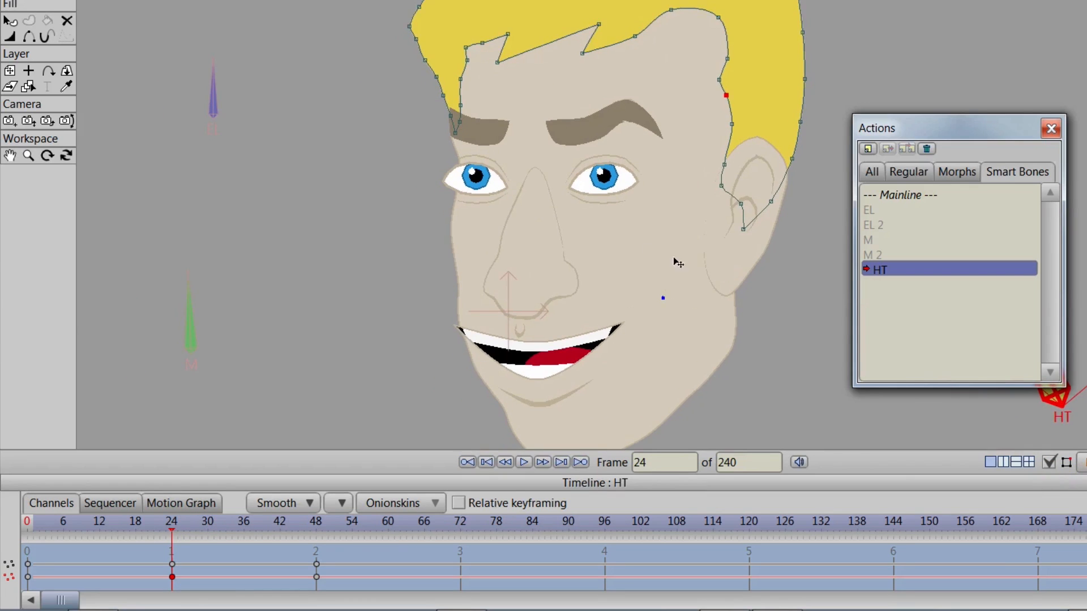
{"action": "scroll", "coordinate": [663, 298], "scroll_direction": "up", "scroll_amount": 1}
{"action": "left_click_drag", "start_coordinate": [433, 36], "coordinate": [416, 57]}
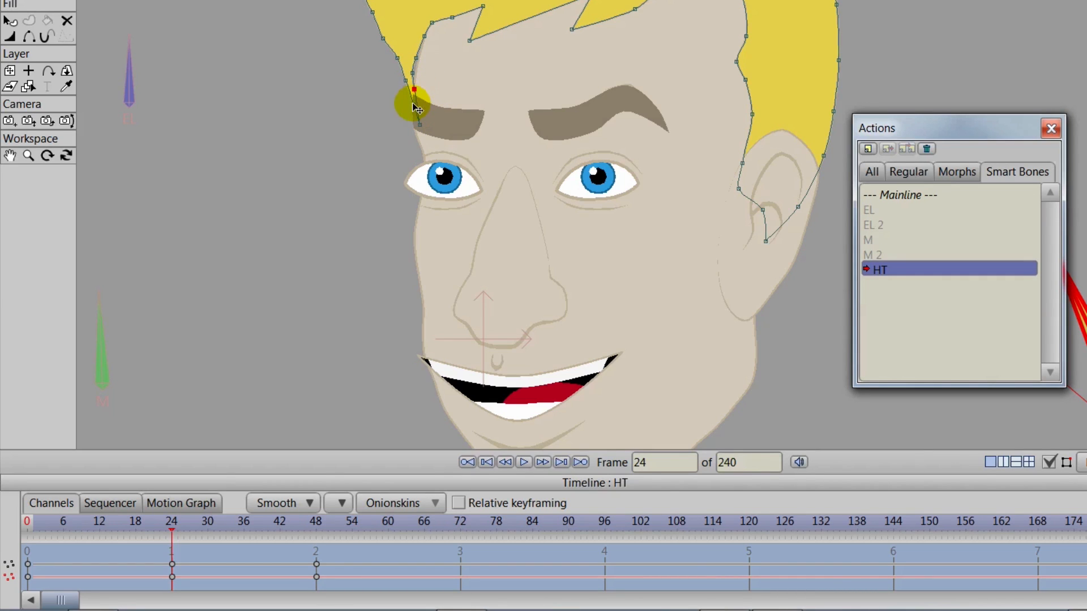
{"action": "left_click_drag", "start_coordinate": [426, 121], "coordinate": [417, 122]}
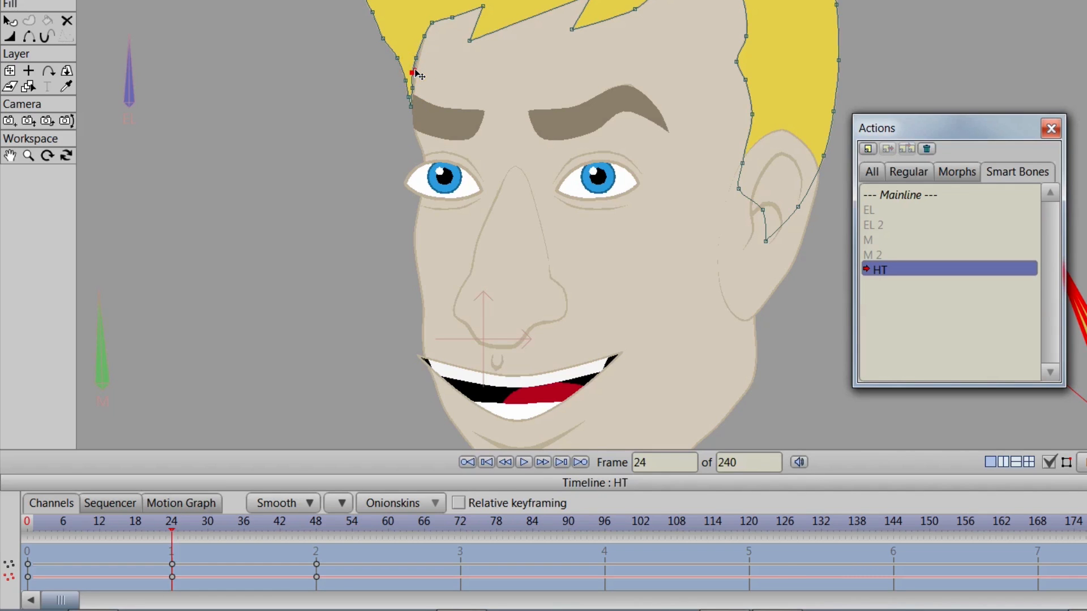
Step: At frame 12, shift the far-side sideburn's tip and lower points inward to follow the edge of the face
{"action": "left_click_drag", "start_coordinate": [172, 519], "coordinate": [100, 523]}
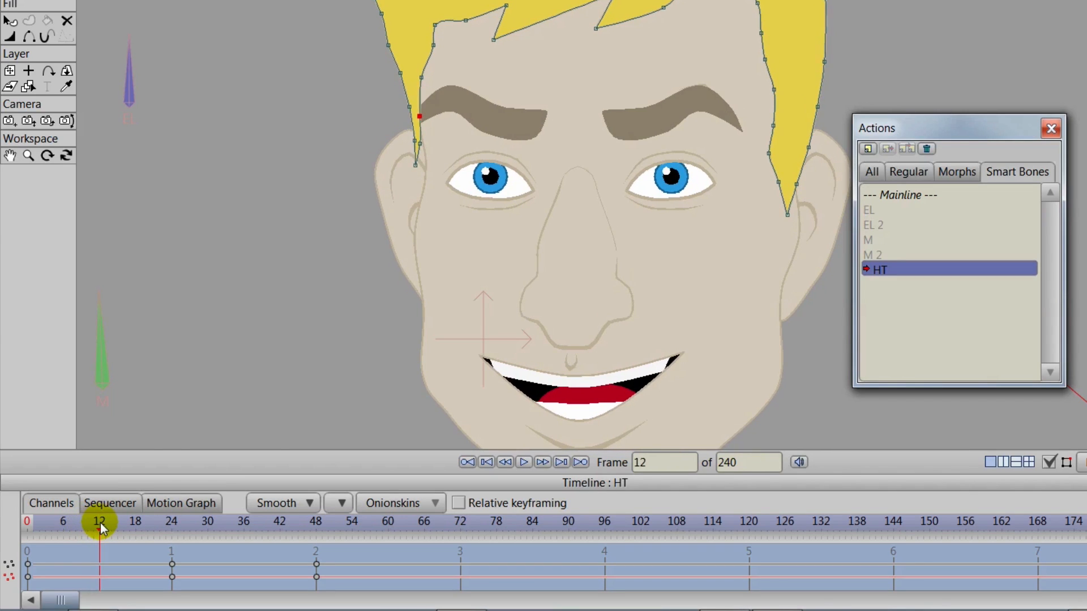
{"action": "left_click_drag", "start_coordinate": [416, 164], "coordinate": [428, 167]}
{"action": "left_click_drag", "start_coordinate": [417, 141], "coordinate": [422, 143]}
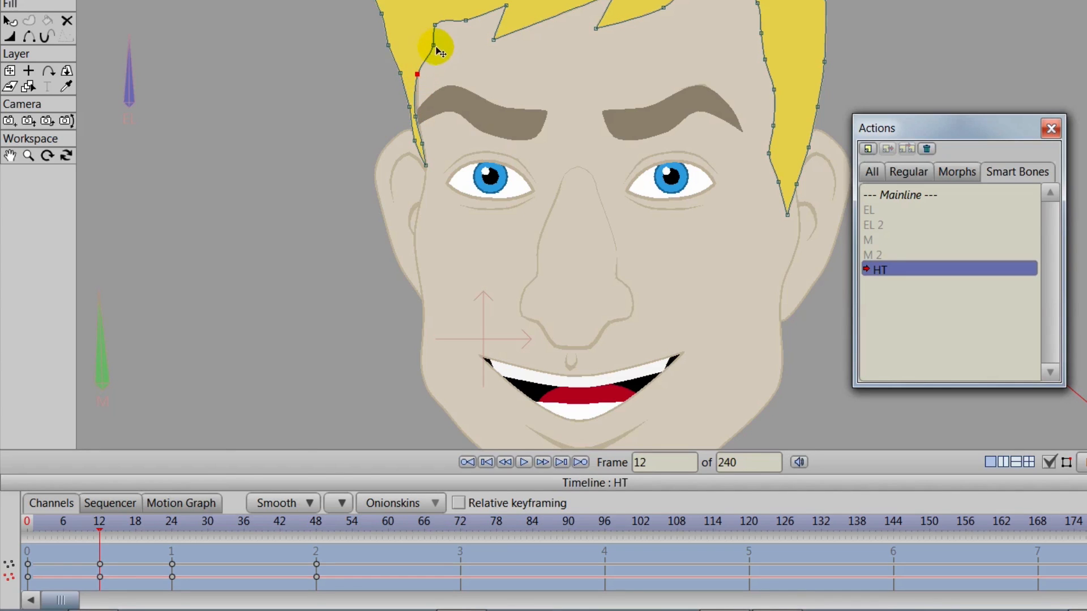
Step: Scrub through the HT action from frame 12 past frame 48 and back to frame 0 to examine the whole head turn
{"action": "mouse_move", "coordinate": [100, 524]}
{"action": "left_mouse_down"}
{"action": "mouse_move", "coordinate": [23, 524]}
{"action": "mouse_move", "coordinate": [204, 551]}
{"action": "mouse_move", "coordinate": [332, 558]}
{"action": "mouse_move", "coordinate": [78, 532]}
{"action": "mouse_move", "coordinate": [347, 556]}
{"action": "mouse_move", "coordinate": [12, 534]}
{"action": "mouse_move", "coordinate": [184, 558]}
{"action": "left_mouse_up"}
{"action": "scroll", "coordinate": [487, 414], "scroll_direction": "down", "scroll_amount": 2}
{"action": "left_click_drag", "start_coordinate": [629, 445], "coordinate": [560, 396]}
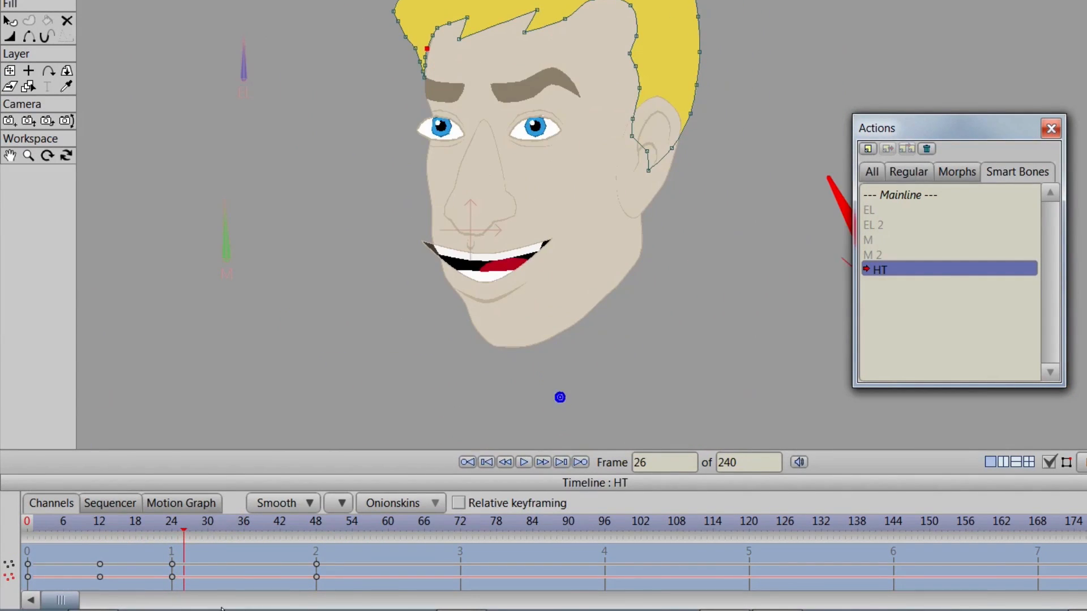
{"action": "left_click_drag", "start_coordinate": [179, 541], "coordinate": [331, 553]}
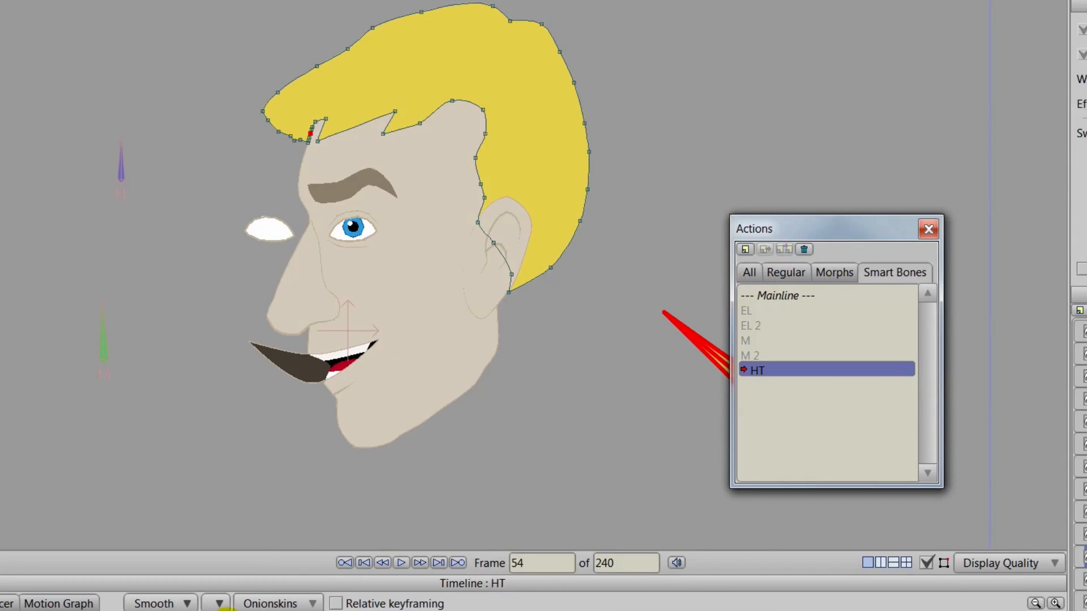
{"action": "left_click_drag", "start_coordinate": [227, 610], "coordinate": [1, 610]}
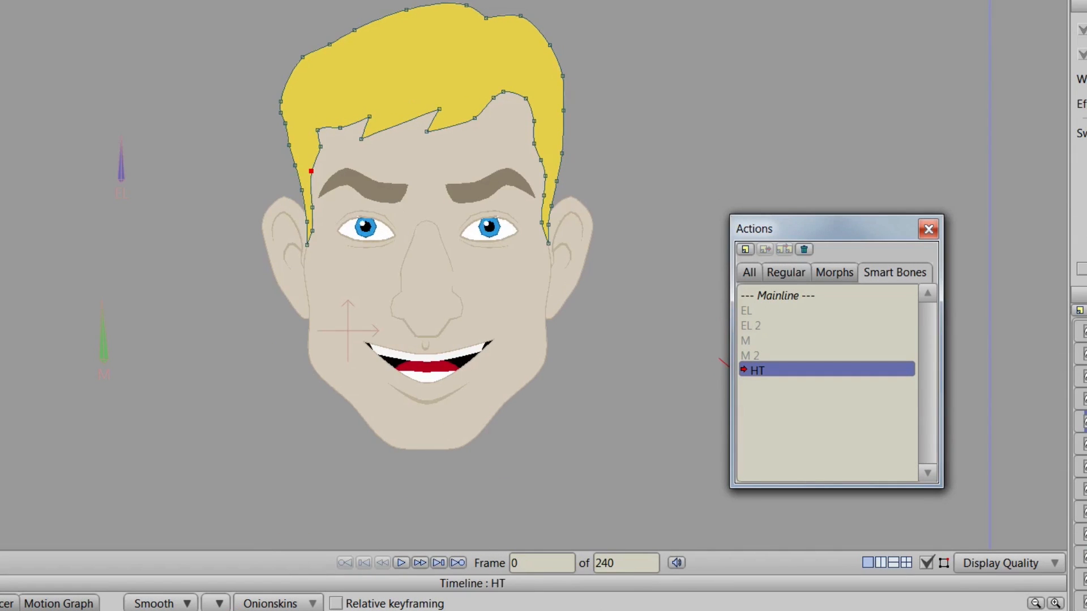
Step: Return to the Mainline with the Layer 2 bone layer selected at frame 6, and close the Actions window
{"action": "left_click", "coordinate": [773, 296]}
{"action": "left_click", "coordinate": [931, 331]}
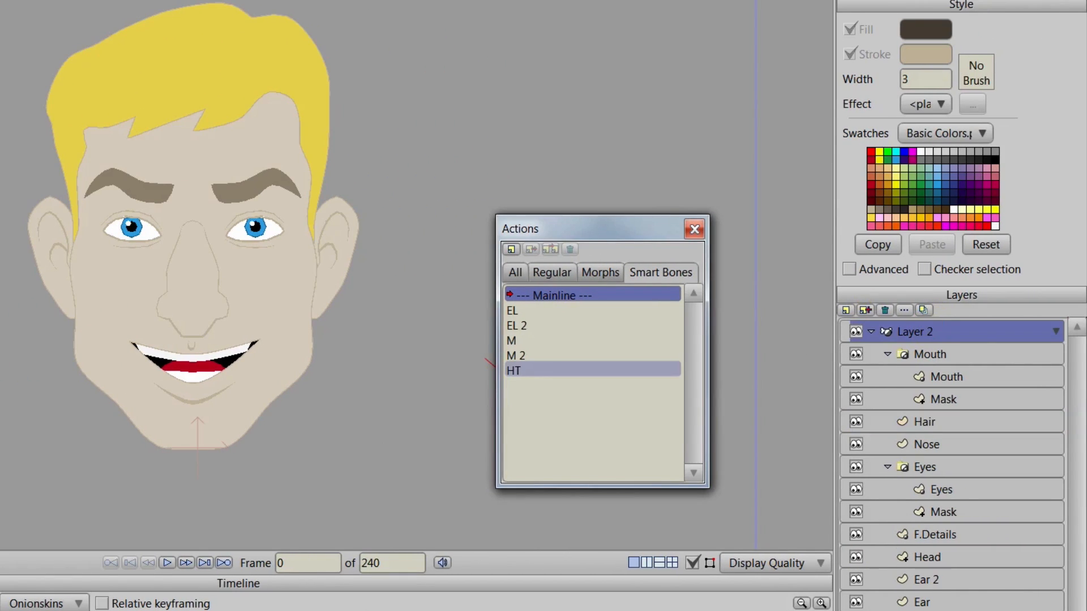
{"action": "left_click_drag", "start_coordinate": [46, 557], "coordinate": [66, 558]}
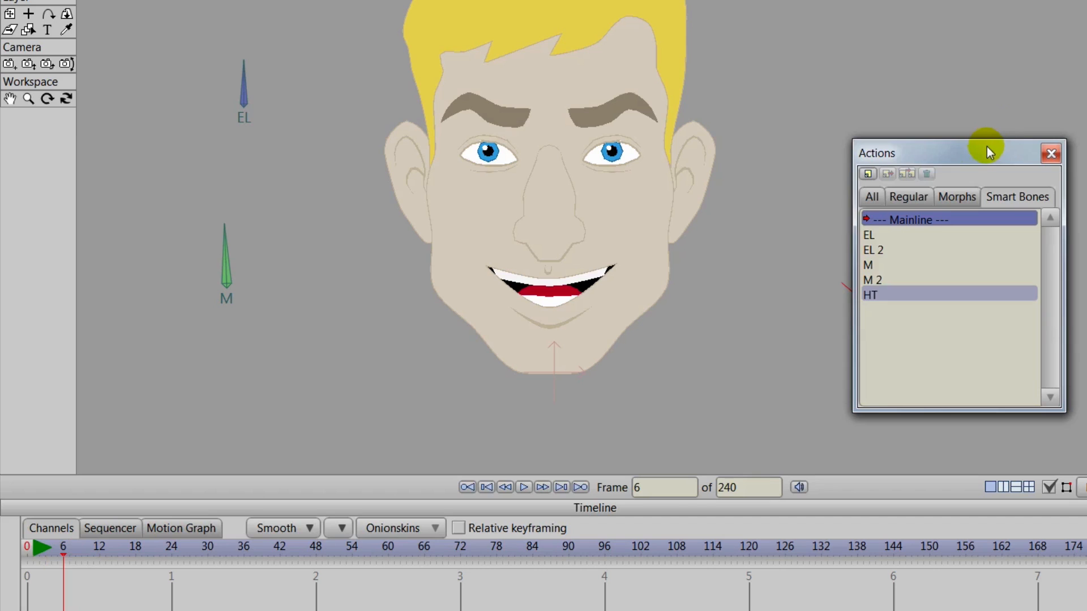
{"action": "left_click_drag", "start_coordinate": [979, 151], "coordinate": [1022, 202]}
{"action": "left_click", "coordinate": [1082, 205]}
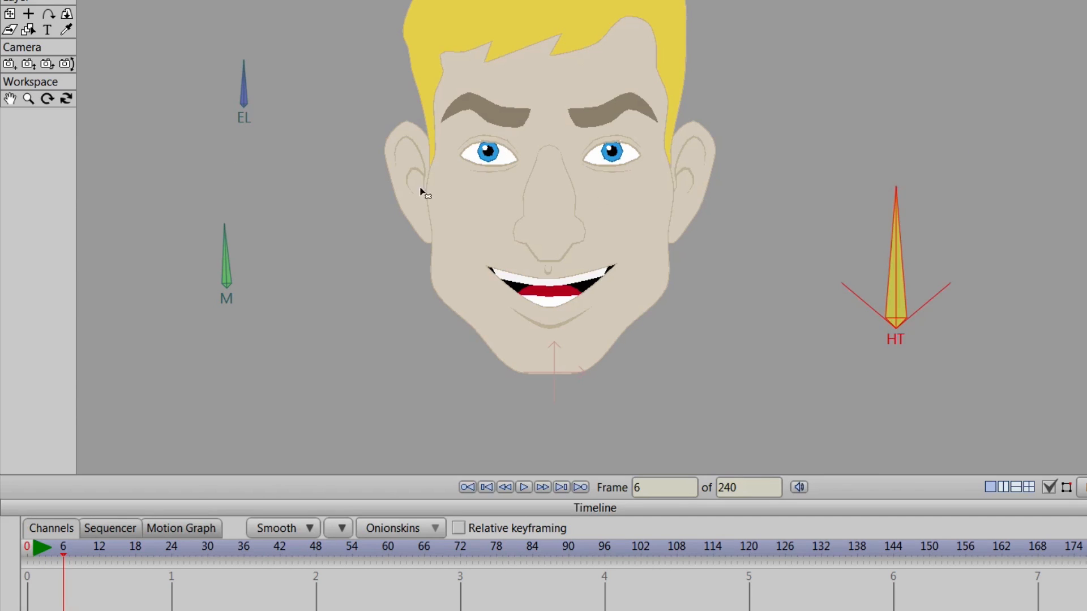
Step: Keyframe the HT bone upright at frame 6 and rotate it counterclockwise to its limit at frame 18 to turn the head to profile
{"action": "left_click", "coordinate": [893, 230]}
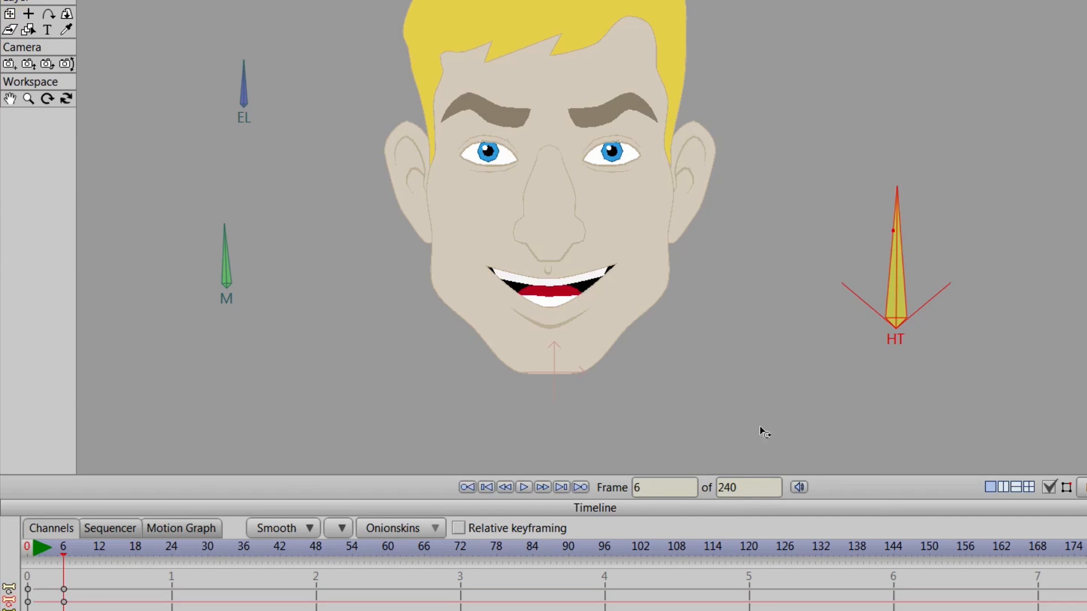
{"action": "left_click_drag", "start_coordinate": [685, 508], "coordinate": [699, 417]}
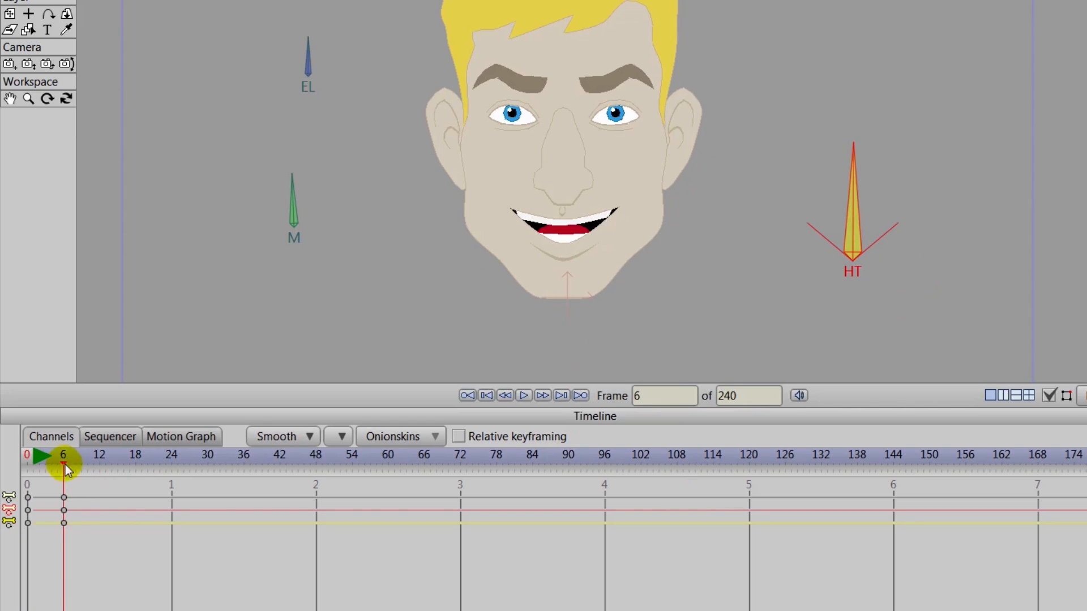
{"action": "left_click_drag", "start_coordinate": [63, 461], "coordinate": [135, 464]}
{"action": "left_click_drag", "start_coordinate": [849, 194], "coordinate": [735, 230]}
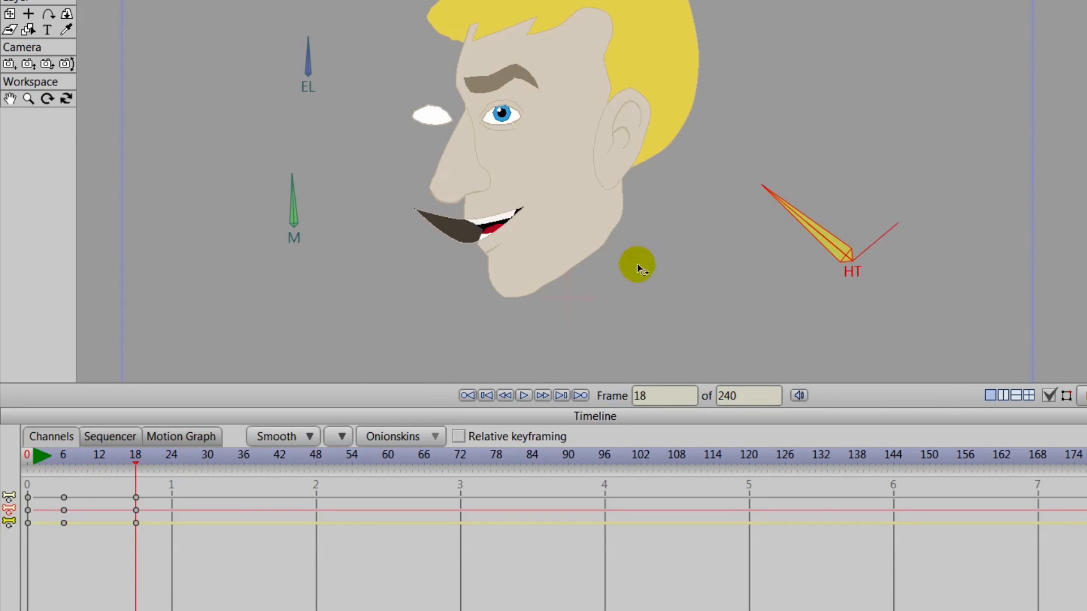
Step: Play the head turn from frame 0 and scrub back through it to check the motion
{"action": "left_click_drag", "start_coordinate": [136, 464], "coordinate": [26, 464]}
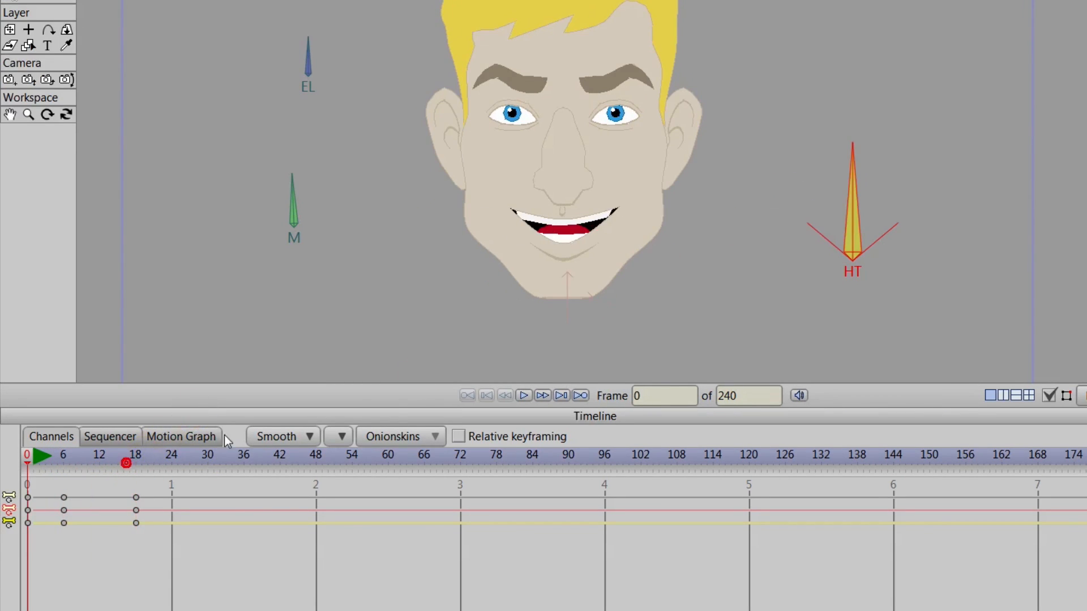
{"action": "left_click", "coordinate": [523, 396]}
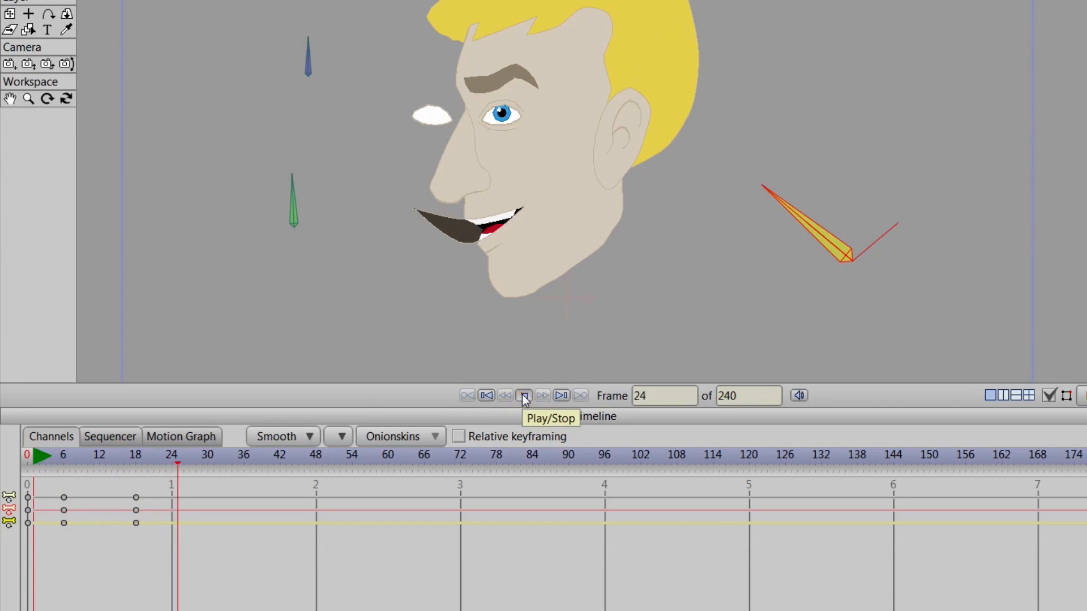
{"action": "left_click", "coordinate": [523, 396]}
{"action": "left_click_drag", "start_coordinate": [168, 462], "coordinate": [75, 494]}
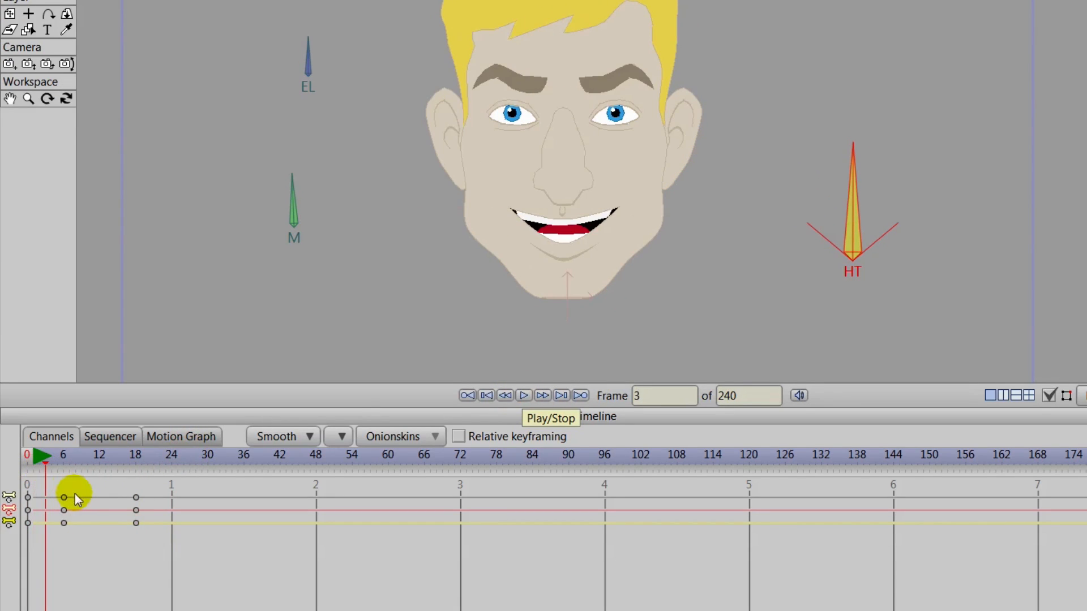
Step: Move the starting keyframes of the HT turn to frame 11 and play the shortened head turn
{"action": "left_click_drag", "start_coordinate": [55, 545], "coordinate": [55, 544]}
{"action": "left_click", "coordinate": [63, 494]}
{"action": "left_click_drag", "start_coordinate": [91, 505], "coordinate": [97, 504]}
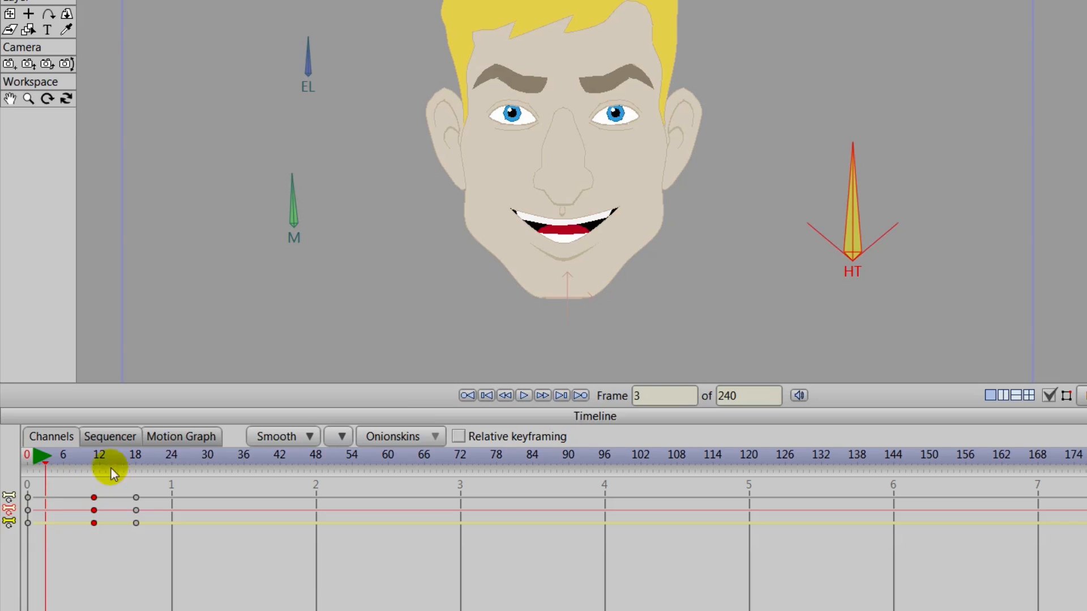
{"action": "left_click", "coordinate": [521, 396]}
{"action": "left_click", "coordinate": [522, 395]}
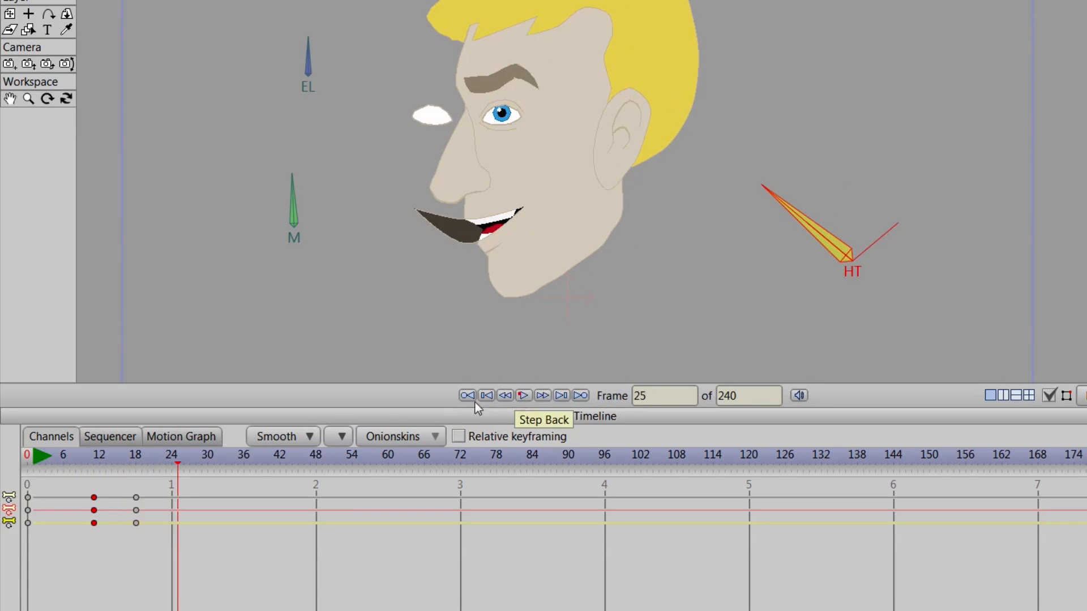
Step: Shift both sets of HT turn keyframes together so the turn runs from frame 19 to frame 26
{"action": "left_click_drag", "start_coordinate": [78, 455], "coordinate": [25, 469]}
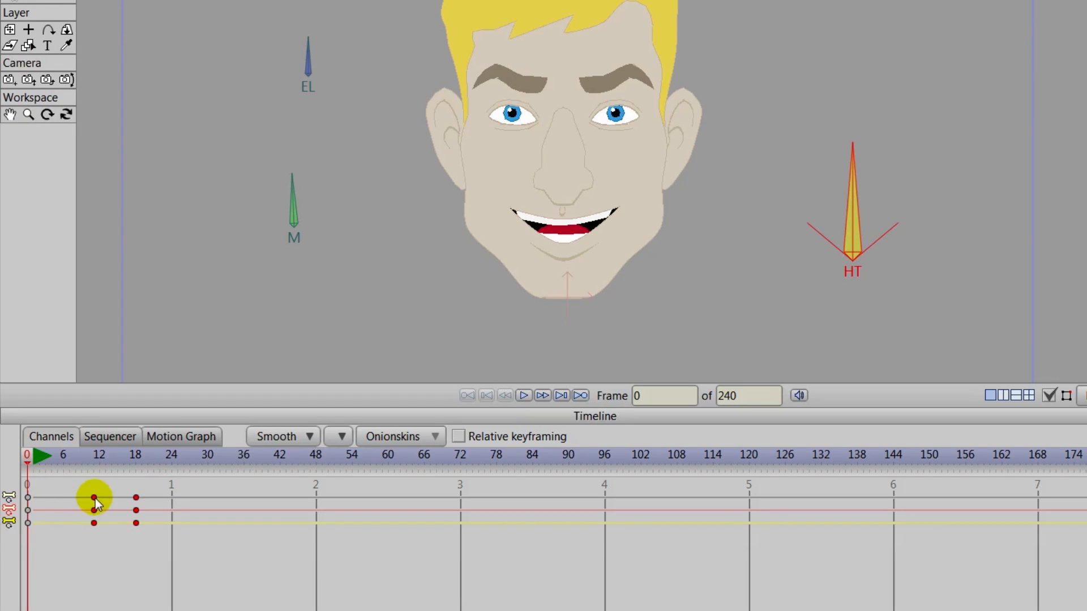
{"action": "left_click_drag", "start_coordinate": [94, 498], "coordinate": [142, 498]}
{"action": "left_click", "coordinate": [28, 457]}
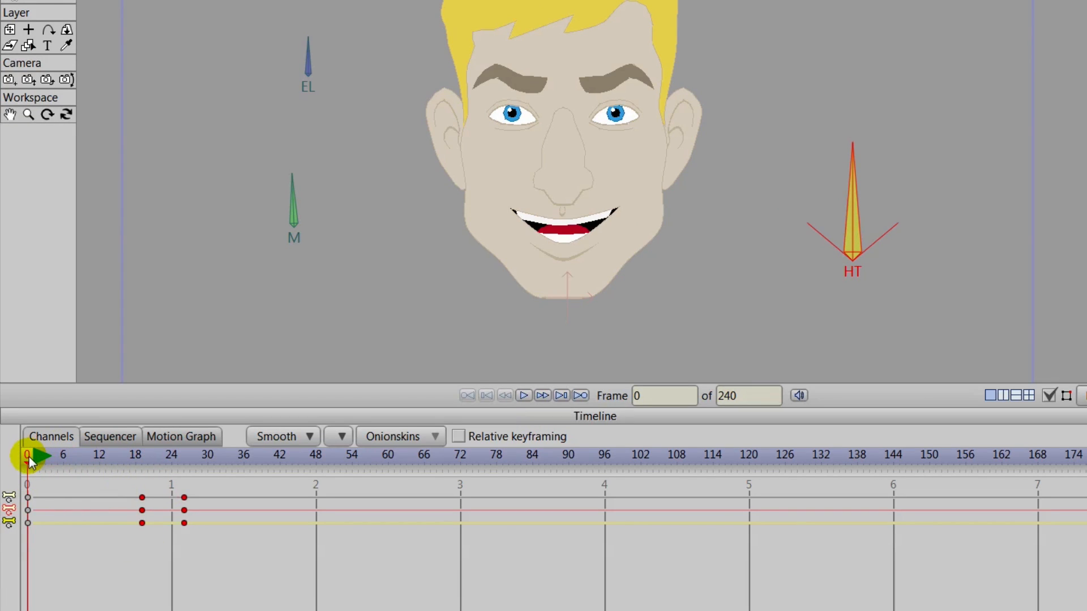
Step: Keyframe a blink with the EL bone: upright at frame 4, rotated counterclockwise to its limit at frame 7, and reset at frame 10
{"action": "left_click_drag", "start_coordinate": [29, 461], "coordinate": [51, 464]}
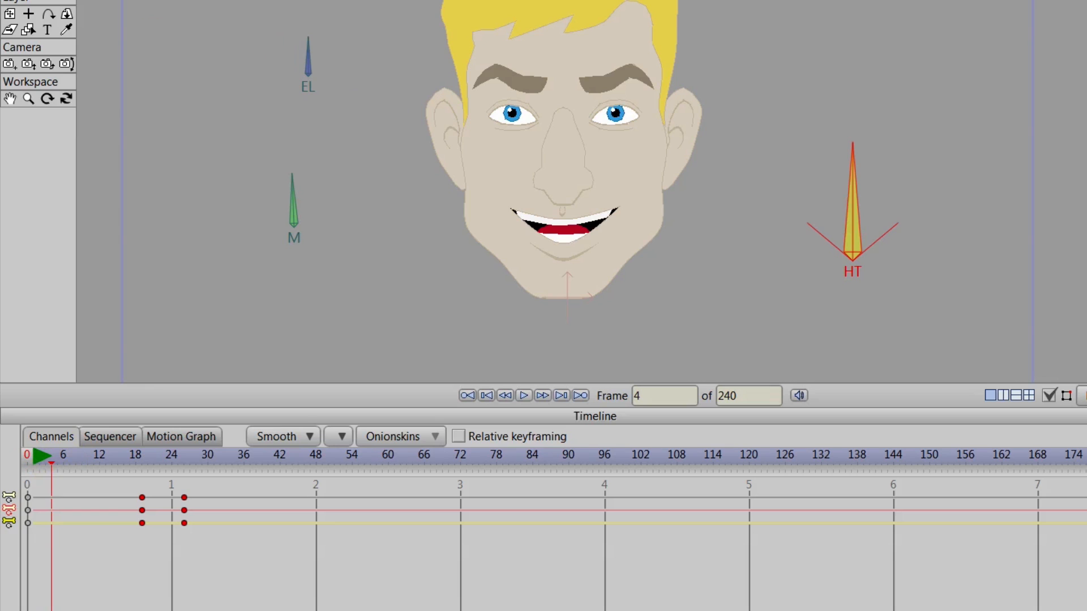
{"action": "left_click", "coordinate": [310, 58]}
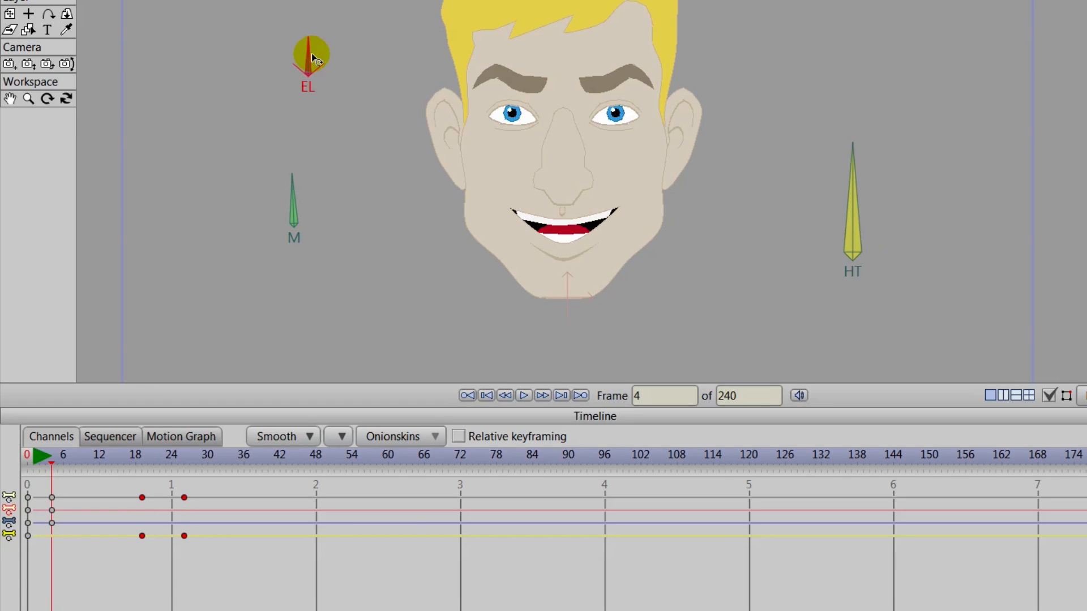
{"action": "key", "text": "Right"}
{"action": "key", "text": "Right"}
{"action": "key", "text": "Right"}
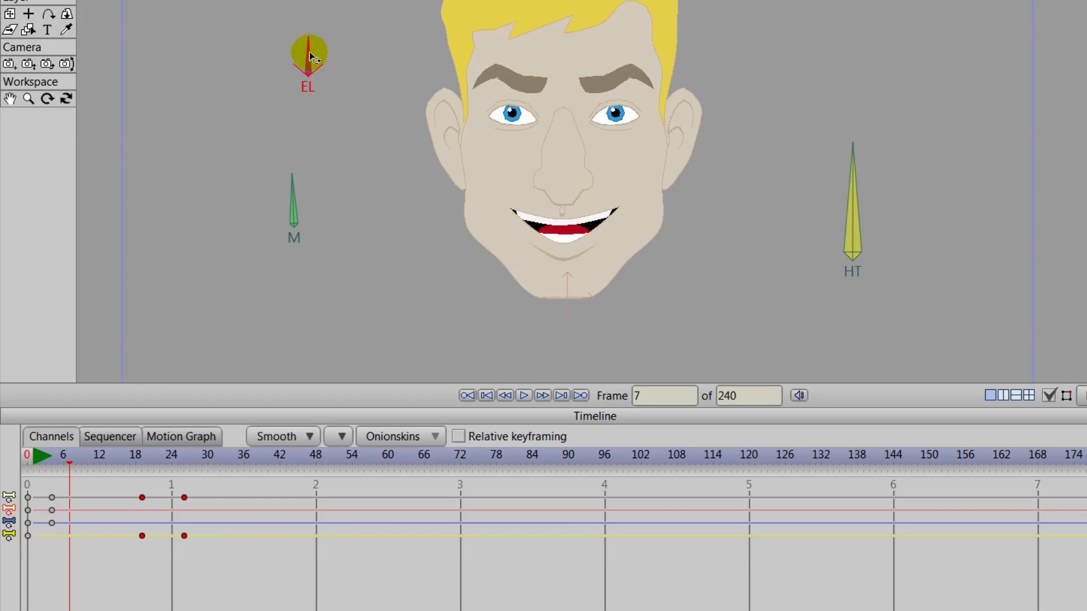
{"action": "left_click_drag", "start_coordinate": [310, 48], "coordinate": [277, 52]}
{"action": "key", "text": "Right"}
{"action": "key", "text": "Right"}
{"action": "key", "text": "Right"}
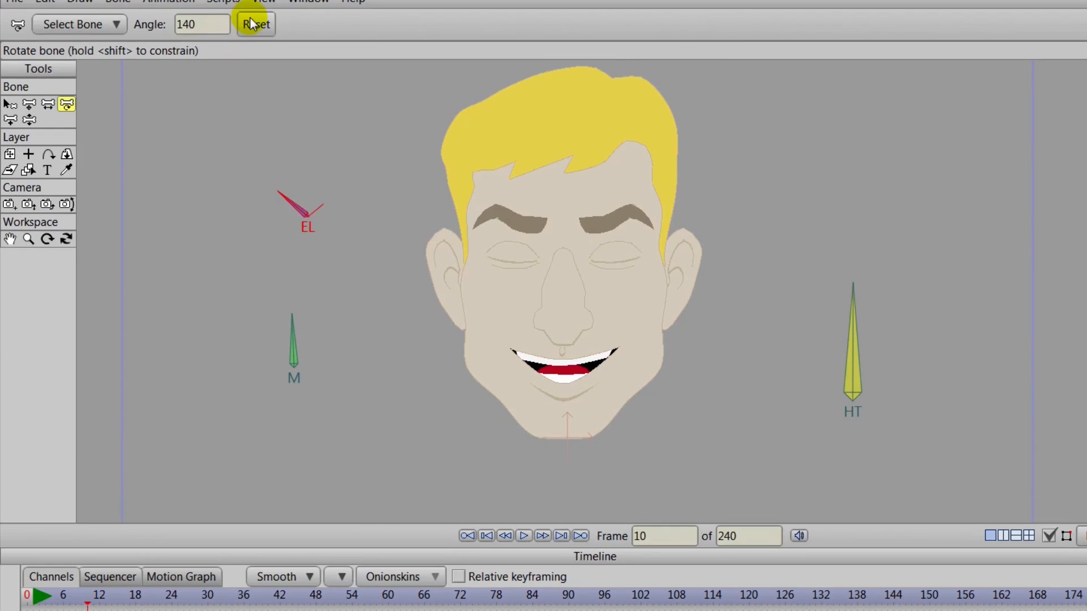
{"action": "left_click", "coordinate": [253, 24]}
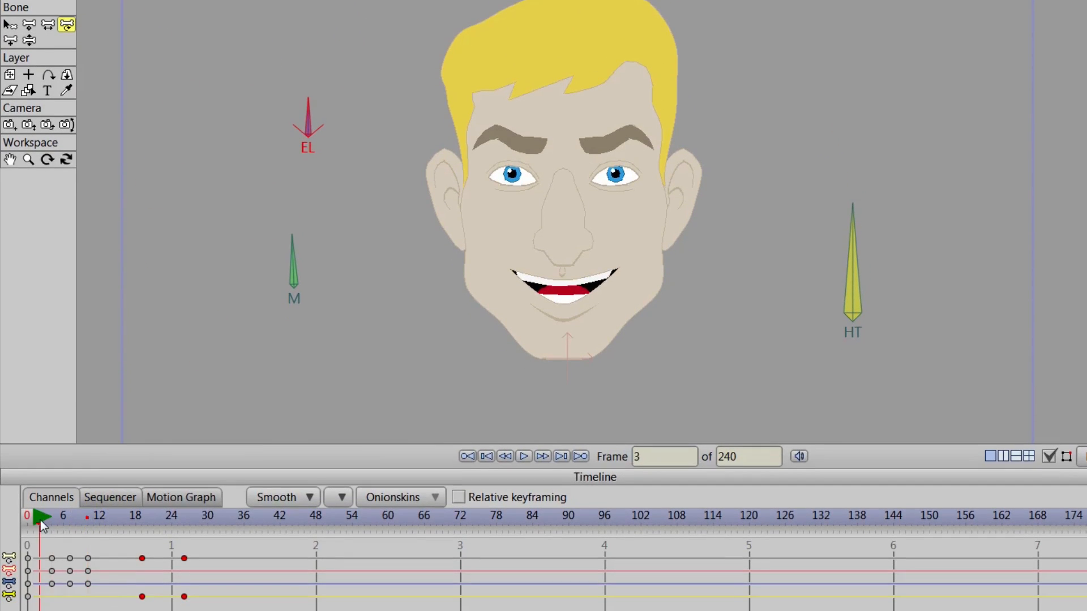
Step: Add a blink during the head turn, with the EL bone upright at frame 19, closing the eyes at frame 22 and reset at frame 25
{"action": "left_click_drag", "start_coordinate": [40, 600], "coordinate": [113, 610]}
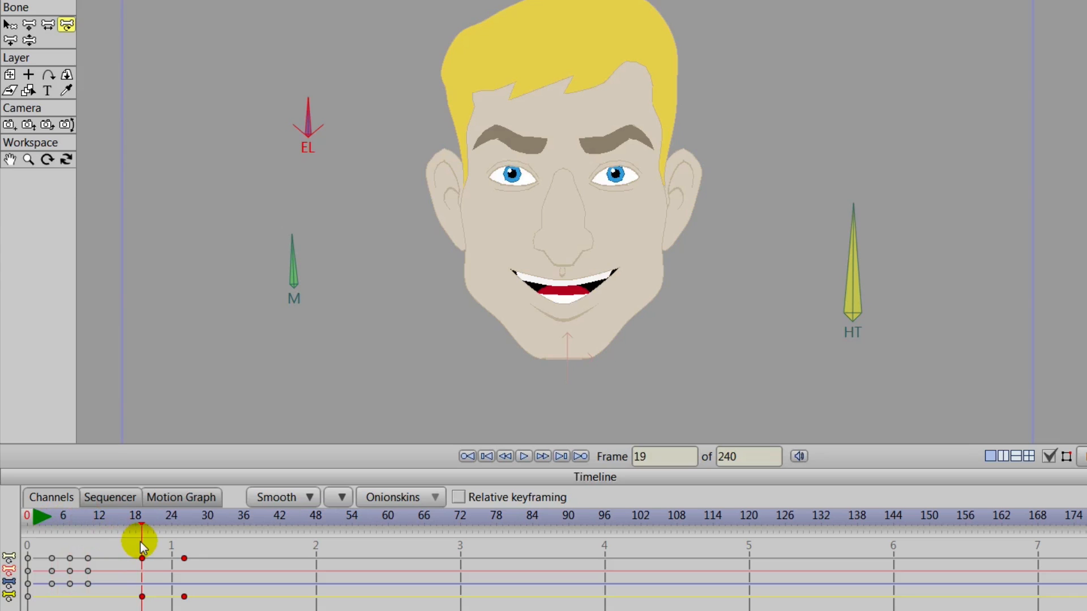
{"action": "left_click_drag", "start_coordinate": [140, 542], "coordinate": [141, 549]}
{"action": "left_click", "coordinate": [307, 113]}
{"action": "key", "text": "Right"}
{"action": "key", "text": "Right"}
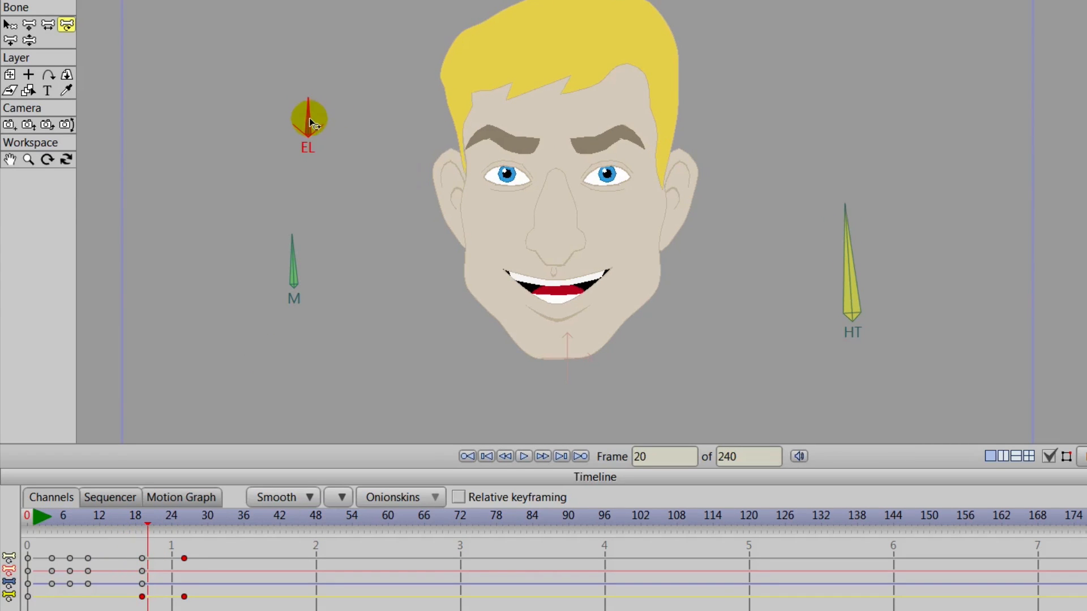
{"action": "key", "text": "Right"}
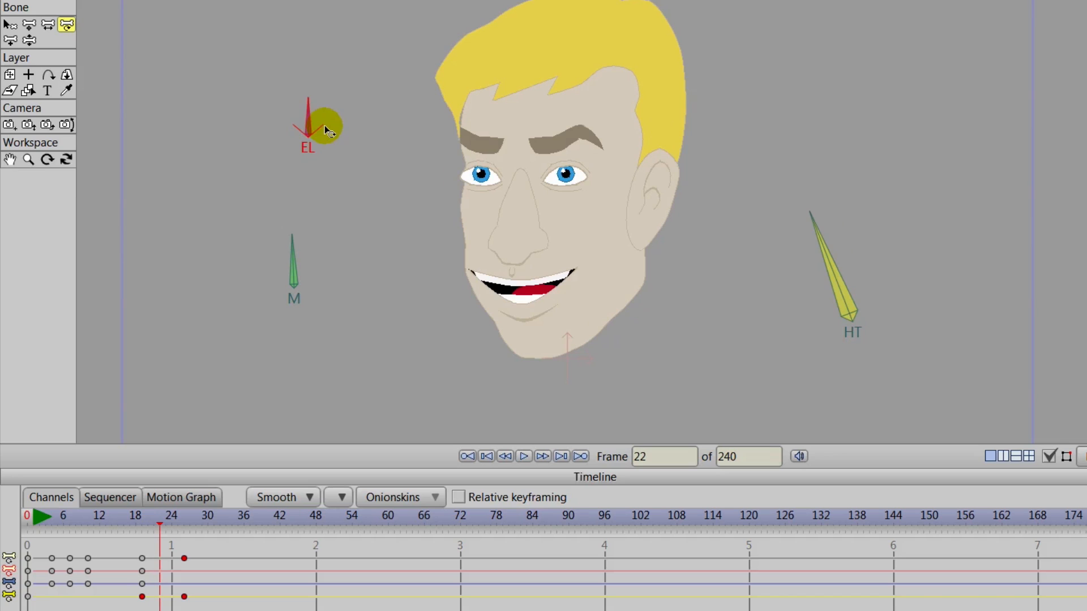
{"action": "left_click_drag", "start_coordinate": [324, 124], "coordinate": [191, 214]}
{"action": "key", "text": "Right"}
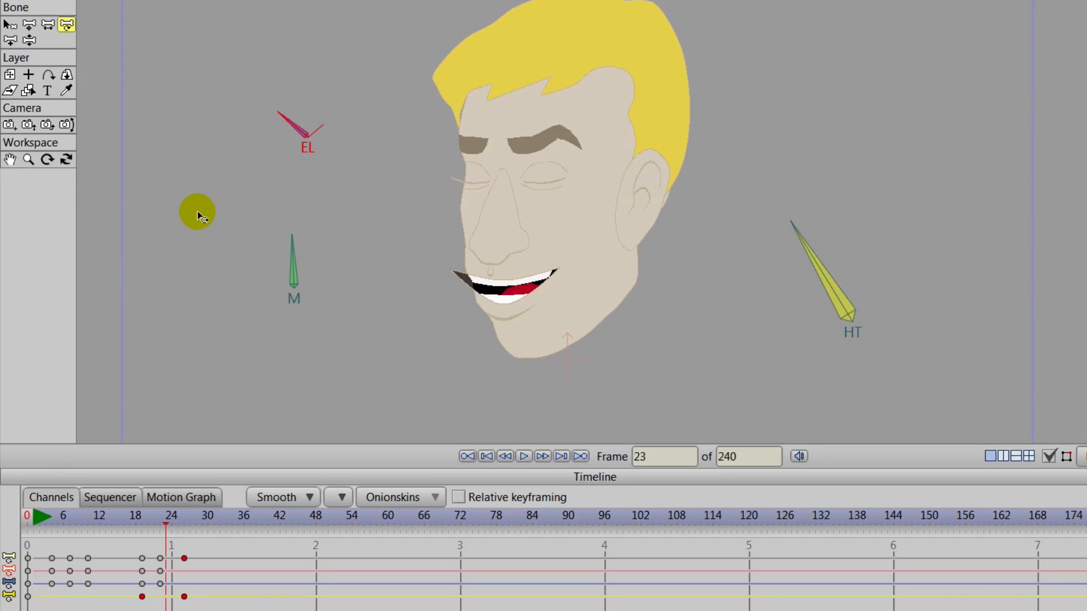
{"action": "key", "text": "Right"}
{"action": "key", "text": "Right"}
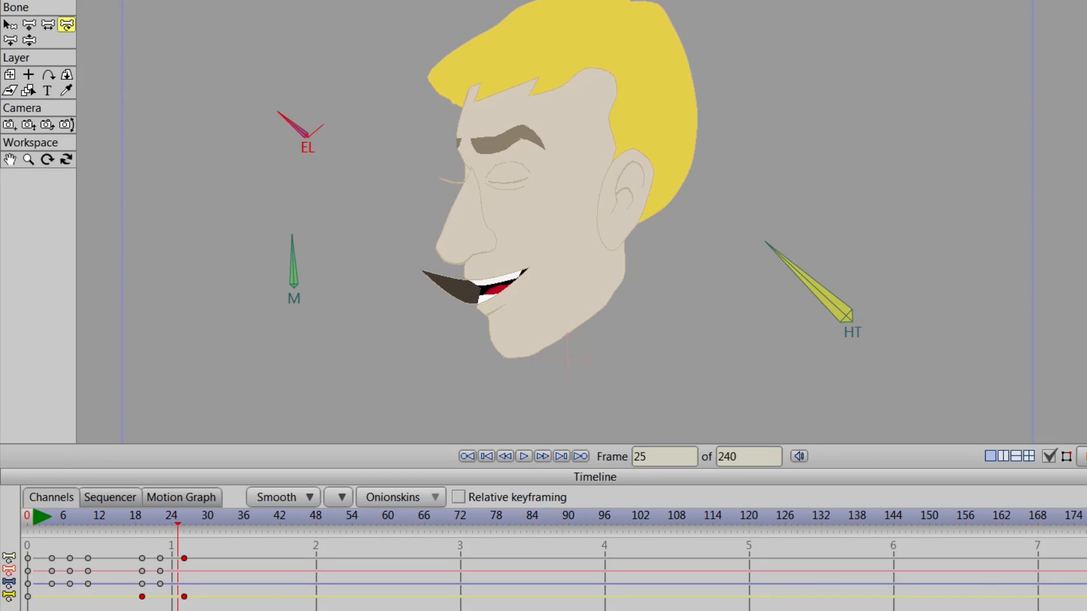
{"action": "left_click", "coordinate": [317, 1]}
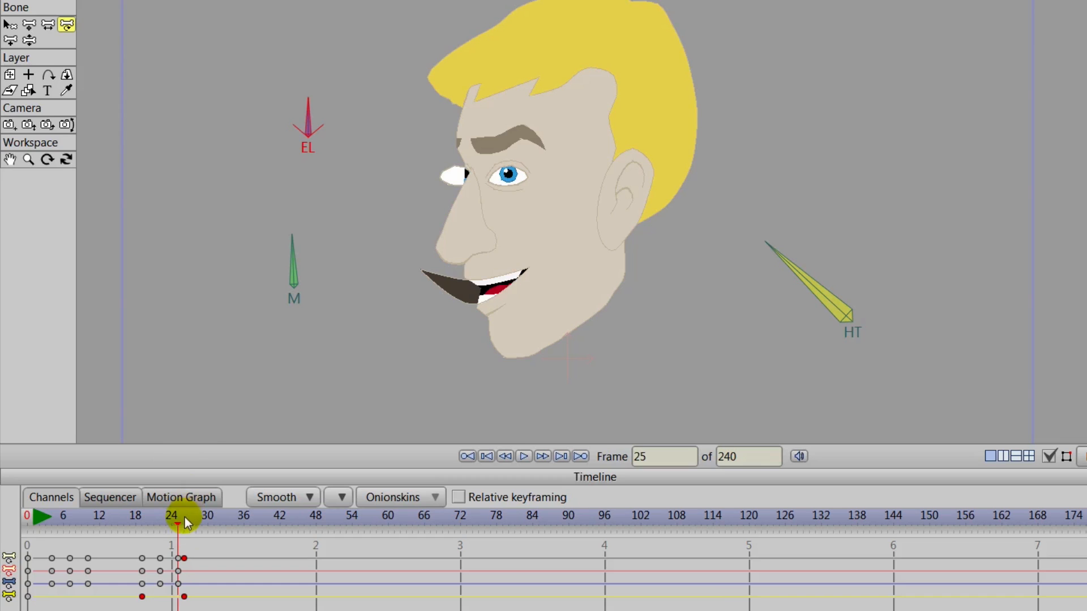
Step: Play and scrub the timeline to check both blinks with the head turn, ending at frame 0
{"action": "left_click_drag", "start_coordinate": [185, 517], "coordinate": [84, 521]}
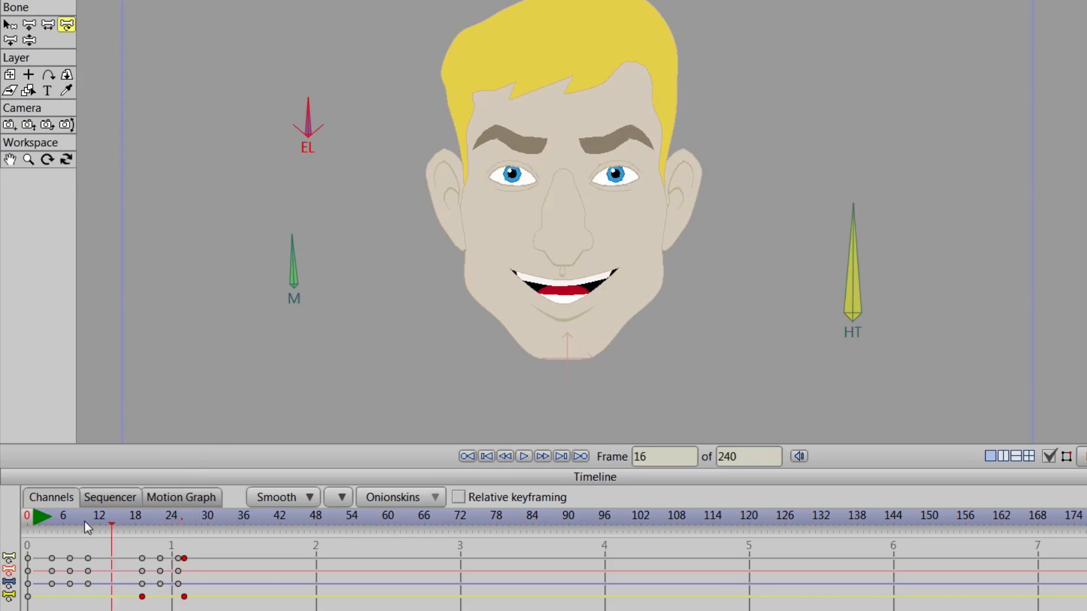
{"action": "left_click", "coordinate": [524, 457]}
{"action": "left_click", "coordinate": [524, 457]}
{"action": "left_click", "coordinate": [135, 518]}
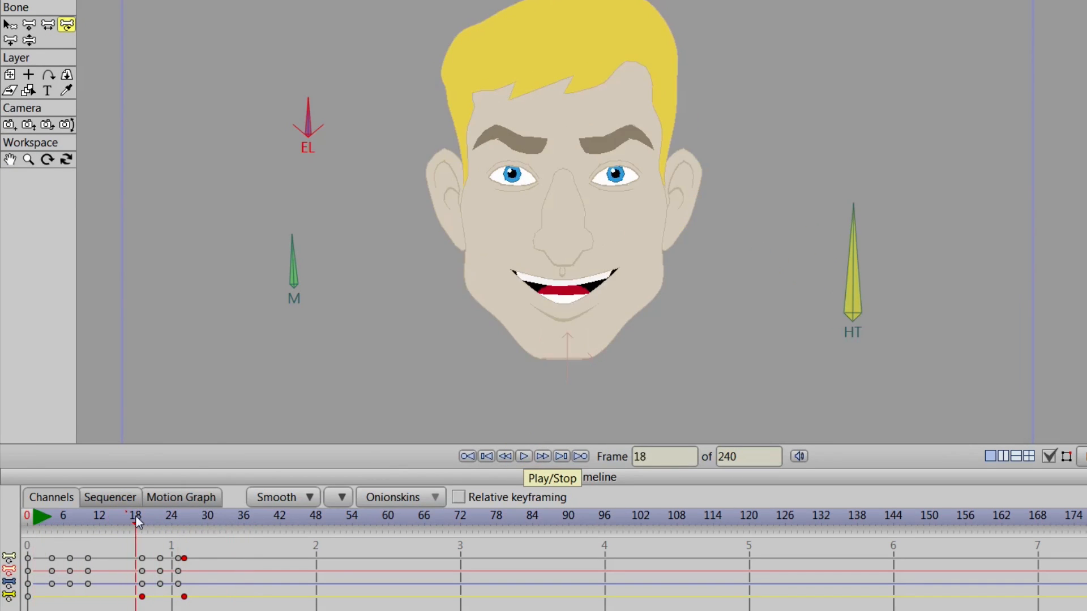
{"action": "left_click_drag", "start_coordinate": [136, 516], "coordinate": [10, 532]}
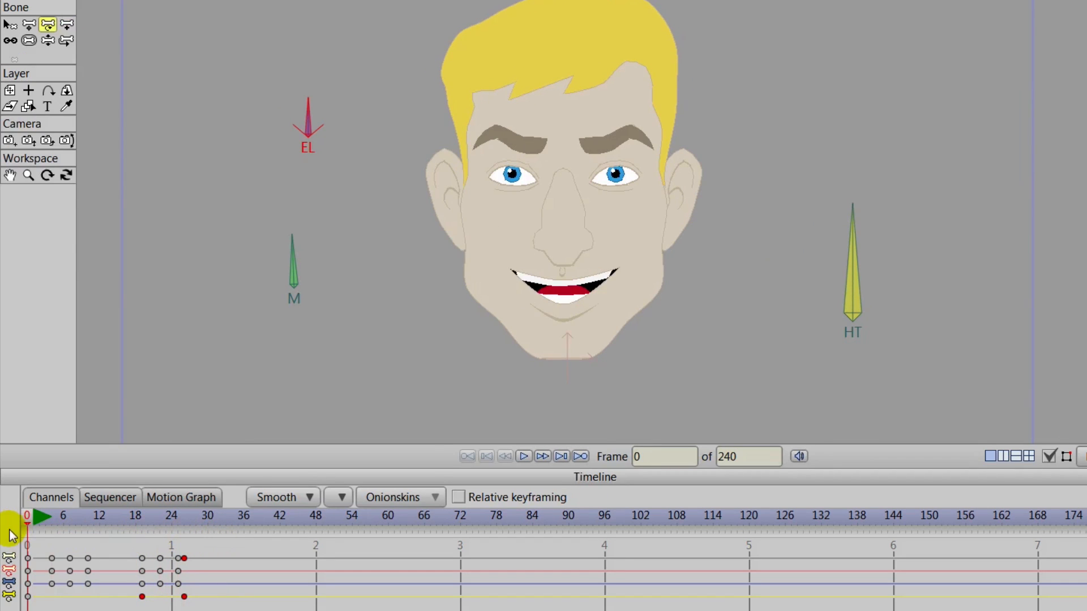
Step: Keyframe the M bone upright at frame 4 and rotate it counterclockwise to its limit at frame 7 to close the mouth
{"action": "key", "text": "Right"}
{"action": "key", "text": "Right"}
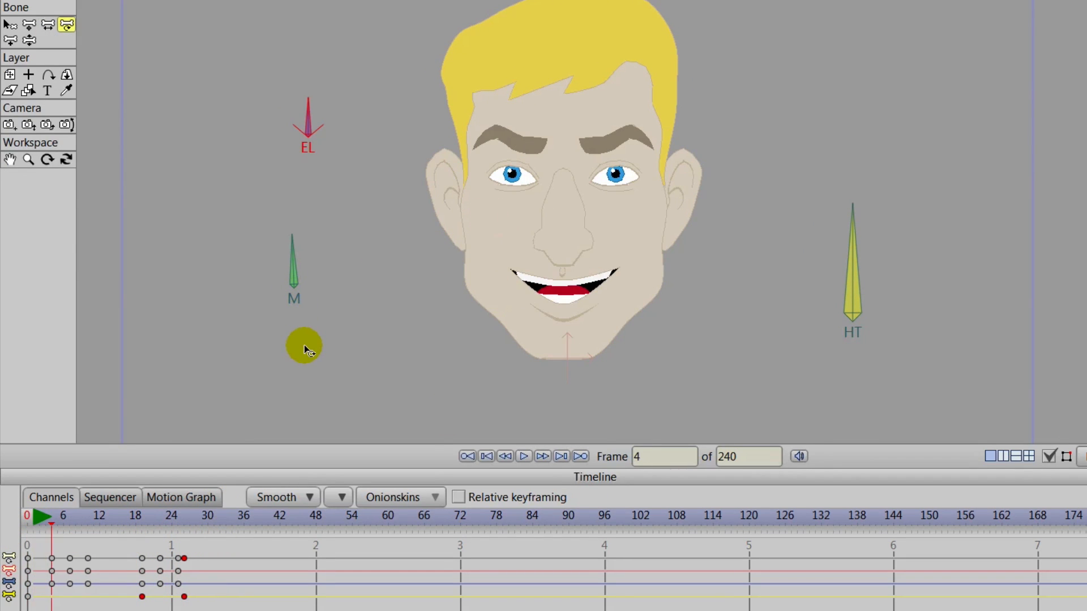
{"action": "left_click", "coordinate": [291, 245]}
{"action": "key", "text": "Right"}
{"action": "key", "text": "Right"}
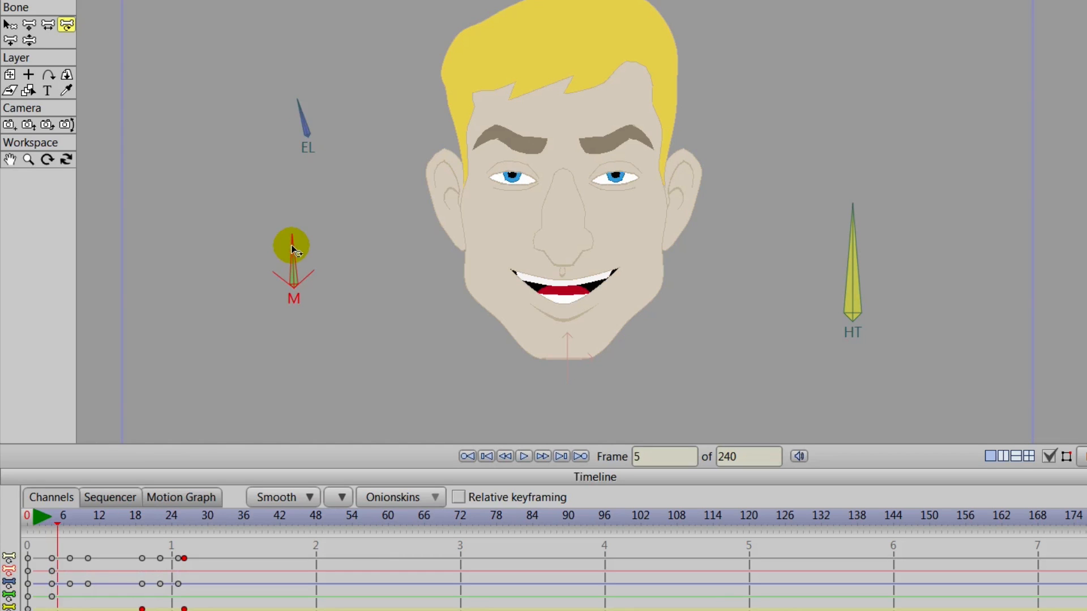
{"action": "key", "text": "Right"}
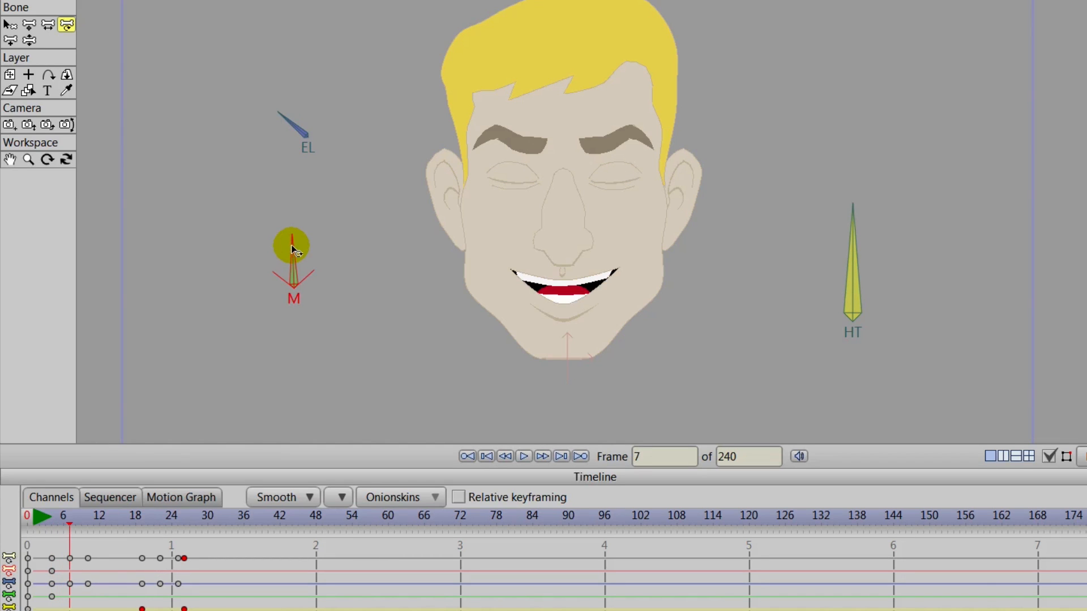
{"action": "left_click_drag", "start_coordinate": [291, 245], "coordinate": [100, 345]}
Step: Hold the closed mouth with an M bone keyframe at frame 22 and rotate the bone back upright at frame 26 to open the smile
{"action": "left_click_drag", "start_coordinate": [63, 519], "coordinate": [158, 515]}
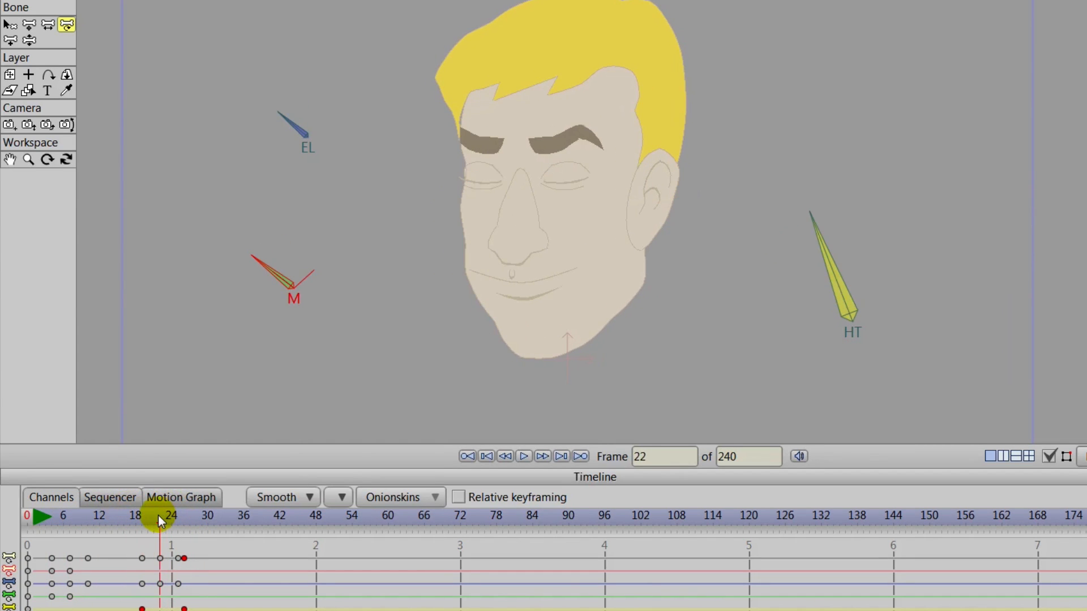
{"action": "left_click", "coordinate": [279, 279]}
{"action": "key", "text": "Right"}
{"action": "key", "text": "Right"}
{"action": "key", "text": "Right"}
{"action": "key", "text": "Right"}
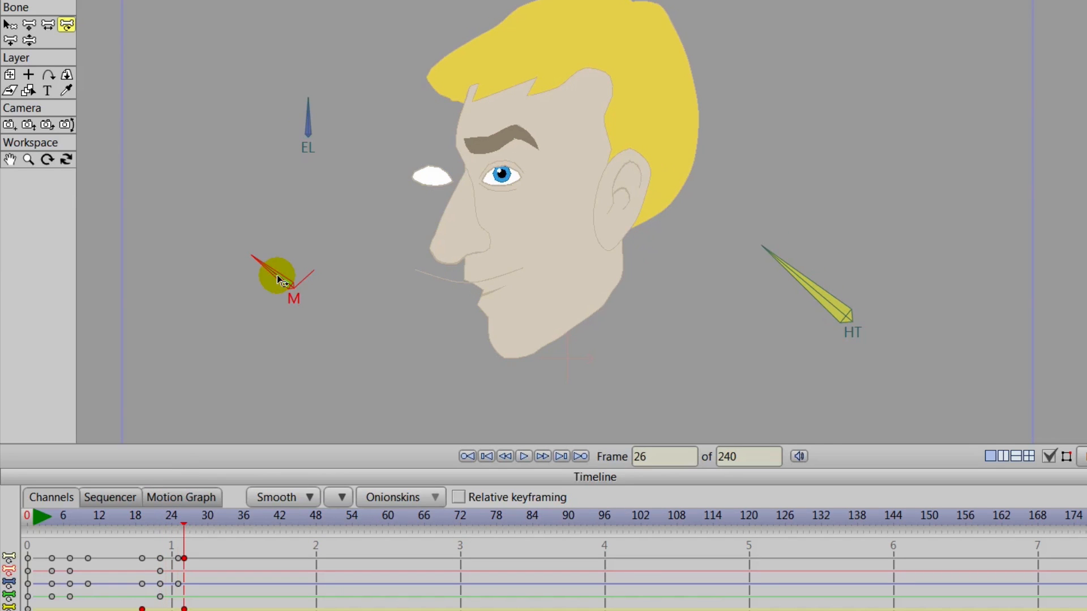
{"action": "left_click_drag", "start_coordinate": [278, 279], "coordinate": [299, 256]}
{"action": "left_click_drag", "start_coordinate": [296, 256], "coordinate": [289, 266]}
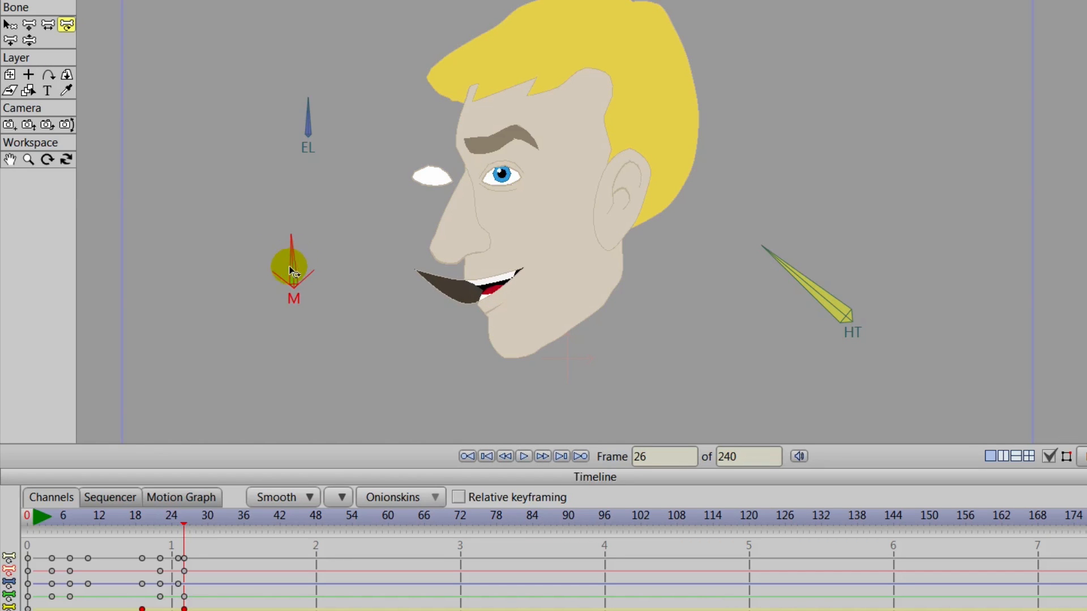
Step: Play the combined blink, mouth and head-turn animation from frame 0 and scrub back to frame 27
{"action": "key", "text": "Escape"}
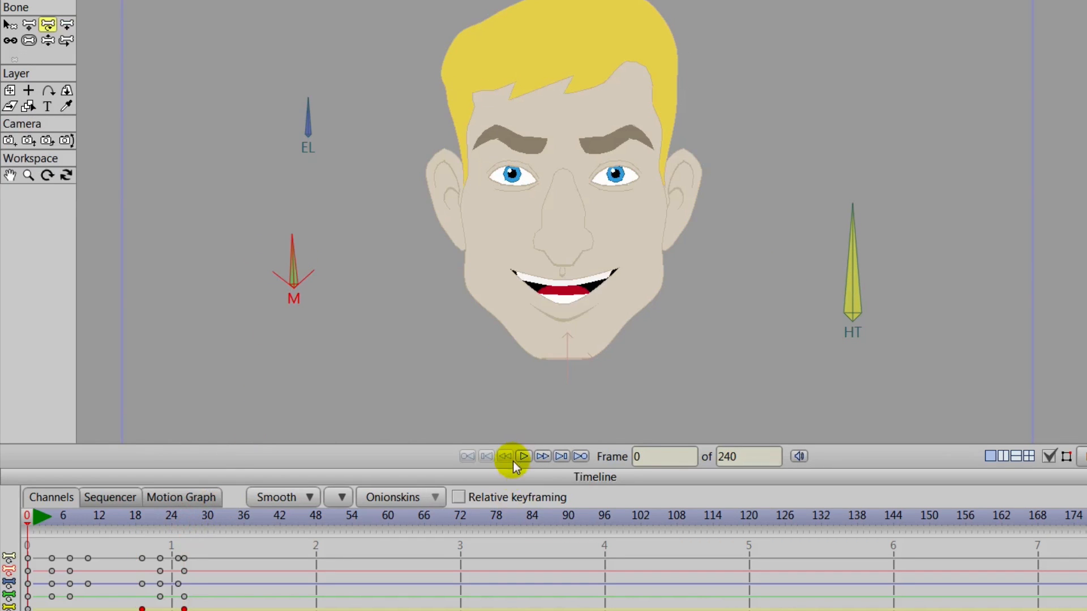
{"action": "left_click", "coordinate": [522, 456]}
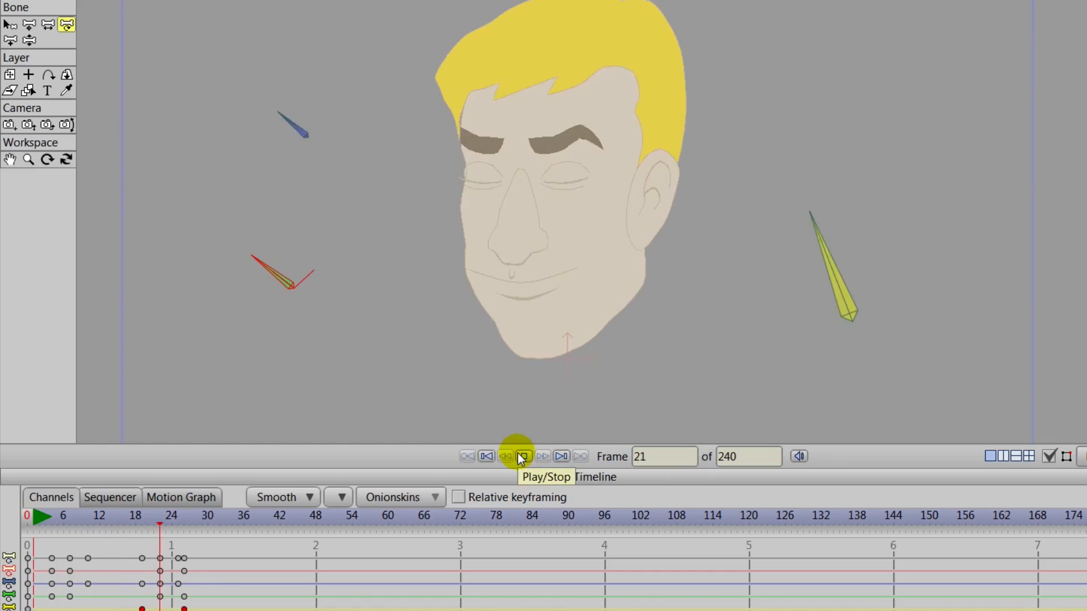
{"action": "left_click", "coordinate": [522, 456]}
{"action": "left_click_drag", "start_coordinate": [243, 516], "coordinate": [188, 516]}
Step: Examine the mouth and the head outline points up close in the profile pose at frame 27
{"action": "left_click", "coordinate": [579, 328]}
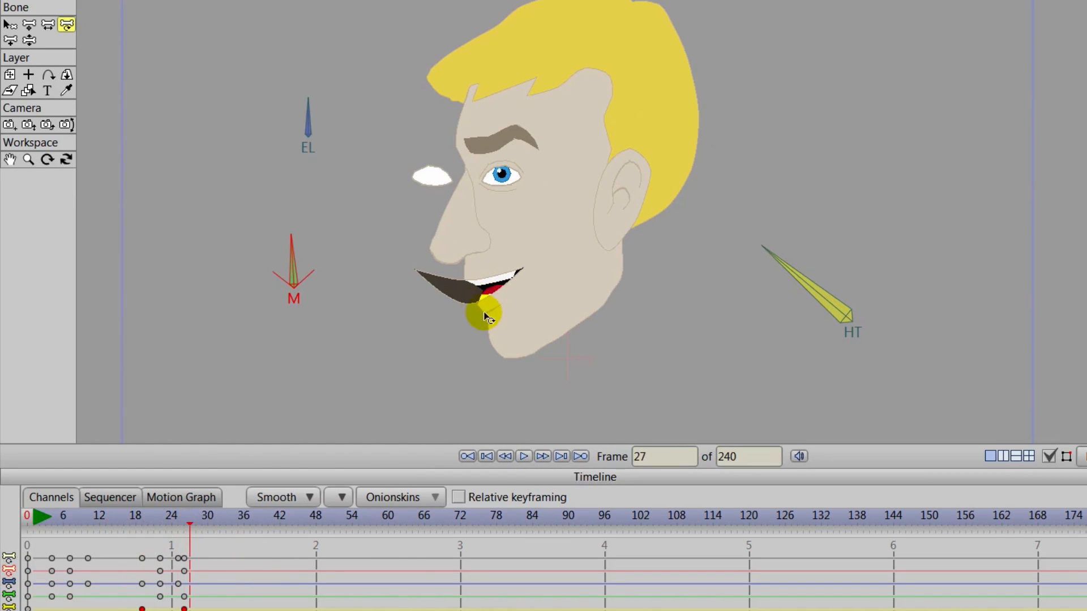
{"action": "scroll", "coordinate": [485, 305], "scroll_direction": "up", "scroll_amount": 2}
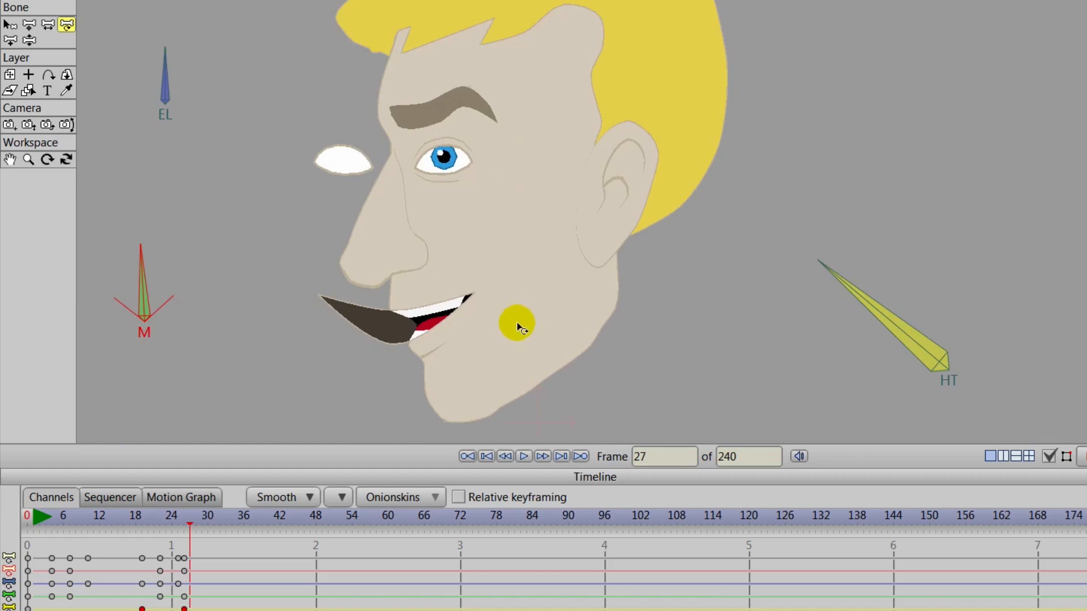
{"action": "left_click_drag", "start_coordinate": [518, 322], "coordinate": [730, 262]}
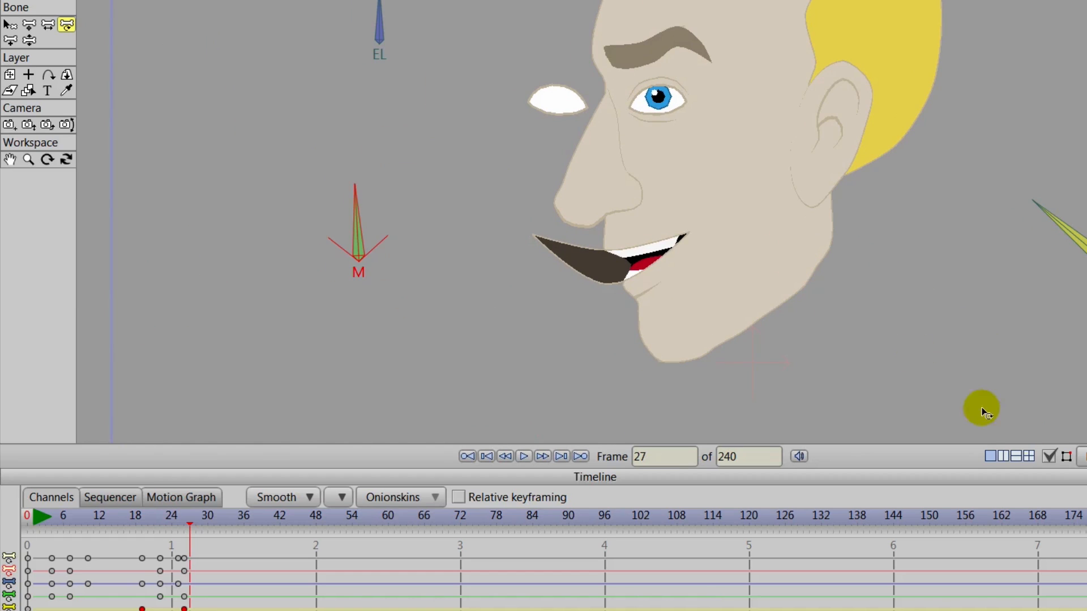
{"action": "left_click", "coordinate": [754, 322]}
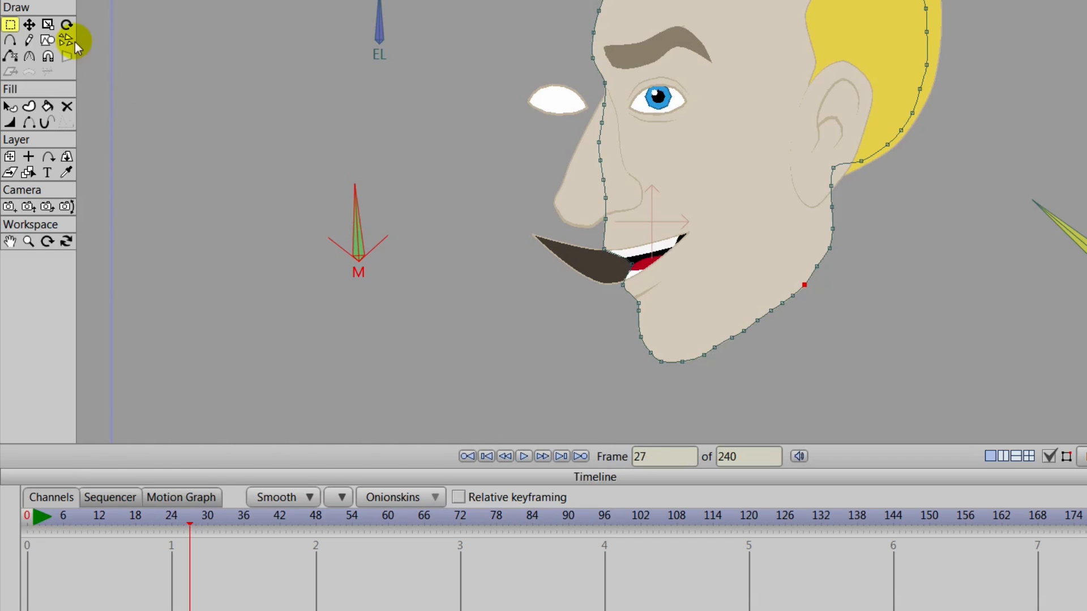
{"action": "left_click", "coordinate": [1083, 277]}
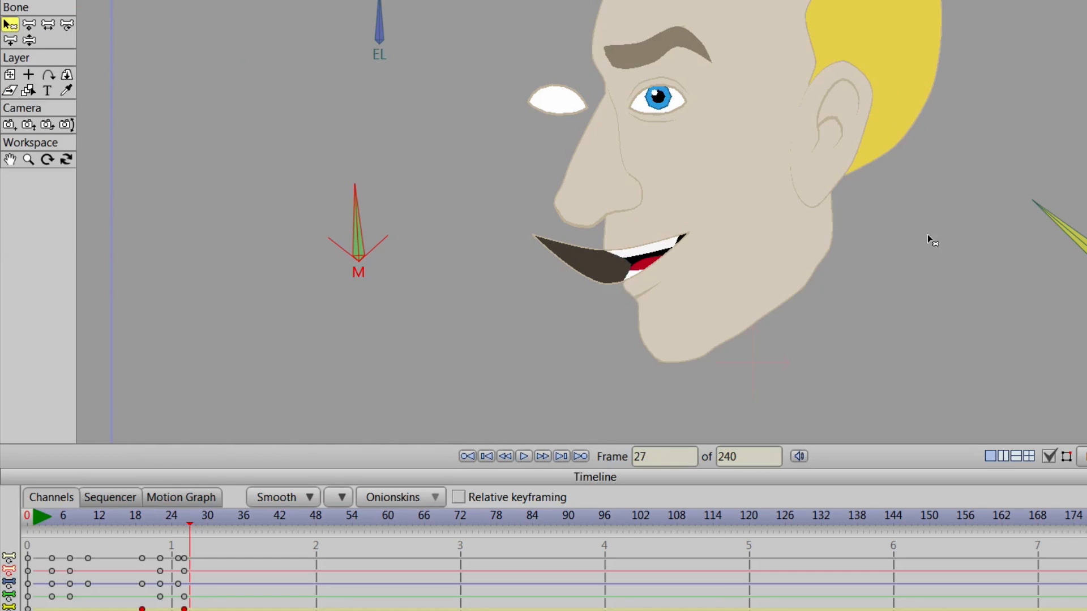
Step: Rotate the M bone partway counterclockwise at frame 27 to narrow the open mouth in profile
{"action": "left_click", "coordinate": [66, 24]}
{"action": "mouse_move", "coordinate": [362, 210]}
{"action": "left_mouse_down"}
{"action": "mouse_move", "coordinate": [287, 189]}
{"action": "mouse_move", "coordinate": [323, 194]}
{"action": "left_mouse_up"}
{"action": "left_click", "coordinate": [631, 284]}
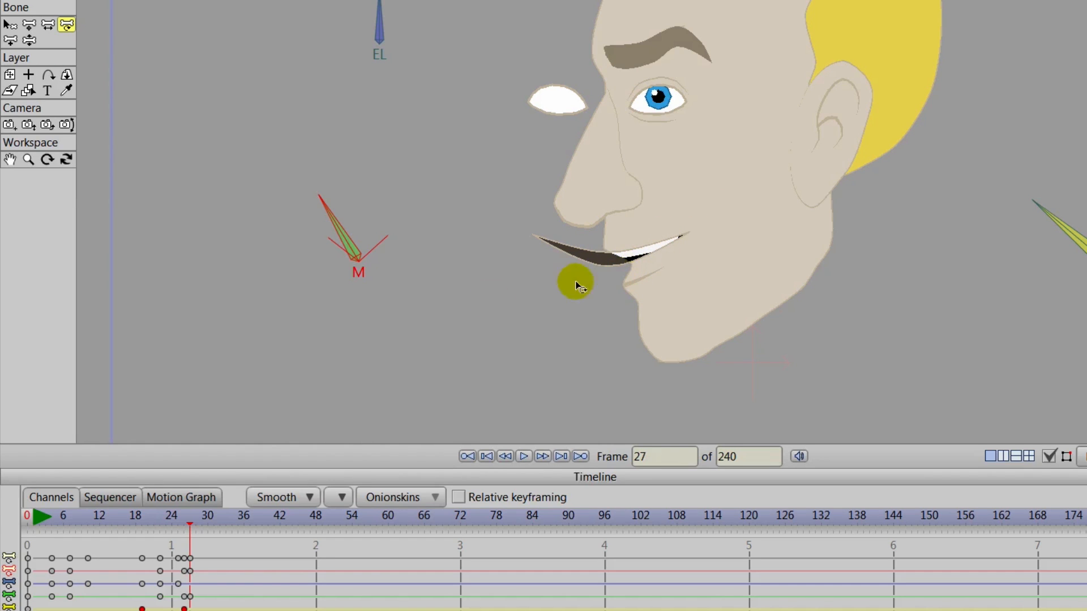
Step: Review the animation from frame 0 to frame 19 with the whole head in view, and collapse the Layer 2 group
{"action": "left_click_drag", "start_coordinate": [192, 509], "coordinate": [26, 521]}
{"action": "scroll", "coordinate": [485, 329], "scroll_direction": "down", "scroll_amount": 2}
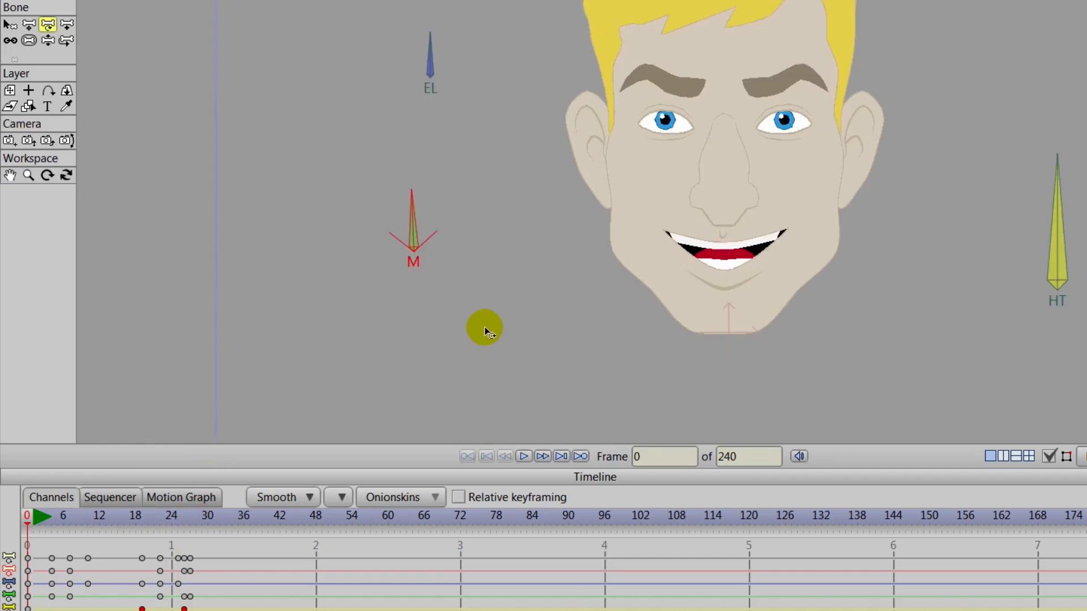
{"action": "left_click_drag", "start_coordinate": [601, 320], "coordinate": [521, 400]}
{"action": "left_click_drag", "start_coordinate": [27, 524], "coordinate": [113, 543]}
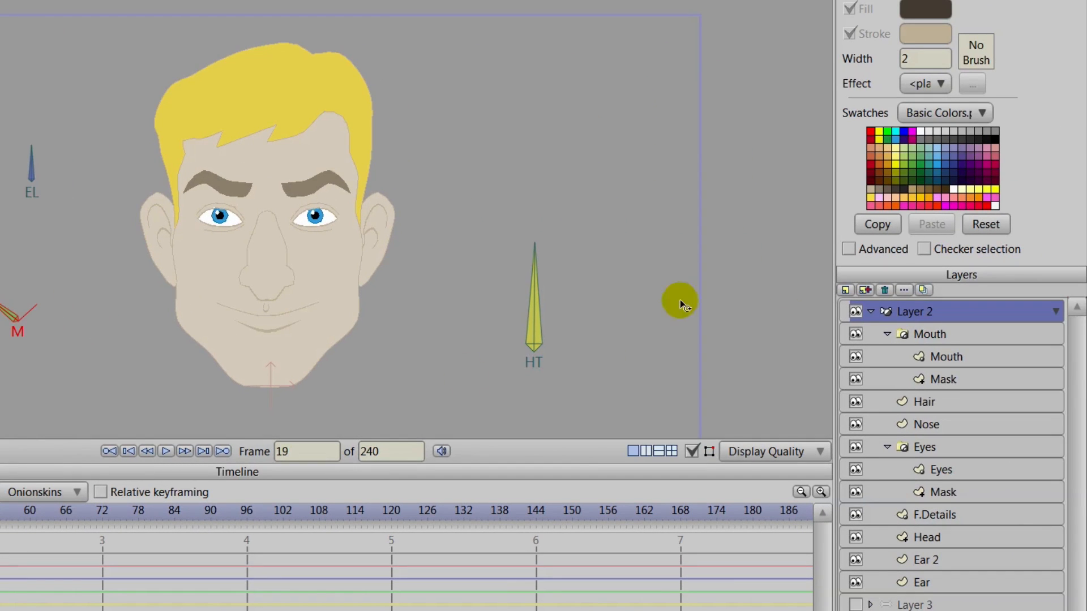
{"action": "left_click", "coordinate": [871, 311]}
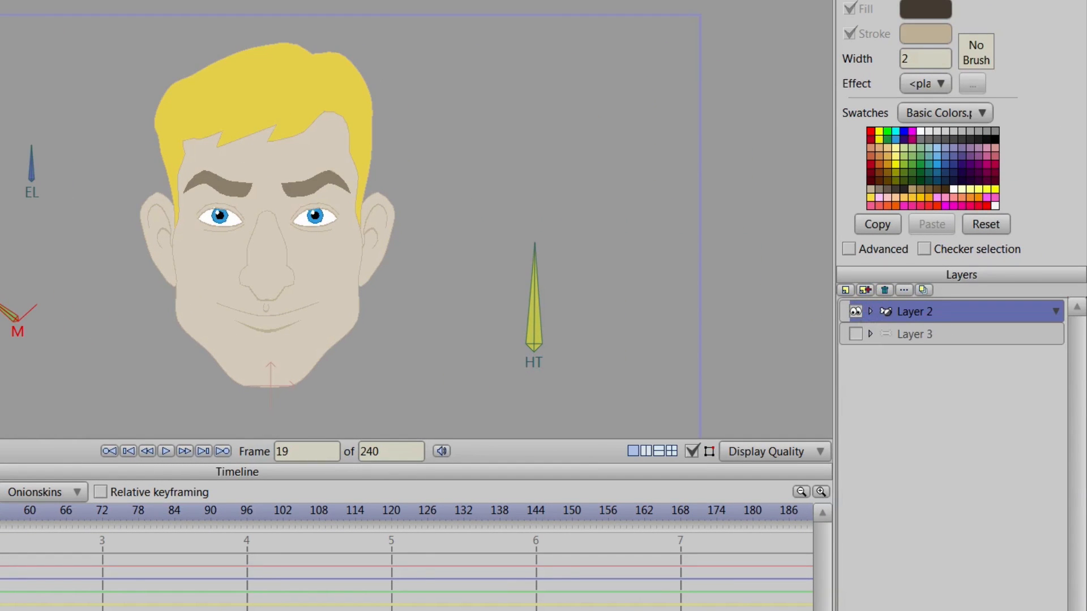
Step: With Transform Layer, tilt the whole head counterclockwise about 14.45° and nudge it slightly down at frame 23, then reset its angle to 0 at frame 27
{"action": "left_click", "coordinate": [9, 62]}
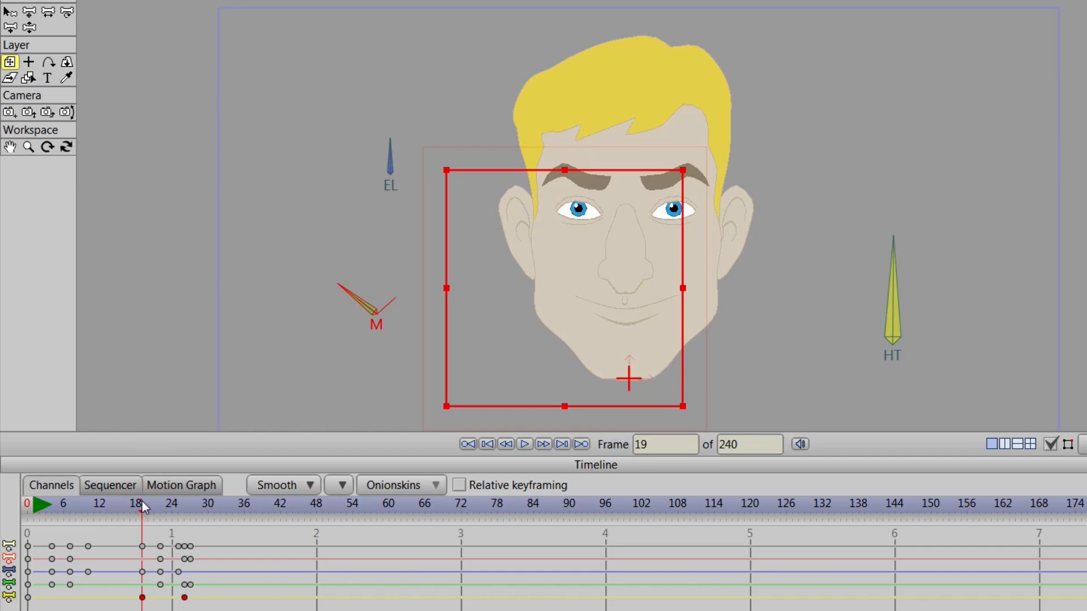
{"action": "left_click", "coordinate": [160, 512]}
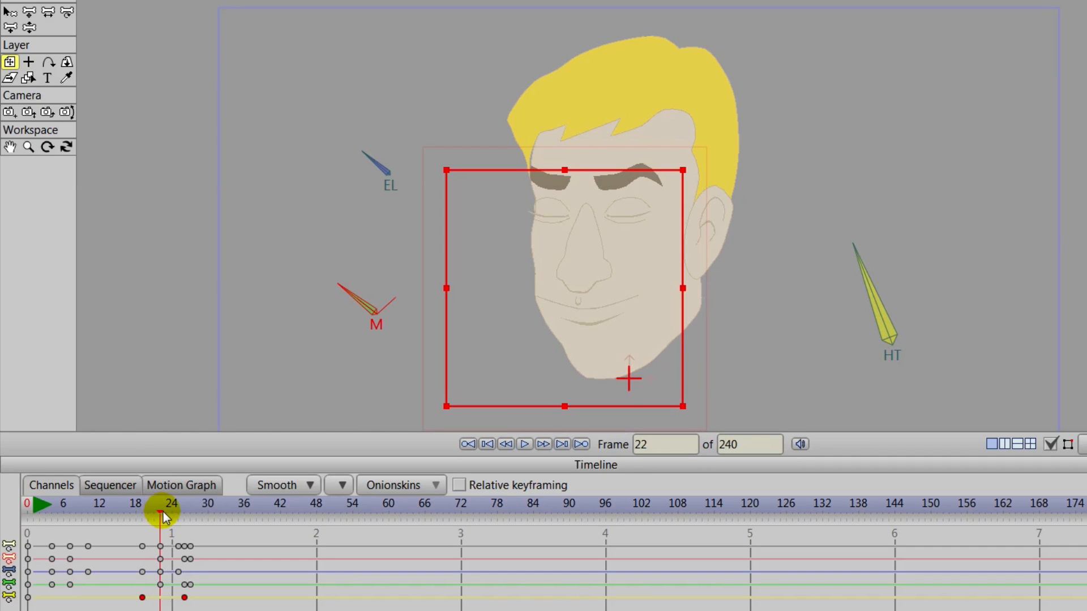
{"action": "left_click", "coordinate": [163, 511]}
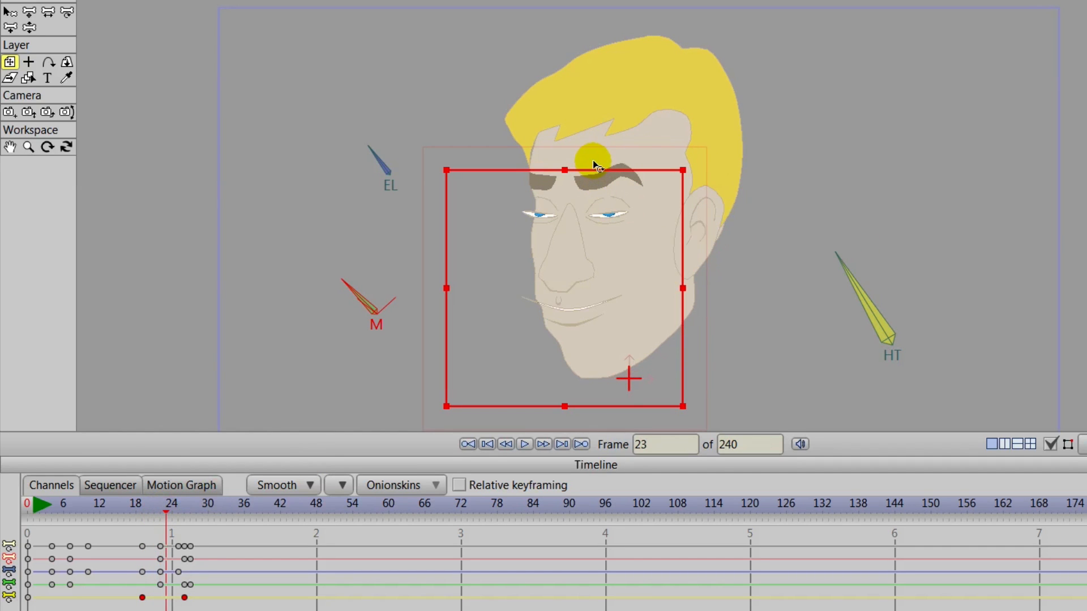
{"action": "left_click_drag", "start_coordinate": [592, 154], "coordinate": [531, 158]}
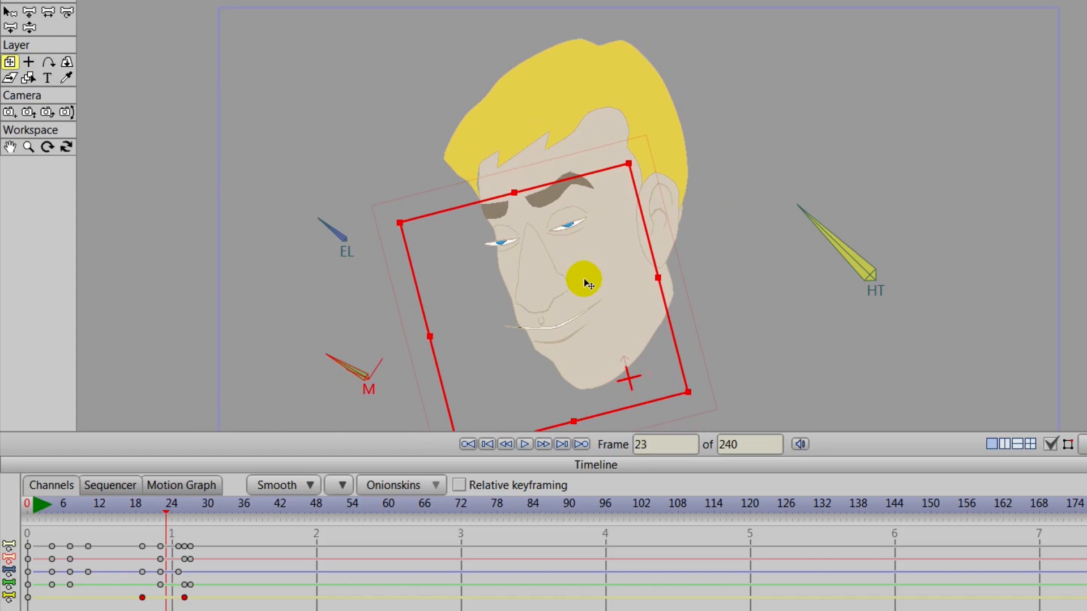
{"action": "left_click_drag", "start_coordinate": [556, 256], "coordinate": [554, 260]}
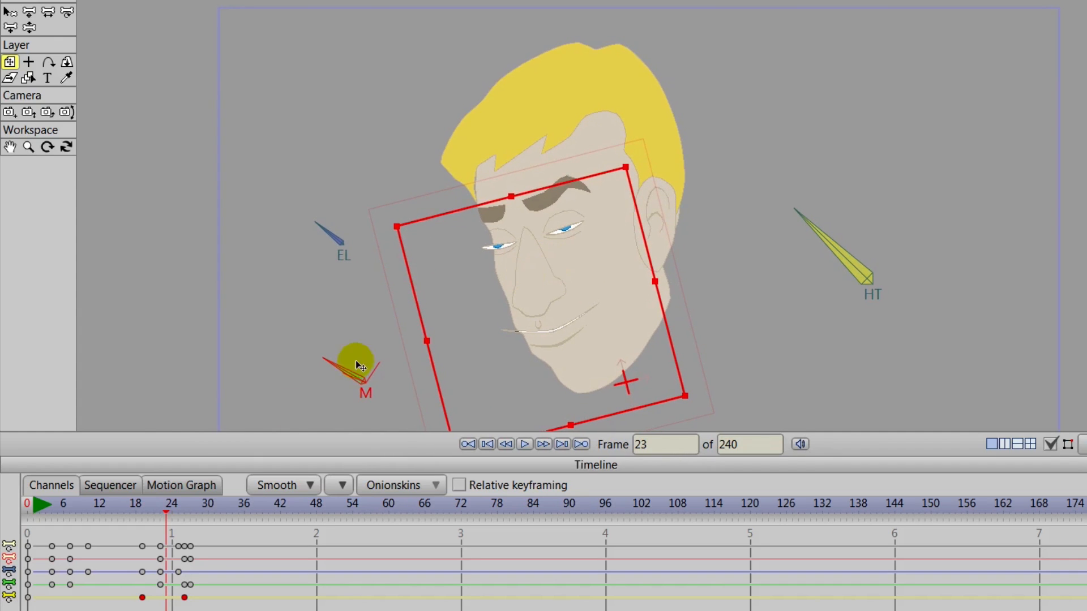
{"action": "left_click_drag", "start_coordinate": [175, 502], "coordinate": [192, 546]}
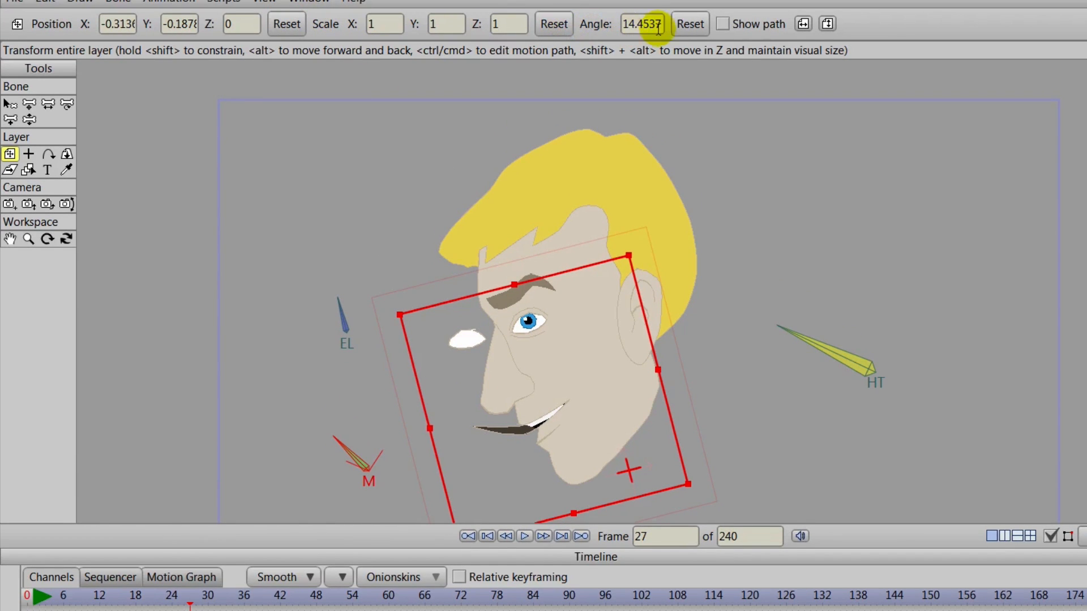
{"action": "left_click", "coordinate": [686, 25]}
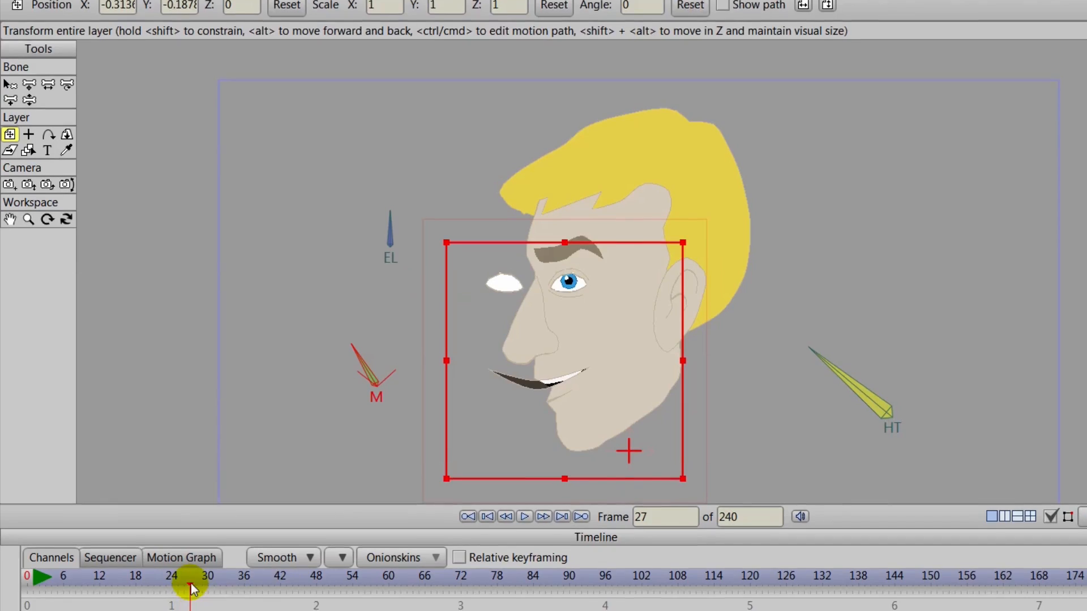
Step: Play the animation from frame 6 and again from frame 0 to review the head tilt during the turn, and go to frame 33
{"action": "left_click_drag", "start_coordinate": [190, 603], "coordinate": [124, 603]}
{"action": "key", "text": "z"}
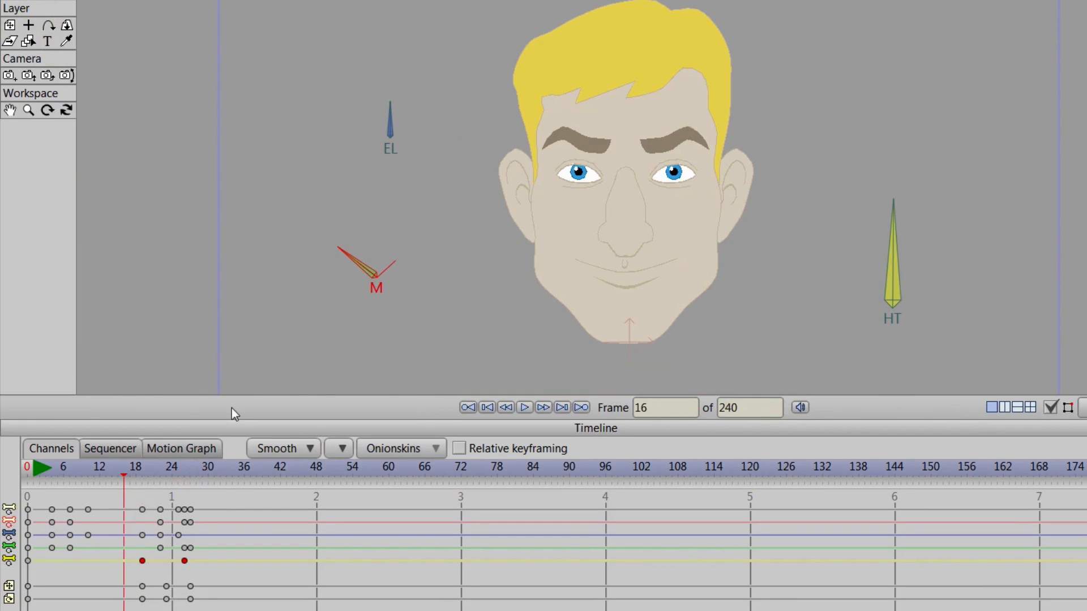
{"action": "left_click_drag", "start_coordinate": [111, 480], "coordinate": [64, 474]}
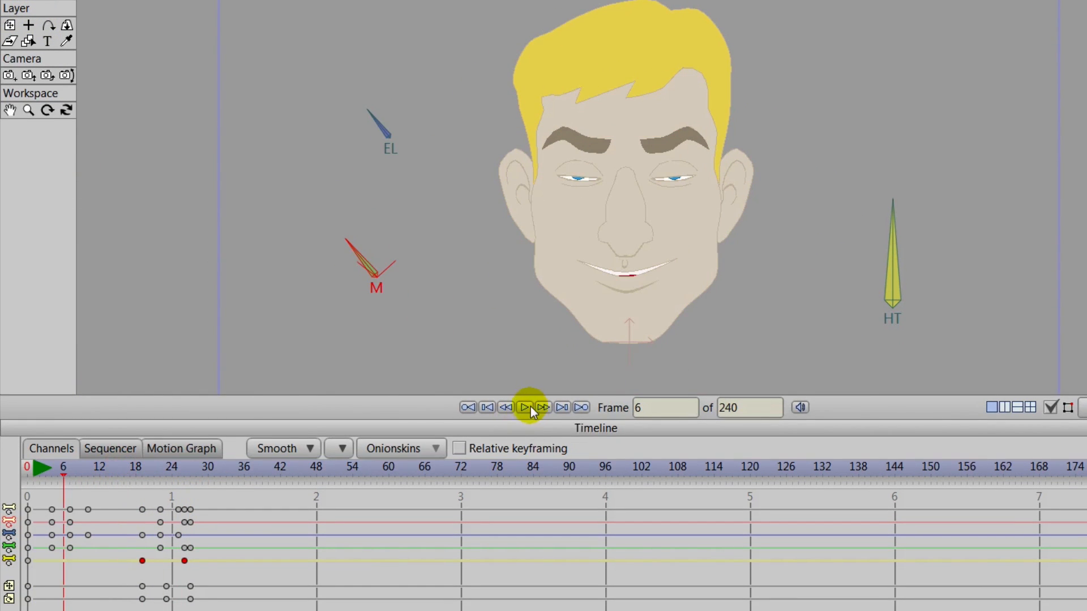
{"action": "left_click", "coordinate": [529, 407]}
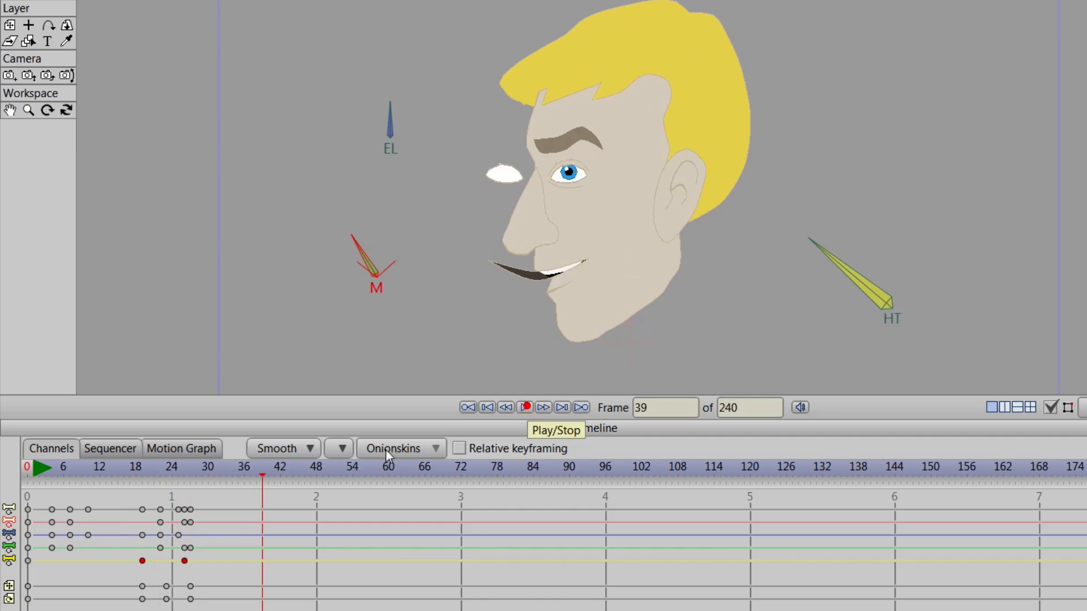
{"action": "left_click_drag", "start_coordinate": [257, 477], "coordinate": [19, 484]}
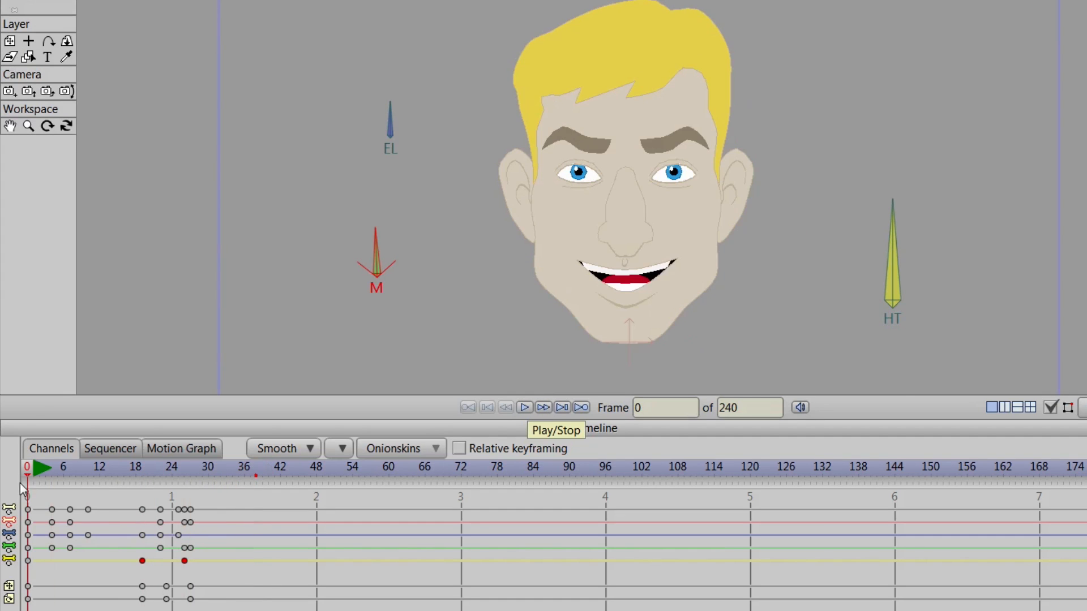
{"action": "left_click", "coordinate": [524, 407]}
{"action": "left_click", "coordinate": [226, 477]}
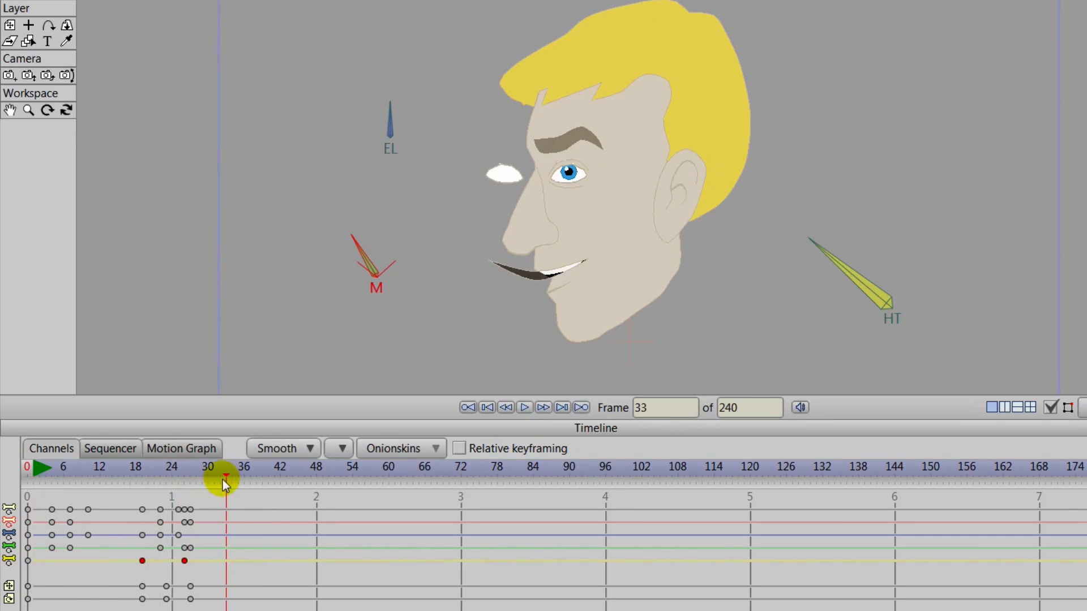